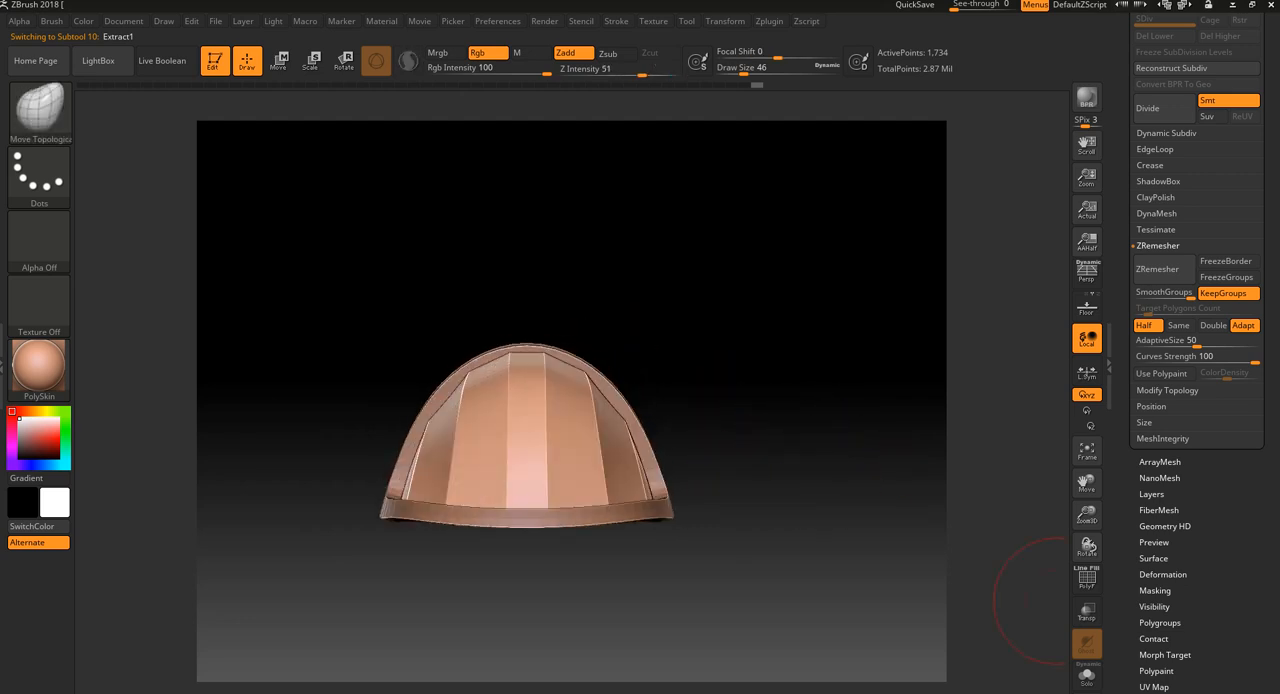
Examine the dome panel's shape and polygroup topology from several angles, with and without the wireframe display
drag(886, 534, 800, 474)
key(shift+f)
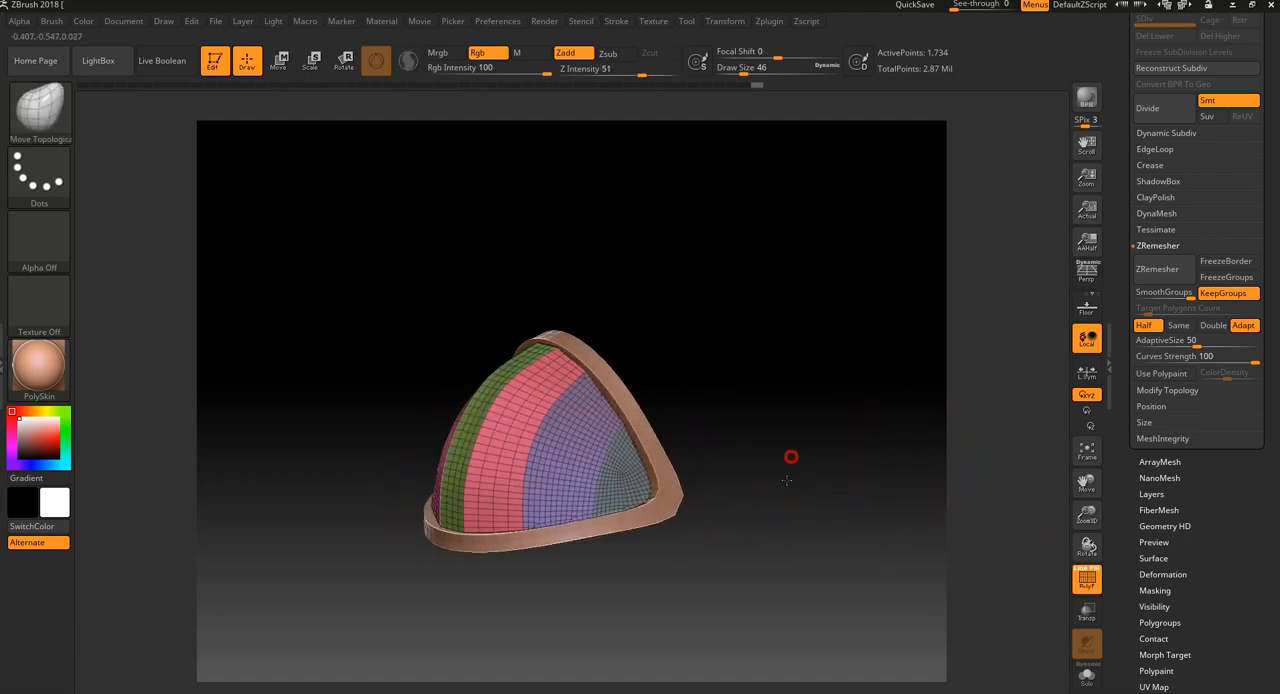
mouse_move(871, 454)
mouse_down()
mouse_move(782, 457)
mouse_move(690, 400)
mouse_up()
key(shift+f)
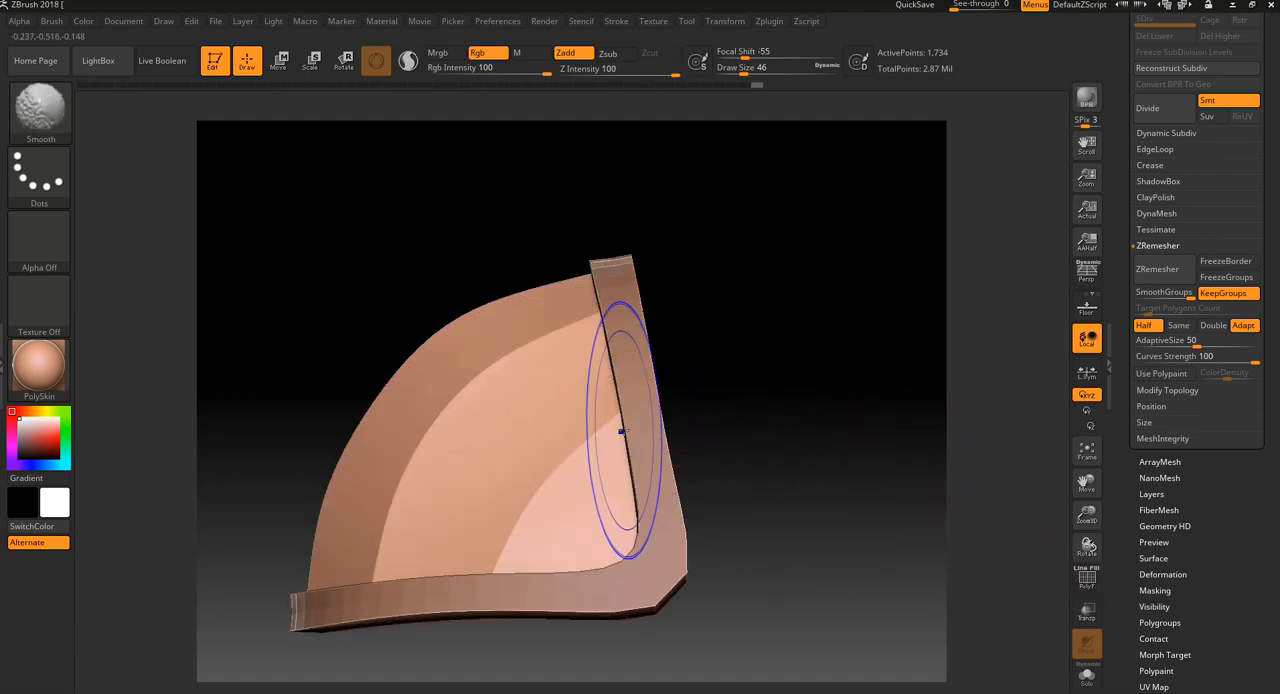
key(shift+f)
key(b)
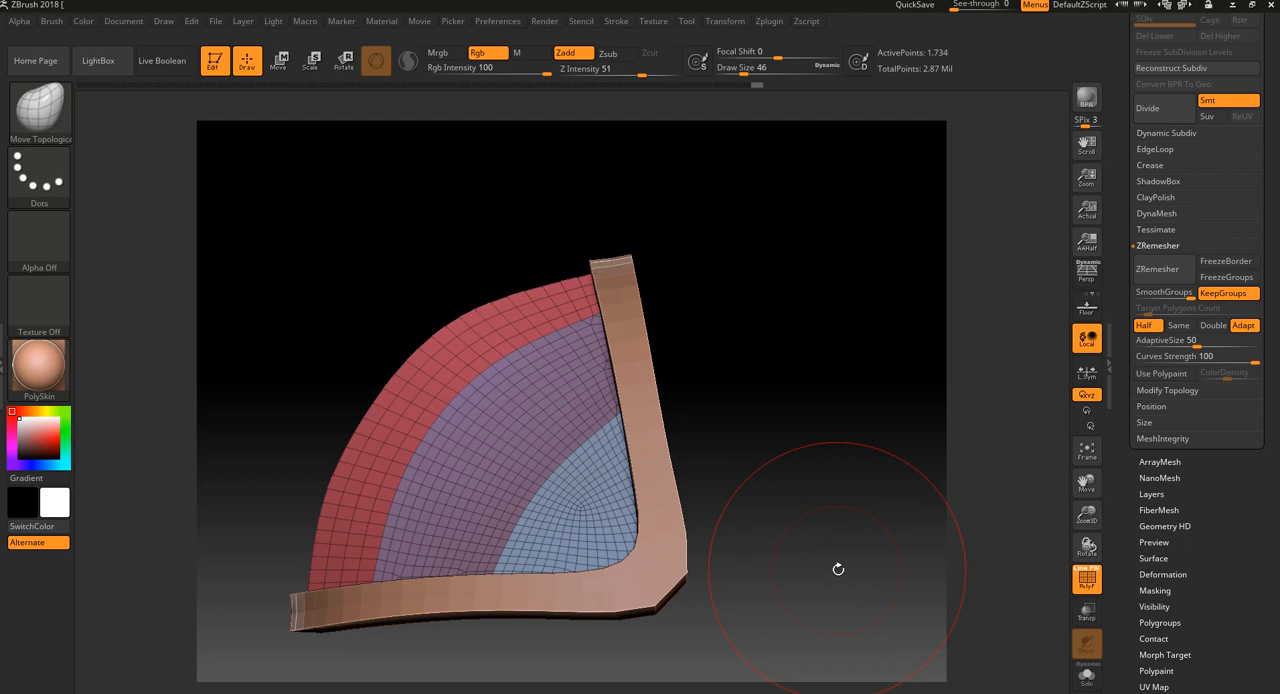
key(shift+f)
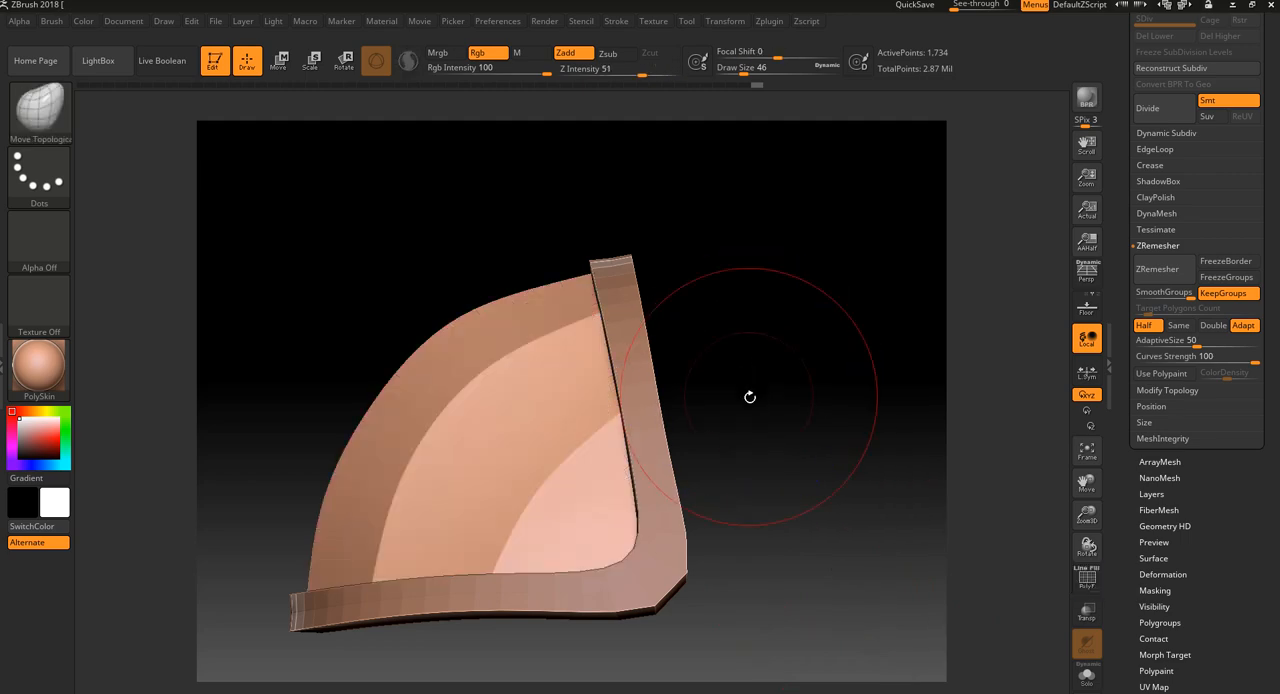
mouse_move(750, 400)
mouse_down()
mouse_move(735, 392)
mouse_move(757, 403)
mouse_move(823, 369)
mouse_move(839, 381)
mouse_move(826, 369)
mouse_move(852, 402)
mouse_move(830, 410)
mouse_up()
ctrl+shift+click(614, 507)
ctrl+shift+click(737, 399)
Set the ZRemesher AdaptiveSize to 0 and remesh the dome with its polygroups kept
key(shift+f)
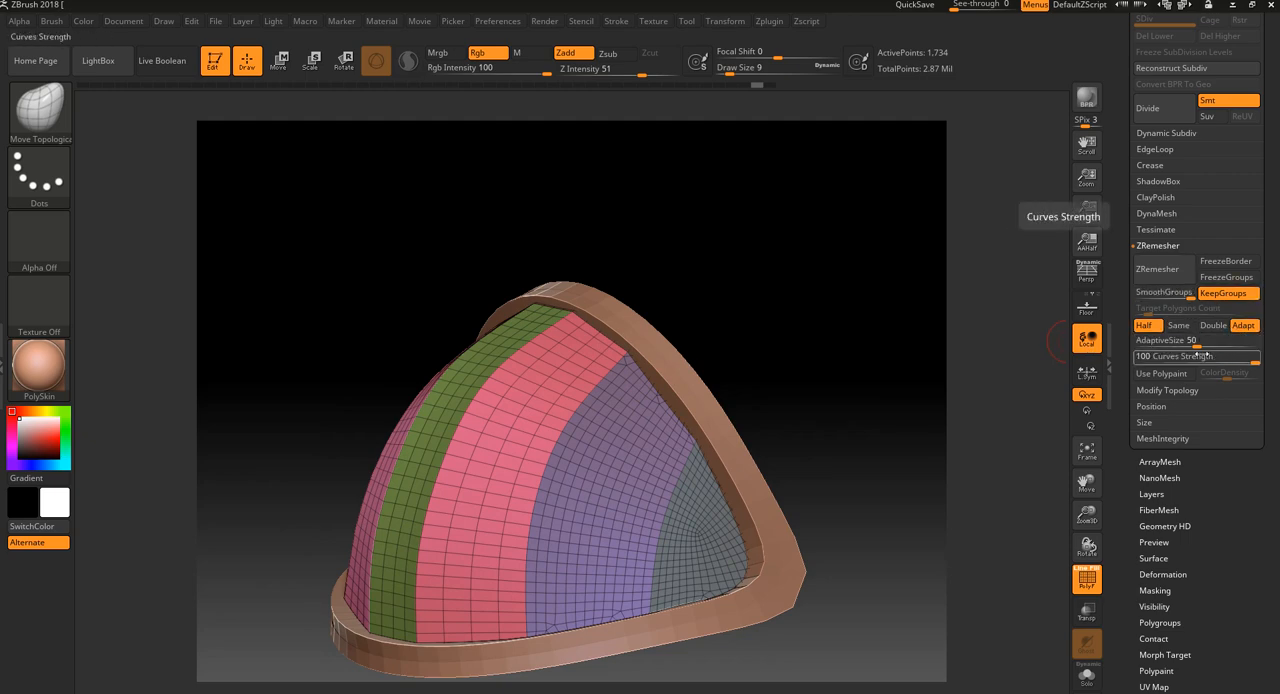
drag(1196, 342, 1125, 344)
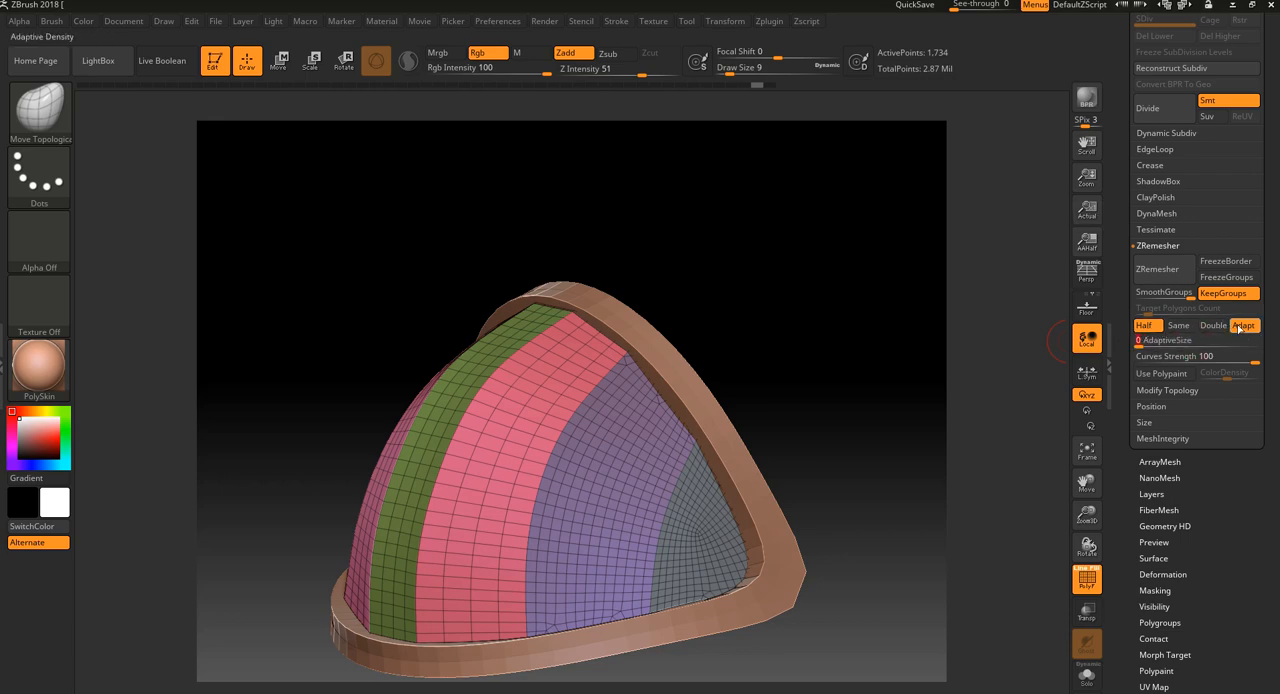
click(1164, 275)
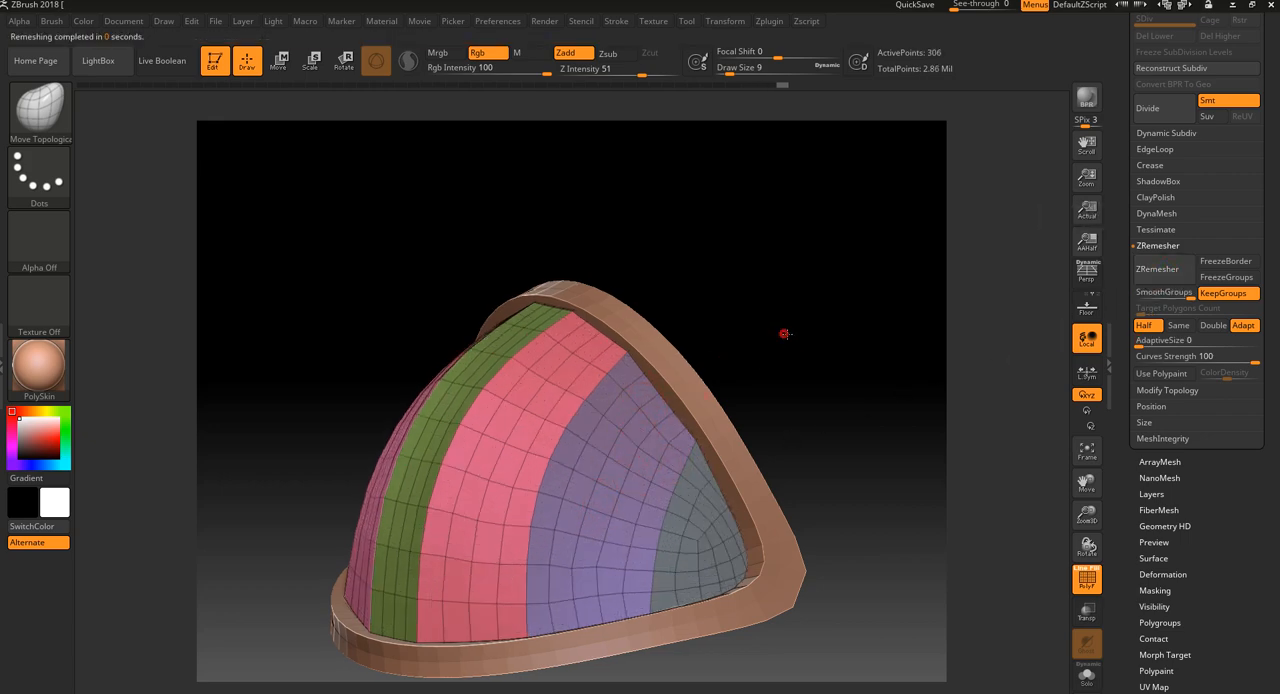
Inspect the remeshed dome's panel surfaces and edges from several angles, with and without the polygroup wireframe
mouse_move(783, 334)
mouse_down()
mouse_move(826, 346)
mouse_move(811, 333)
mouse_up()
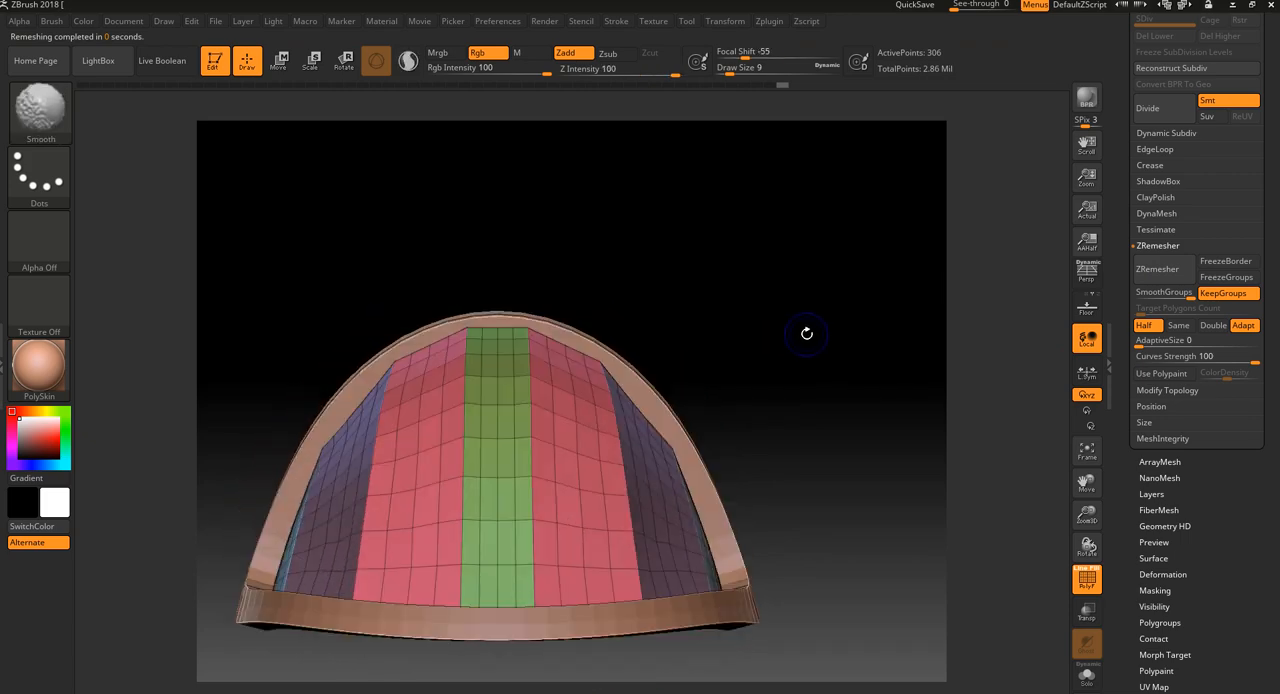
key(shift+f)
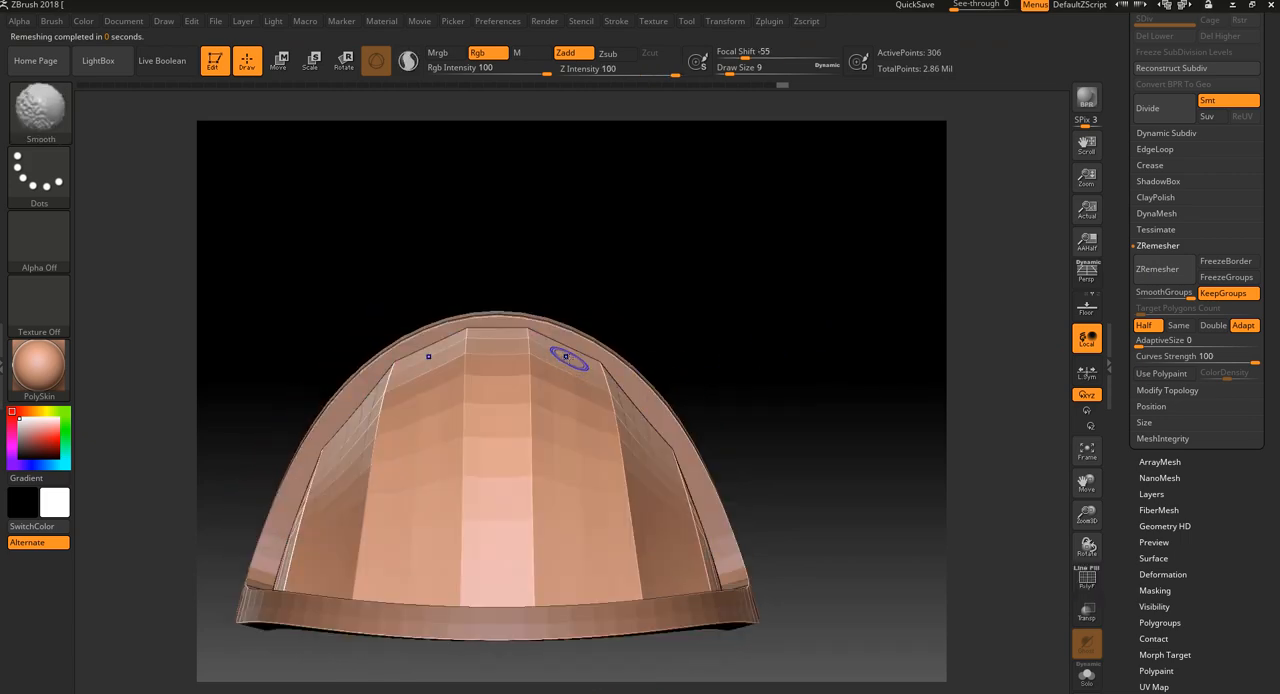
mouse_move(755, 333)
mouse_down()
mouse_move(777, 340)
mouse_move(757, 355)
mouse_up()
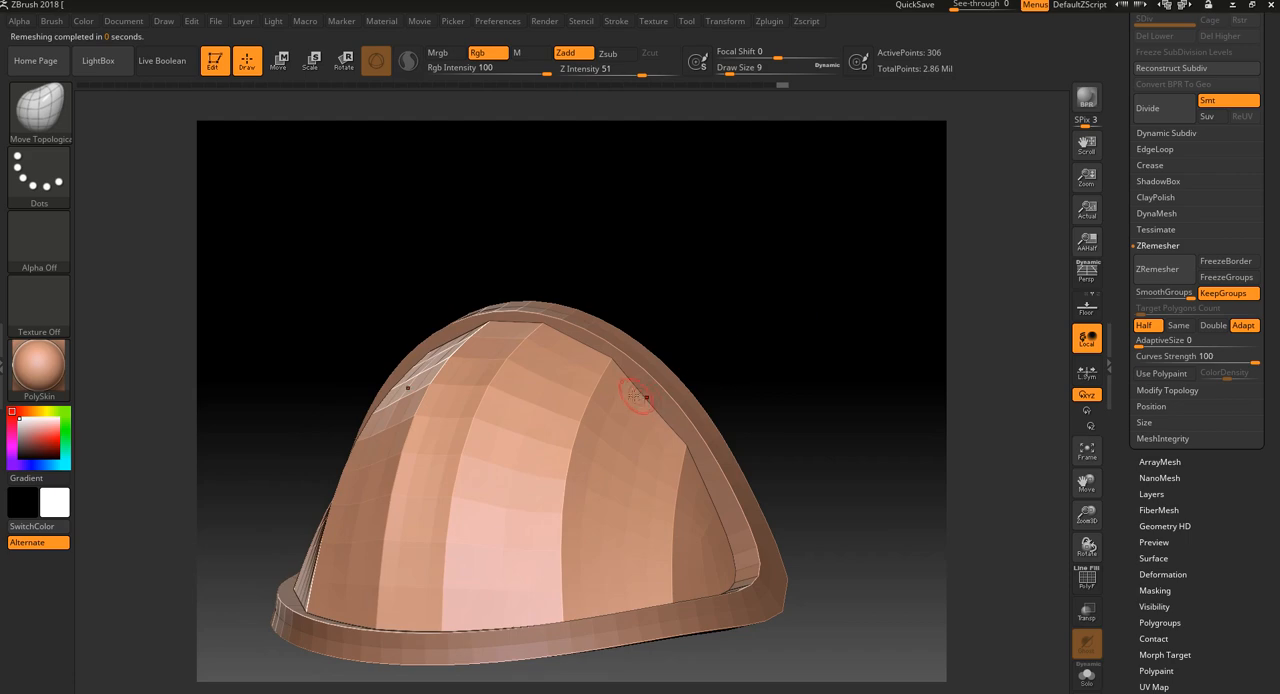
drag(646, 397, 789, 395)
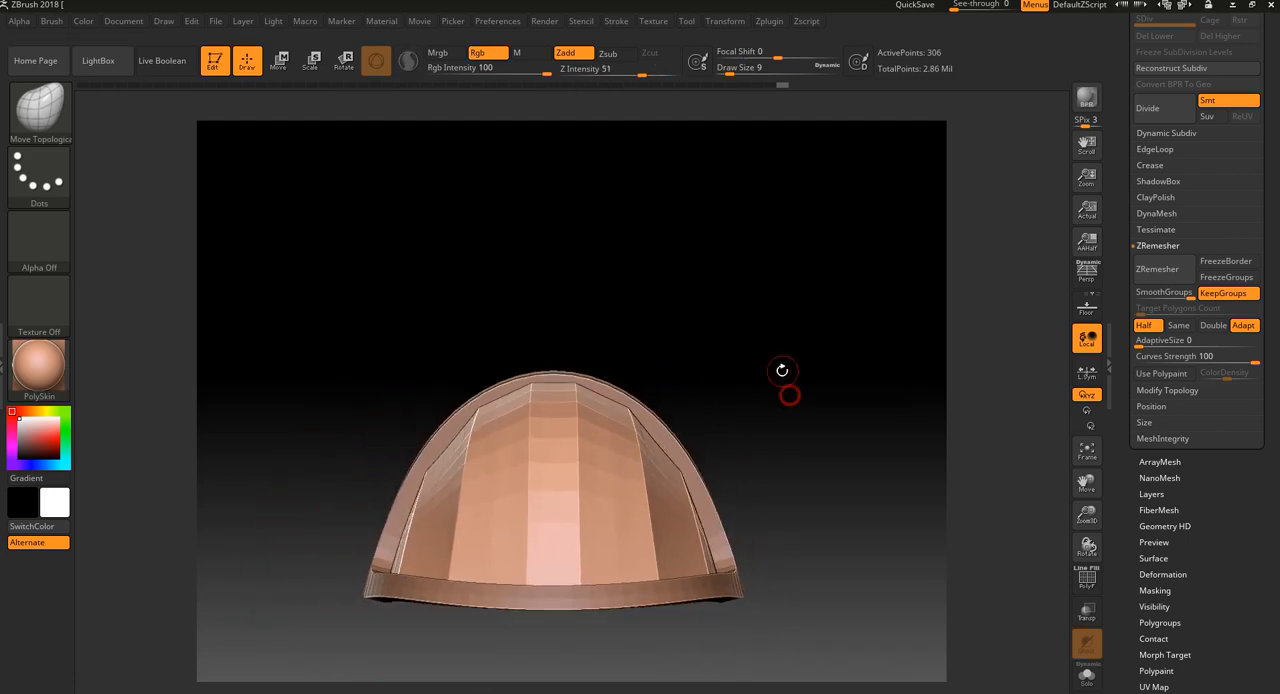
drag(741, 344, 771, 371)
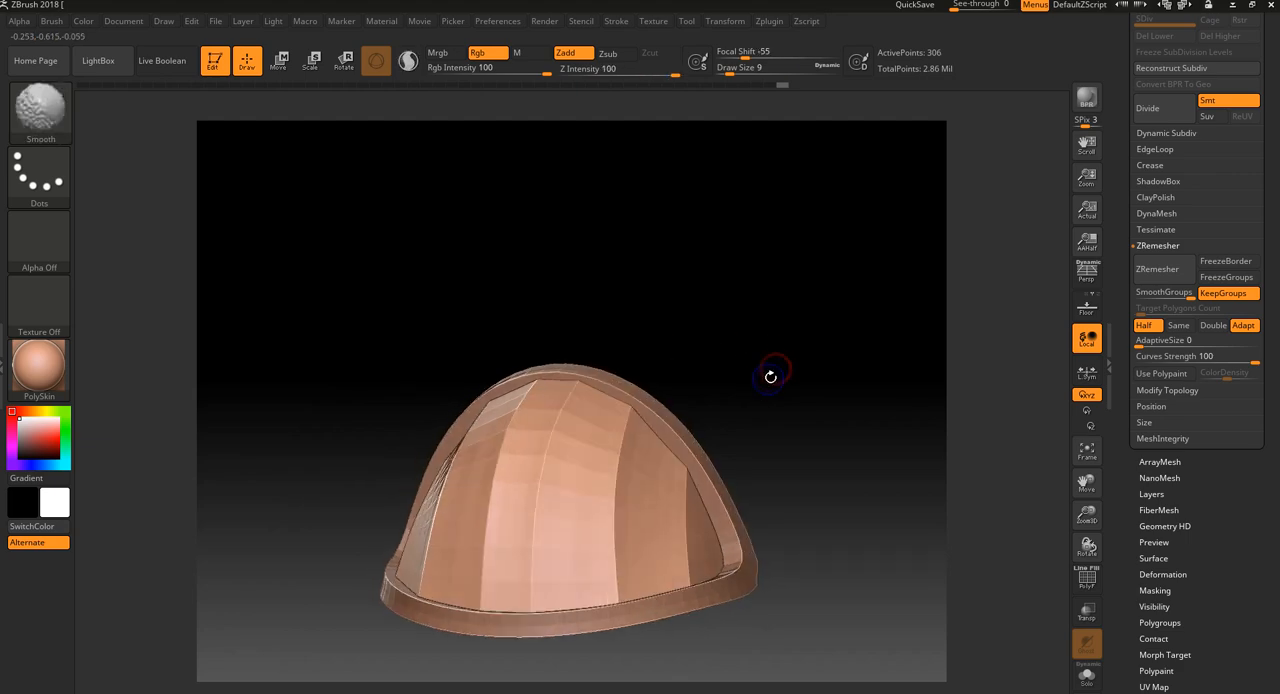
key(shift+f)
key(shift+f)
key(shift+f)
mouse_move(853, 395)
mouse_down()
mouse_move(863, 423)
mouse_move(893, 394)
mouse_up()
key(shift+f)
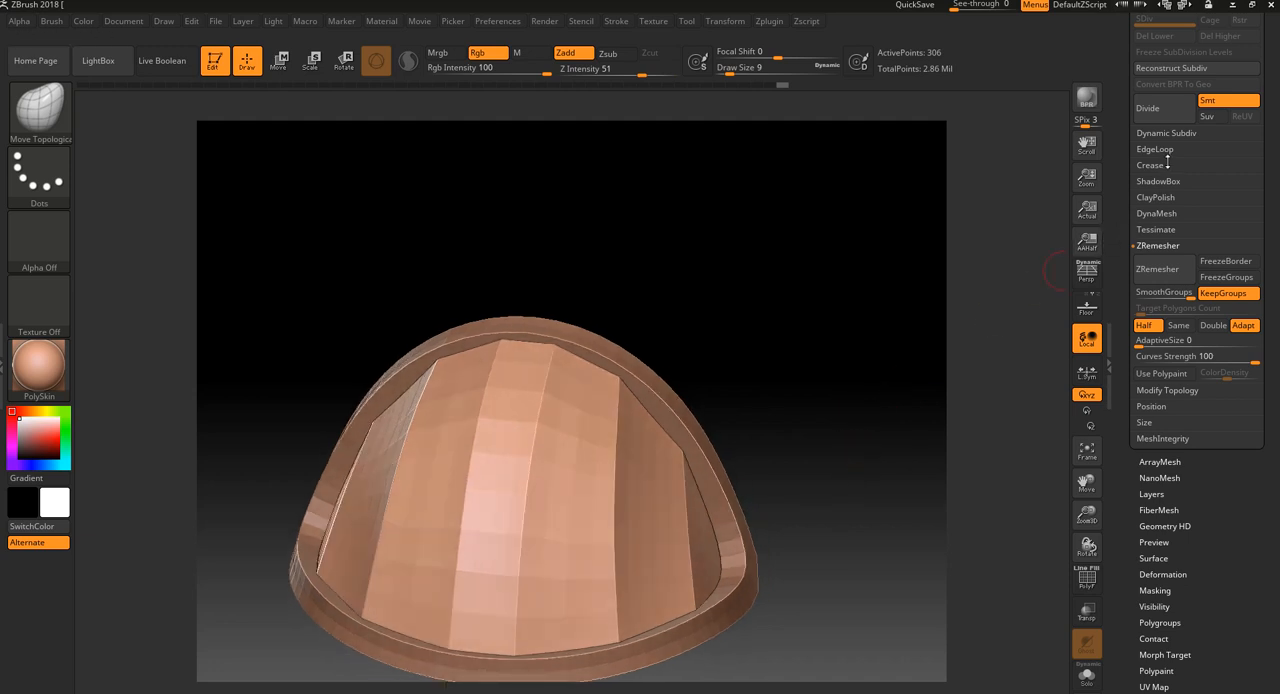
Try subdividing the dome mesh twice with smoothing on, and undo both subdivisions
click(1164, 115)
click(1166, 114)
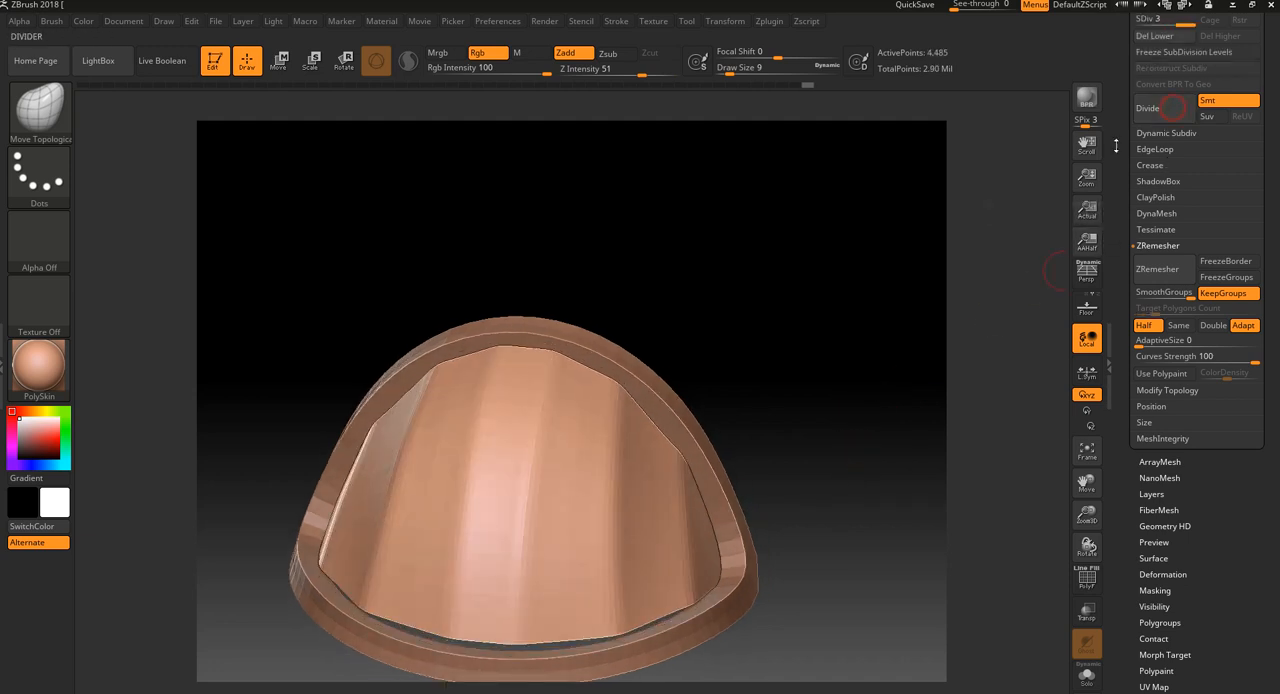
key(ctrl+z)
key(ctrl+z)
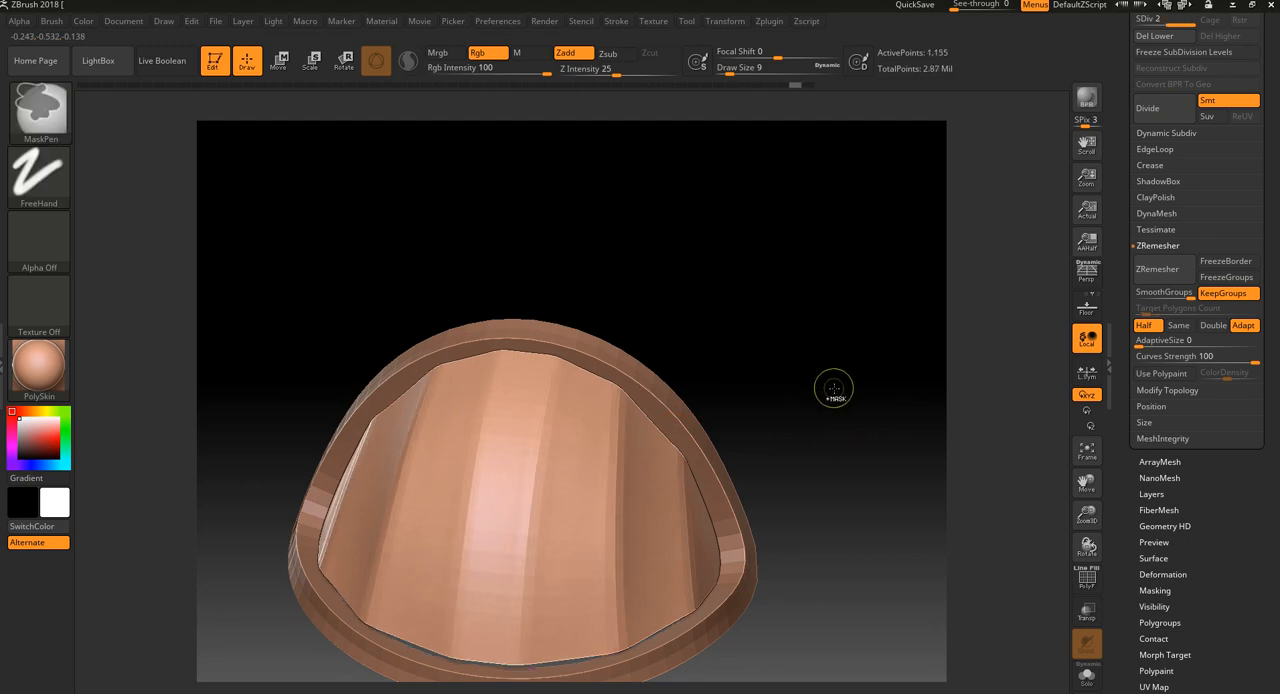
Mask the entire dome mesh
key(shift+f)
drag(856, 446, 798, 448)
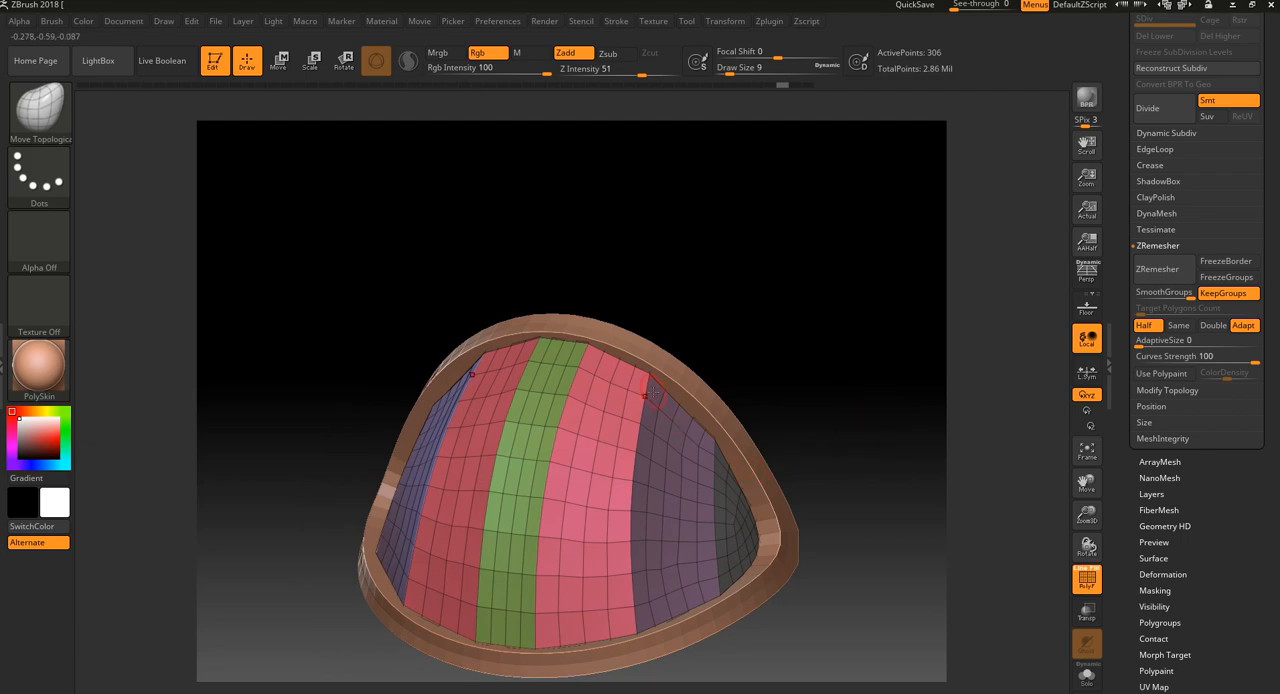
drag(745, 350, 780, 343)
key(shift+f)
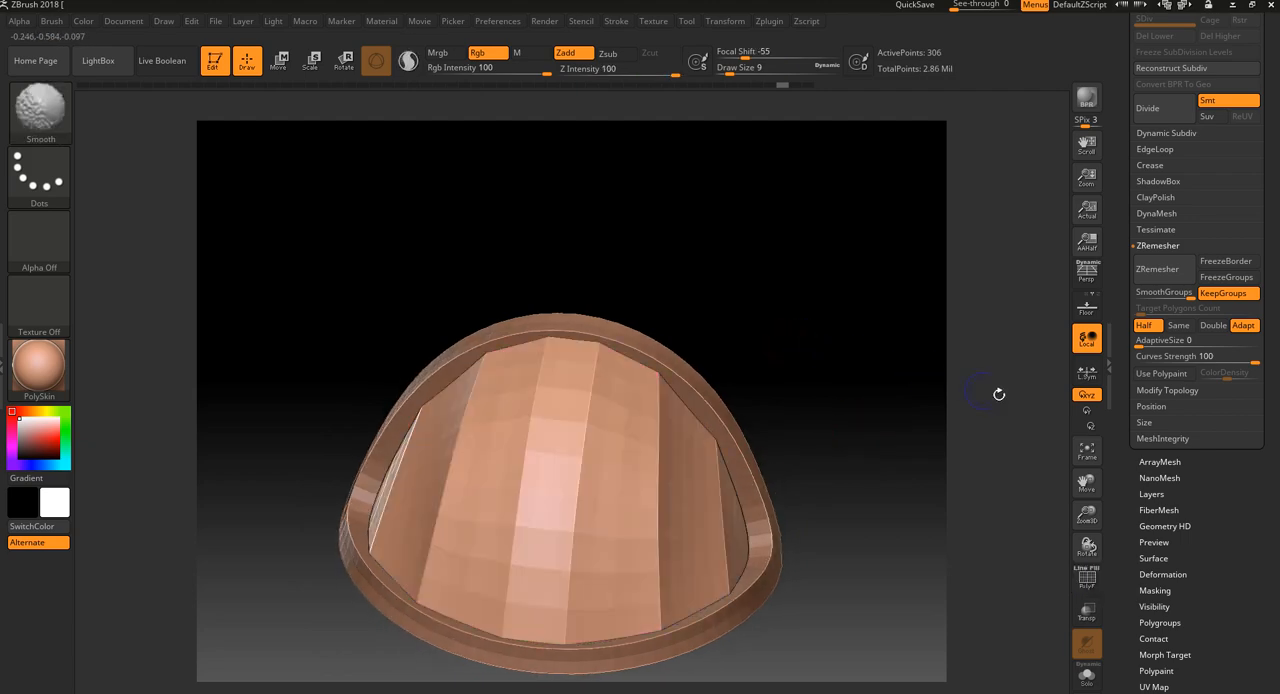
key(shift+f)
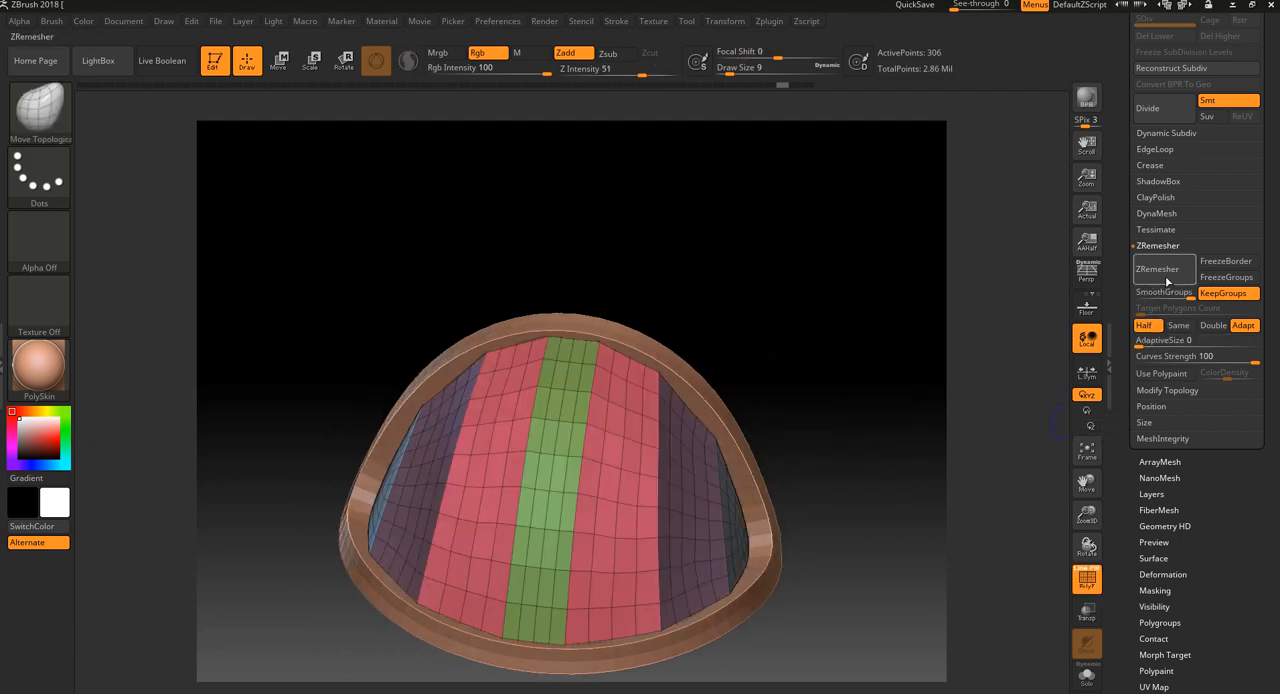
key(ctrl+a)
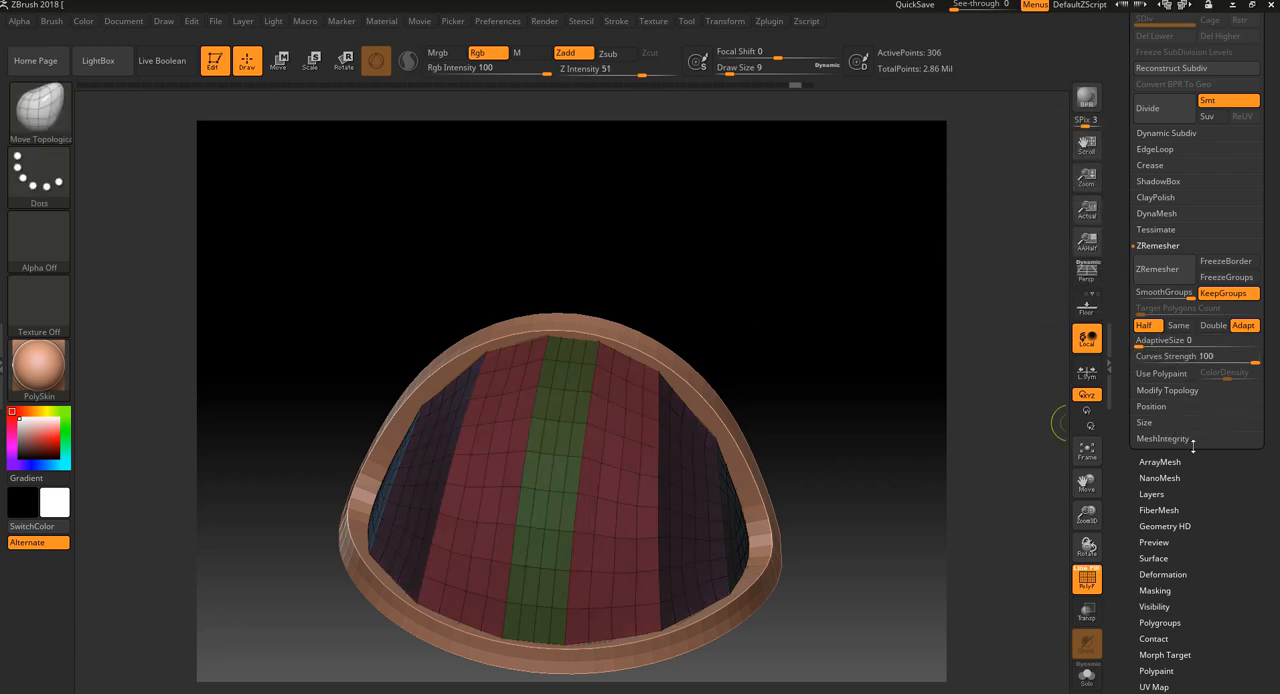
Extract a shell from the masked dome with the double-sided option turned off
scroll(1205, 458, up, 5)
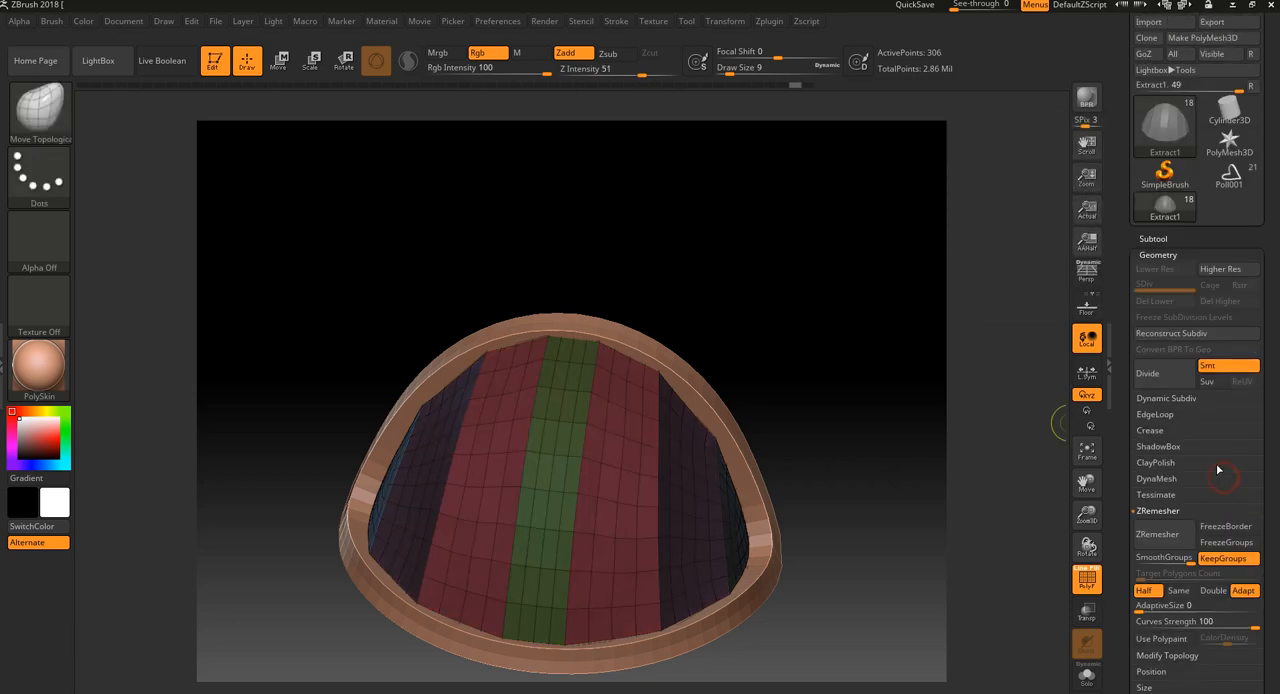
click(1160, 235)
scroll(1270, 588, down, 5)
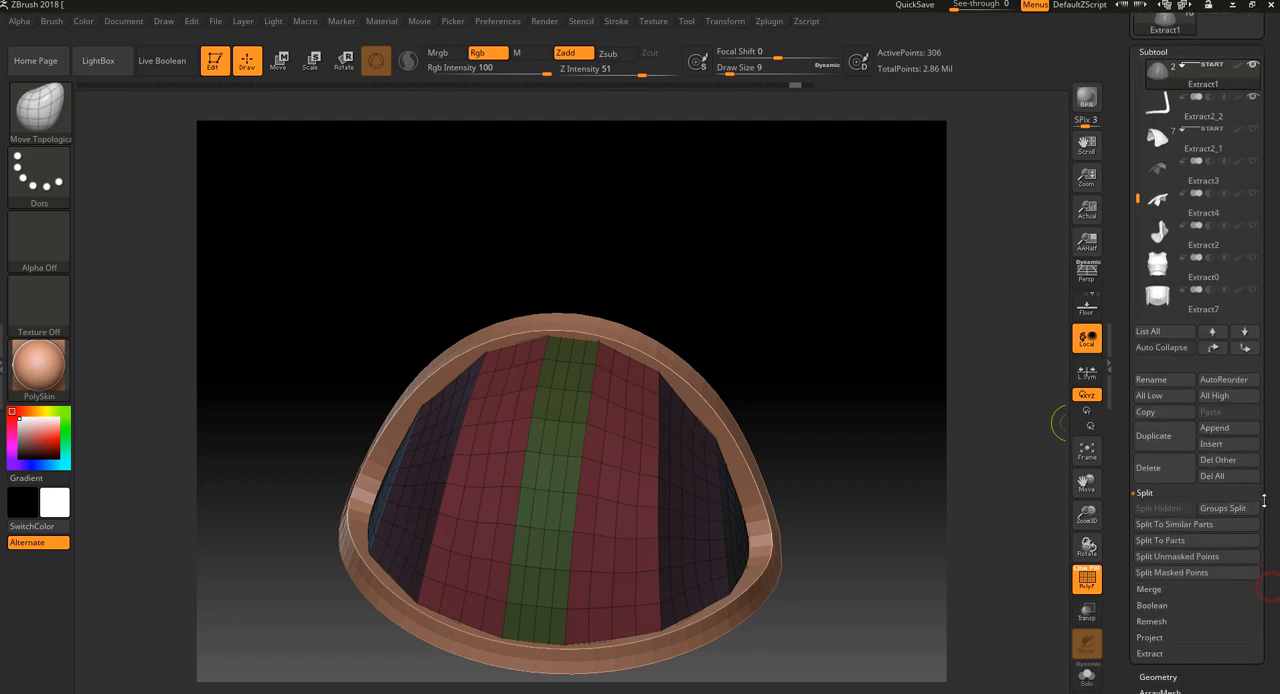
click(1155, 640)
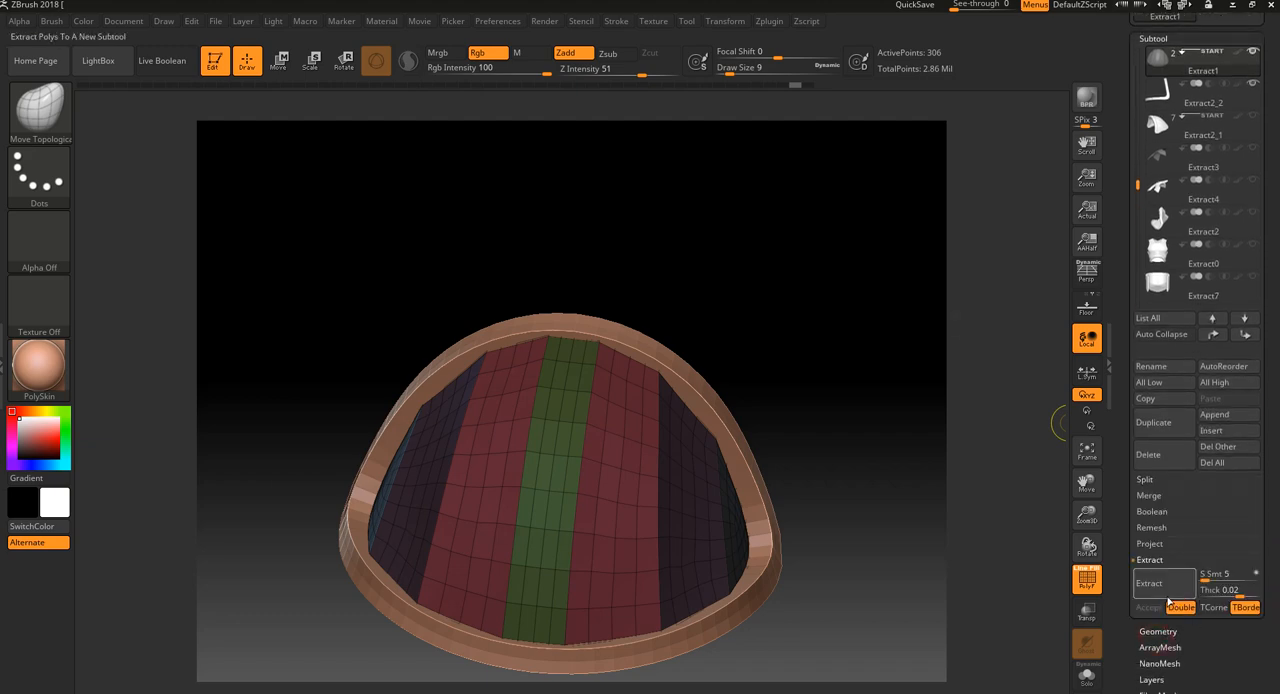
click(1182, 608)
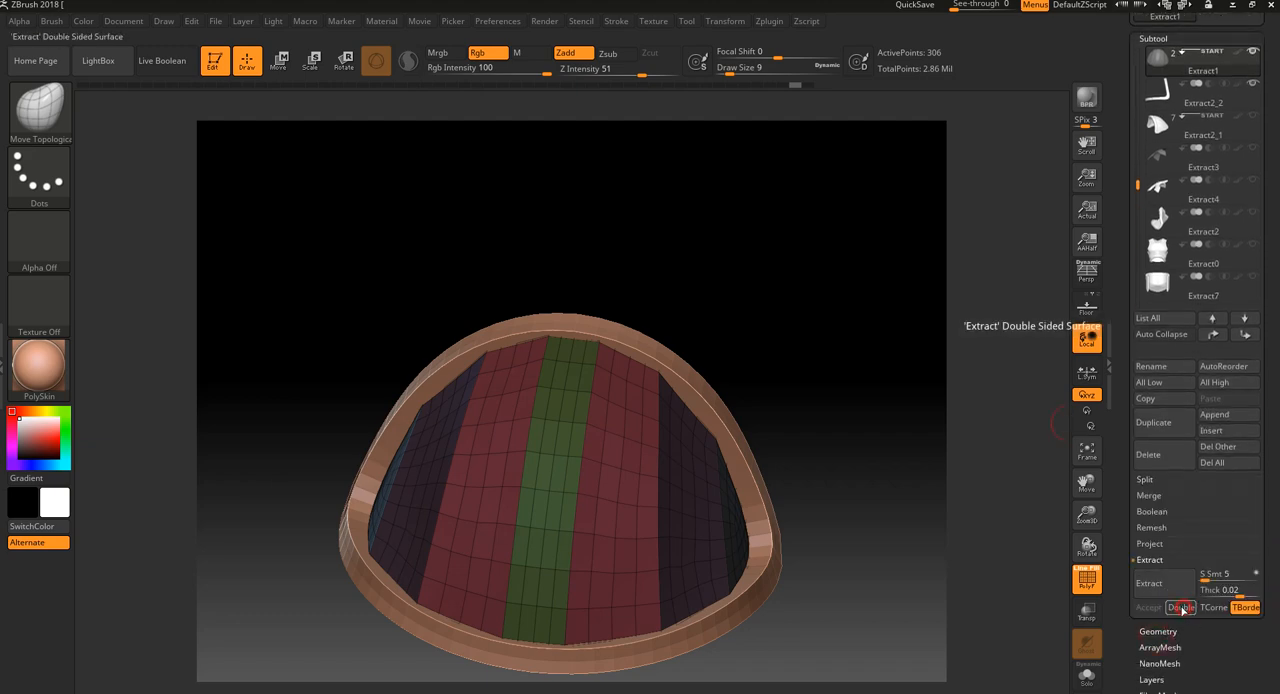
click(1170, 593)
Set the extract thickness to 0.01, extract the dome shell again and accept it as a new subtool
drag(952, 574, 1058, 585)
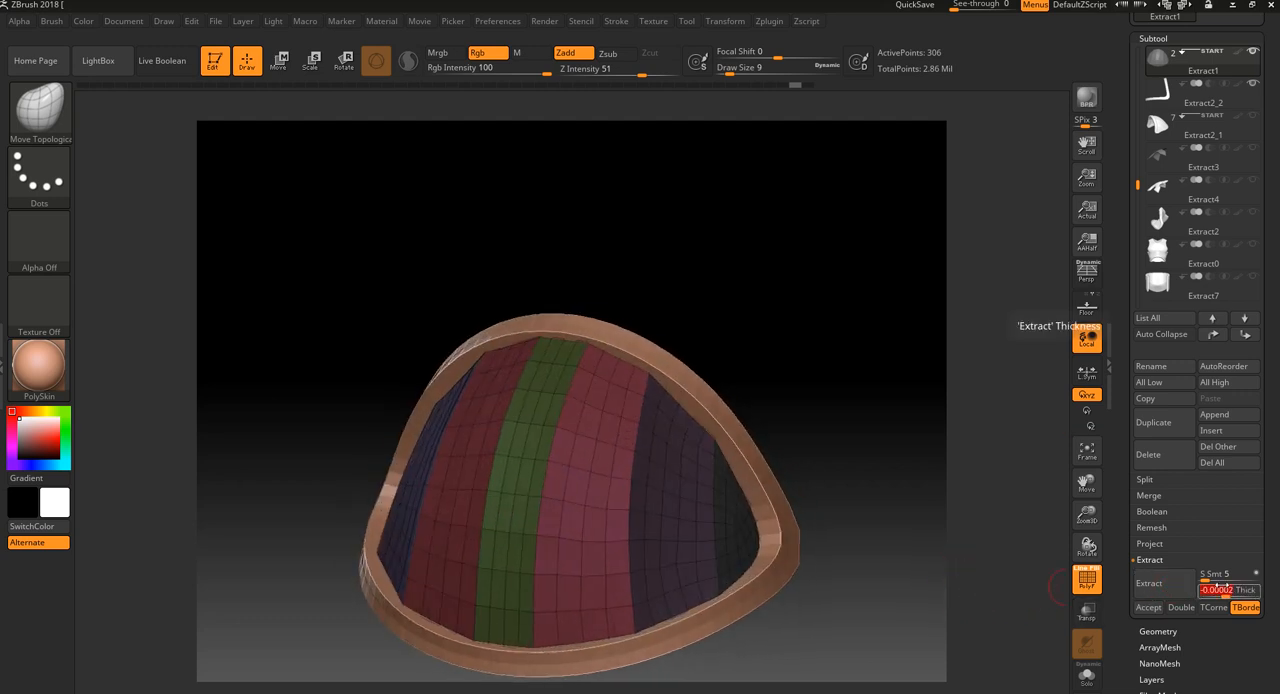
text(0.01)
click(1161, 587)
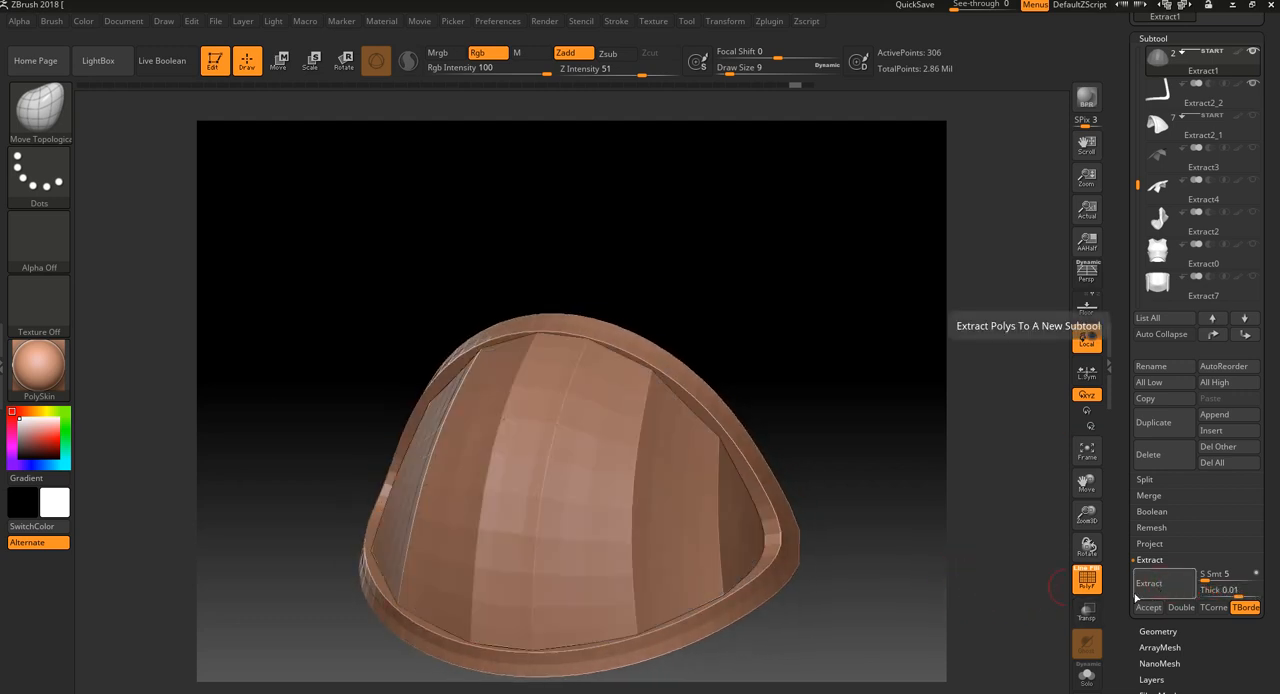
click(1147, 607)
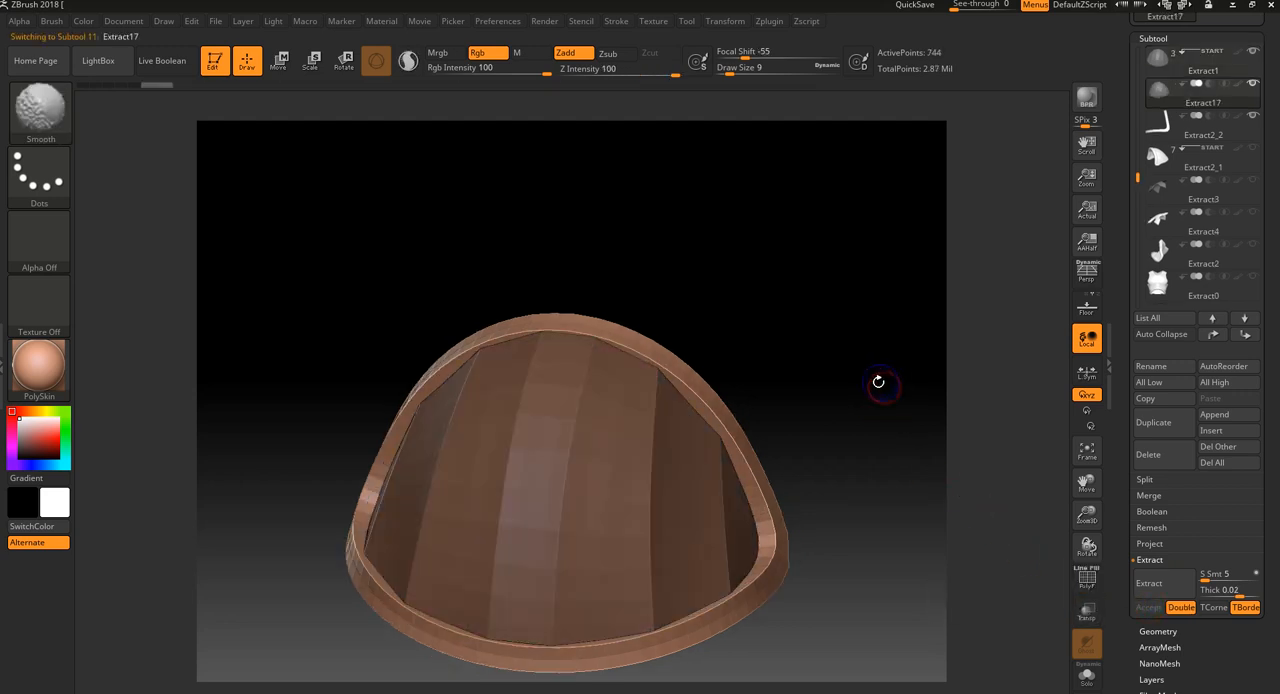
Try smoothing the extracted shell's surface, undo the change, and check the shell with its wireframe displayed
mouse_move(586, 349)
shift+mouse_down()
mouse_move(552, 625)
mouse_move(612, 355)
mouse_move(649, 515)
mouse_move(656, 395)
shift+mouse_up()
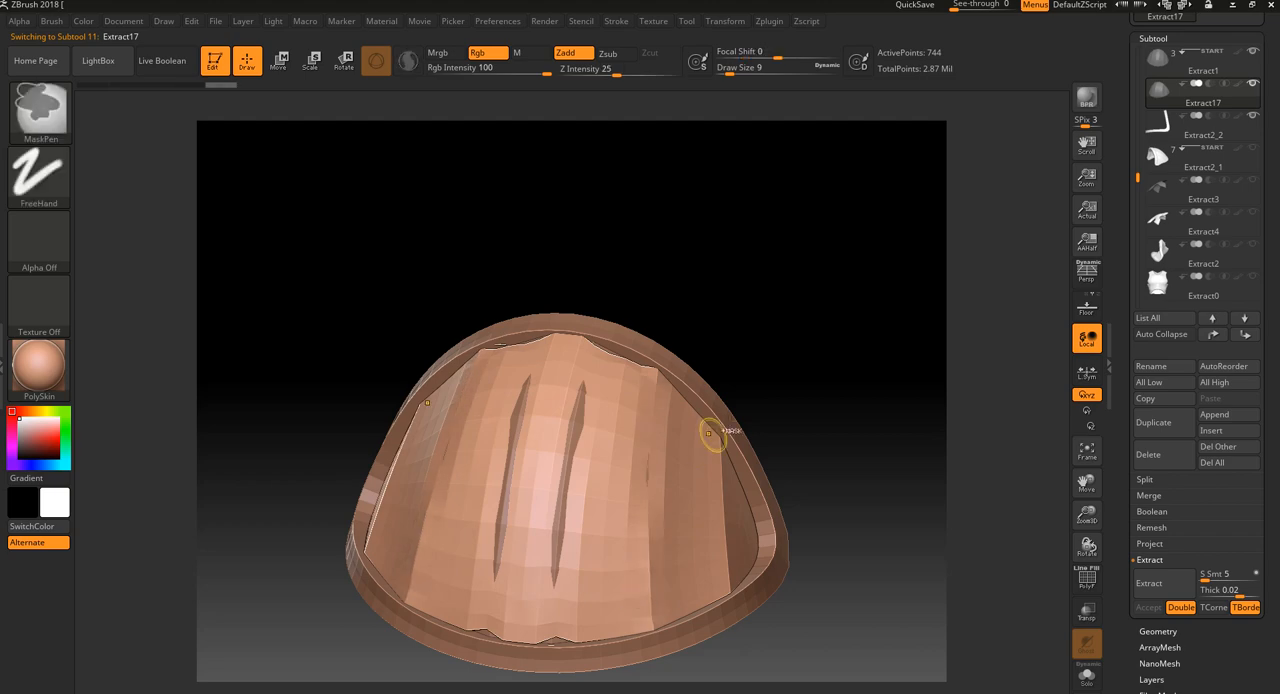
key(ctrl+z)
mouse_move(857, 473)
mouse_down()
mouse_move(914, 586)
mouse_move(912, 551)
mouse_move(917, 586)
mouse_move(845, 596)
mouse_move(916, 611)
mouse_move(943, 543)
mouse_up()
key(shift+f)
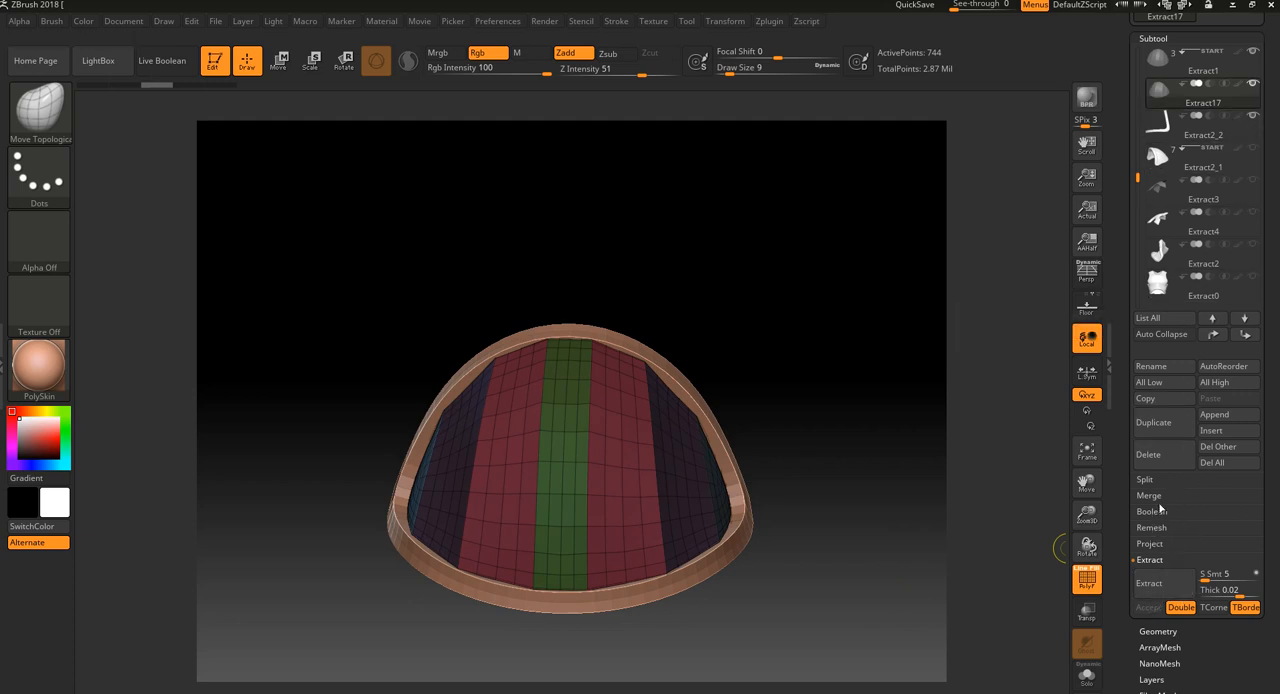
Delete the extracted shell subtool and return to the original dome, Extract1
click(1164, 455)
click(1053, 486)
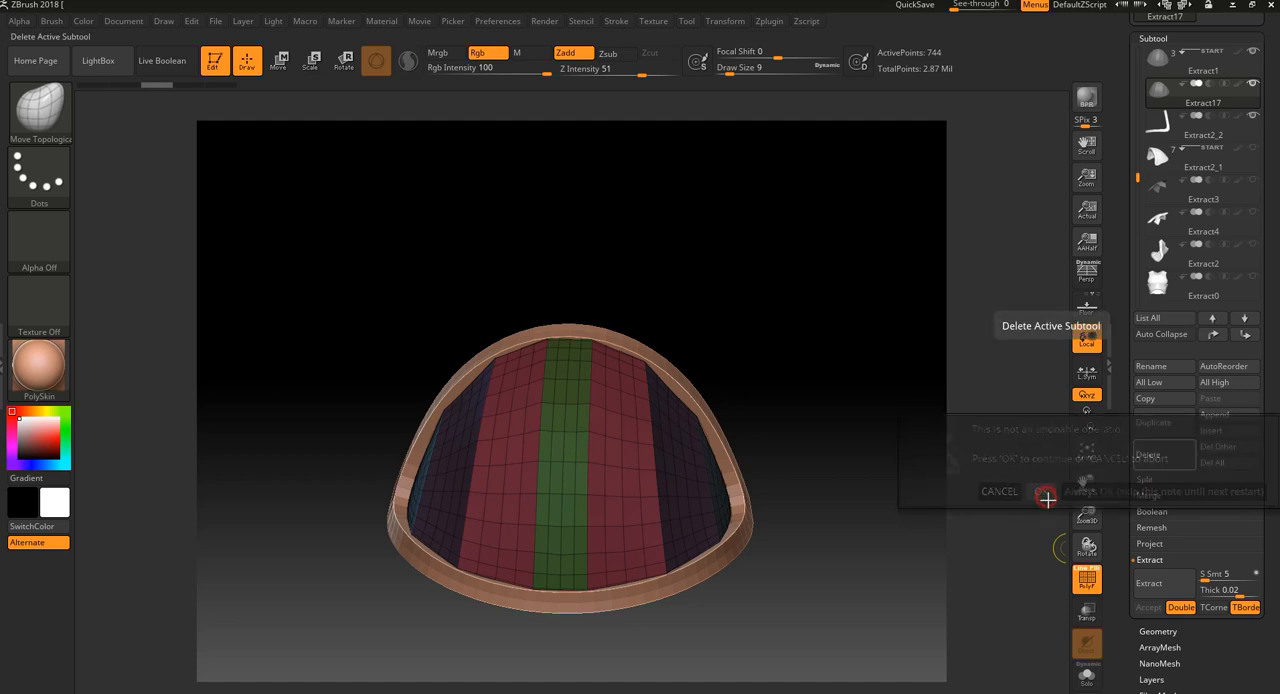
click(1255, 65)
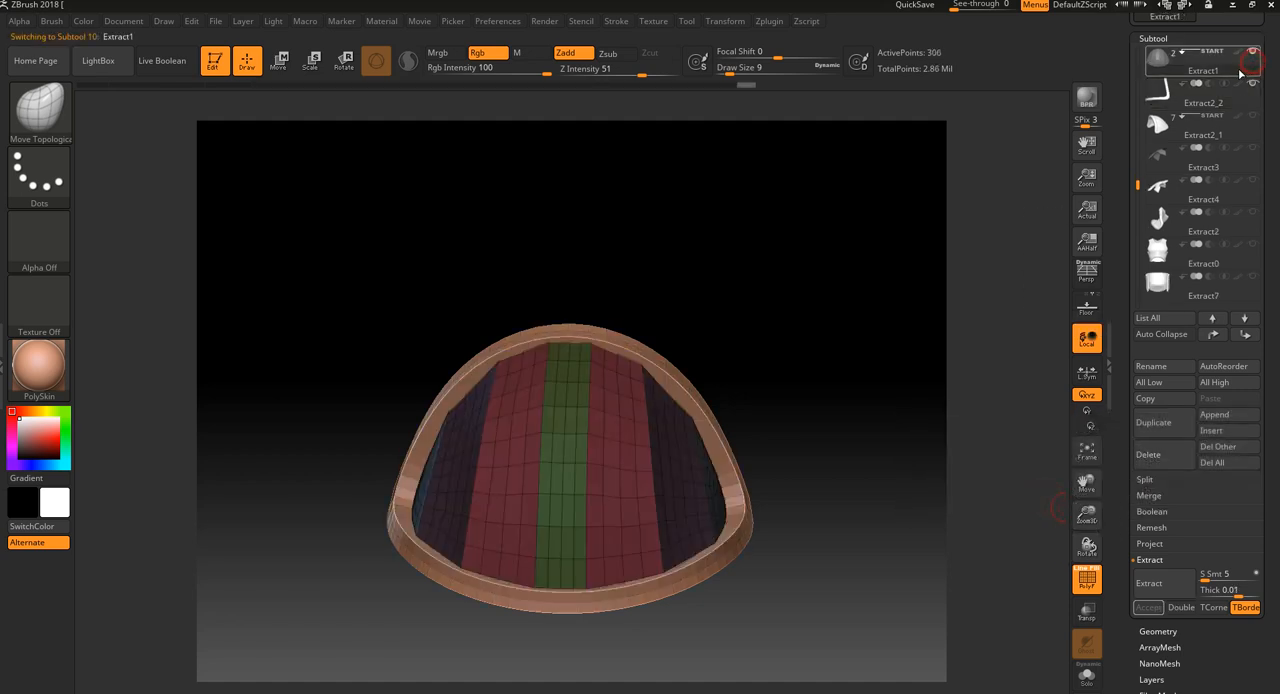
Apply Panel Loops around the dome's polygroups with thickness 0.01, polish 5, bevel 50 and Double enabled
key(shift+f)
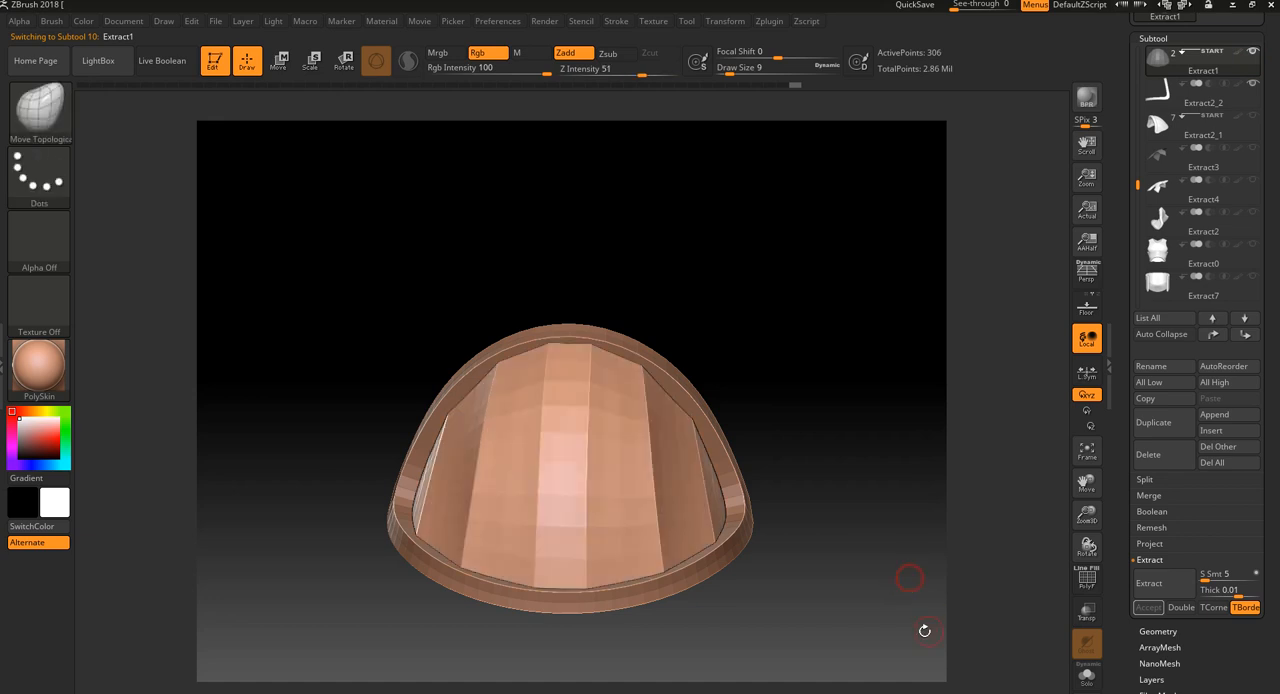
click(1087, 578)
scroll(1219, 608, down, 3)
scroll(1219, 608, down, 1)
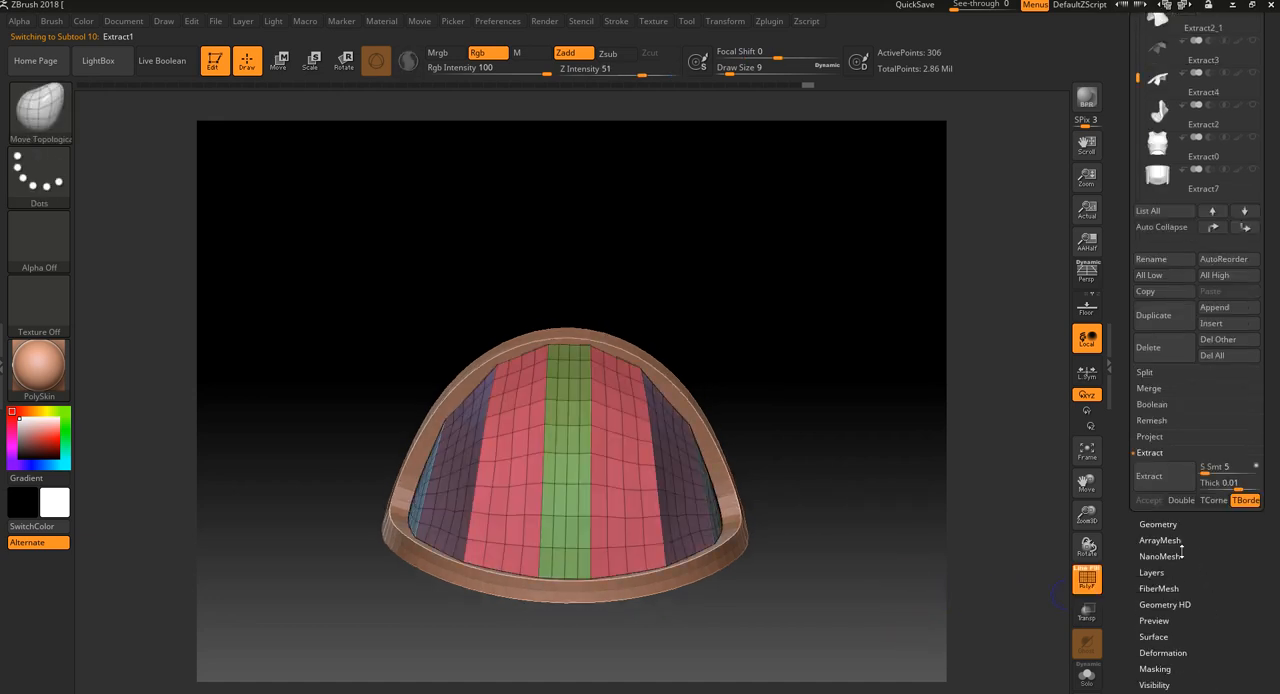
scroll(1194, 634, down, 2)
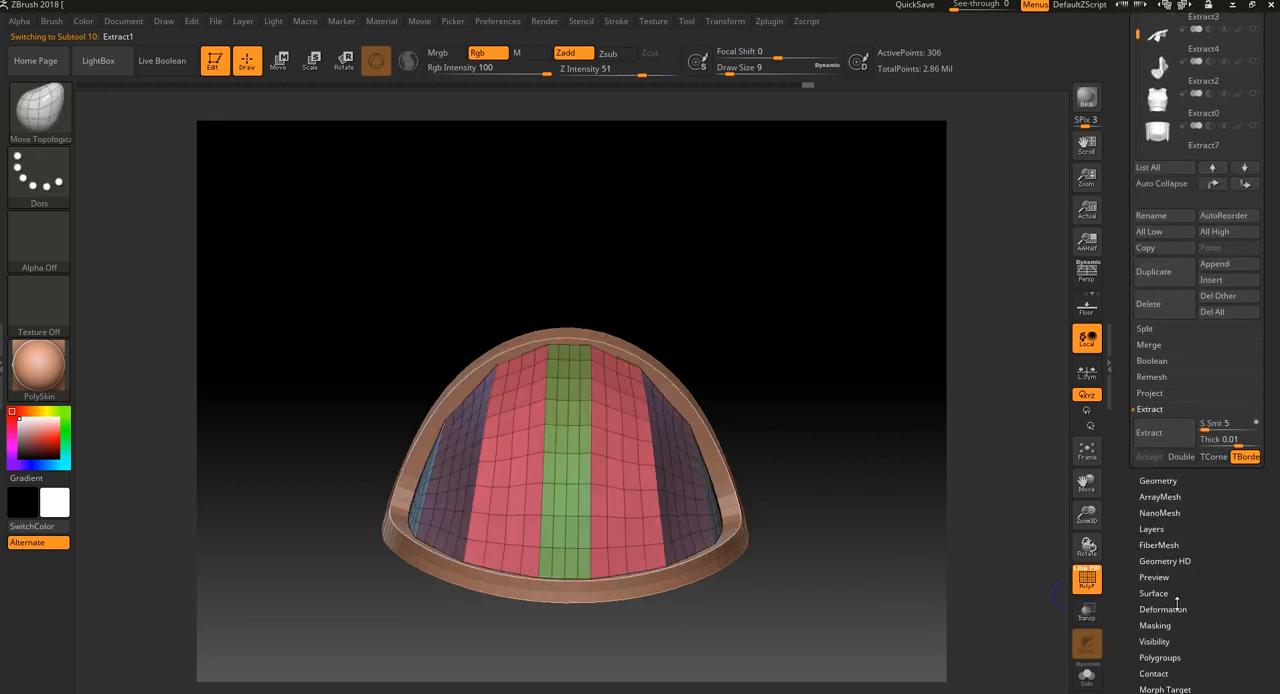
click(1160, 481)
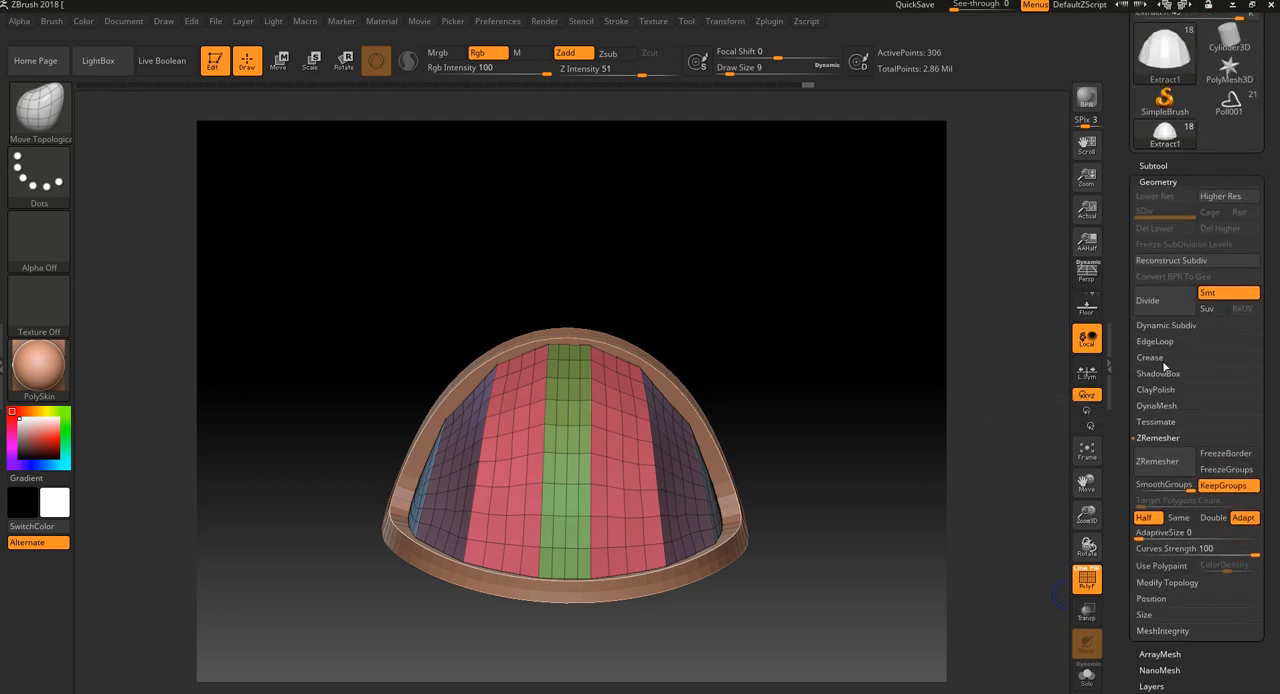
click(1164, 343)
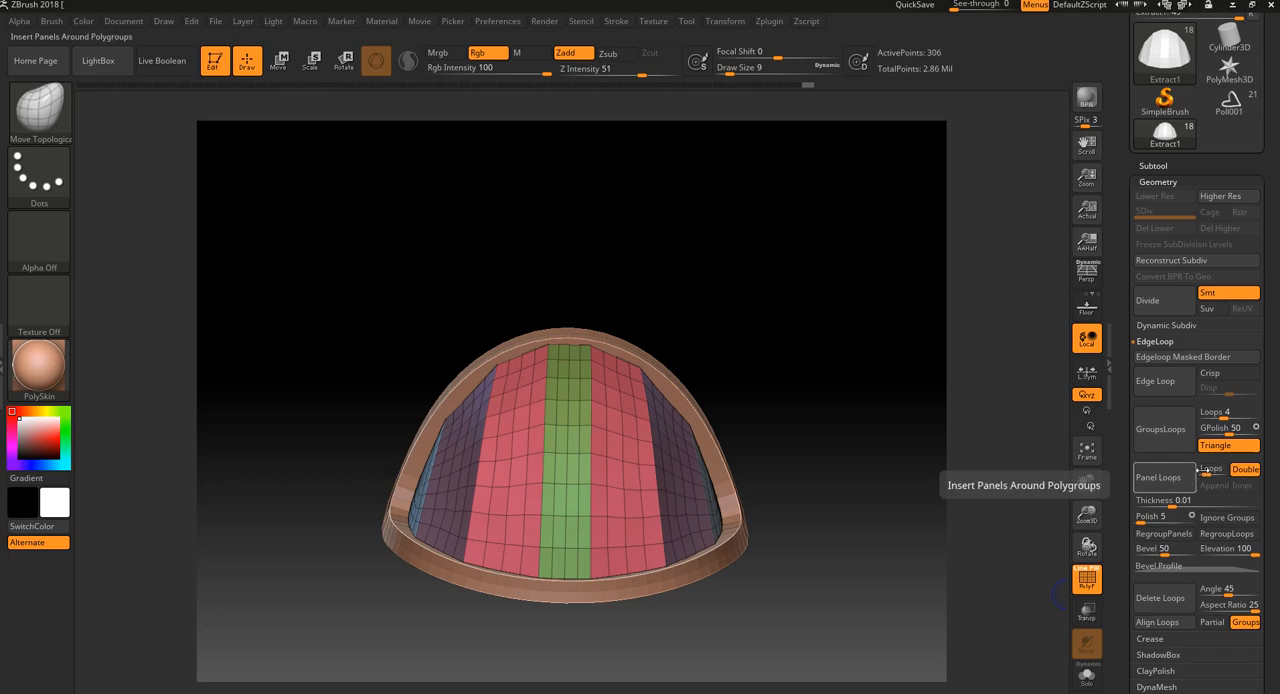
click(1167, 485)
Subdivide the panelled dome twice with the wireframe hidden and inspect its panel seams from several angles
drag(908, 492, 1050, 400)
key(shift+f)
click(1169, 302)
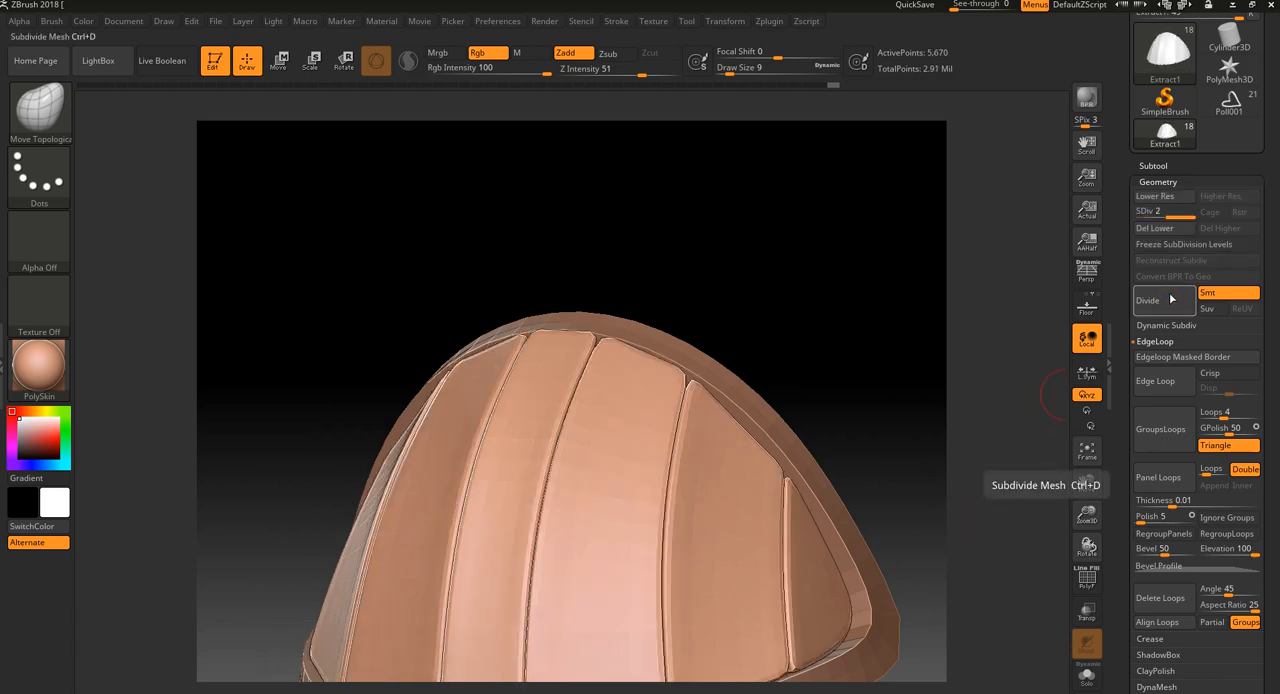
click(1169, 302)
drag(983, 457, 939, 486)
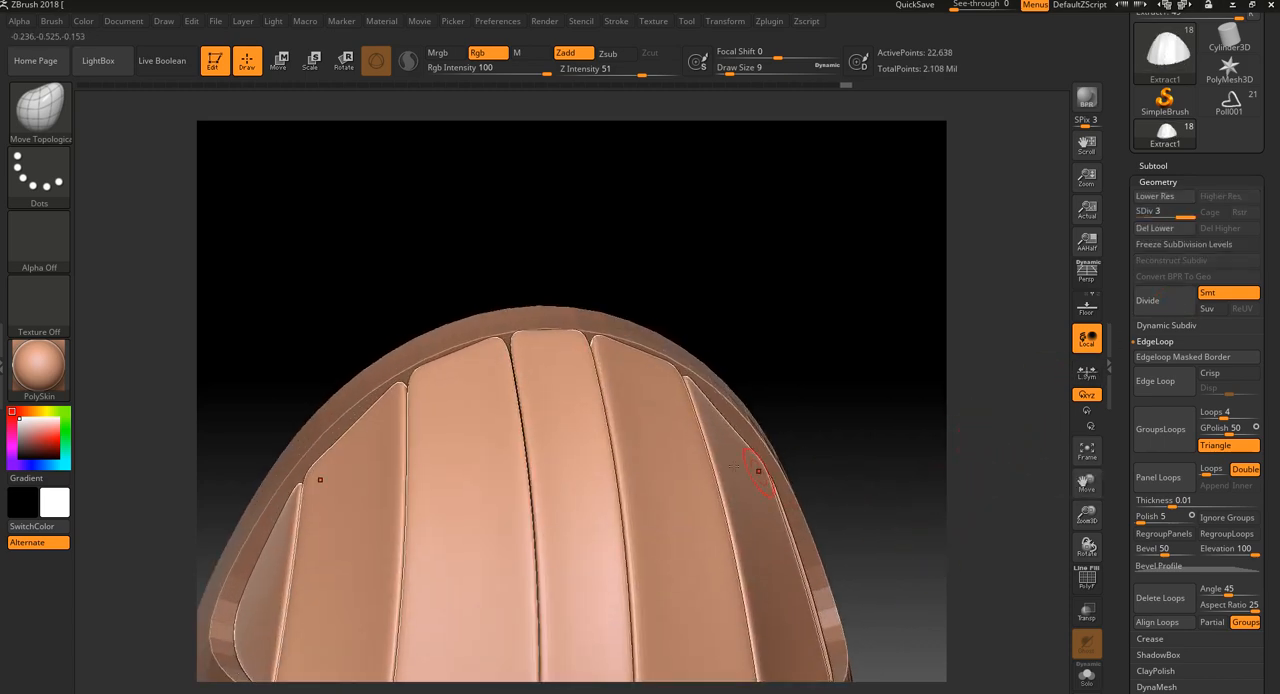
drag(727, 373, 765, 287)
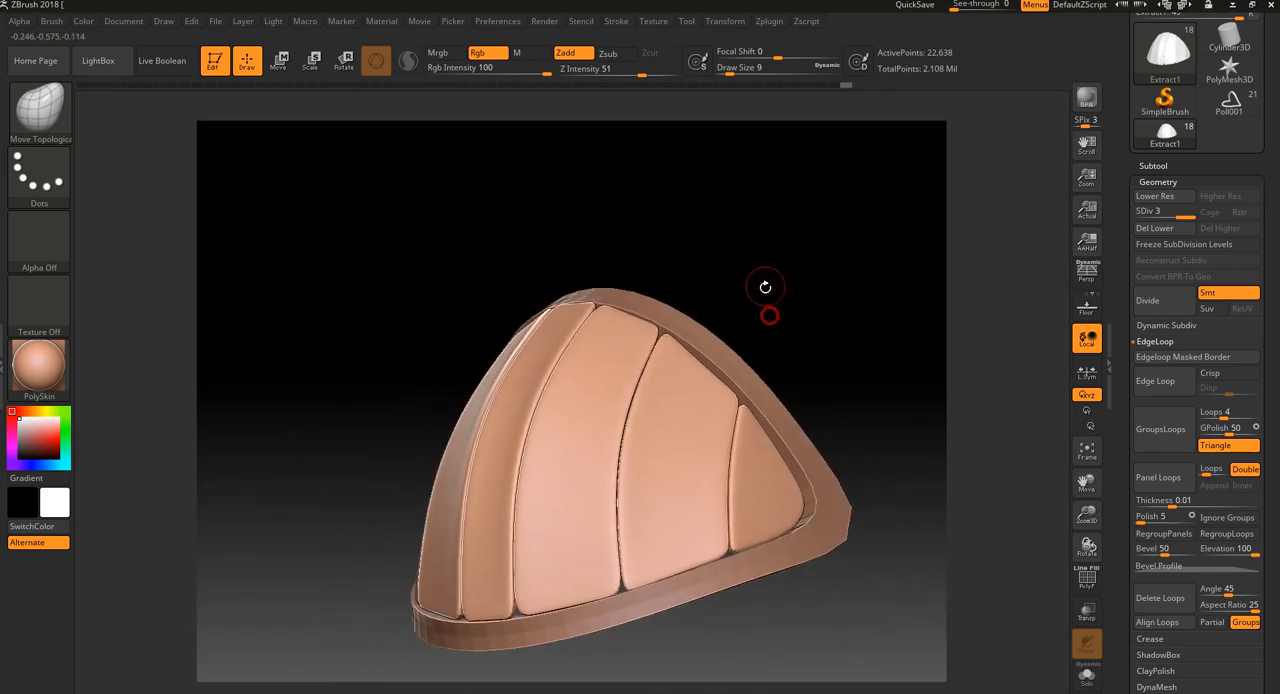
Return the dome to its lowest subdivision level, inspect the panel edges, and undo the panel loops
key(shift+d)
key(shift+d)
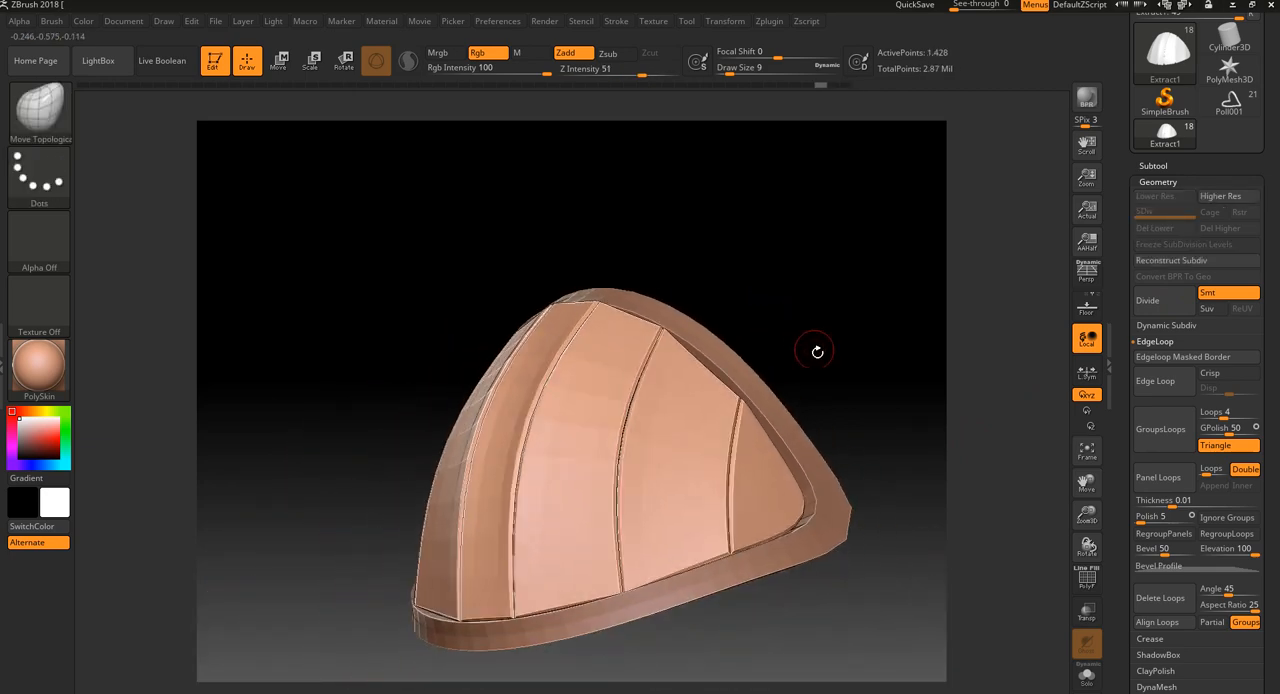
drag(814, 349, 958, 408)
mouse_move(1037, 352)
mouse_down()
mouse_move(946, 388)
mouse_move(974, 408)
mouse_up()
key(shift+f)
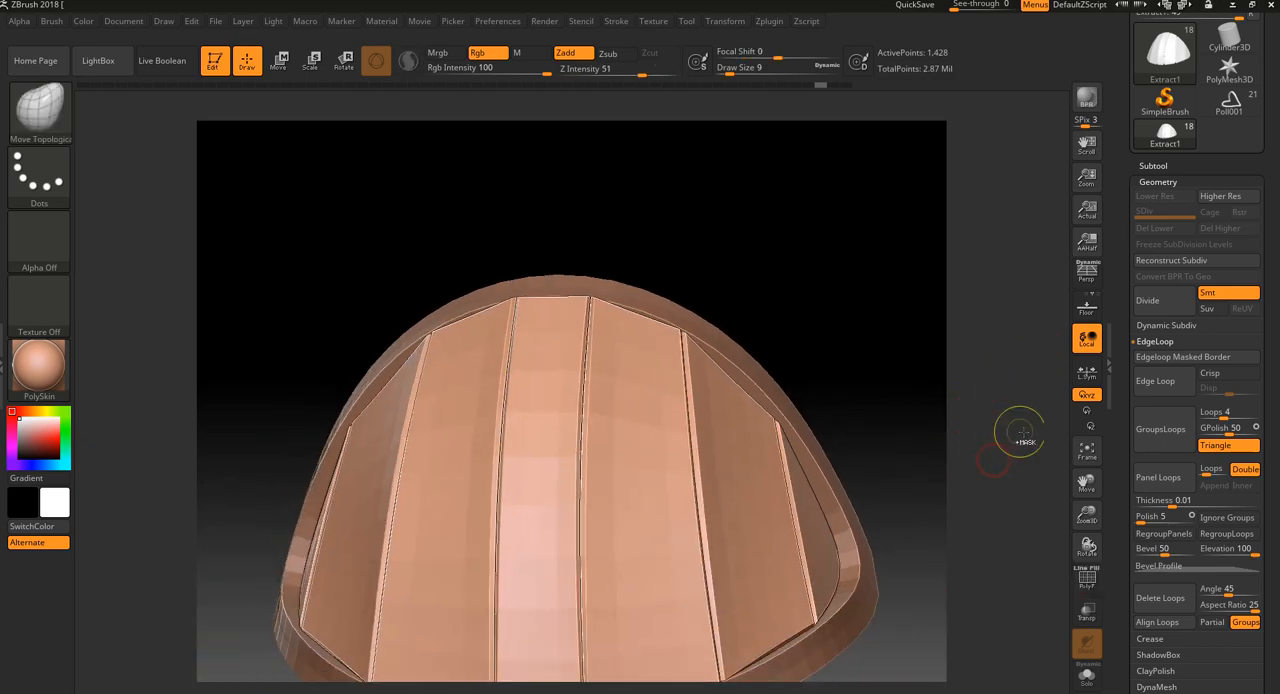
key(shift+f)
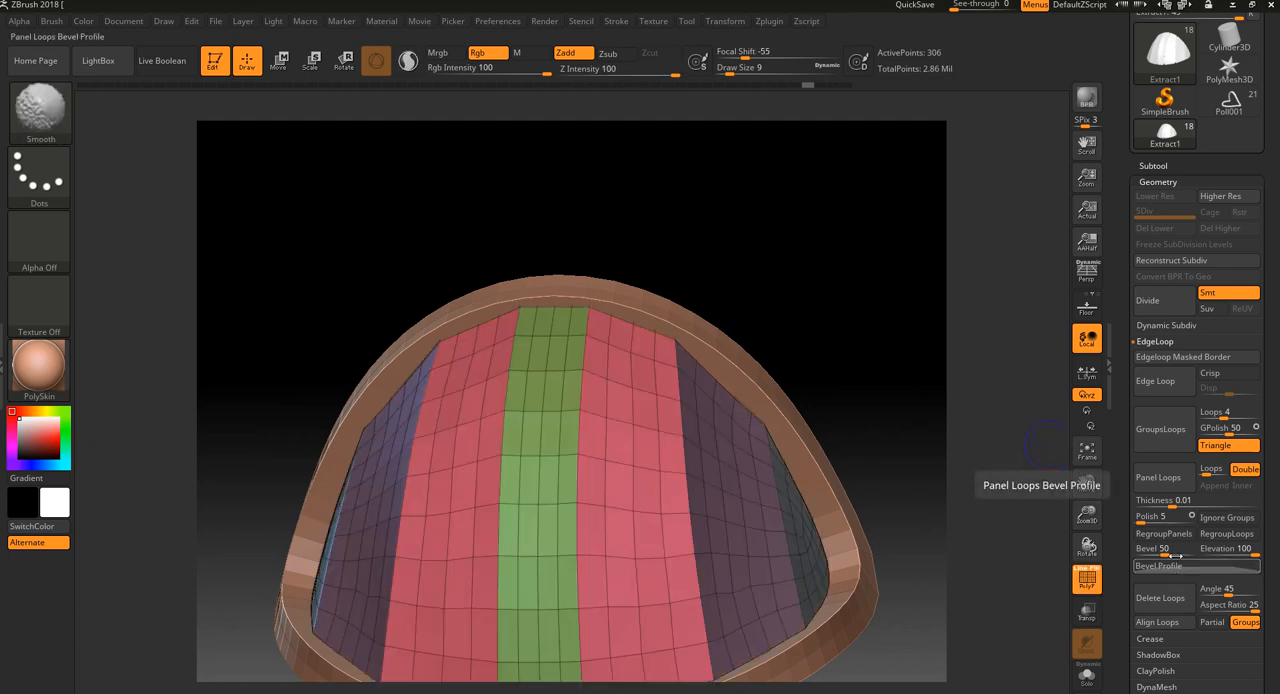
Rebuild the dome's panel loops with the bevel set to 0 and hide the wireframe
click(1175, 484)
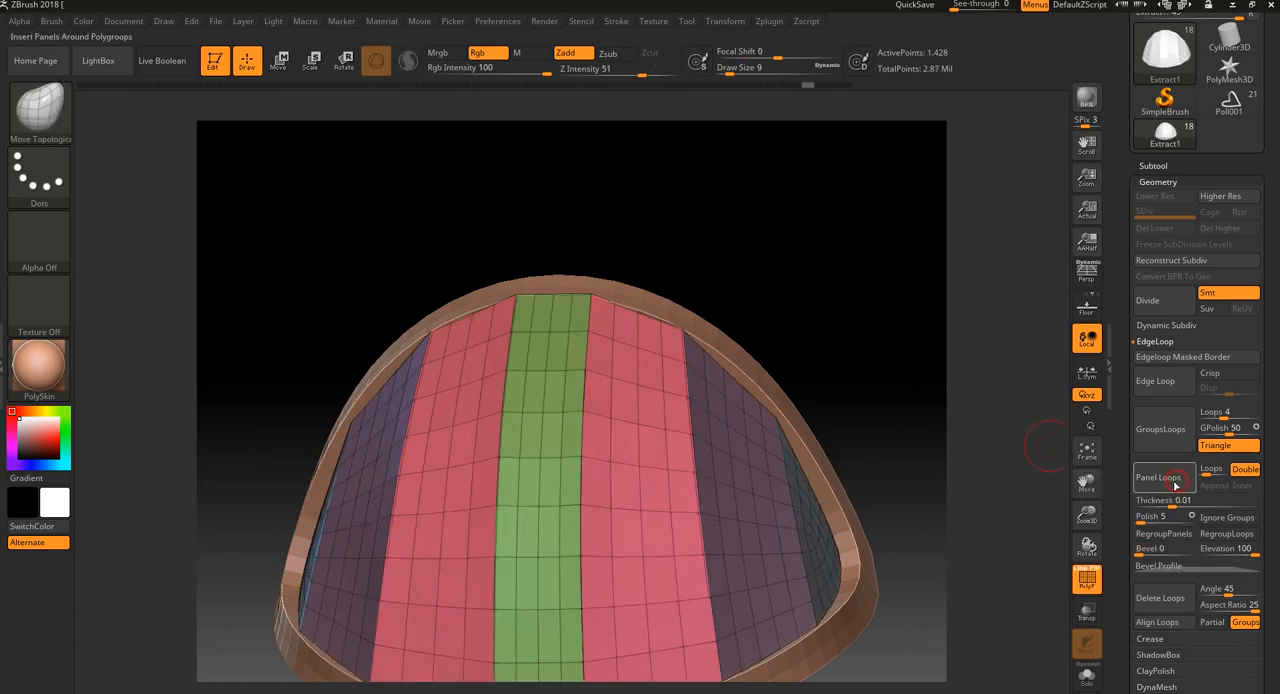
key(shift+f)
mouse_move(808, 277)
alt+mouse_down()
mouse_move(808, 251)
mouse_move(808, 300)
alt+mouse_up()
Try smoothing the seams beside the dome's central strip and undo the smoothing strokes
shift+drag(580, 310, 582, 298)
shift+drag(586, 381, 588, 660)
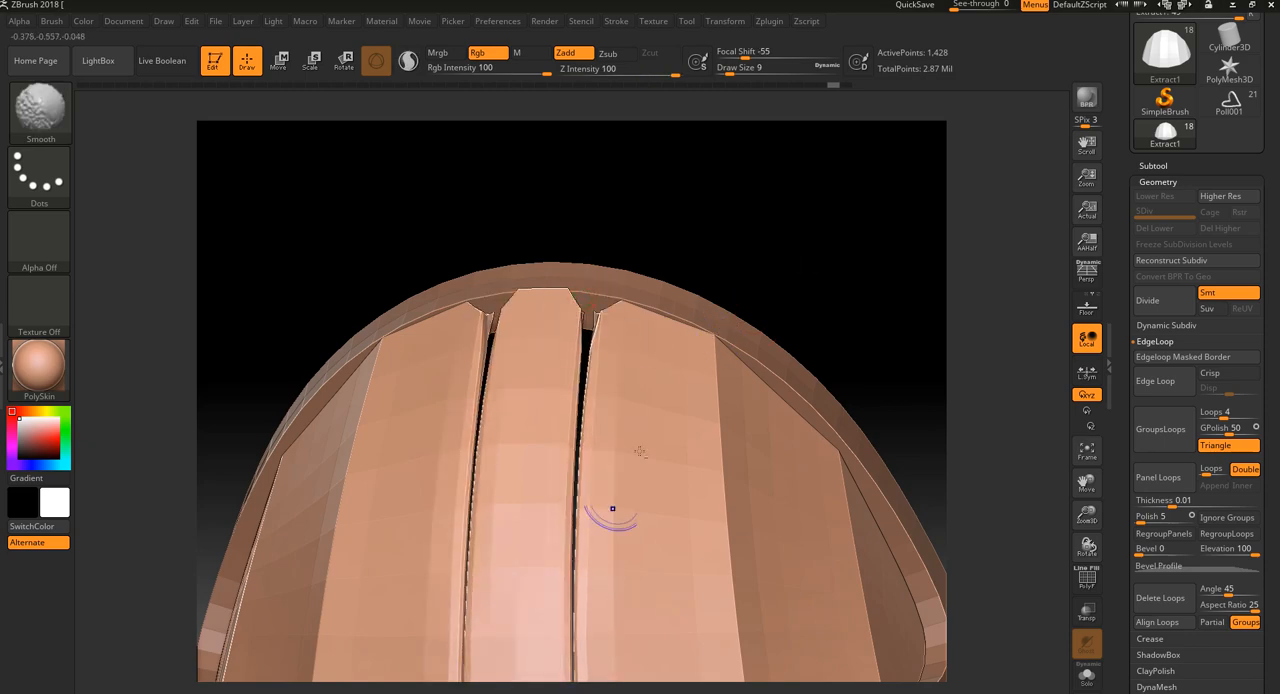
alt+drag(825, 286, 811, 217)
key(ctrl+z)
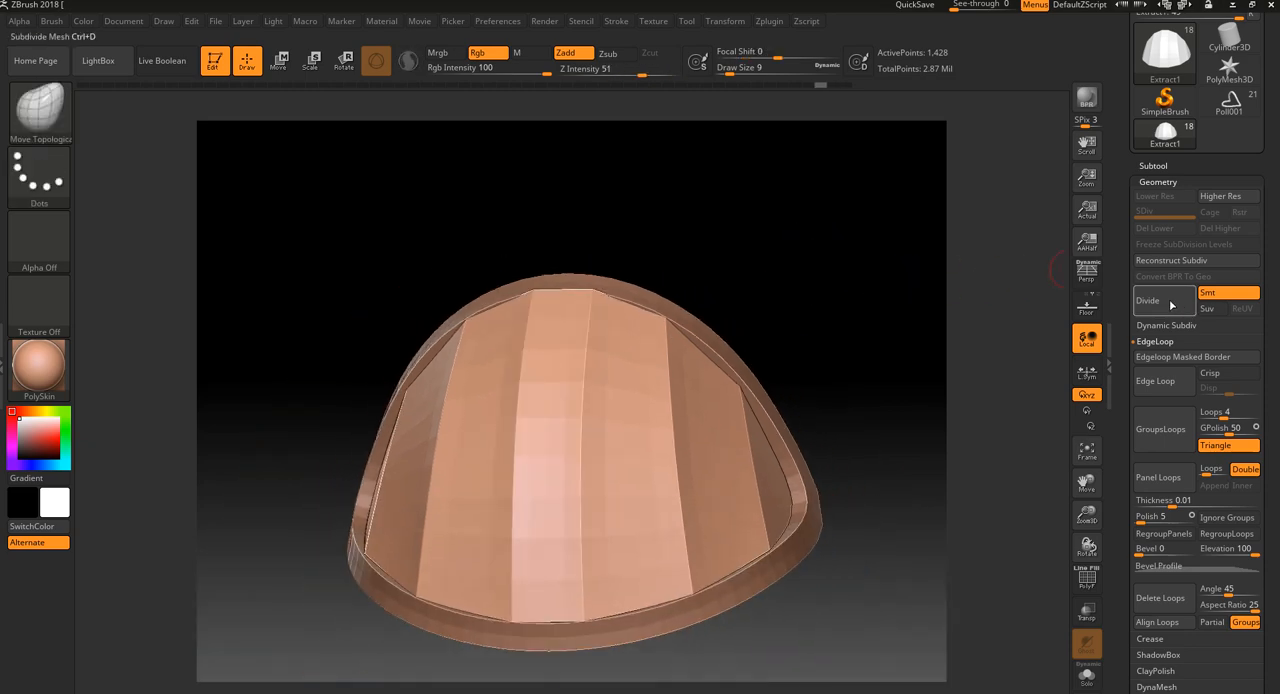
Subdivide the unbevelled dome once, check its seams, and return to the lowest level with the wireframe shown
click(1172, 304)
drag(1000, 350, 944, 421)
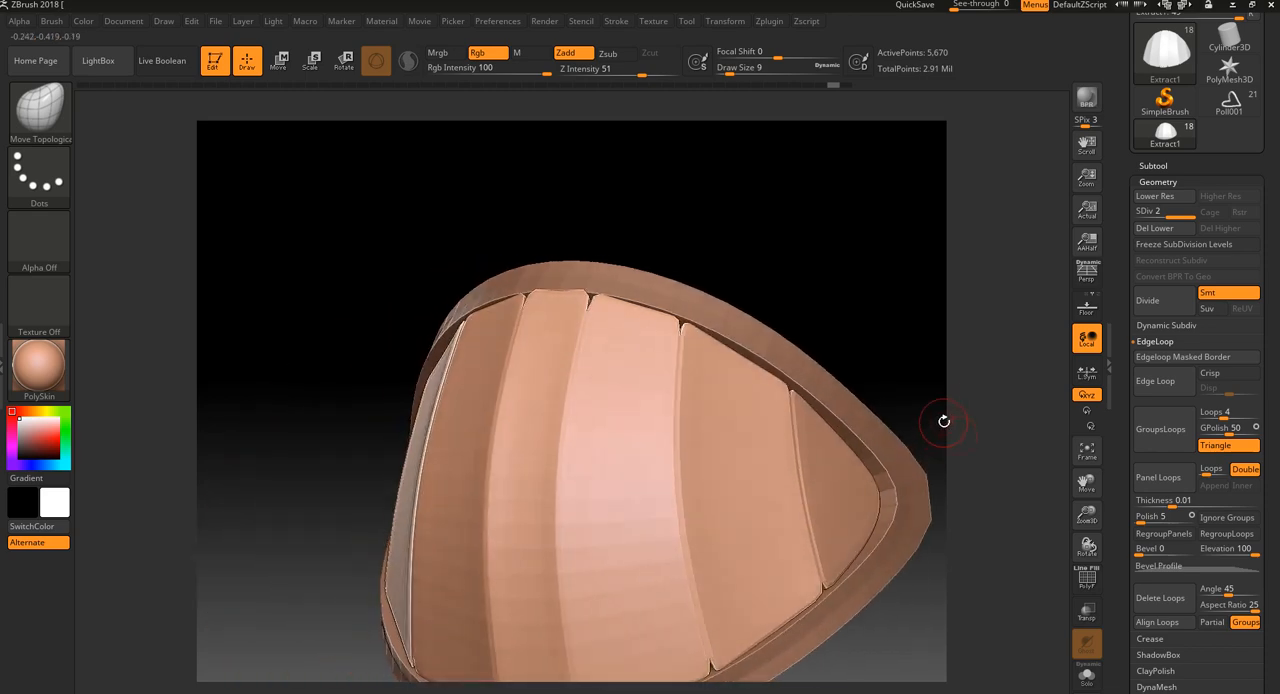
key(shift)
key(shift+d)
key(shift+f)
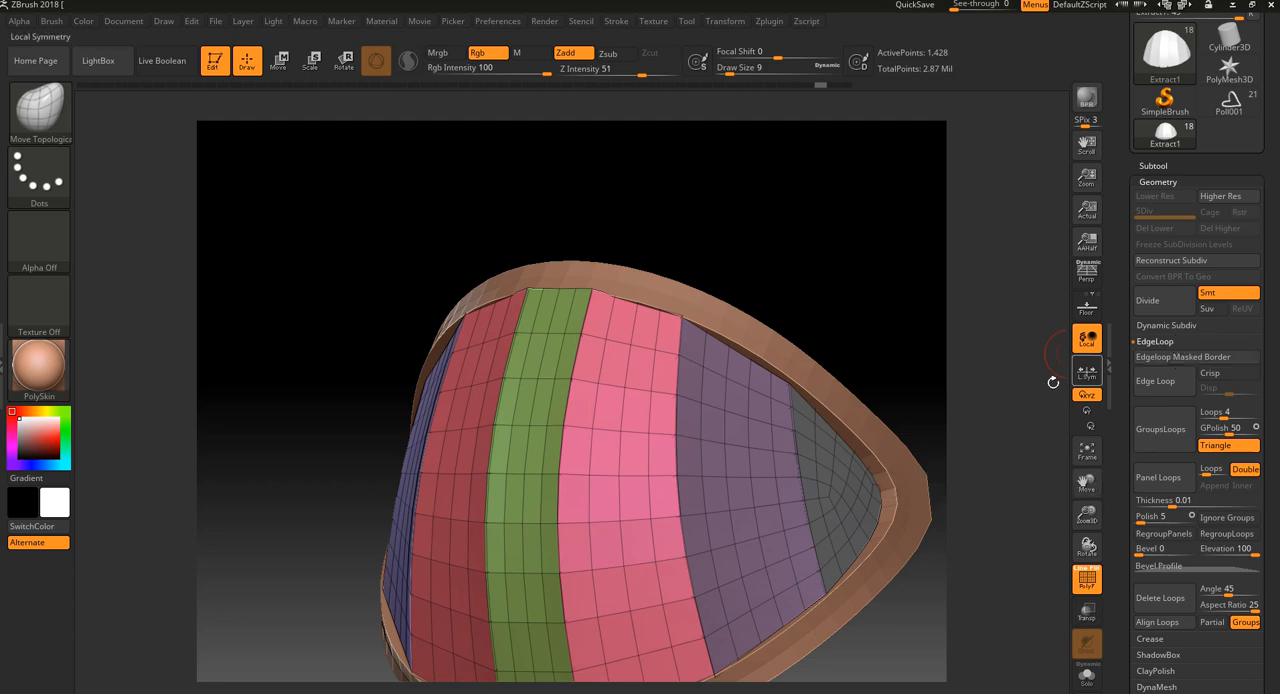
Crease the dome's edges along its polygroup borders
mouse_move(993, 417)
alt+mouse_down()
mouse_move(1016, 503)
mouse_move(1018, 590)
alt+mouse_up()
alt+drag(988, 669, 983, 660)
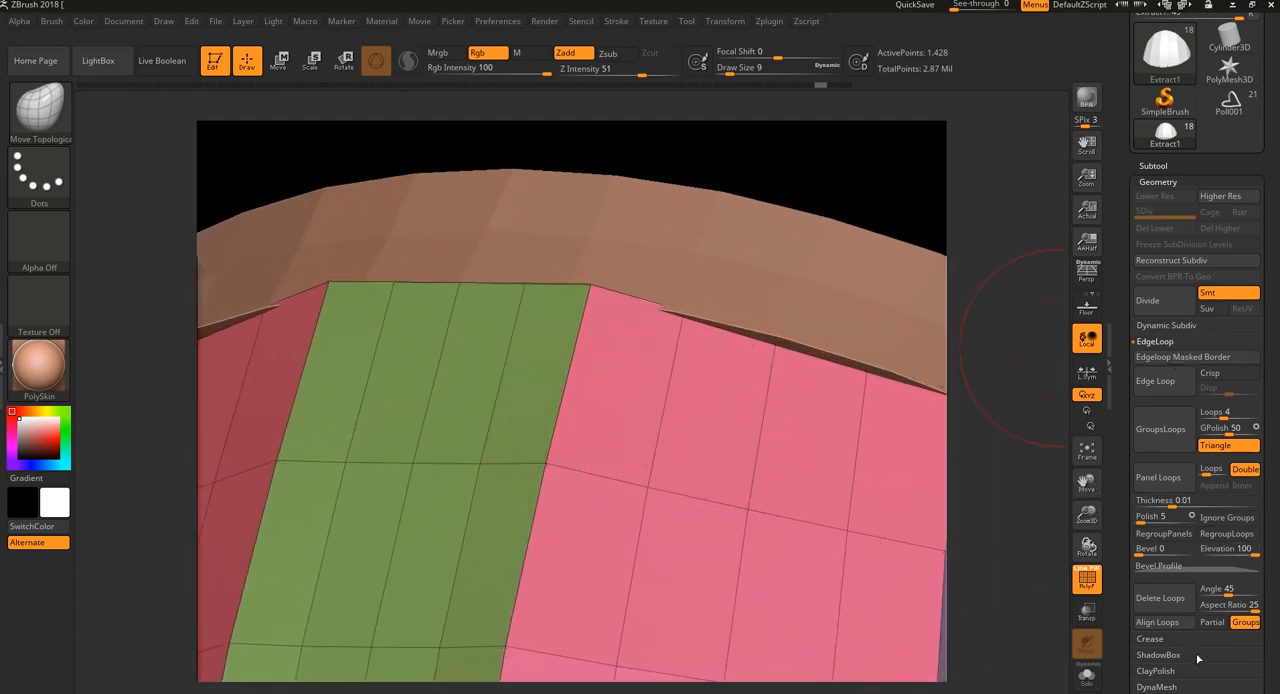
click(1160, 639)
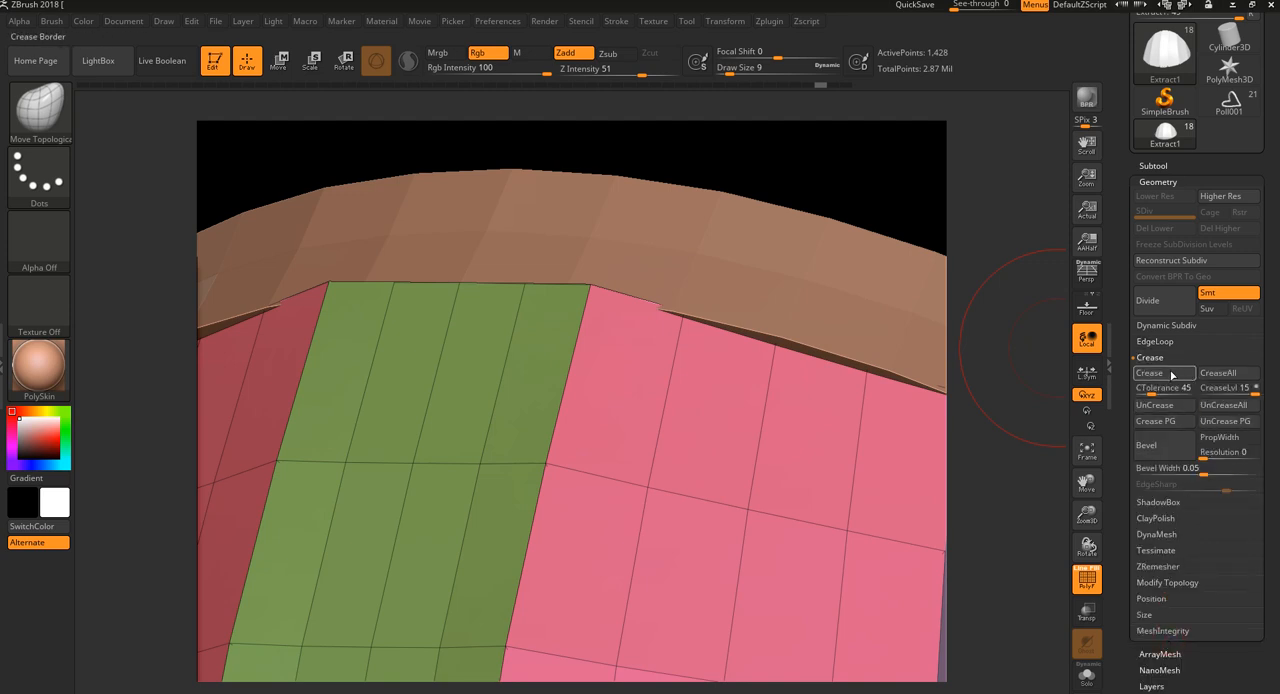
click(1160, 425)
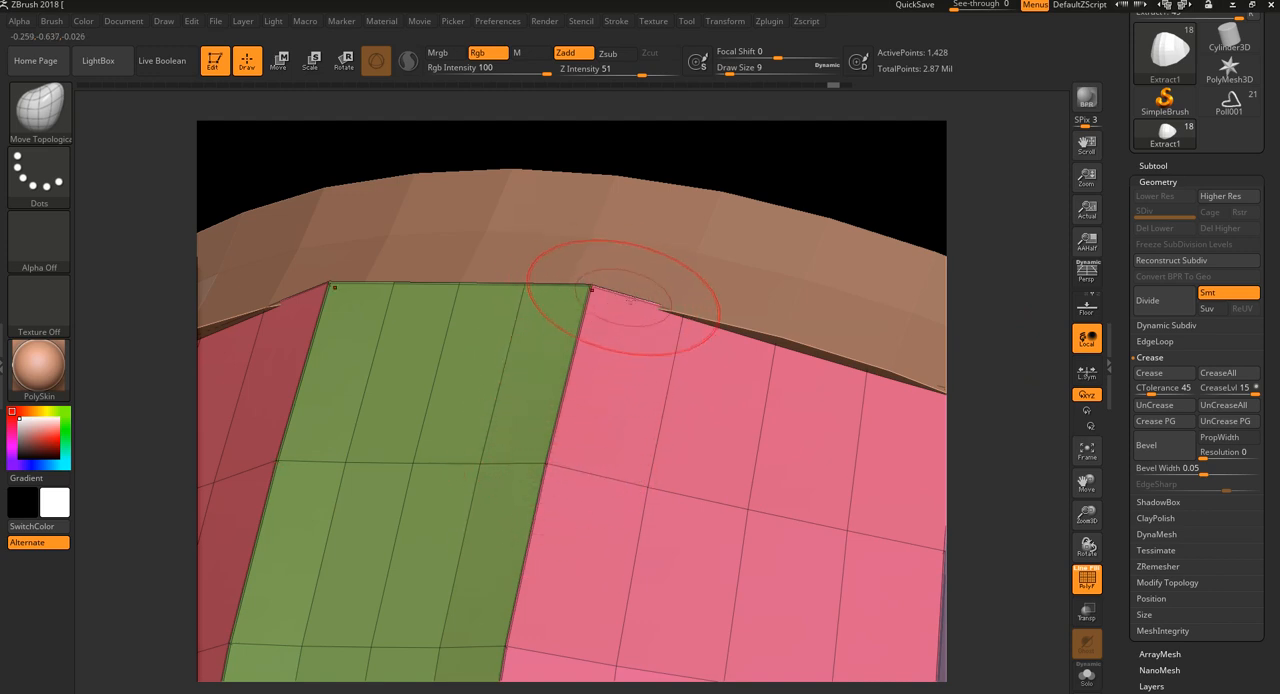
Subdivide the creased dome twice and hide its wireframe
click(1152, 300)
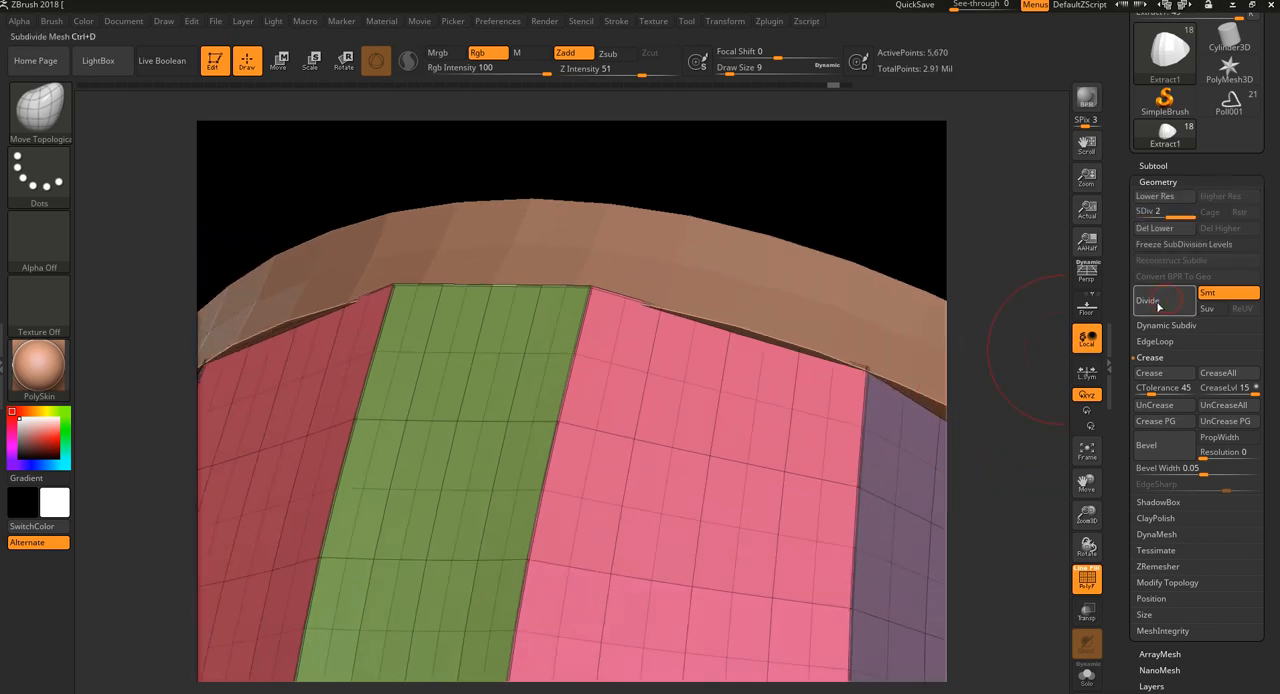
key(shift+f)
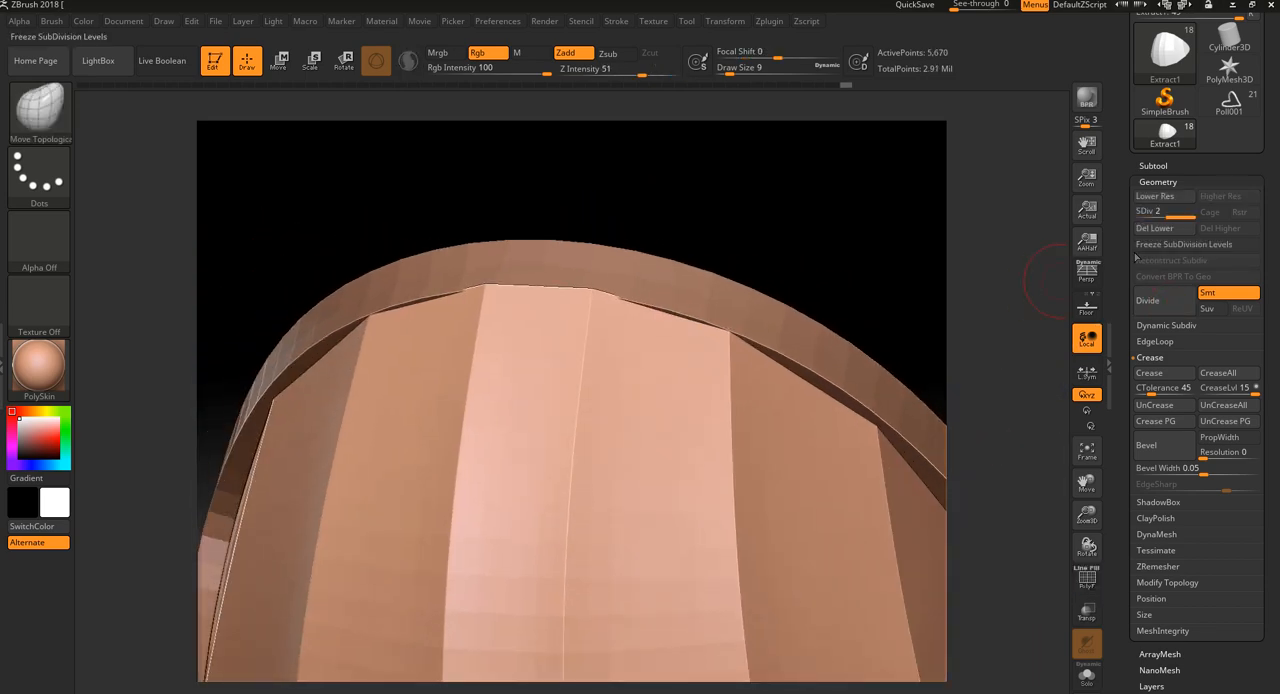
click(1152, 301)
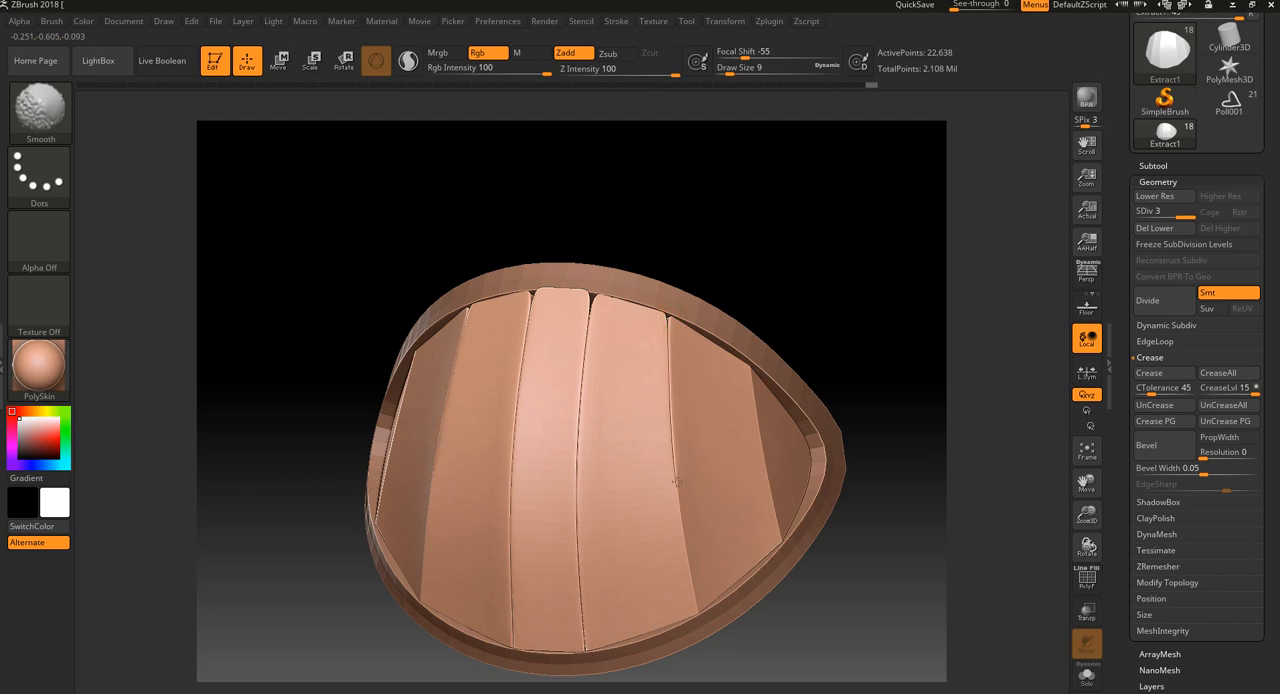
Try smoothing the creased seams between the dome's panels and undo the smoothing strokes
shift+drag(666, 406, 669, 328)
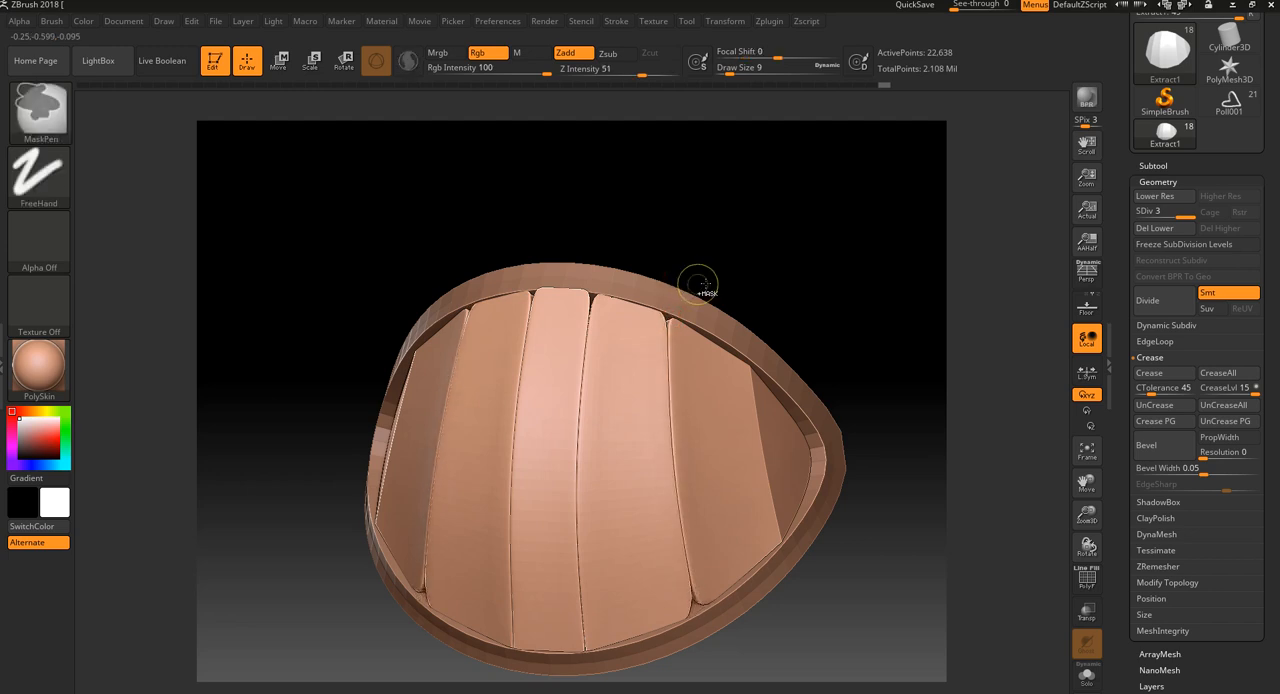
key(ctrl+z)
key(ctrl+z)
key(ctrl+z)
key(ctrl+z)
Isolate the dome from its rim and inspect its creased edges and underside thickness
click(1096, 684)
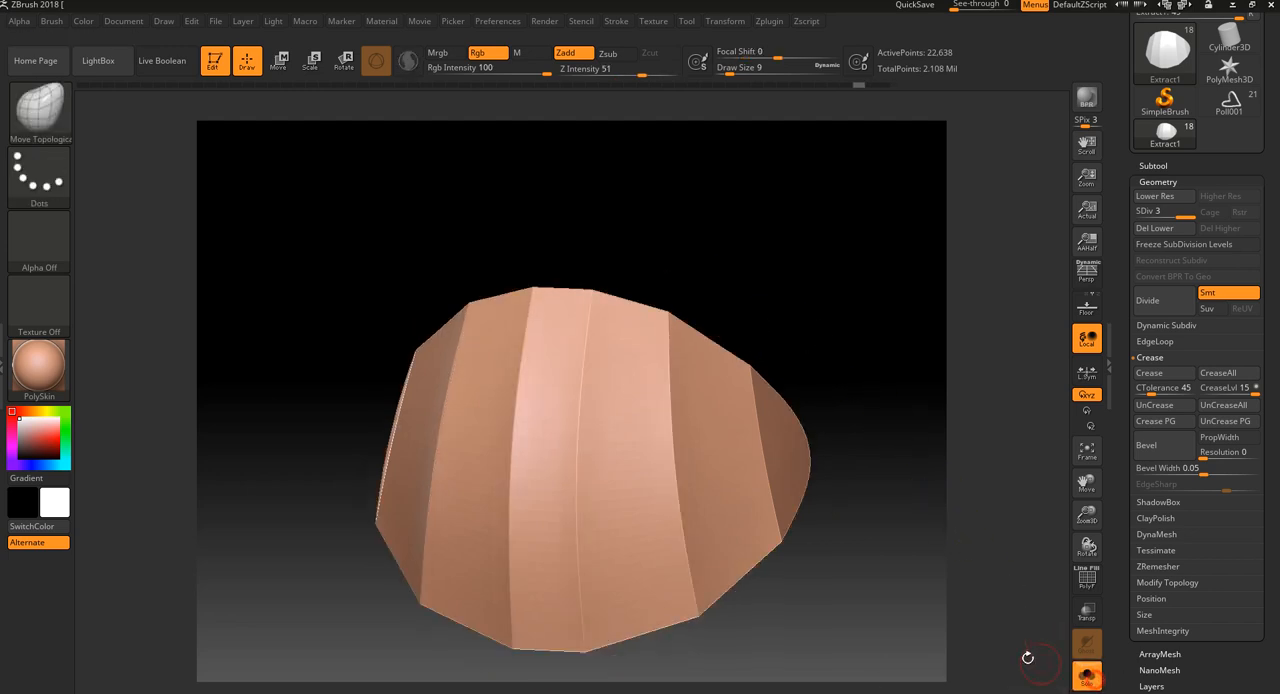
drag(948, 554, 957, 434)
key(shift+f)
drag(914, 515, 764, 610)
drag(849, 242, 862, 430)
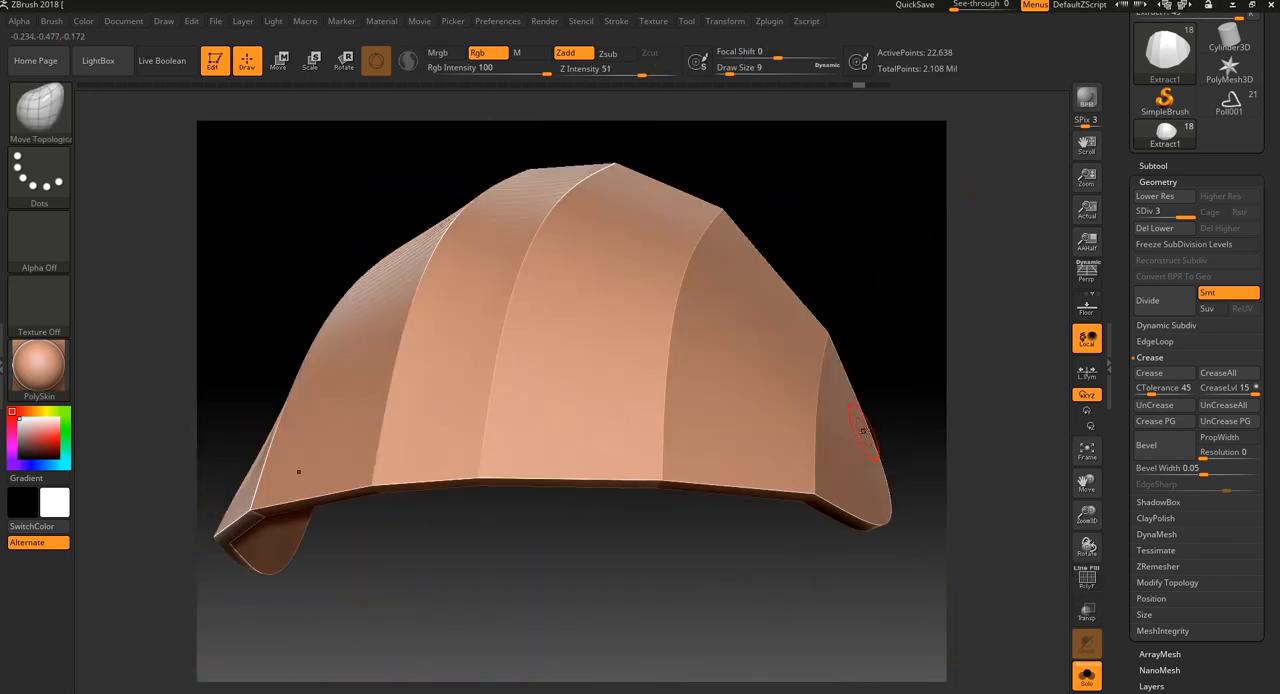
drag(915, 395, 971, 514)
Undo the subdivisions, creasing and panel loops to restore the thin polygrouped dome, with its wireframe shown
key(ctrl+z)
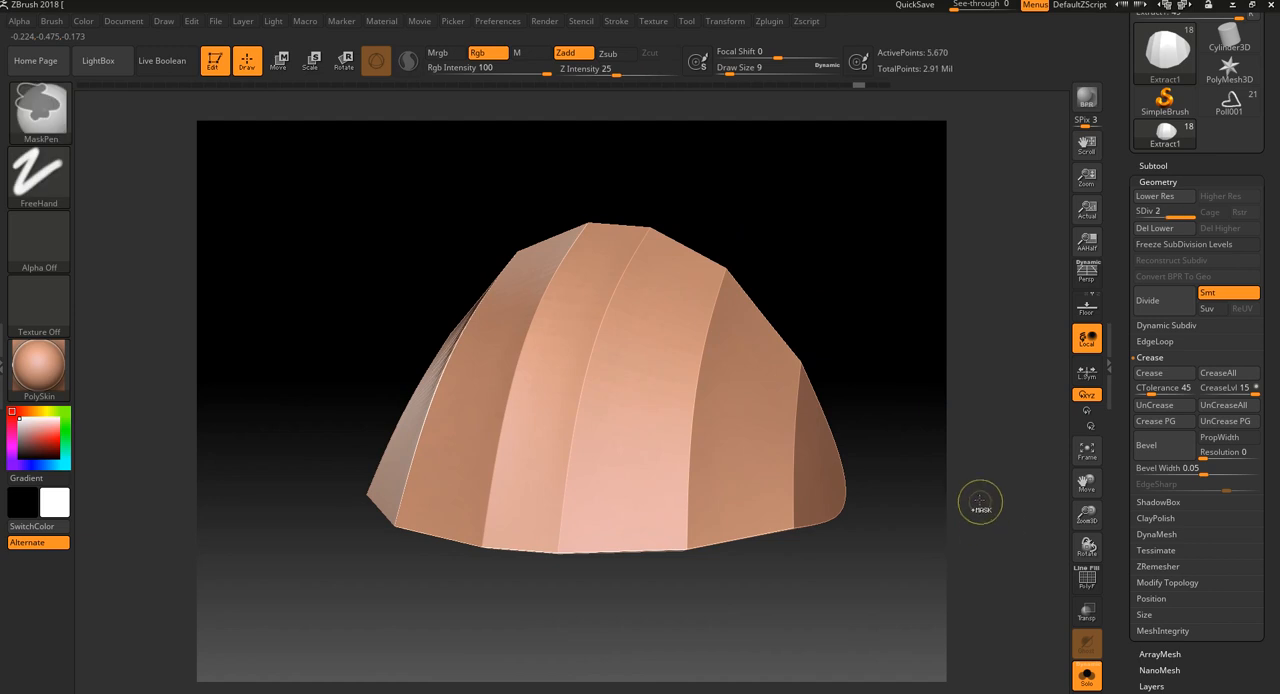
key(shift+d)
key(shift+f)
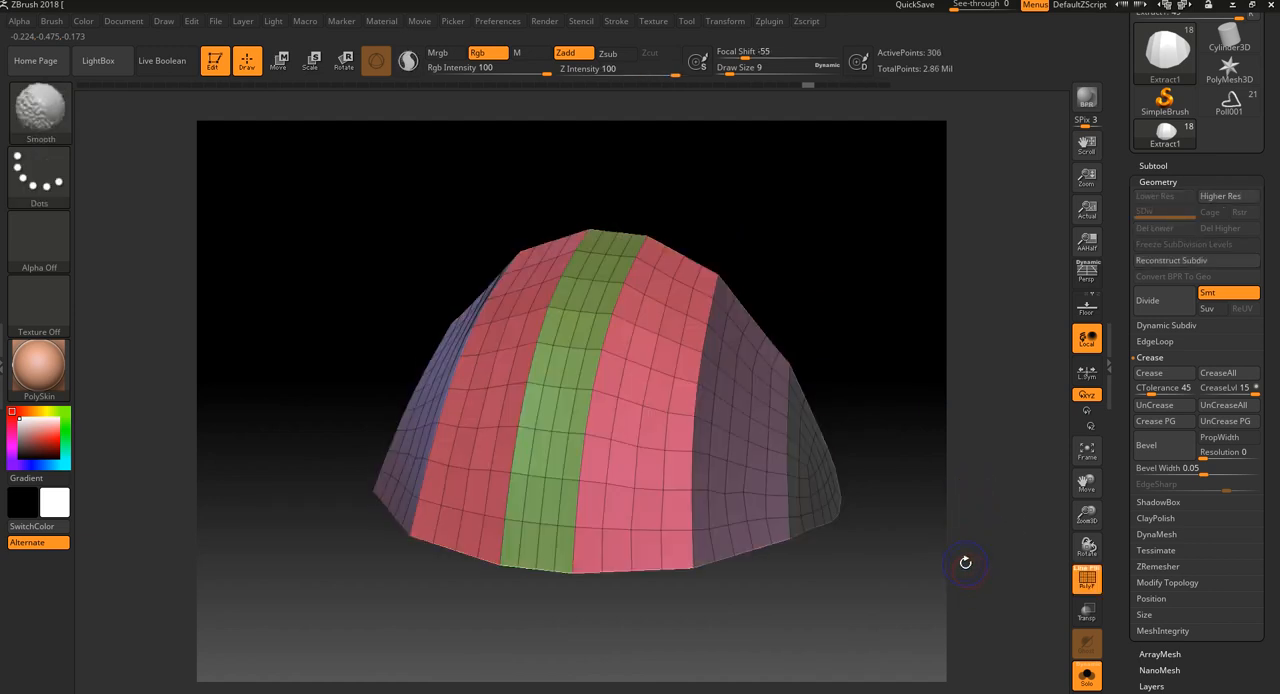
Apply Panel Loops to the dome's polygroups with bevel 3, polish 0 and thickness 0.01
drag(988, 612, 1108, 522)
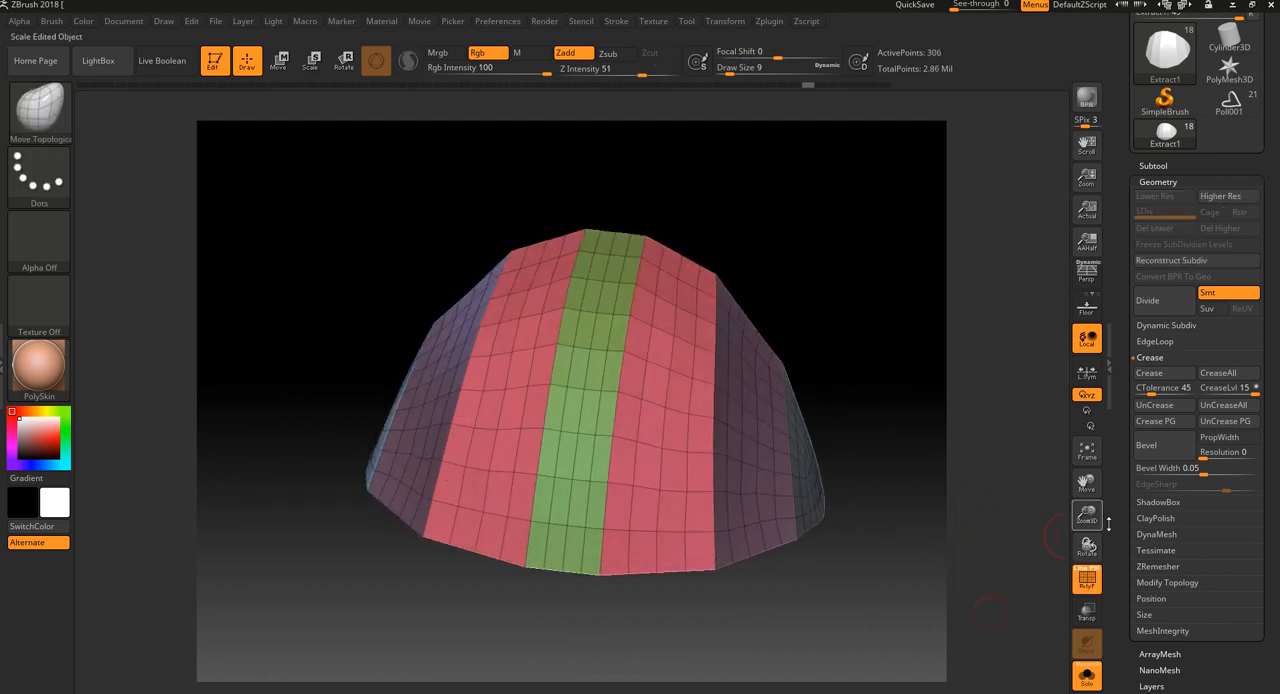
click(1155, 342)
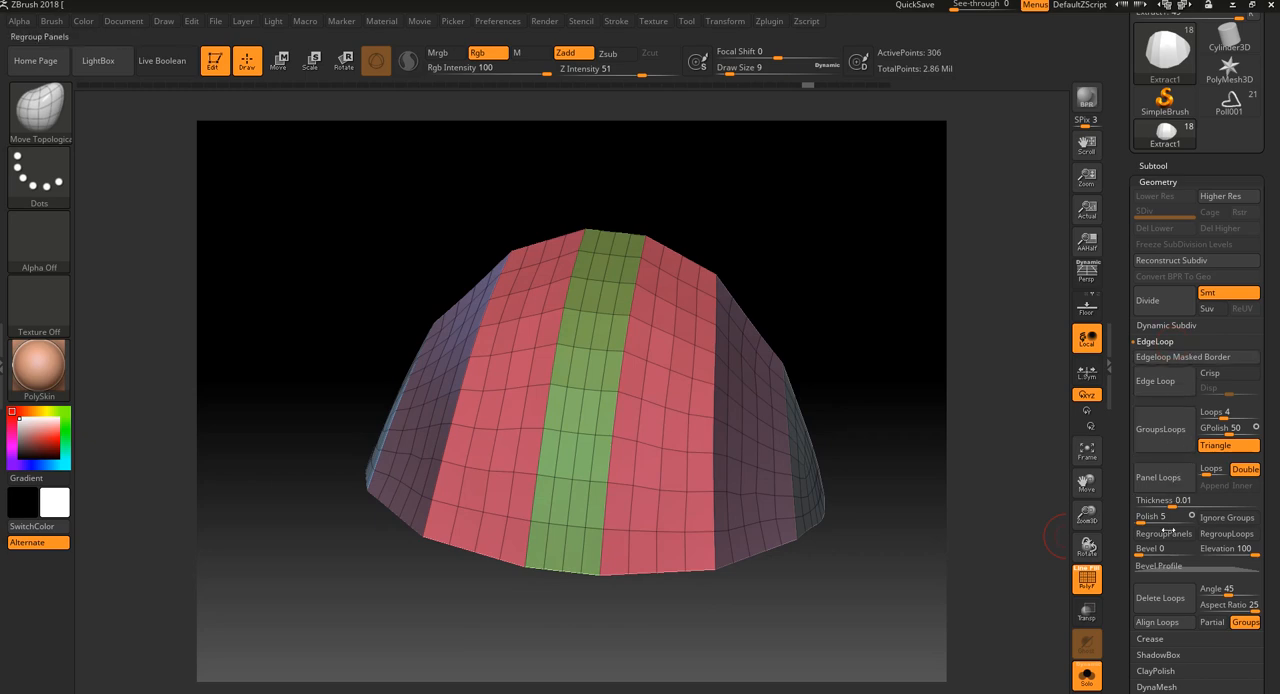
click(1145, 551)
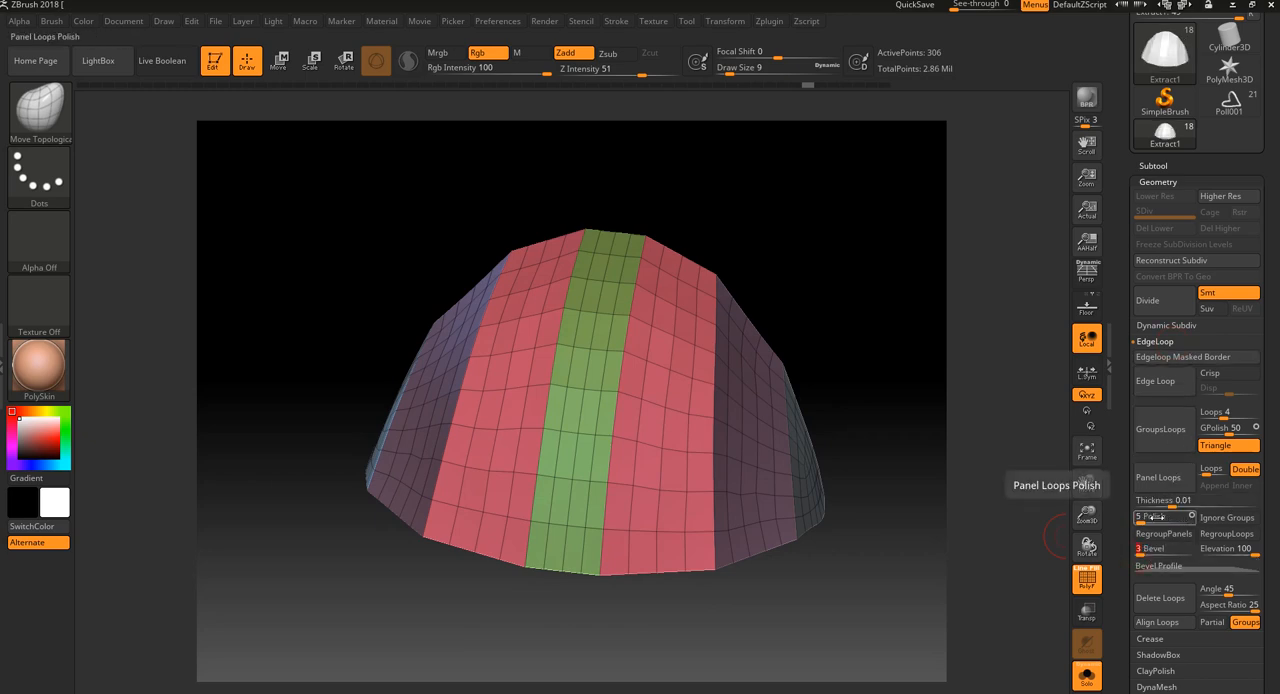
drag(1150, 517, 1134, 517)
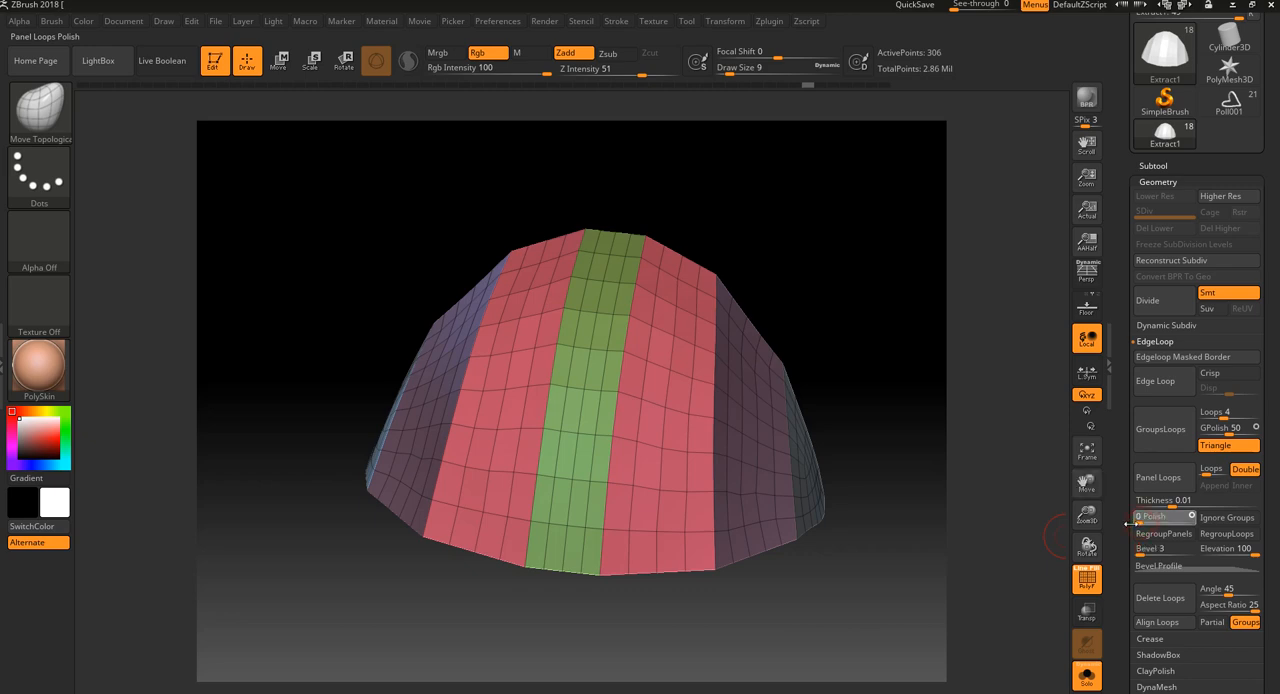
click(1168, 478)
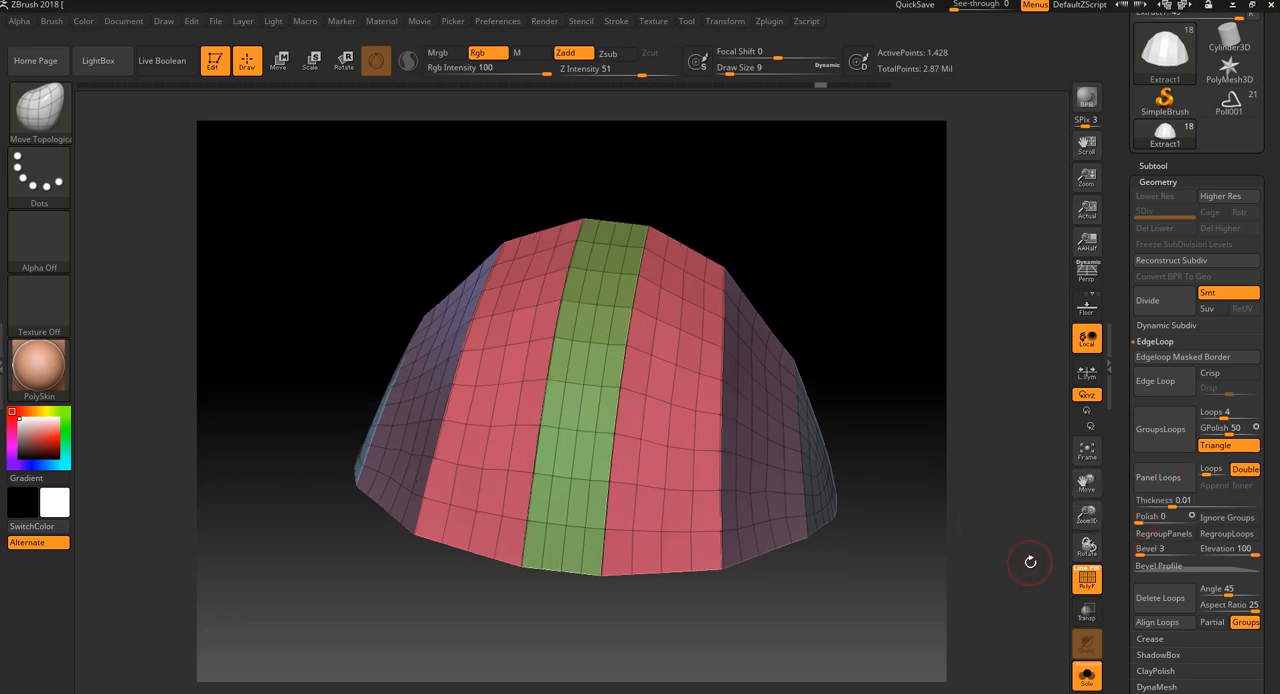
Check the slightly bevelled panel edges without the wireframe and subdivide the dome twice
key(shift+f)
drag(885, 357, 903, 460)
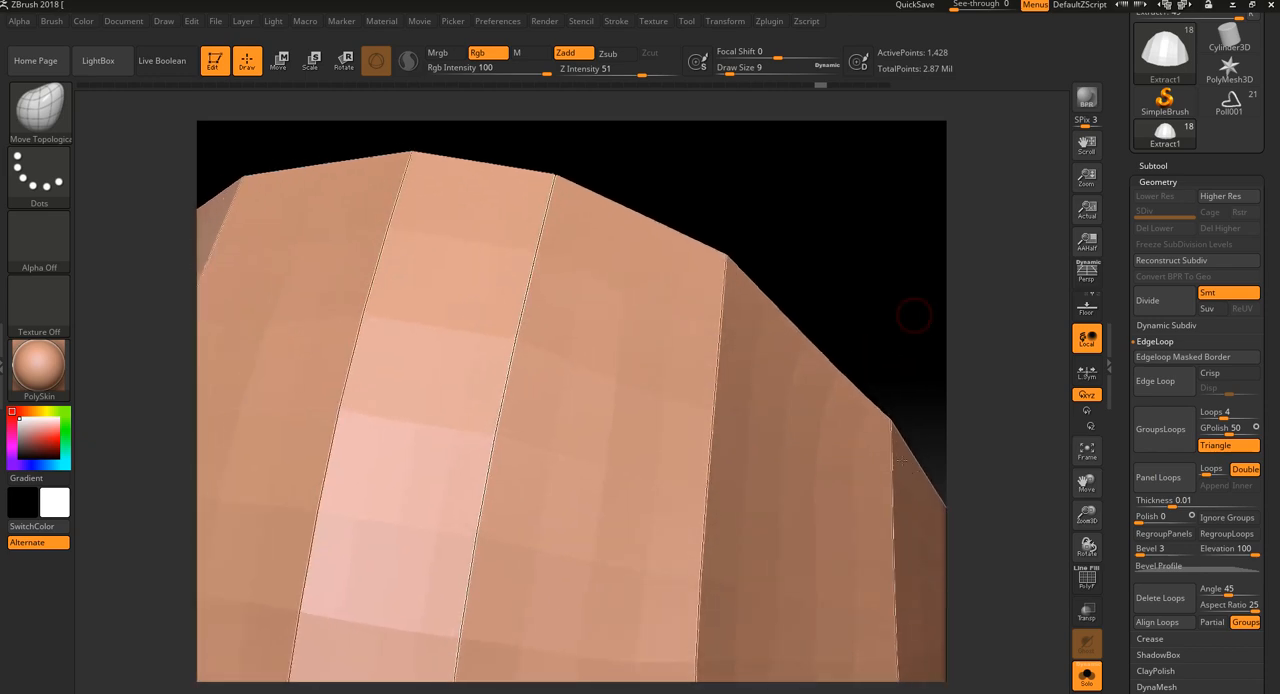
drag(820, 289, 909, 220)
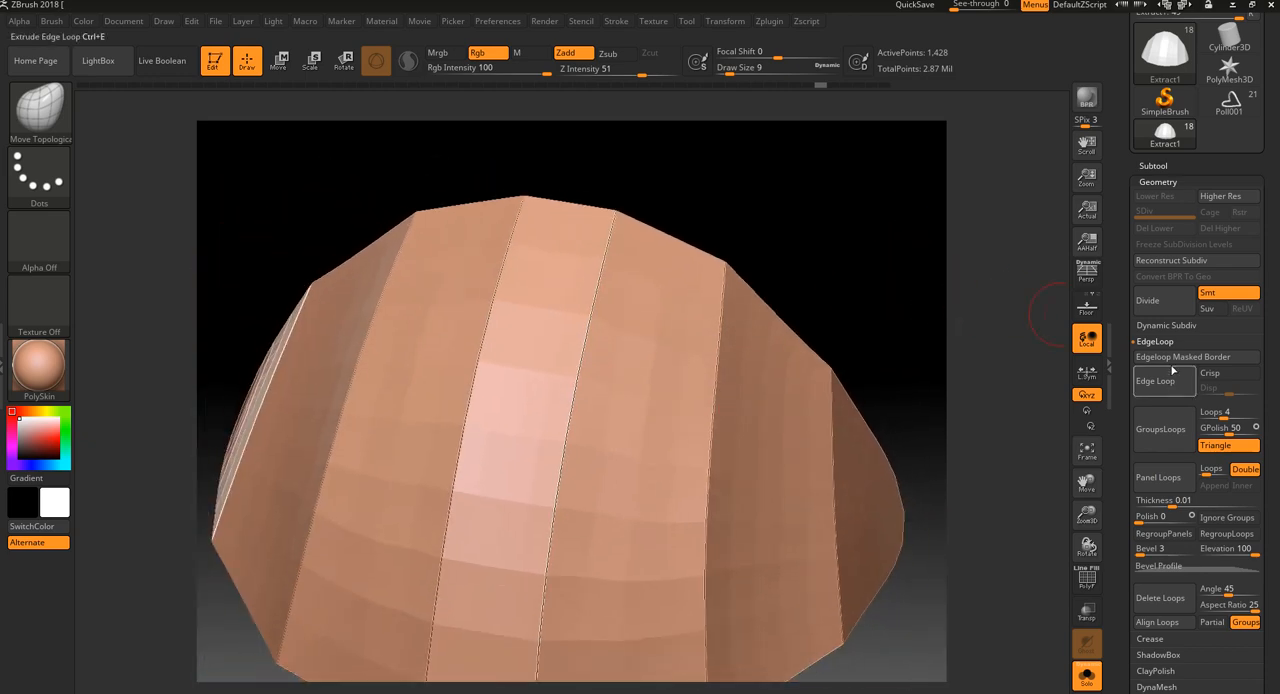
click(1147, 300)
click(1147, 300)
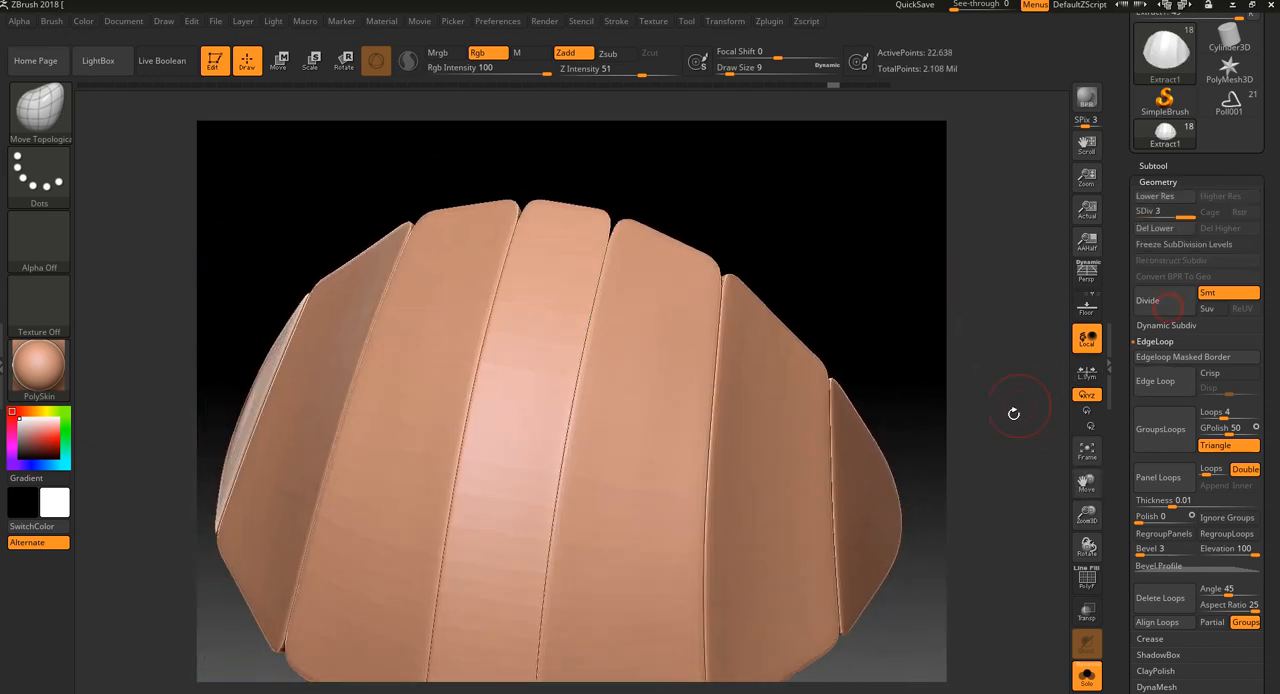
Undo the dome's two subdivisions and the Panel Loops, and hide the wireframe
key(f)
key(shift+f)
key(shift+f)
mouse_move(974, 632)
mouse_down()
mouse_move(982, 562)
mouse_move(1006, 628)
mouse_move(1003, 616)
mouse_up()
key(shift)
key(shift+f)
key(ctrl+z)
key(ctrl+z)
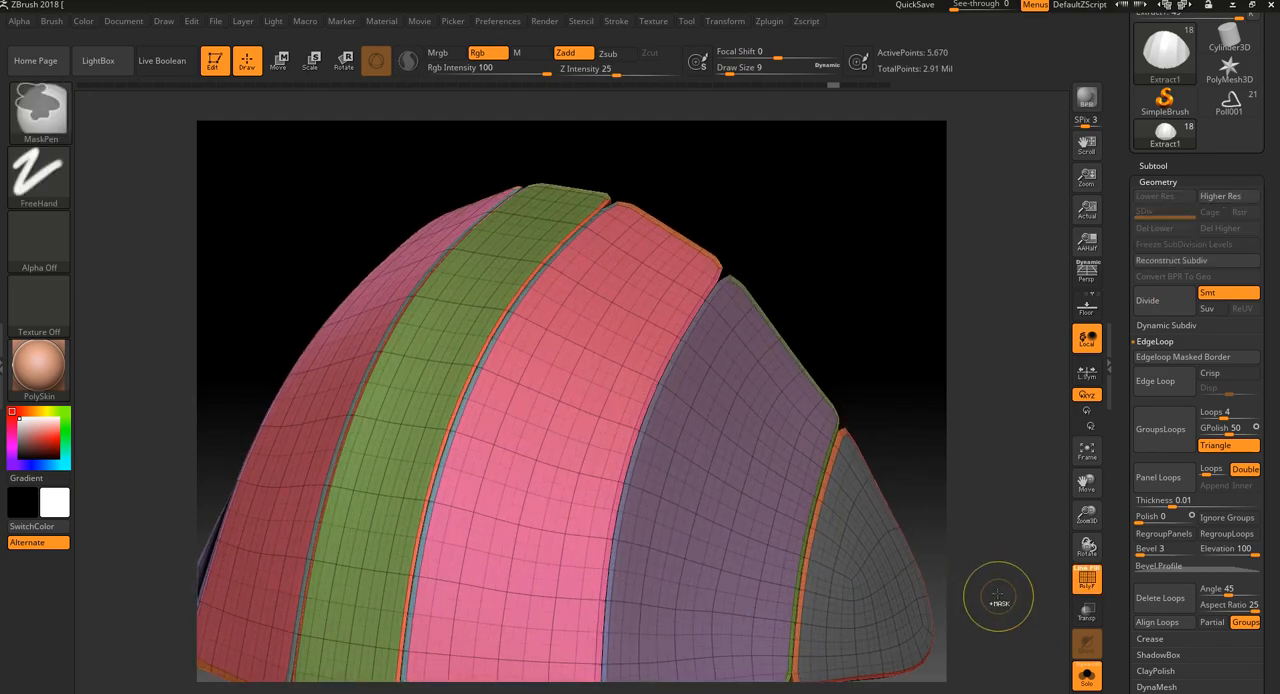
key(ctrl+z)
key(shift+f)
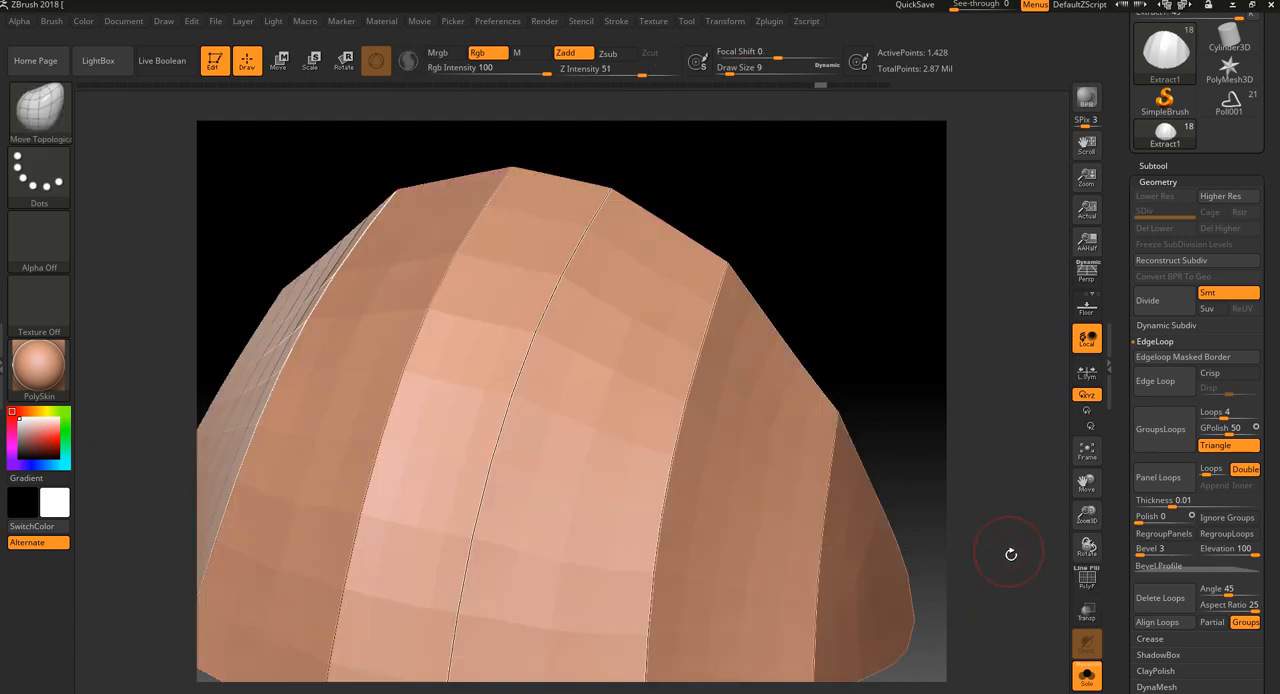
Turn off Solo, make the rim around the dome the active subtool and show its wireframe
key(f)
click(1089, 677)
drag(983, 600, 1026, 551)
alt+drag(974, 397, 988, 453)
alt+drag(745, 257, 748, 248)
drag(760, 266, 595, 310)
alt+click(757, 280)
key(shift+f)
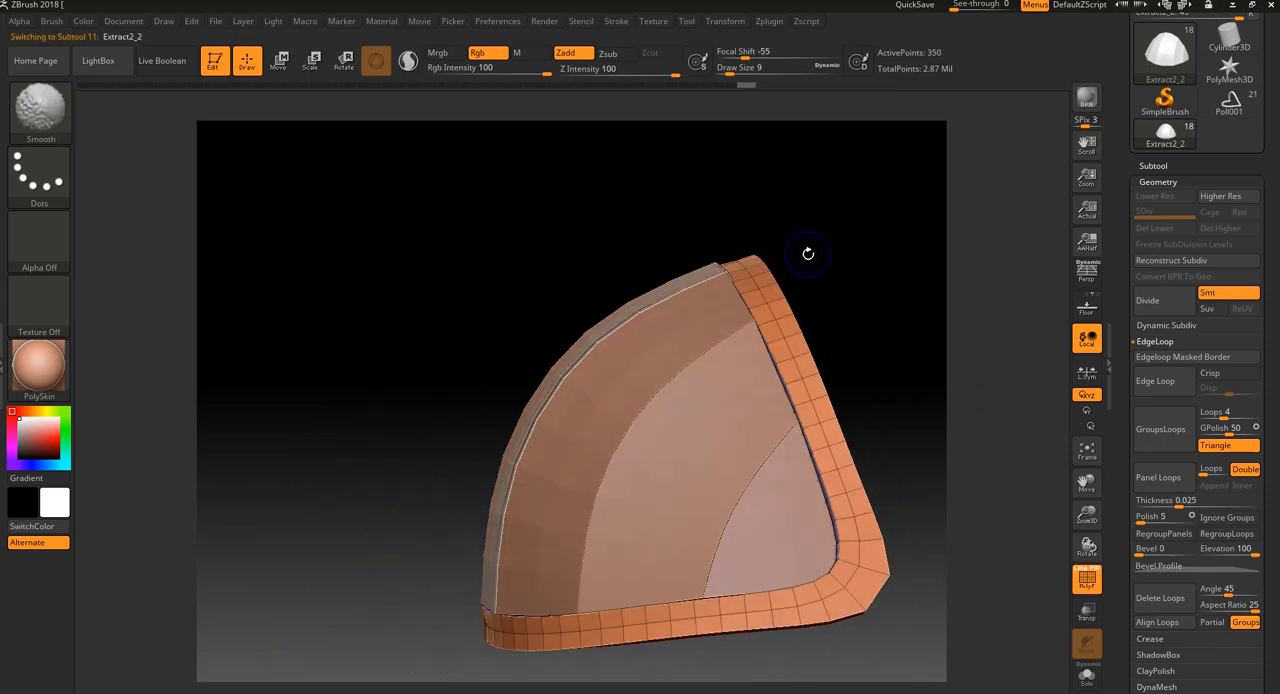
mouse_move(870, 265)
mouse_down()
mouse_move(900, 269)
mouse_move(811, 303)
mouse_move(825, 305)
mouse_up()
key(shift+f)
key(shift+f)
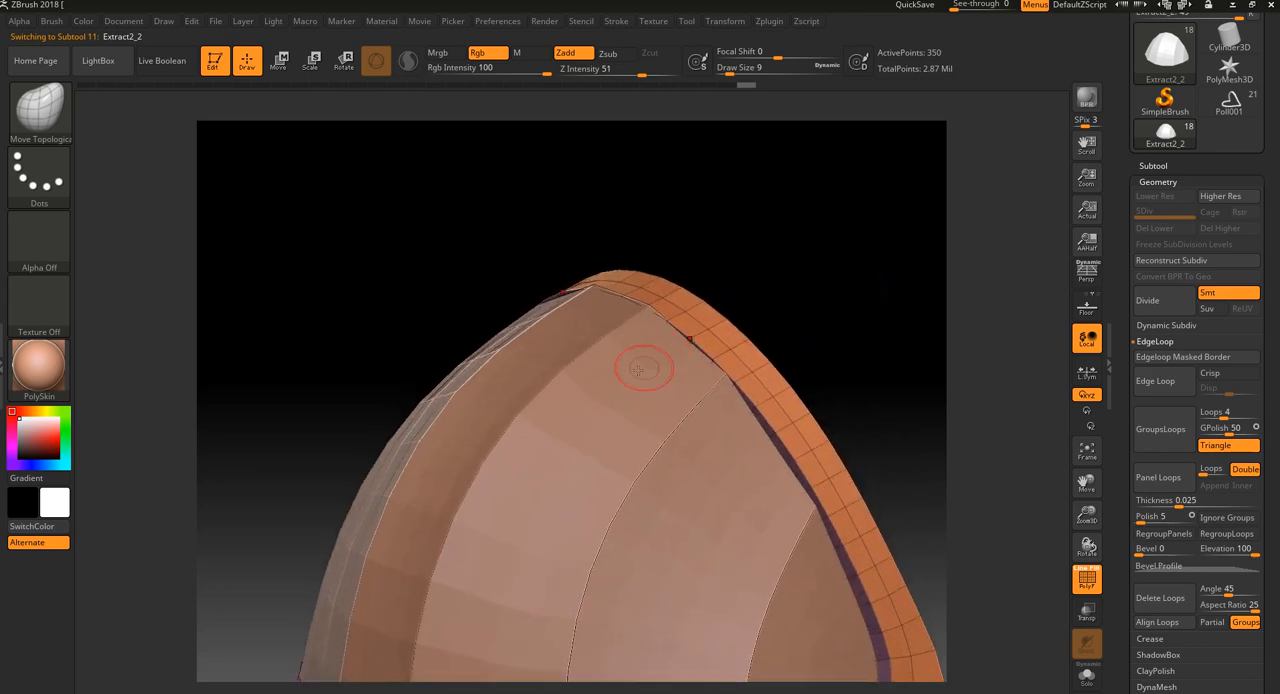
Switch to the ZModeler brush and reduce the draw size to 4
click(42, 108)
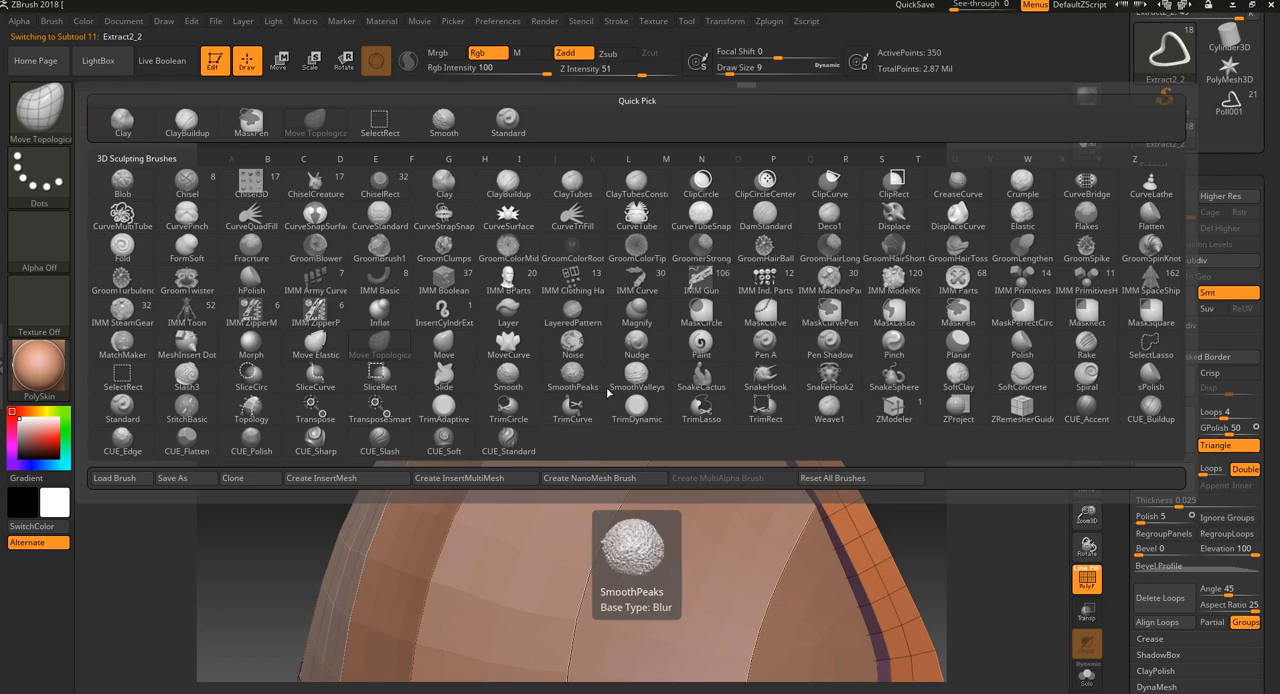
click(893, 407)
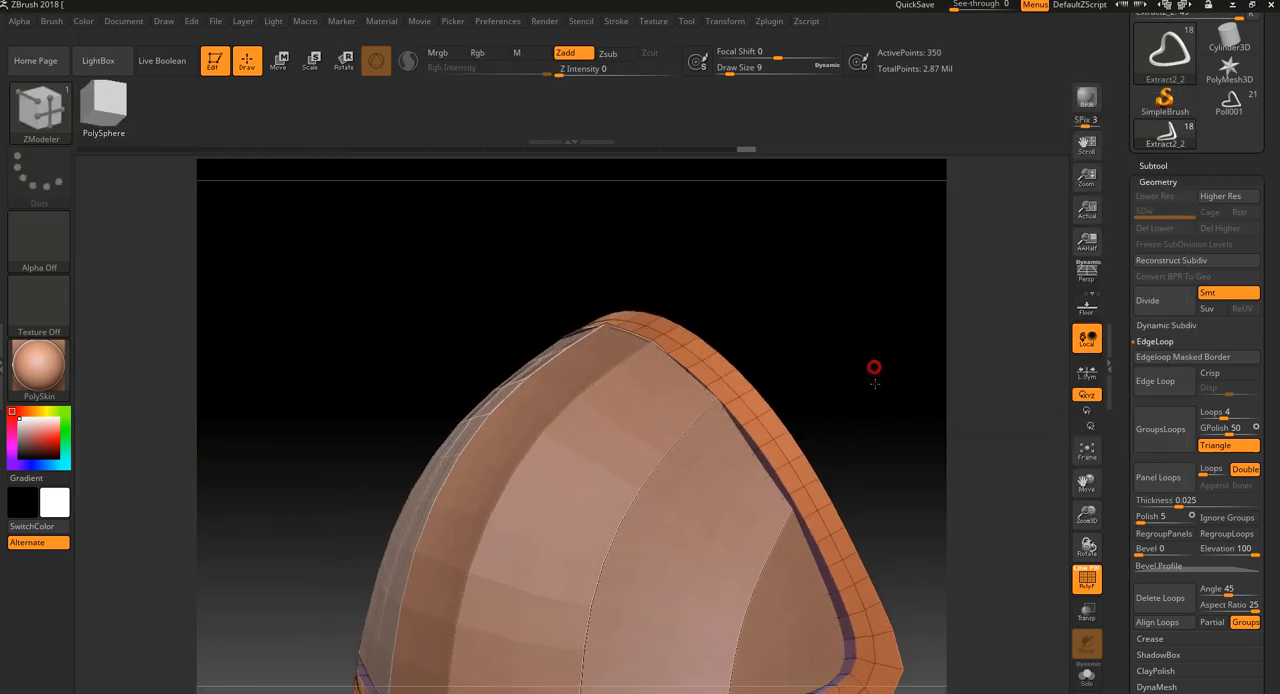
drag(884, 380, 823, 371)
key(bracketleft)
key(bracketleft)
key(bracketleft)
key(bracketleft)
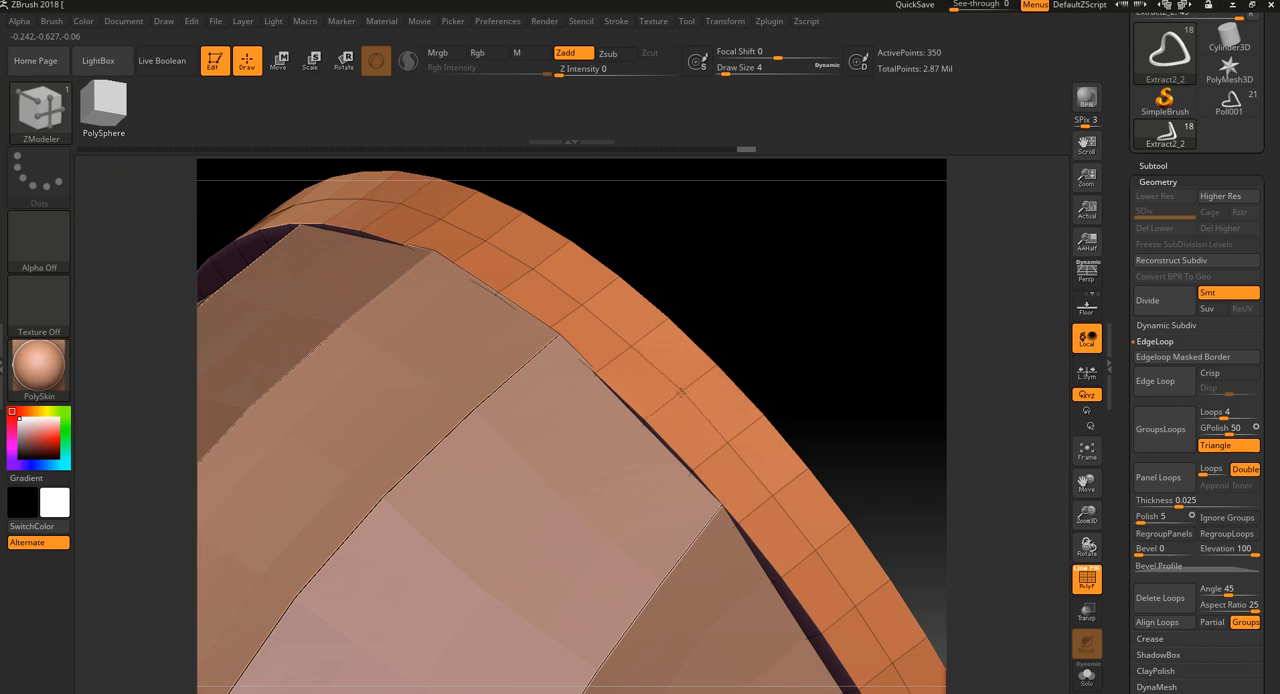
Try inserting an edge loop through the middle of the rim's outer row of polygons, and undo it
ctrl+right_drag(681, 392, 802, 226)
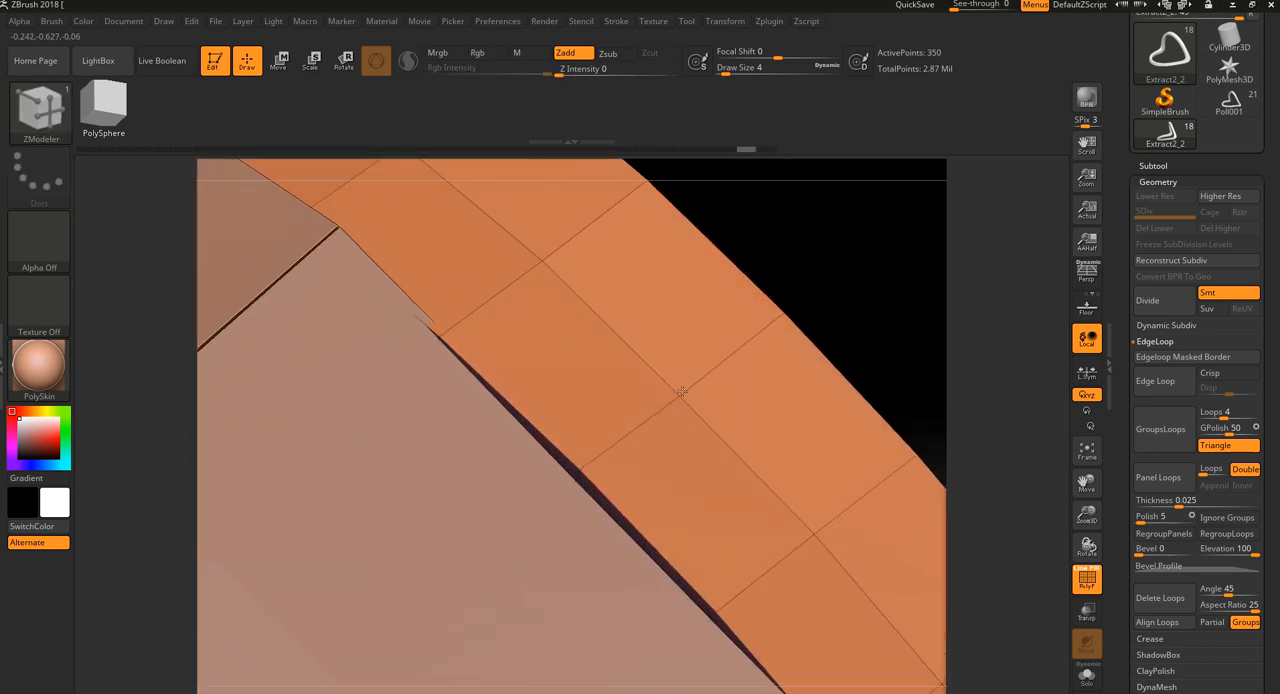
drag(686, 371, 726, 349)
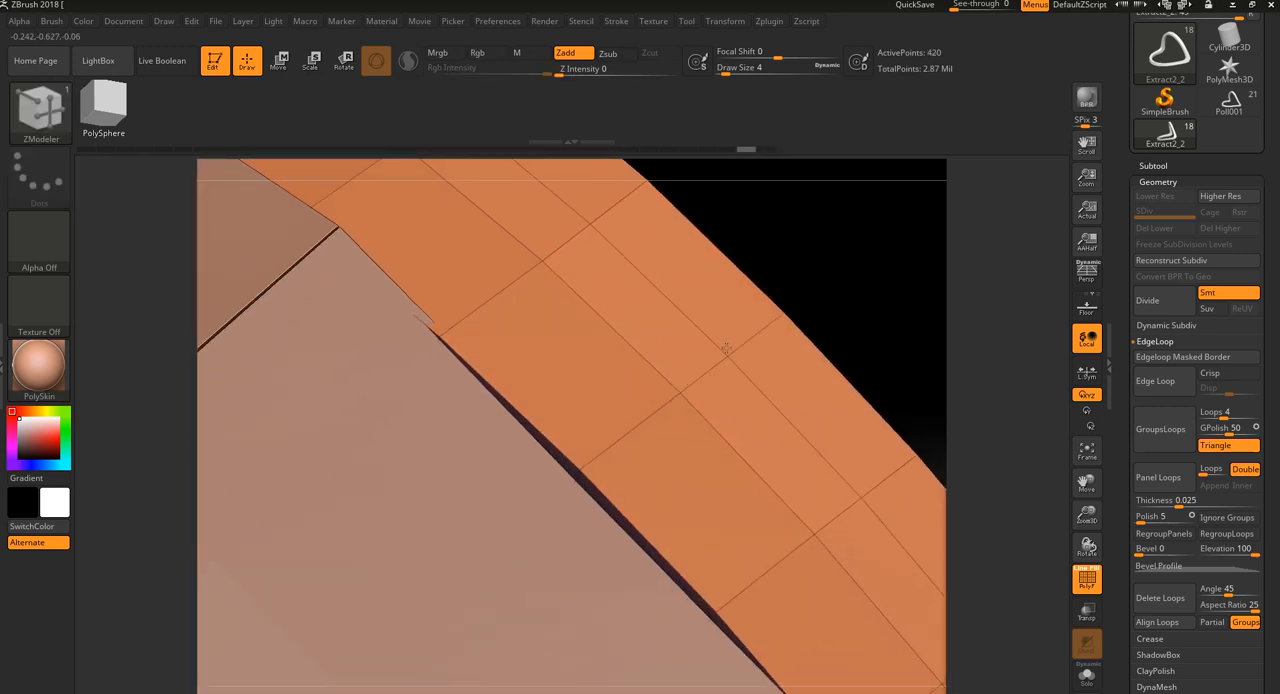
key(ctrl)
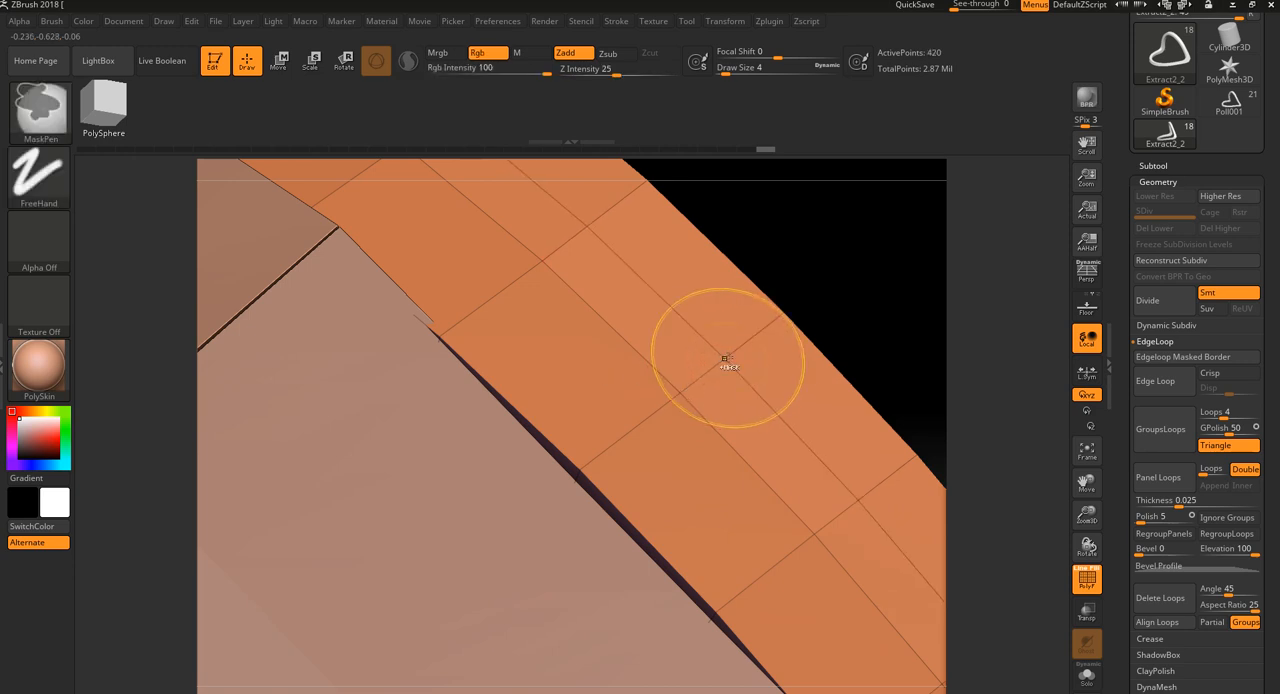
key(ctrl+z)
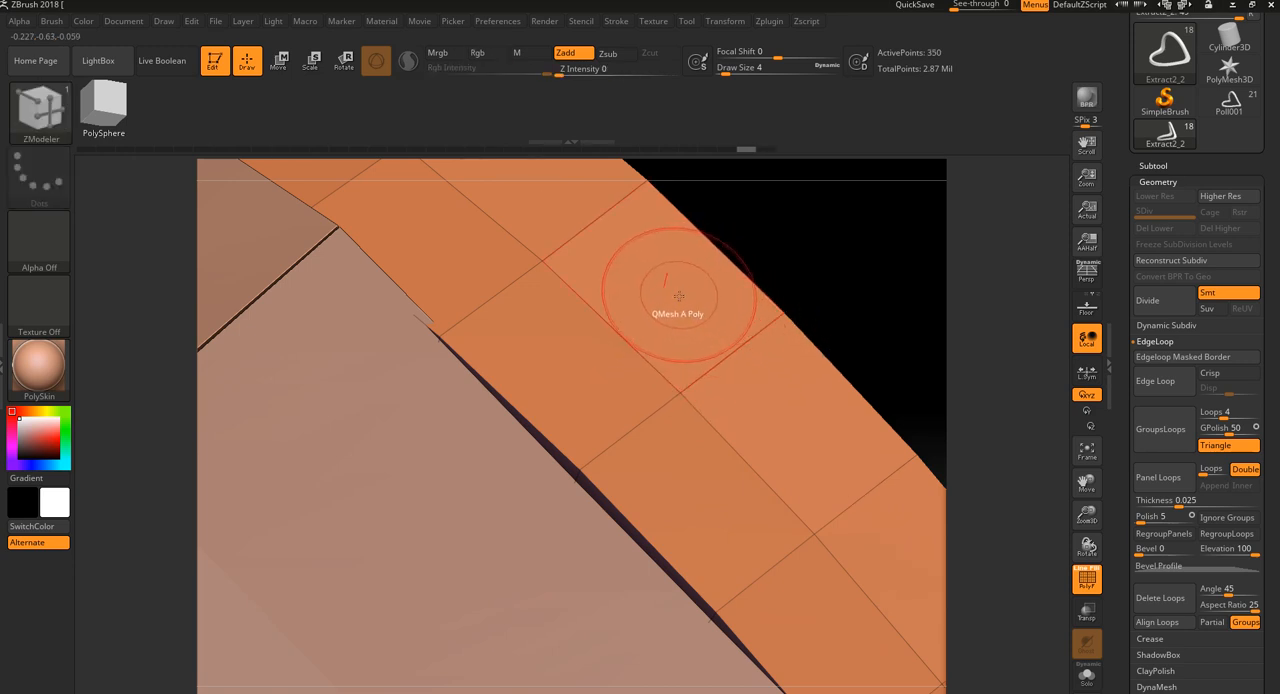
Raise a run of adjacent polygons in the rim's outer row with QMesh A Poly
drag(660, 294, 730, 170)
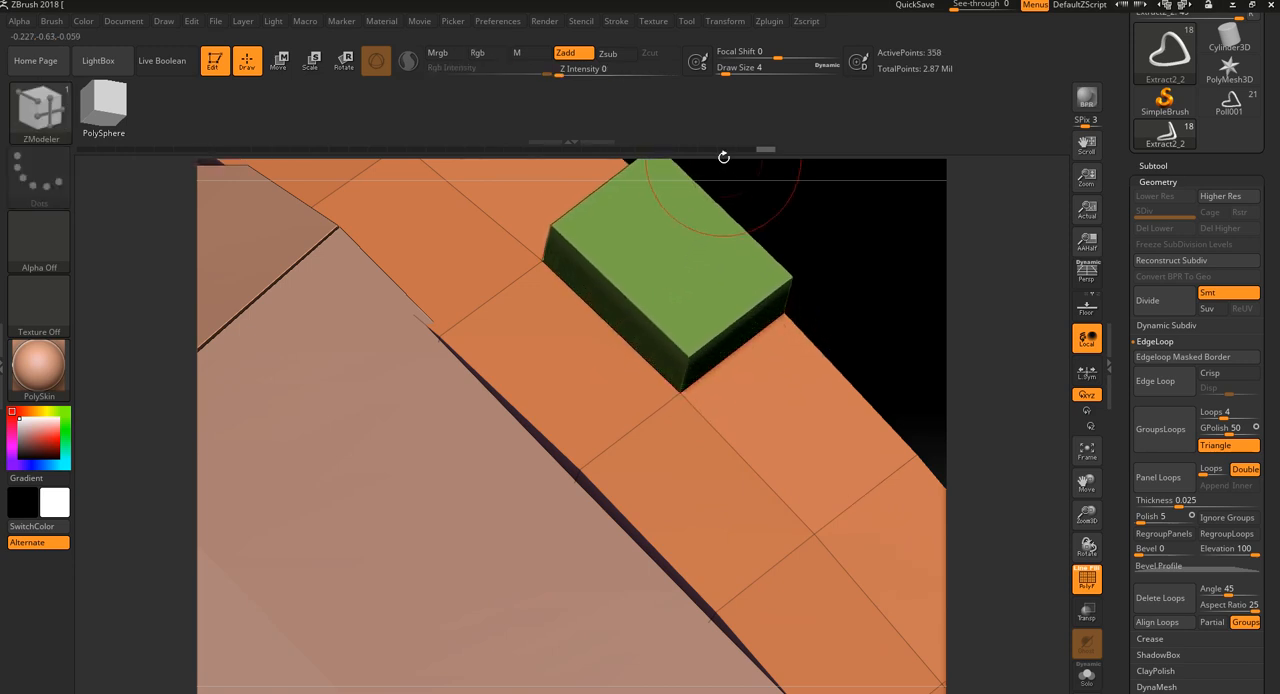
click(792, 428)
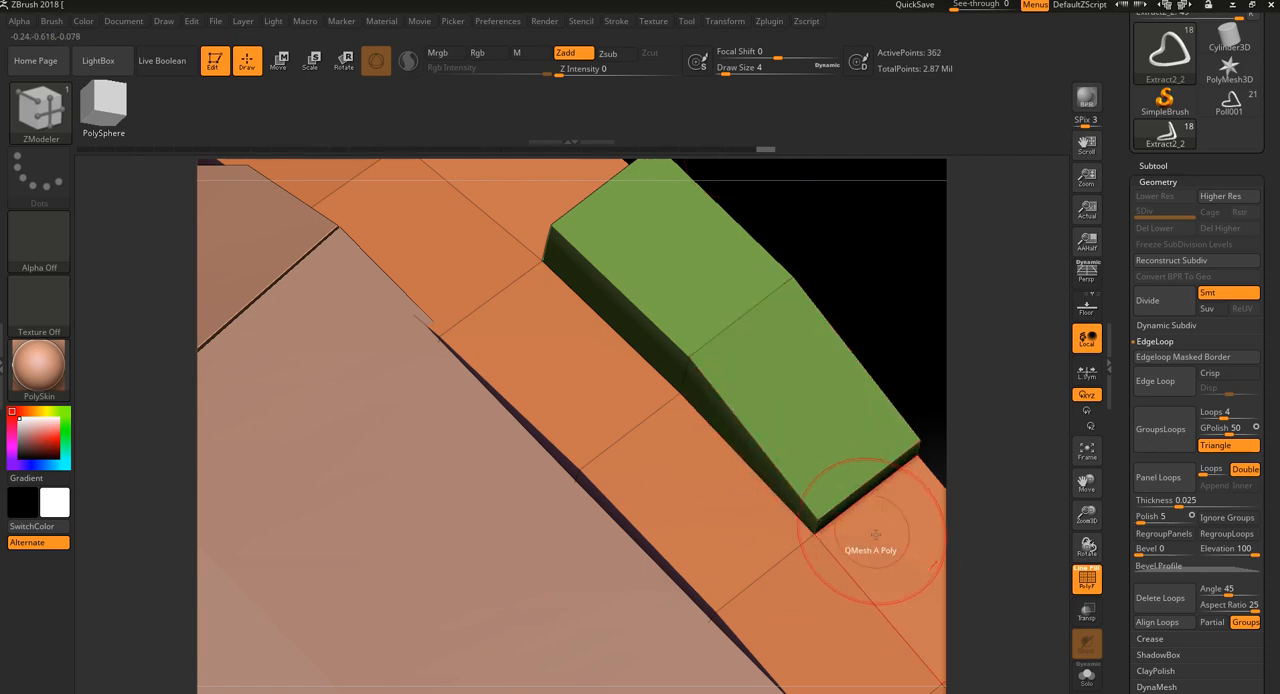
click(898, 543)
alt+drag(984, 404, 935, 320)
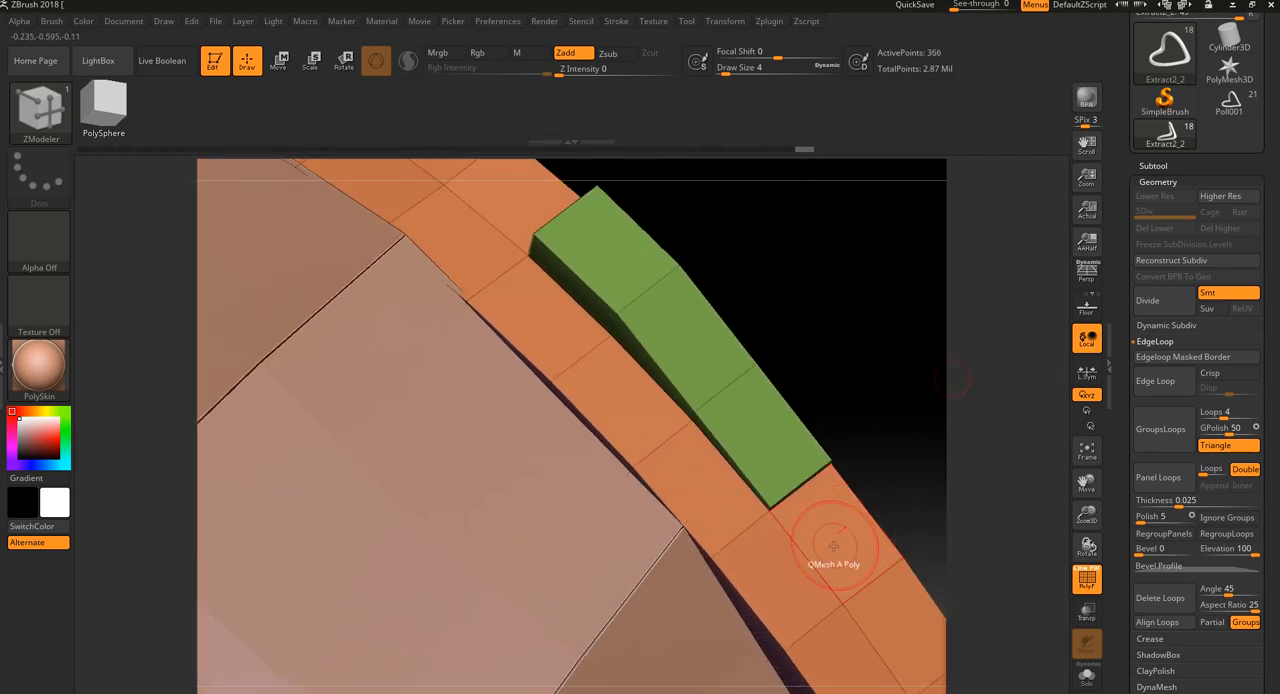
click(834, 536)
drag(958, 480, 916, 442)
Undo all the QMesh extrusions on the rim's outer row
key(ctrl+z)
key(ctrl+z)
key(ctrl+z)
key(ctrl+z)
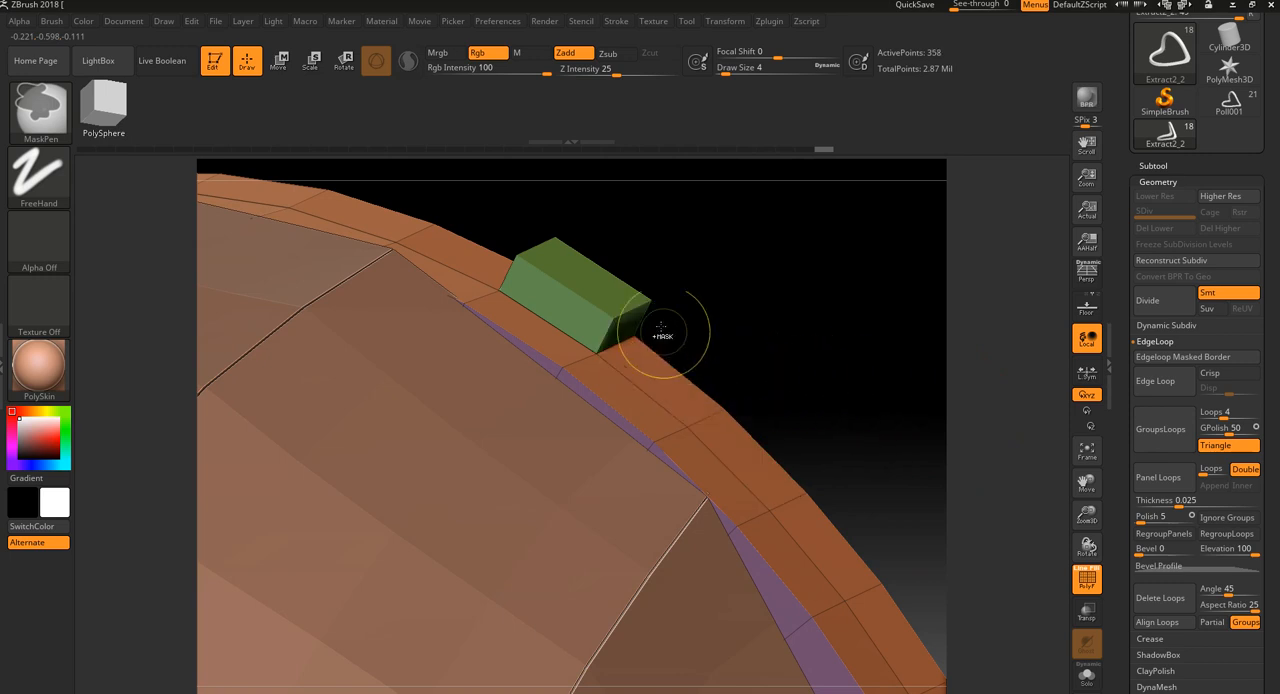
key(ctrl+z)
key(ctrl+z)
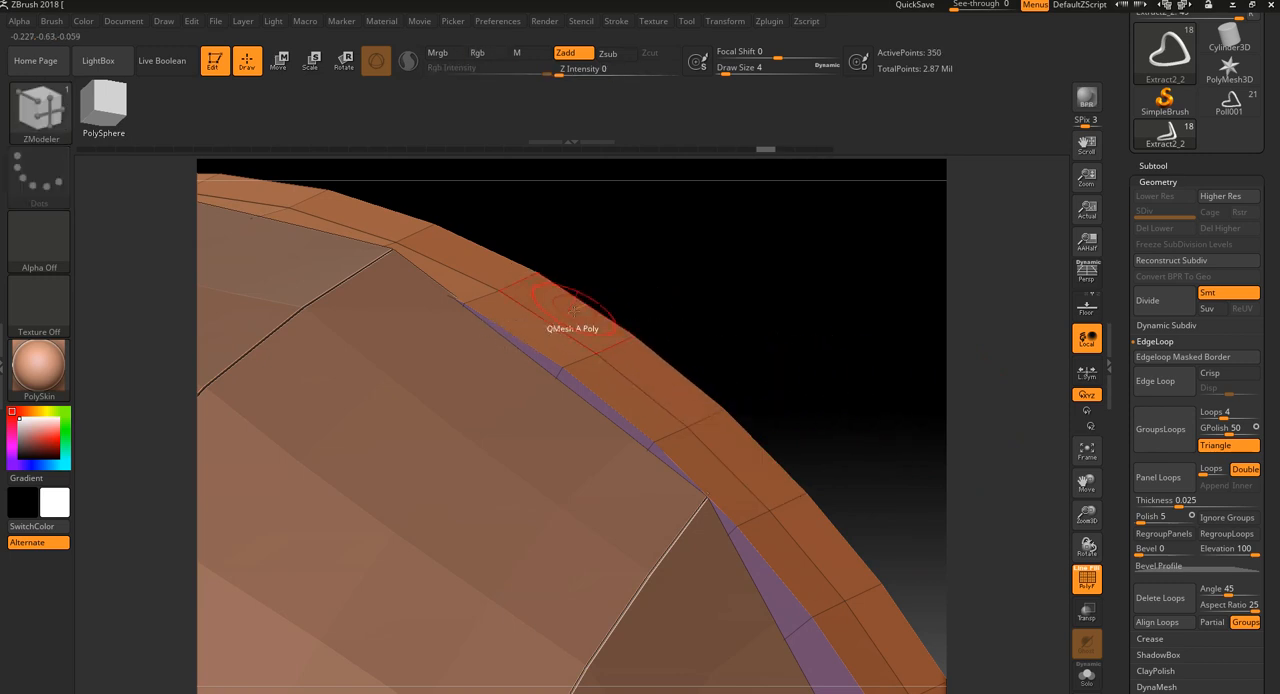
Try QMesh on neighbouring rim polygons, and on a second polygon separated from the first by a one-polygon gap
drag(571, 311, 583, 353)
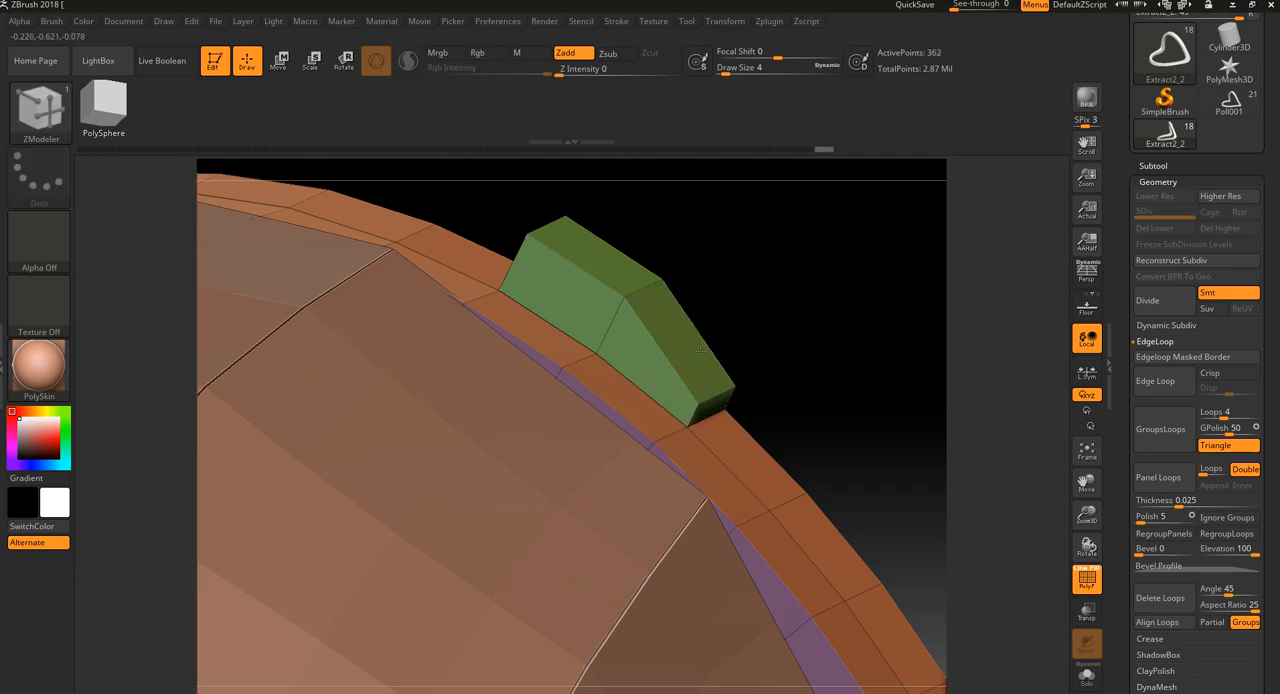
drag(665, 380, 747, 457)
key(ctrl+z)
click(751, 456)
key(ctrl+z)
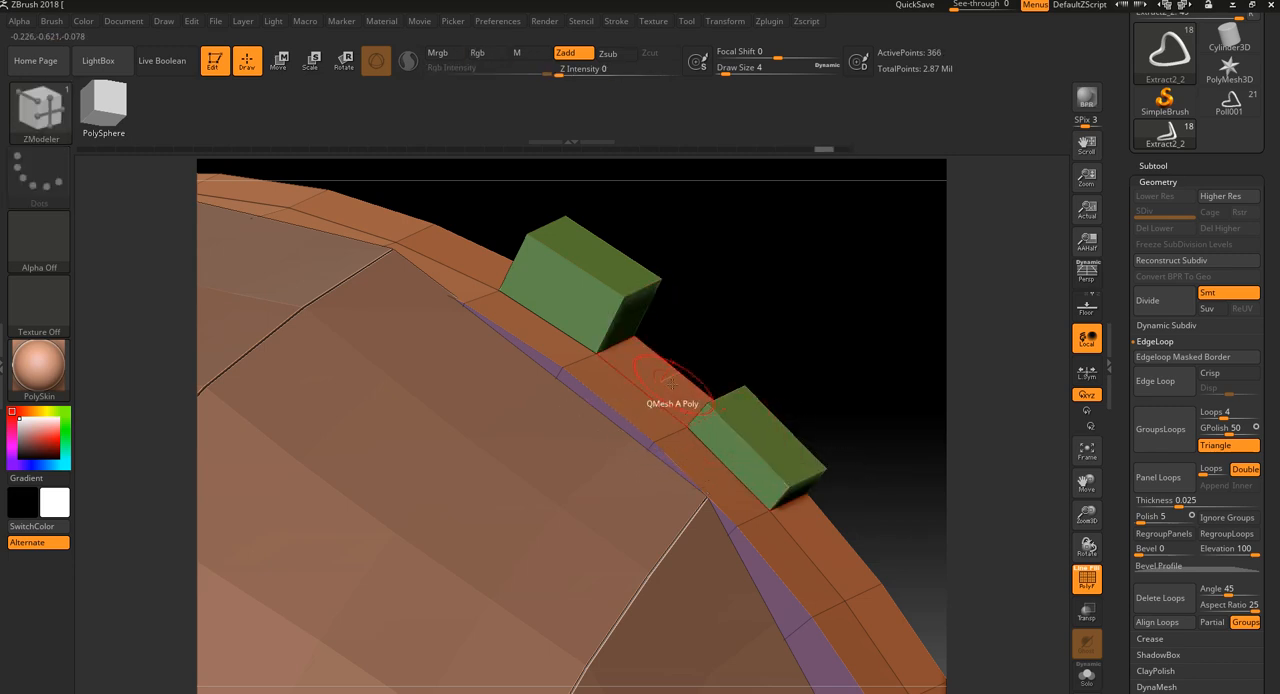
drag(671, 397, 677, 390)
Undo the separate raised blocks to restore the flat rim surface
key(ctrl+z)
key(ctrl+z)
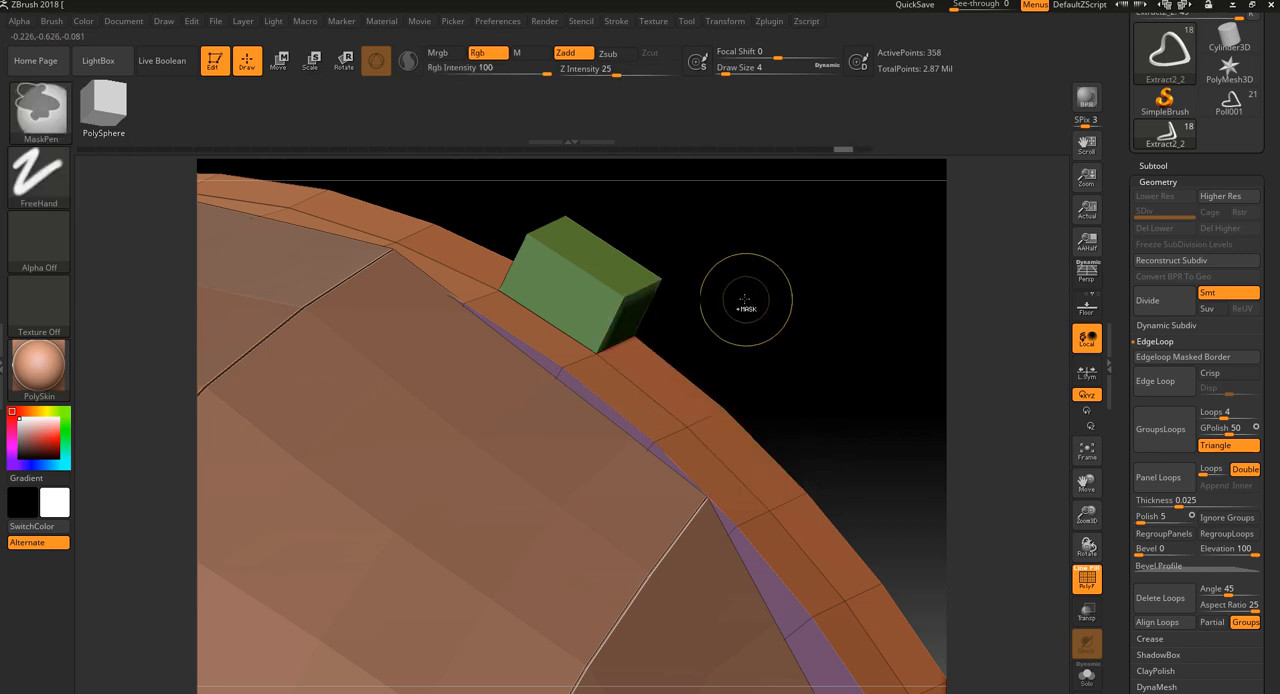
key(ctrl+z)
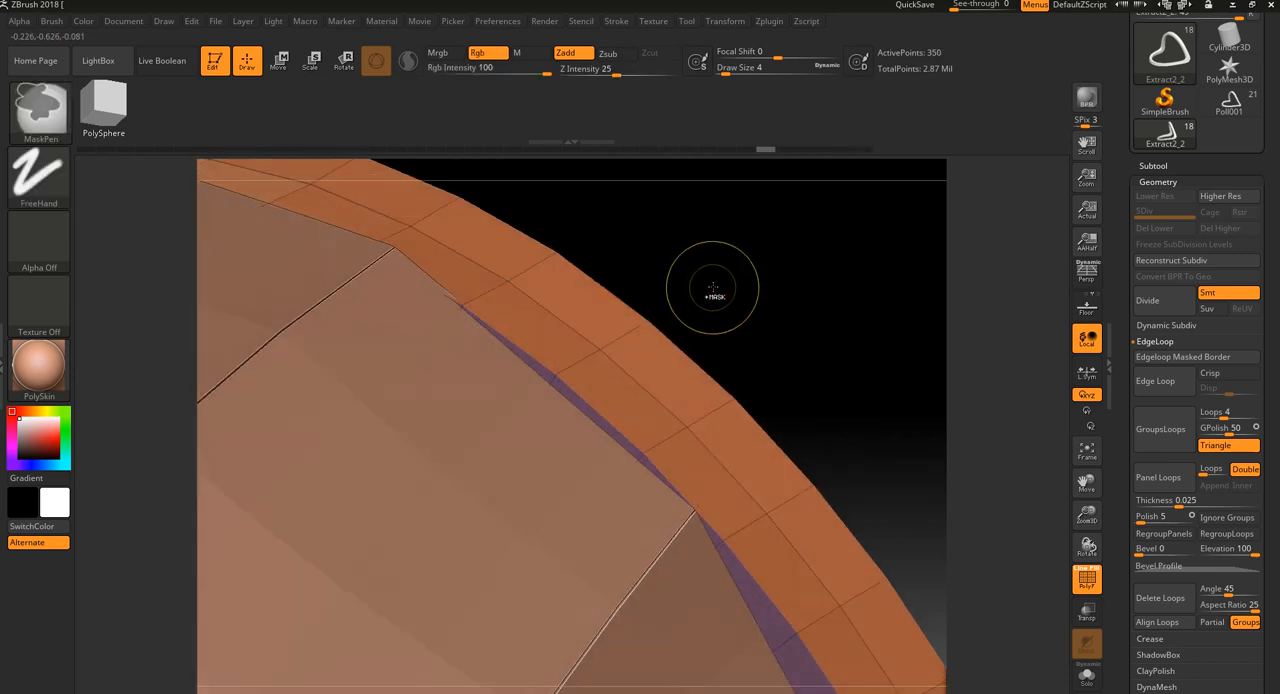
key(ctrl+z)
Set ZModeler's point action to Split, try it on a point along the rim's middle line, and undo it
drag(697, 272, 801, 326)
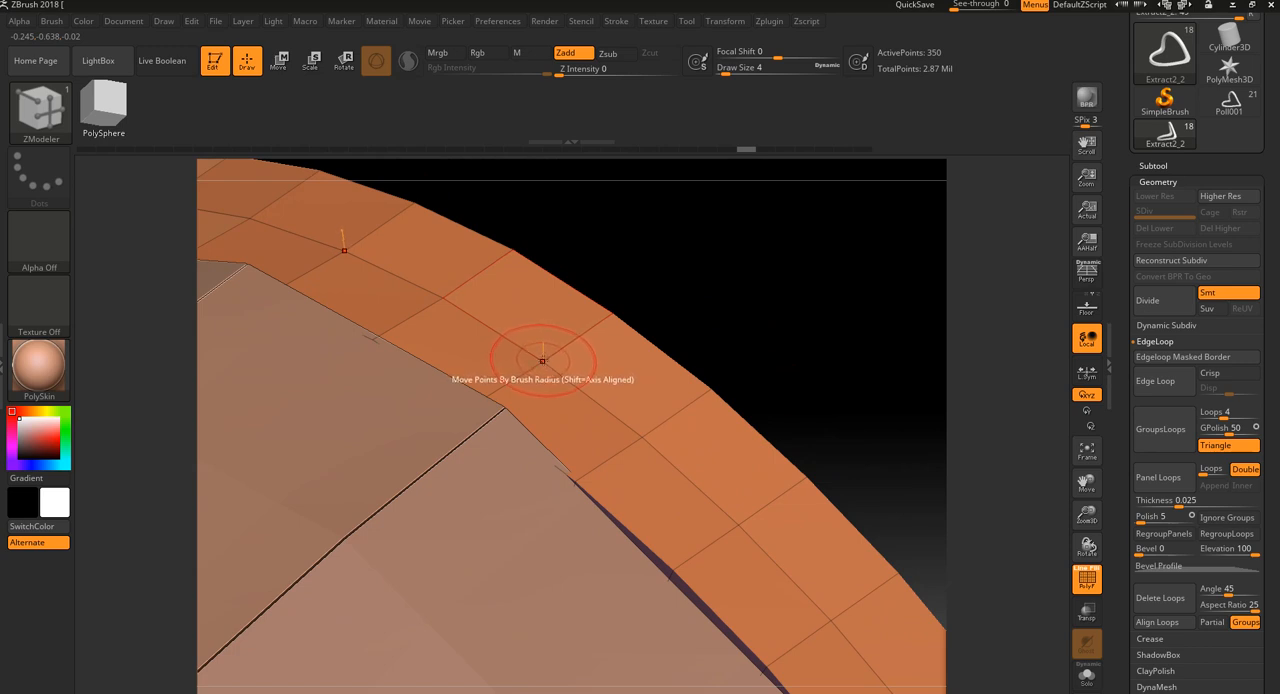
key(shift)
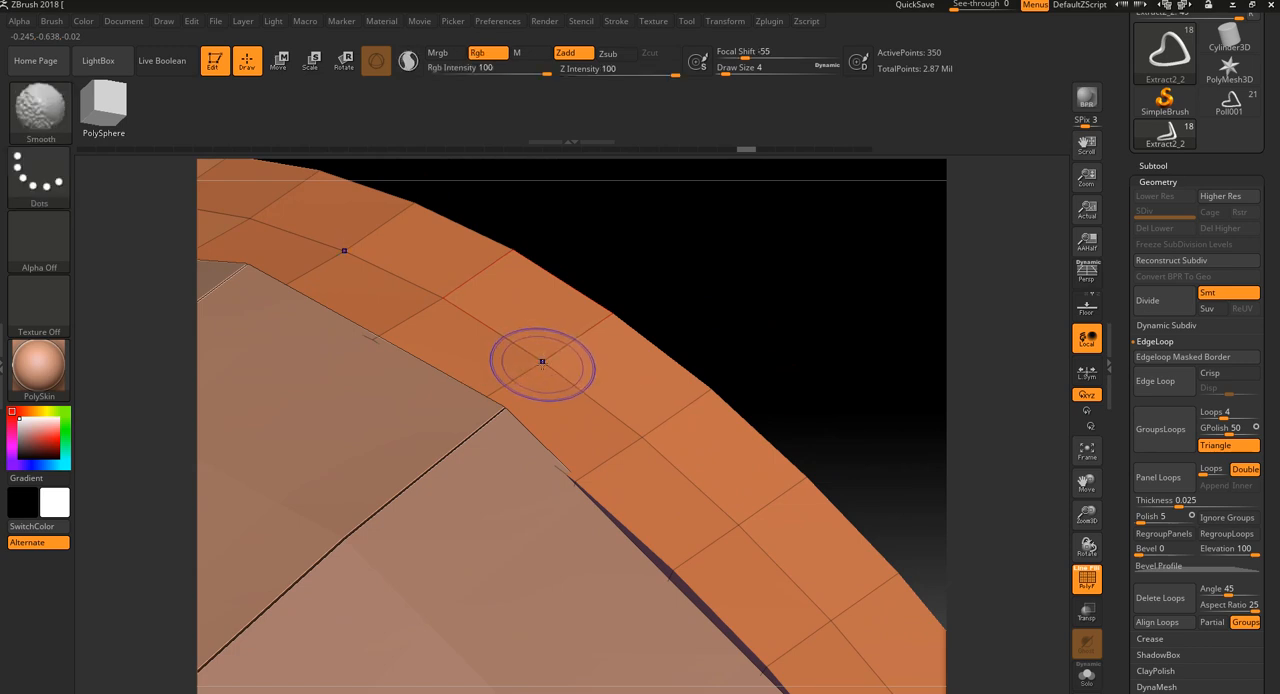
key(shift)
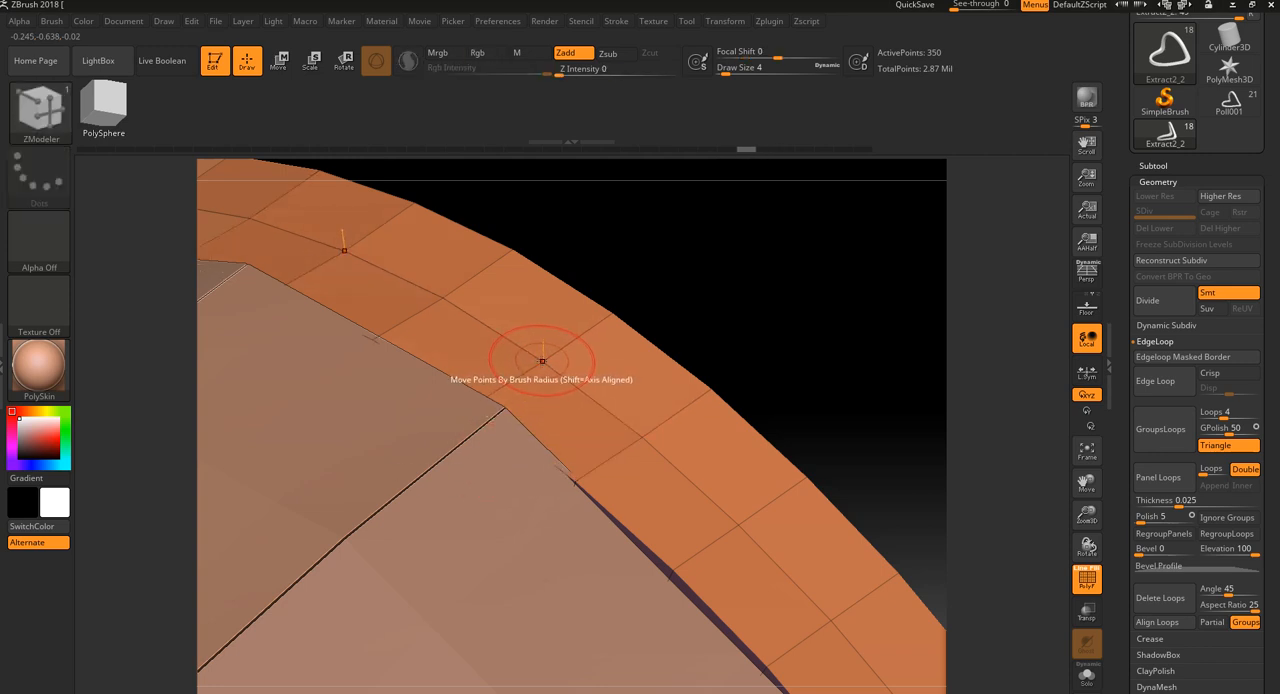
key(space)
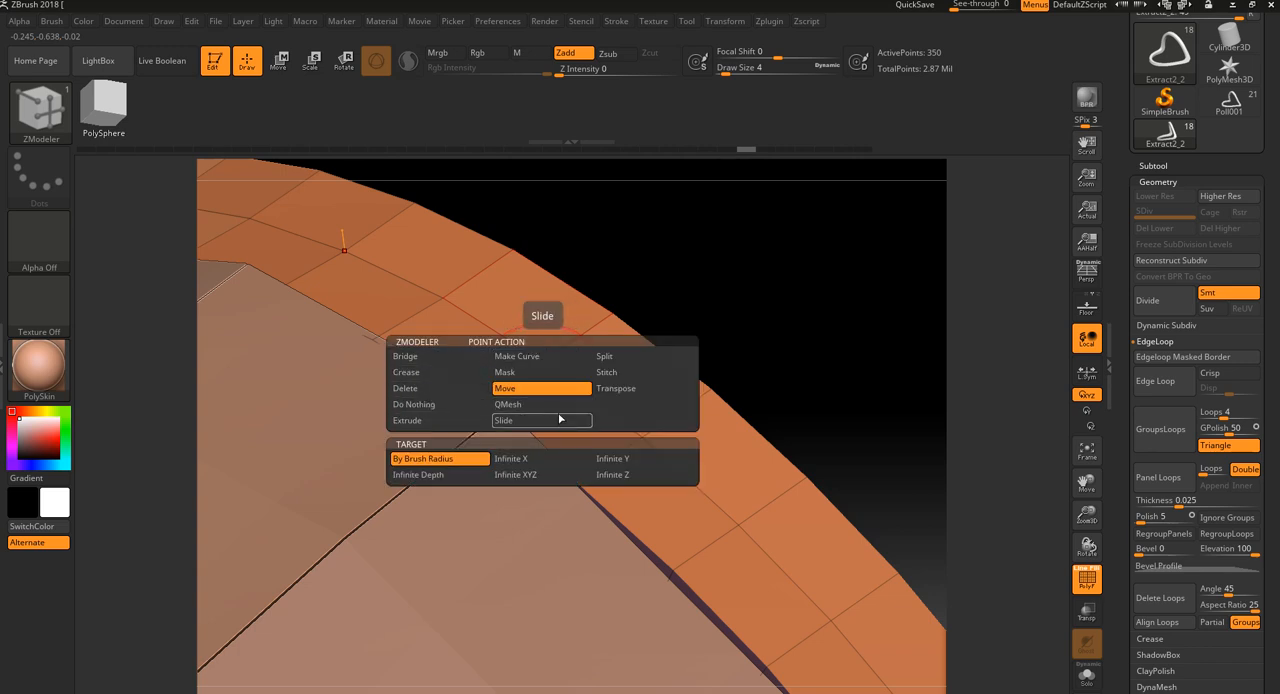
click(610, 357)
click(543, 355)
key(ctrl)
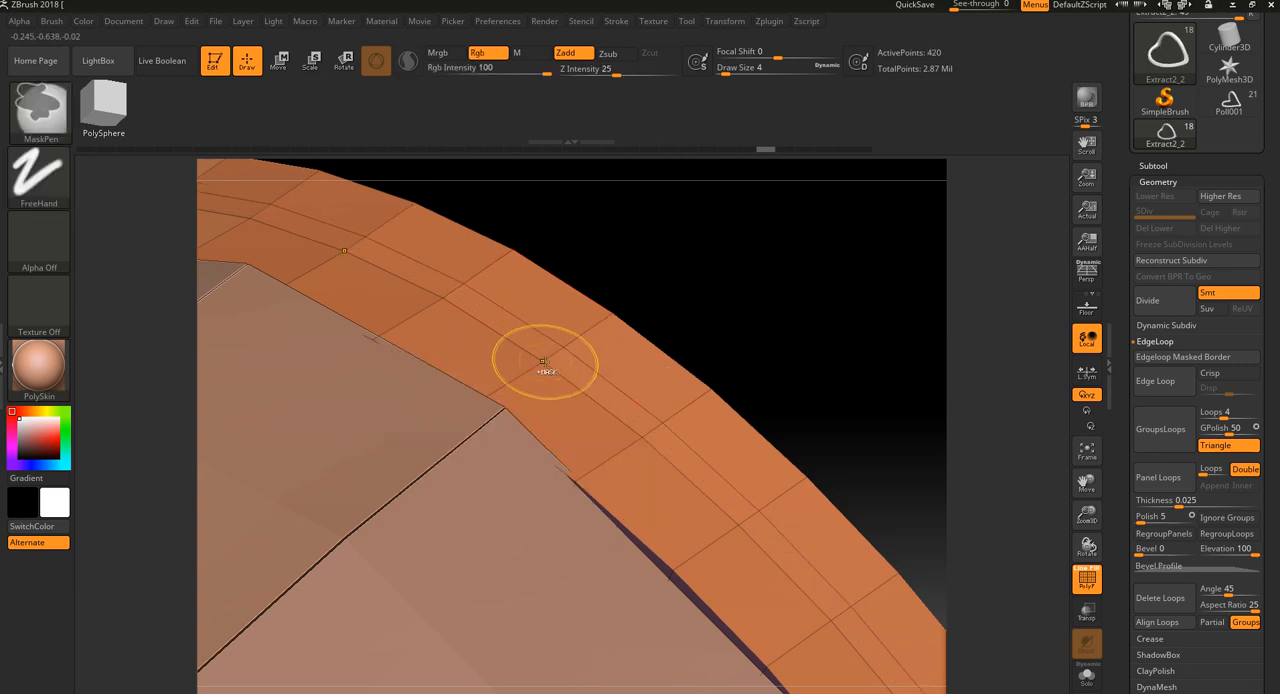
key(ctrl+z)
drag(543, 362, 585, 418)
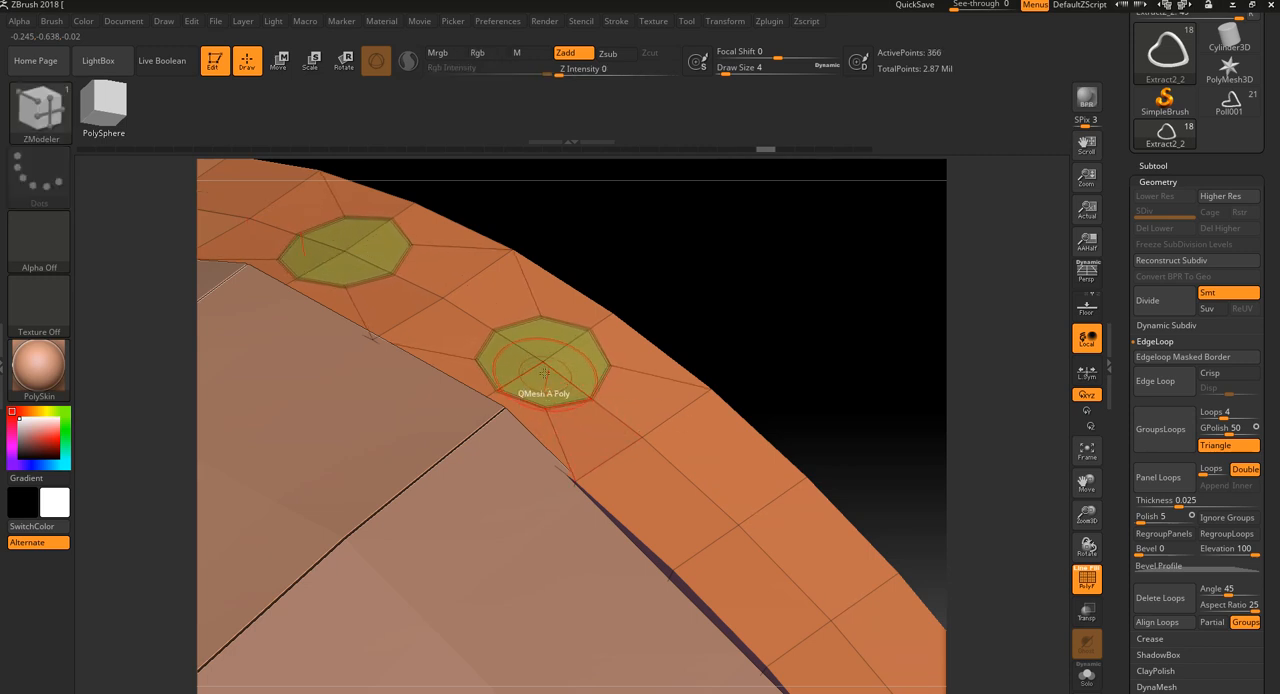
key(ctrl+z)
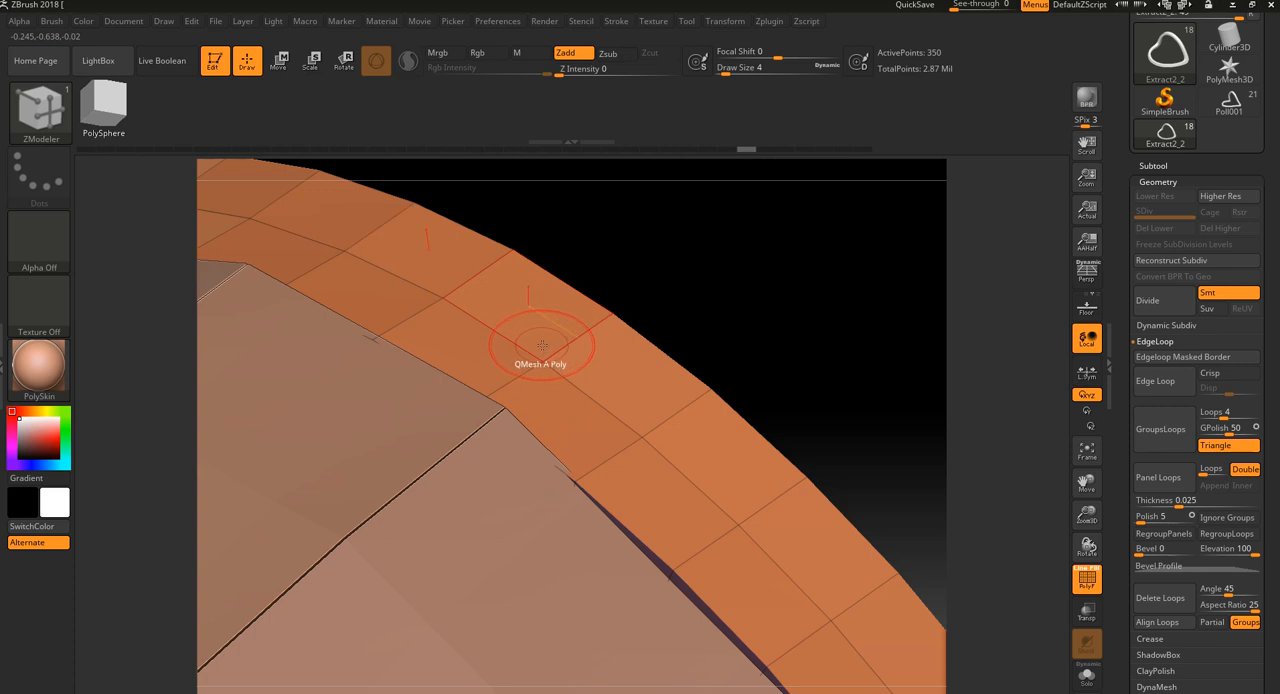
Set ZModeler's point action to Extrude, try pulling out points on the rim's middle line, and undo the changes
key(space)
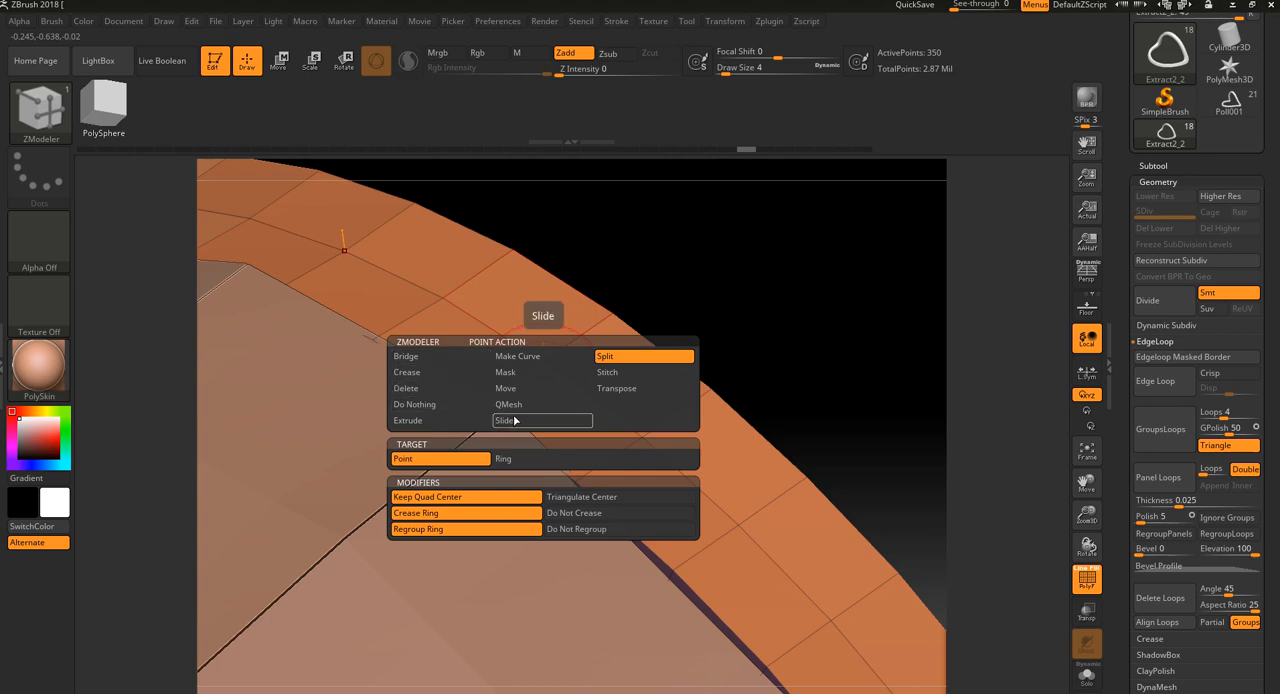
click(446, 421)
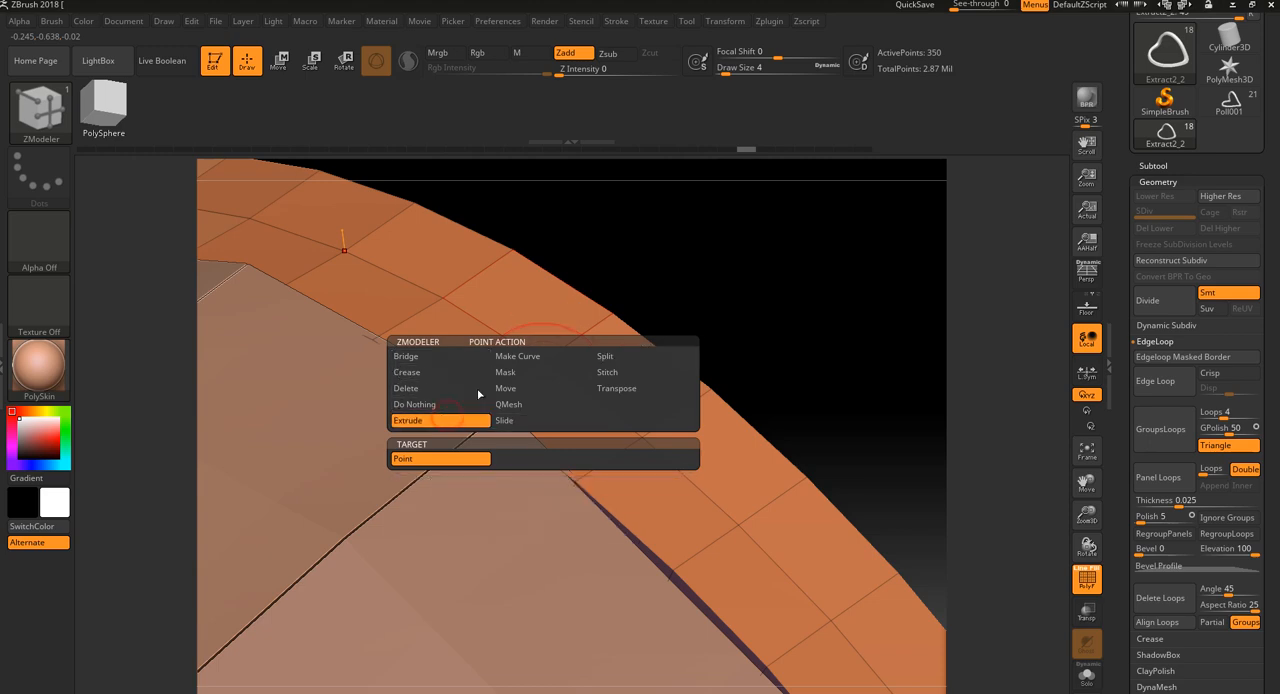
drag(543, 357, 664, 232)
key(ctrl+z)
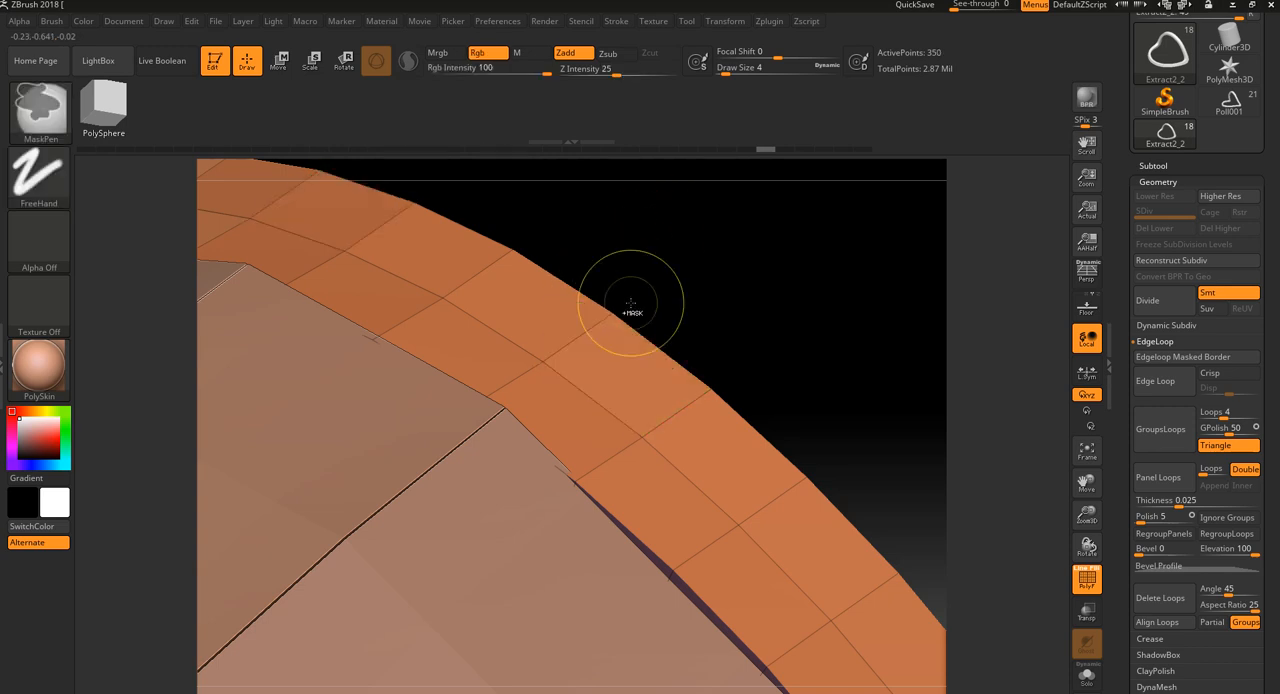
drag(645, 303, 669, 325)
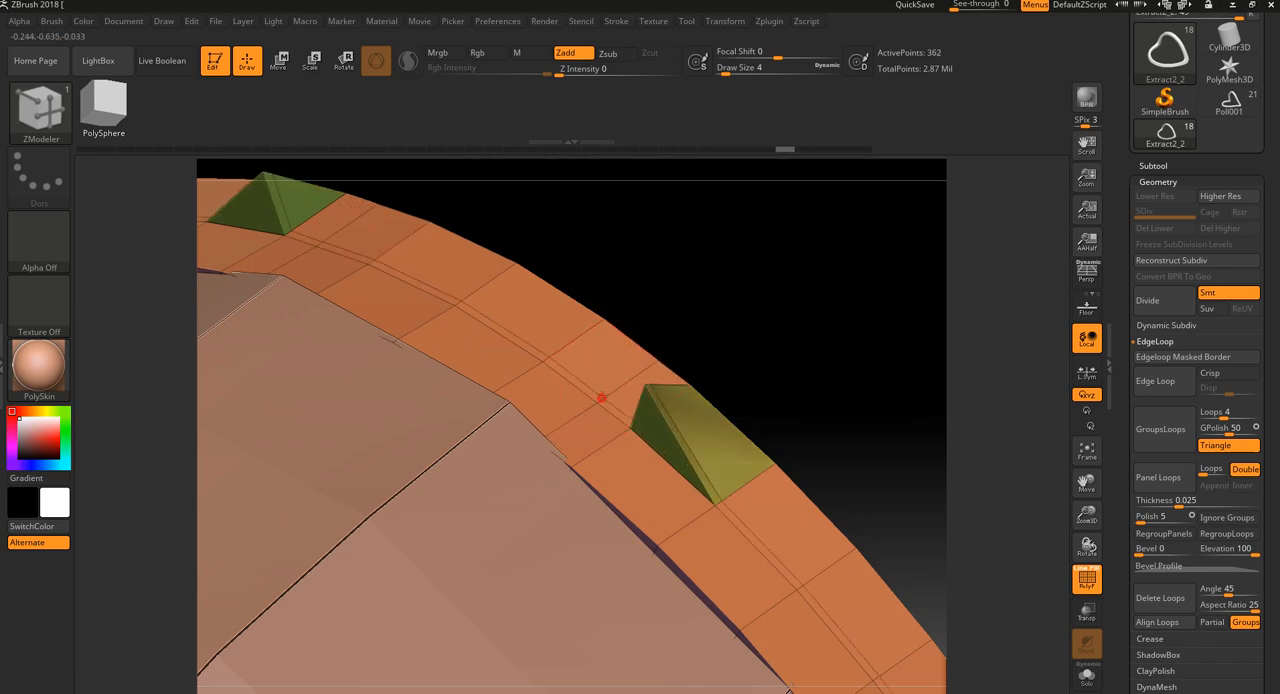
key(ctrl)
key(ctrl+z)
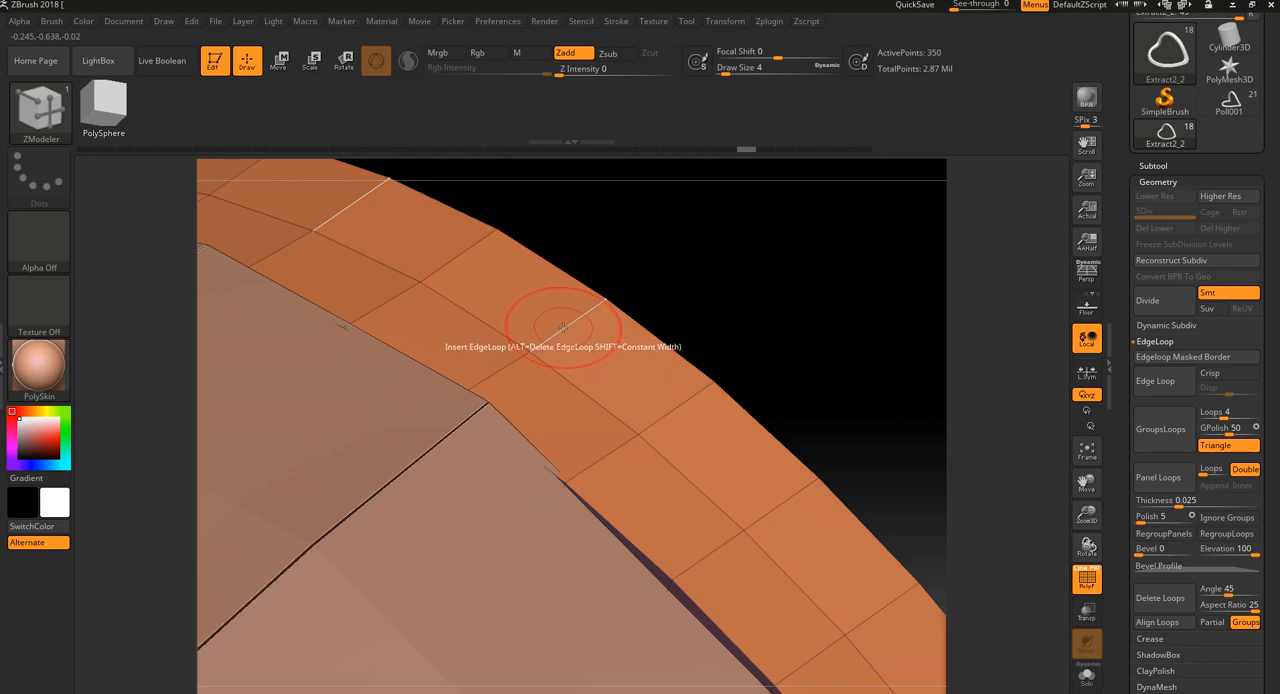
Insert edge loops along the rim, one close to its outer edge and one close beside its middle line
key(space)
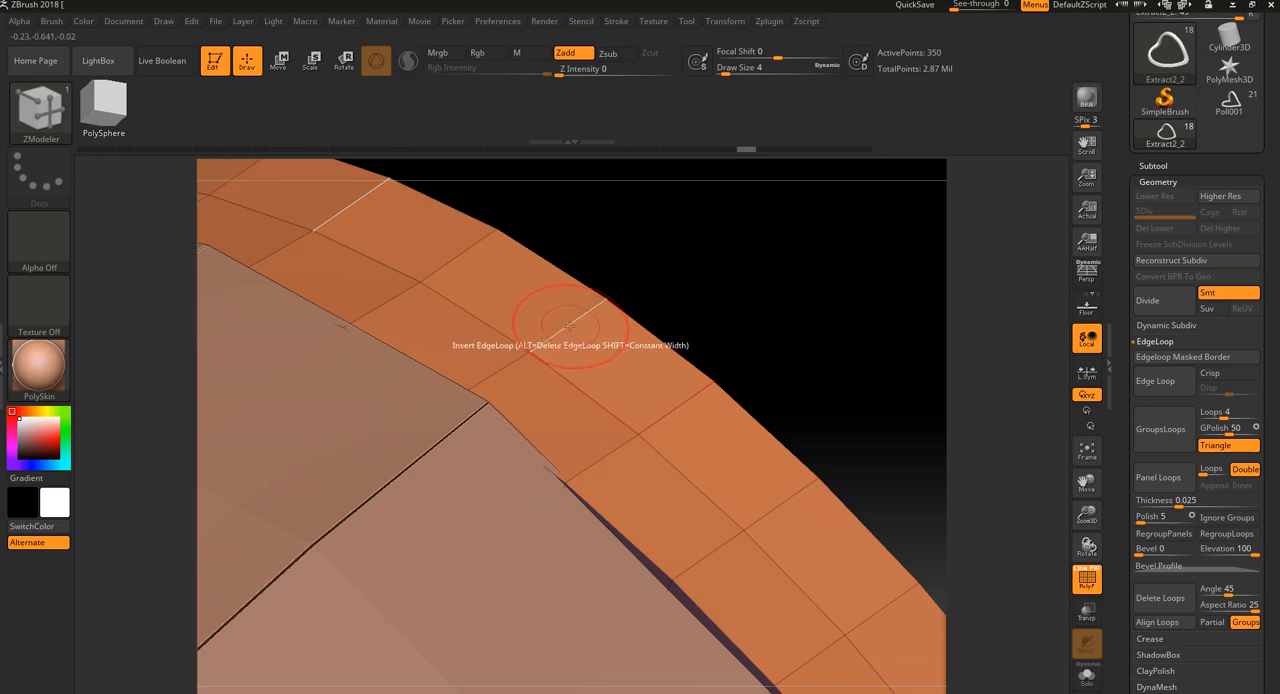
click(569, 326)
drag(569, 326, 610, 294)
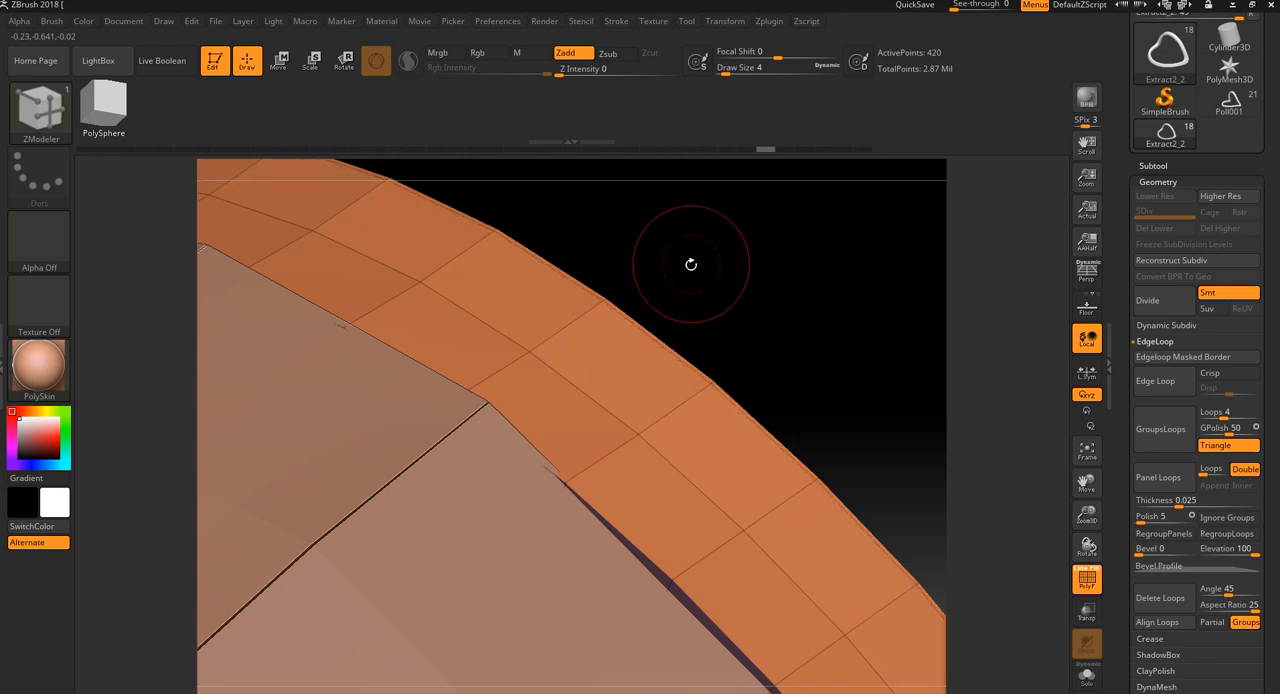
drag(691, 264, 690, 267)
drag(565, 327, 532, 378)
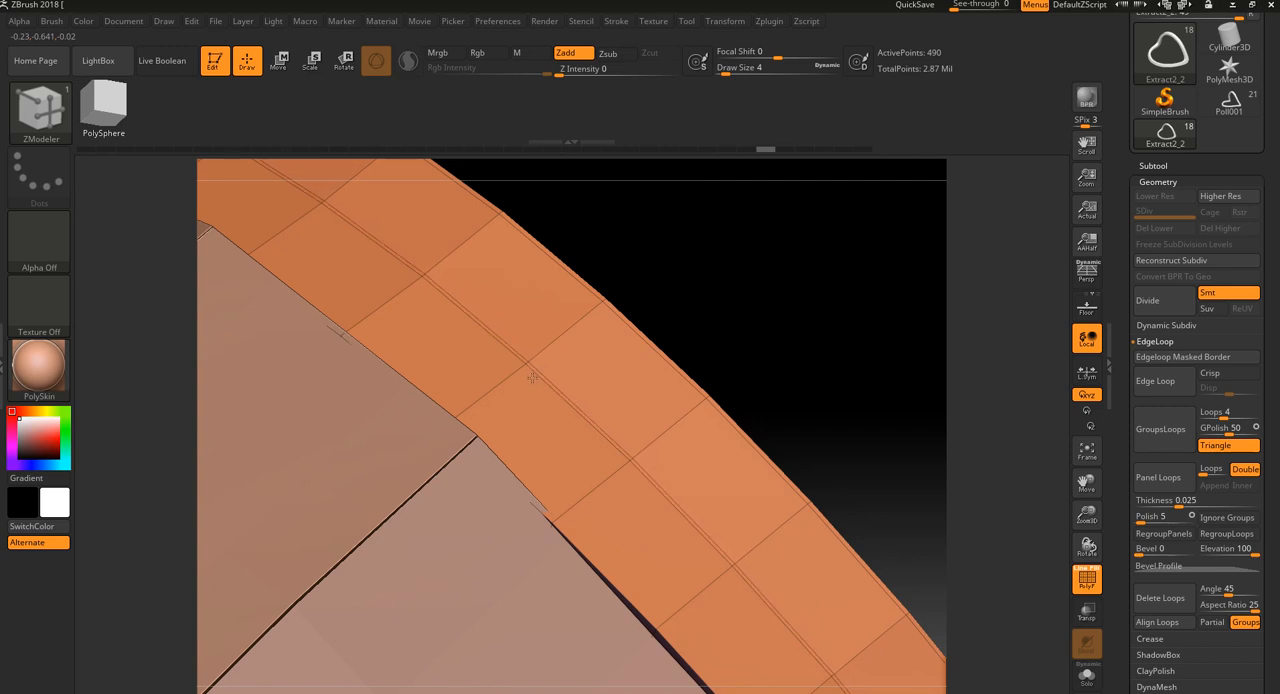
Undo the rim's added edge loops, try further loops along it, and undo those to restore the single middle line
key(ctrl+z)
key(ctrl+z)
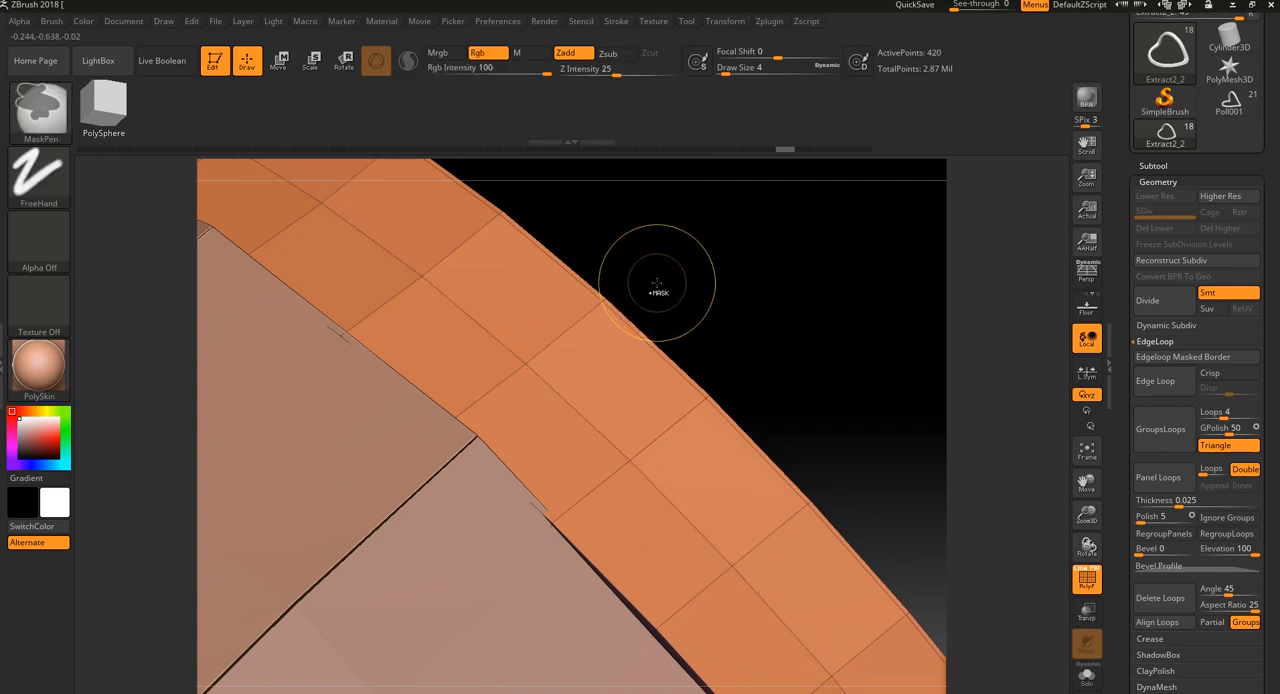
click(571, 407)
alt+drag(716, 290, 622, 243)
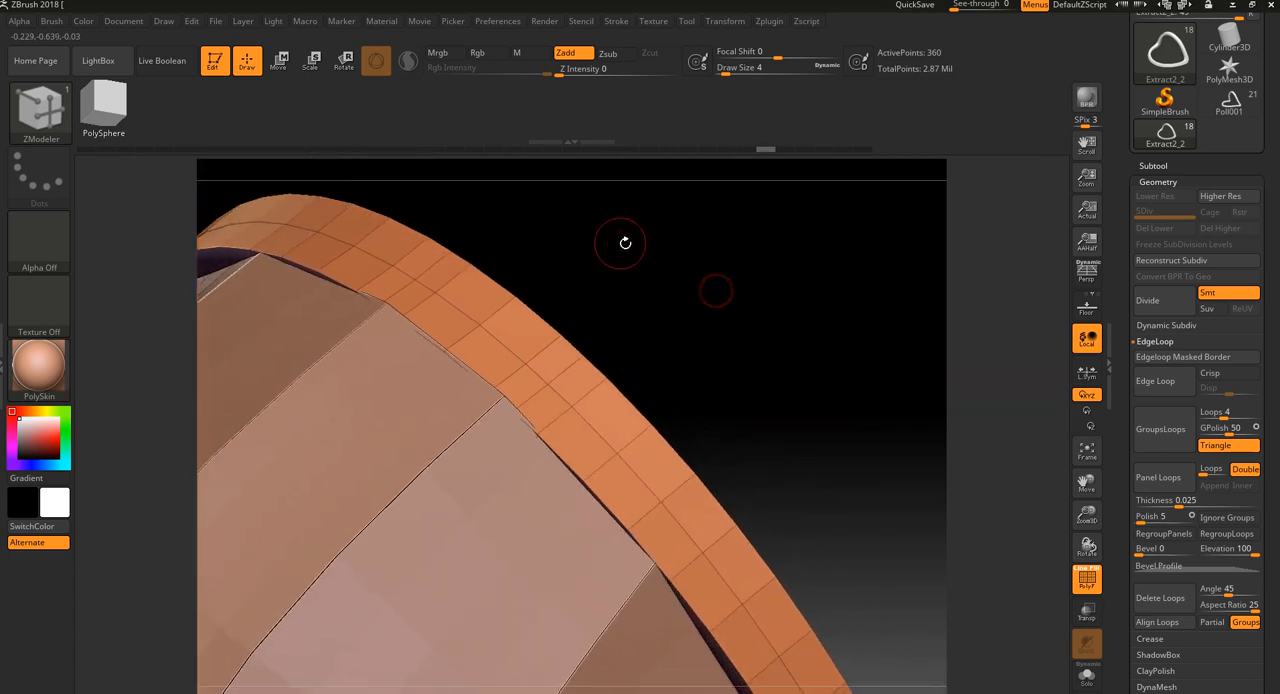
key(ctrl+z)
drag(663, 354, 692, 311)
alt+drag(694, 311, 648, 323)
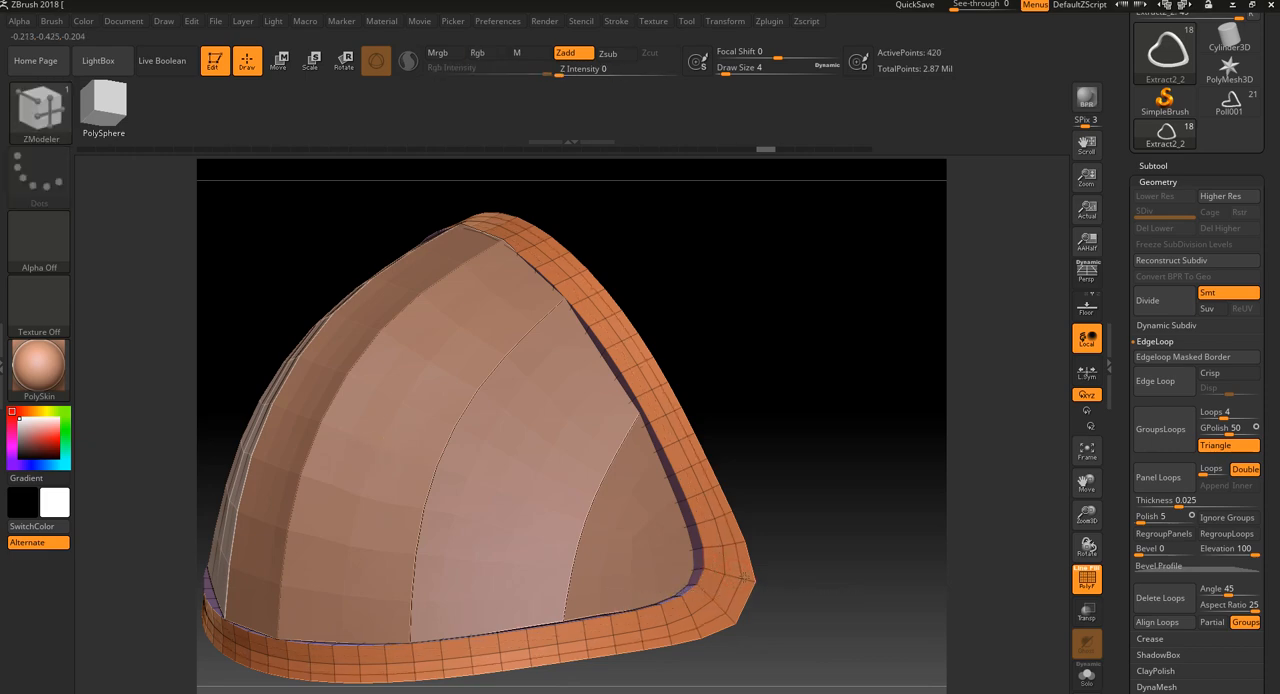
drag(819, 415, 803, 443)
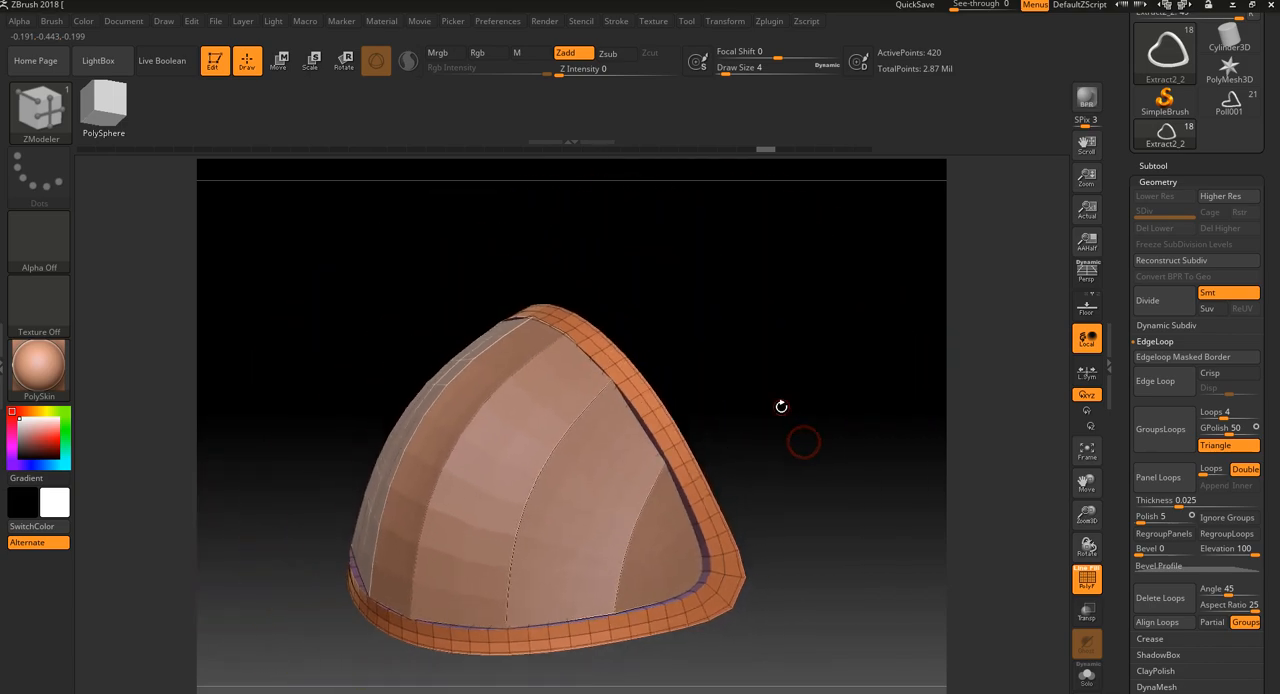
key(ctrl+z)
Try QMesh with the A Single Poly target on a polygon in the rim's outer row, and undo the changes
drag(751, 343, 748, 380)
drag(730, 263, 670, 297)
right_click(657, 323)
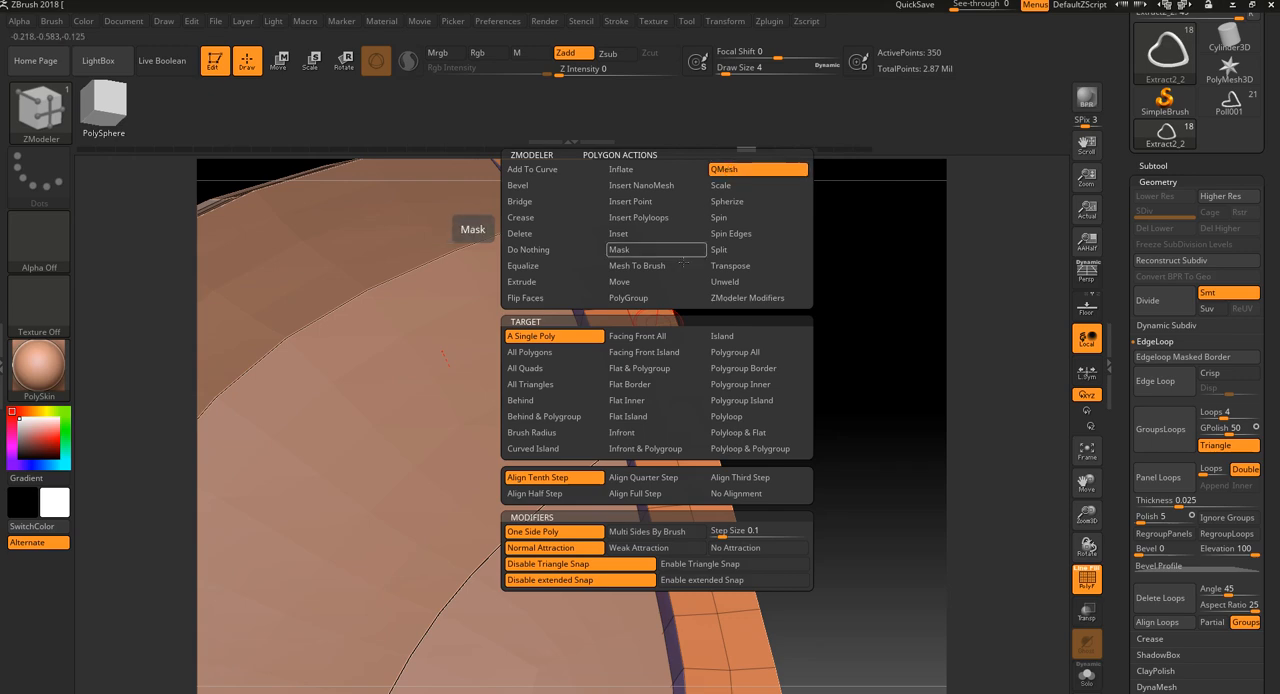
mouse_move(658, 323)
mouse_down()
mouse_move(686, 309)
mouse_move(657, 314)
mouse_up()
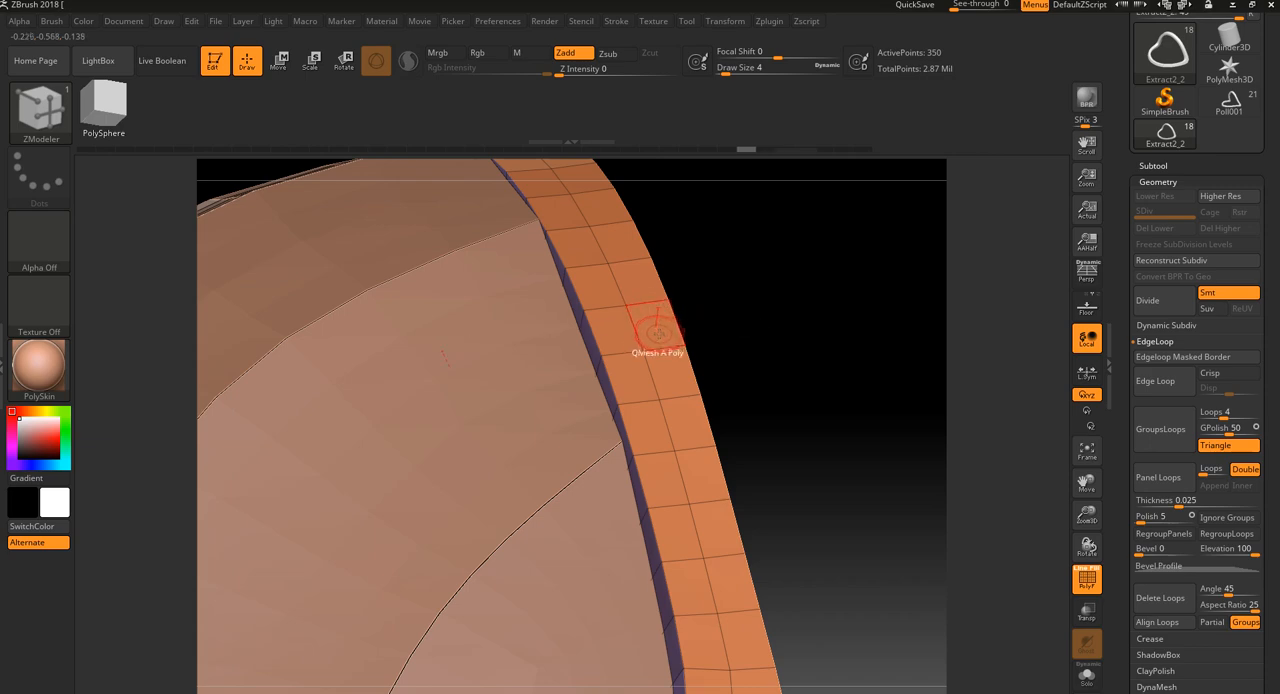
key(space)
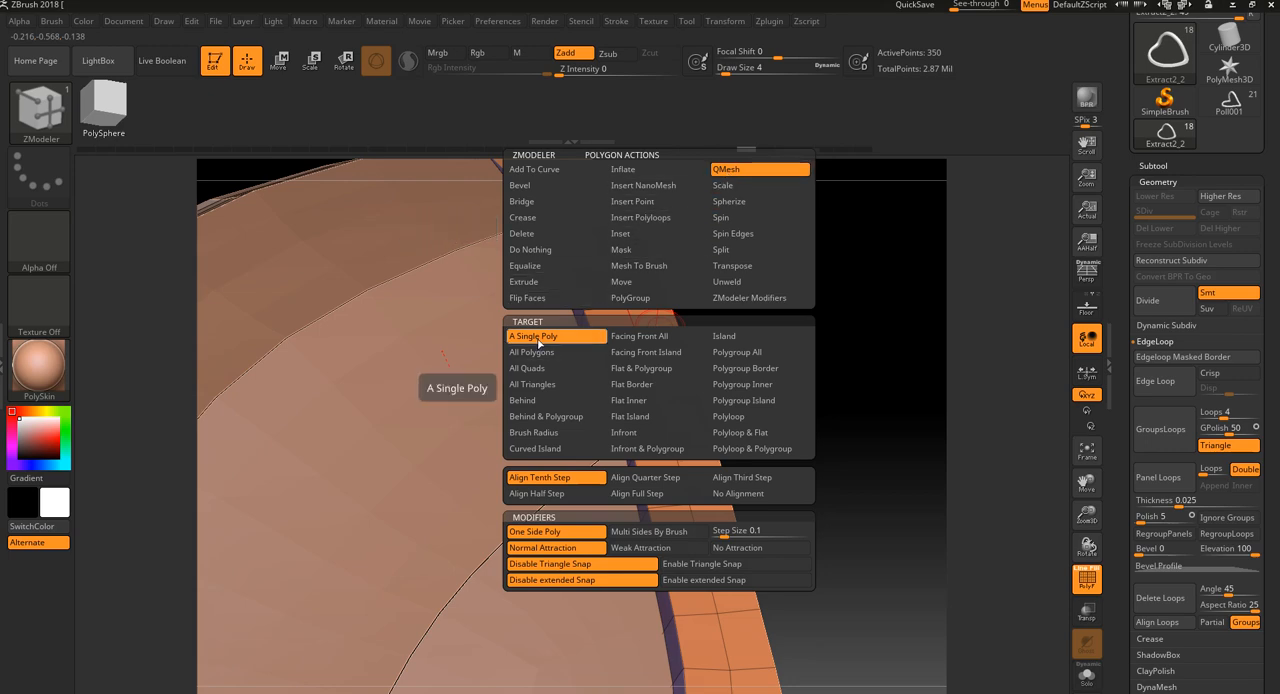
click(543, 338)
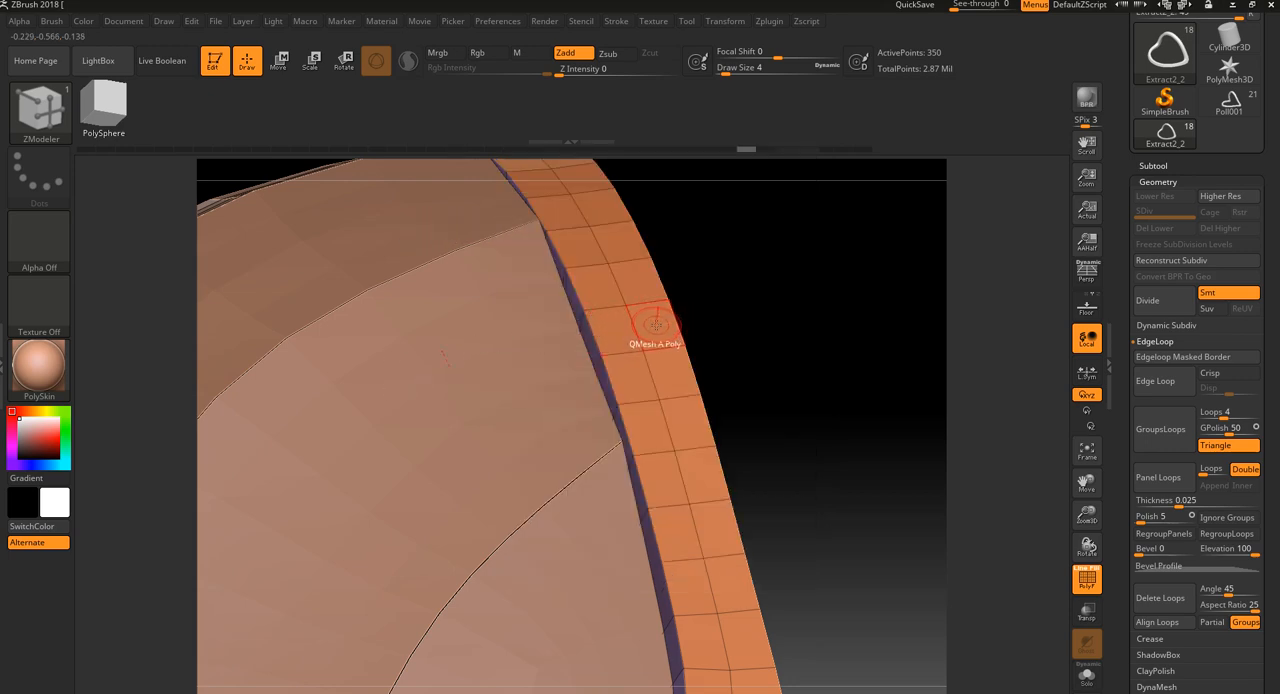
key(ctrl)
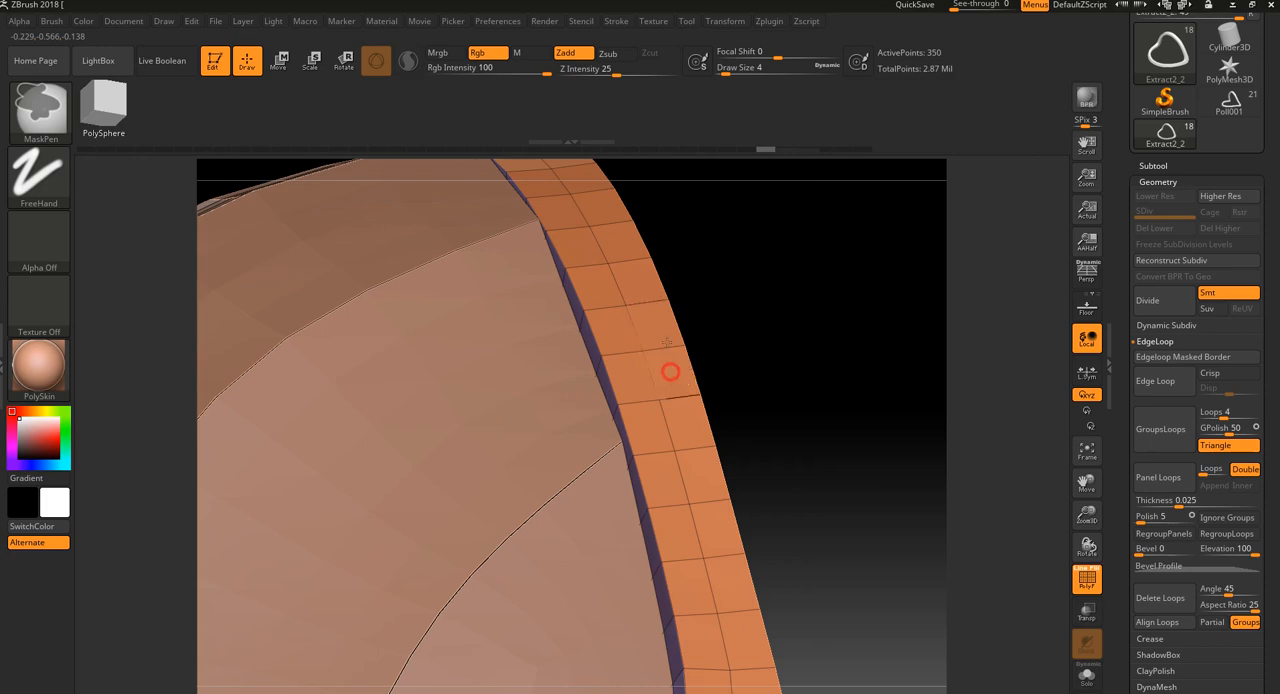
drag(664, 327, 709, 225)
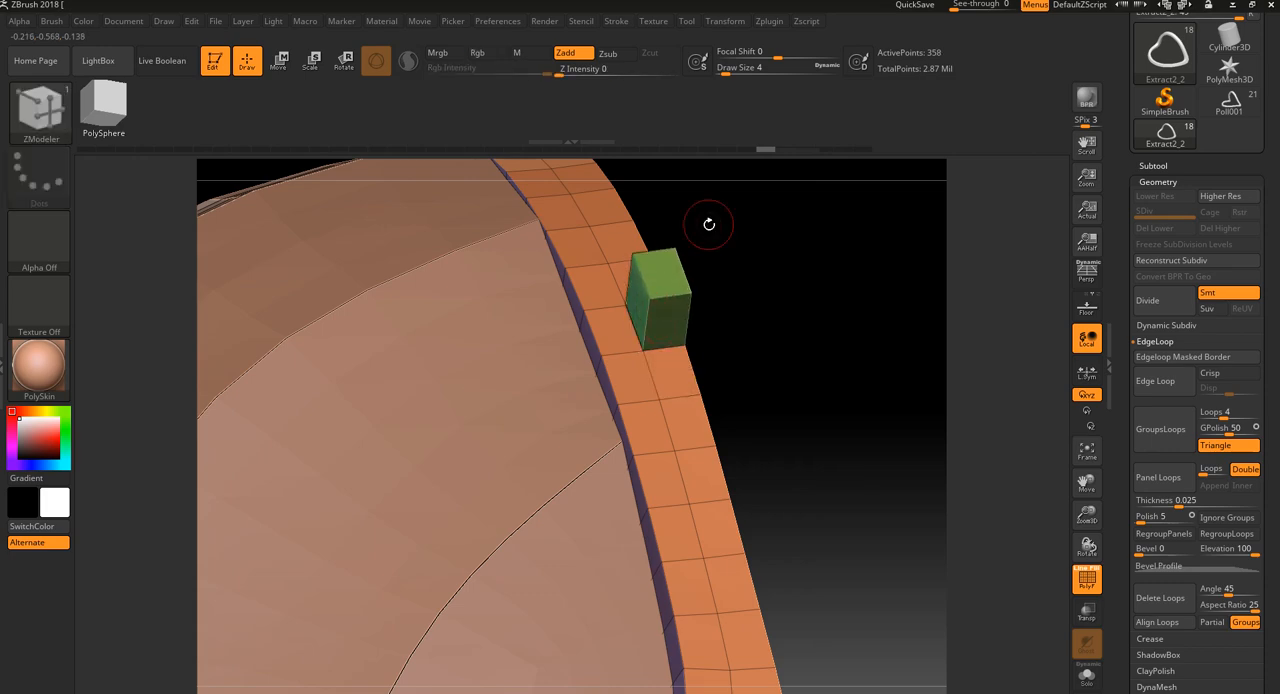
key(ctrl+z)
key(space)
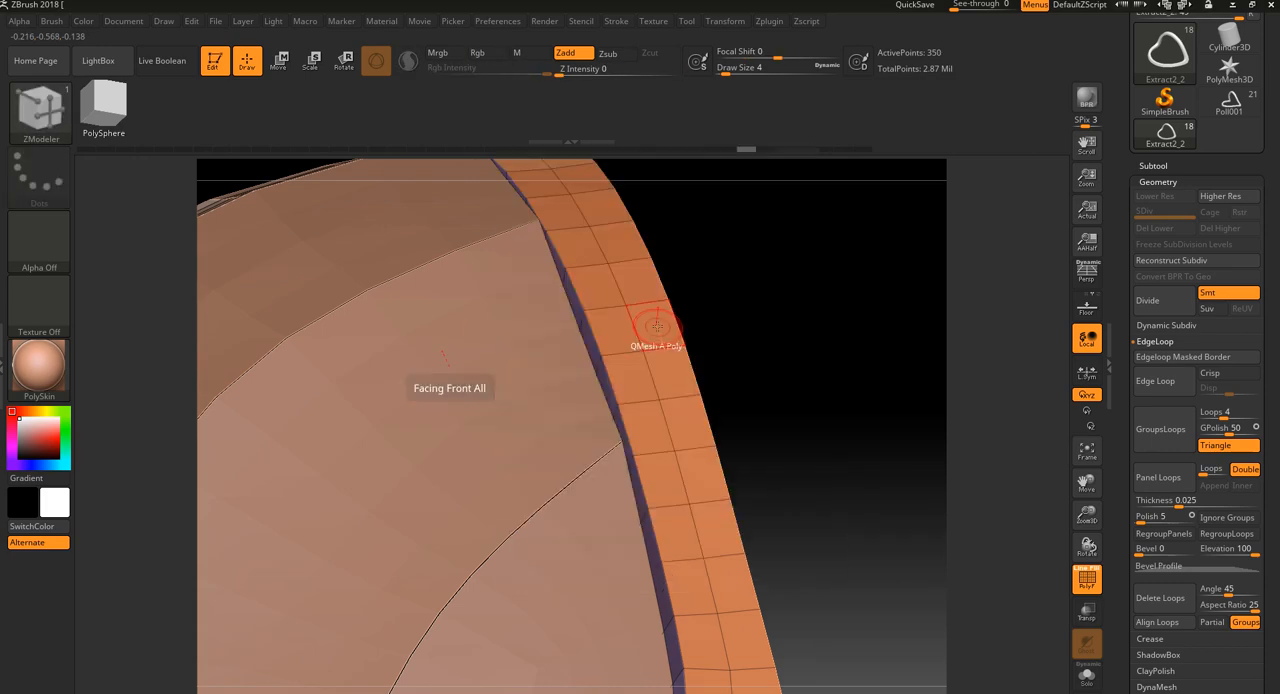
drag(655, 327, 642, 384)
key(ctrl+z)
Set the target of ZModeler's QMesh polygon action to Polyloop
key(space)
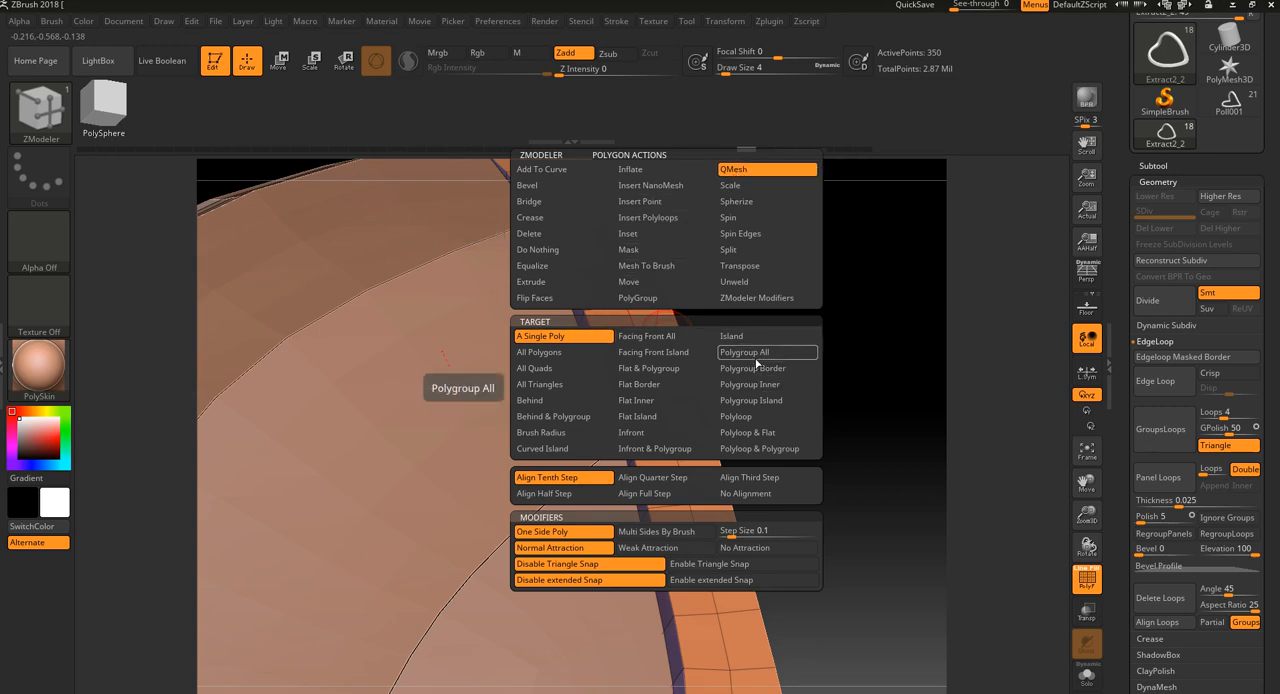
click(741, 423)
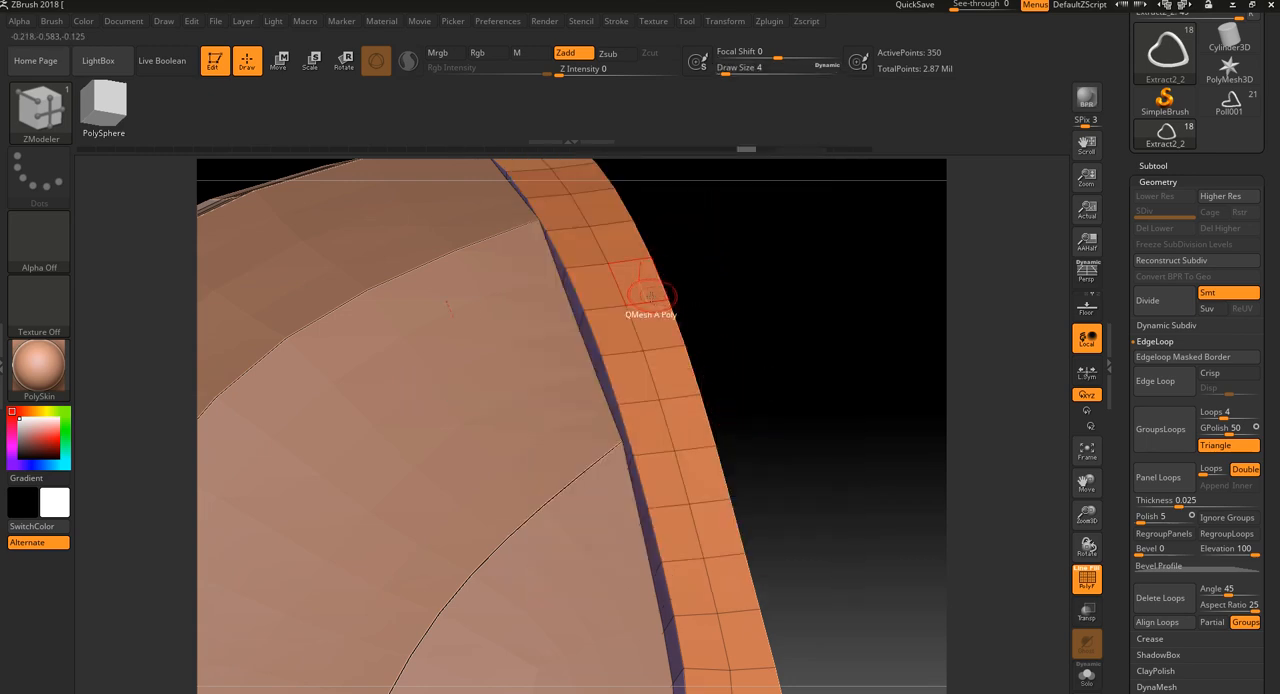
key(space)
click(730, 420)
drag(756, 398, 768, 363)
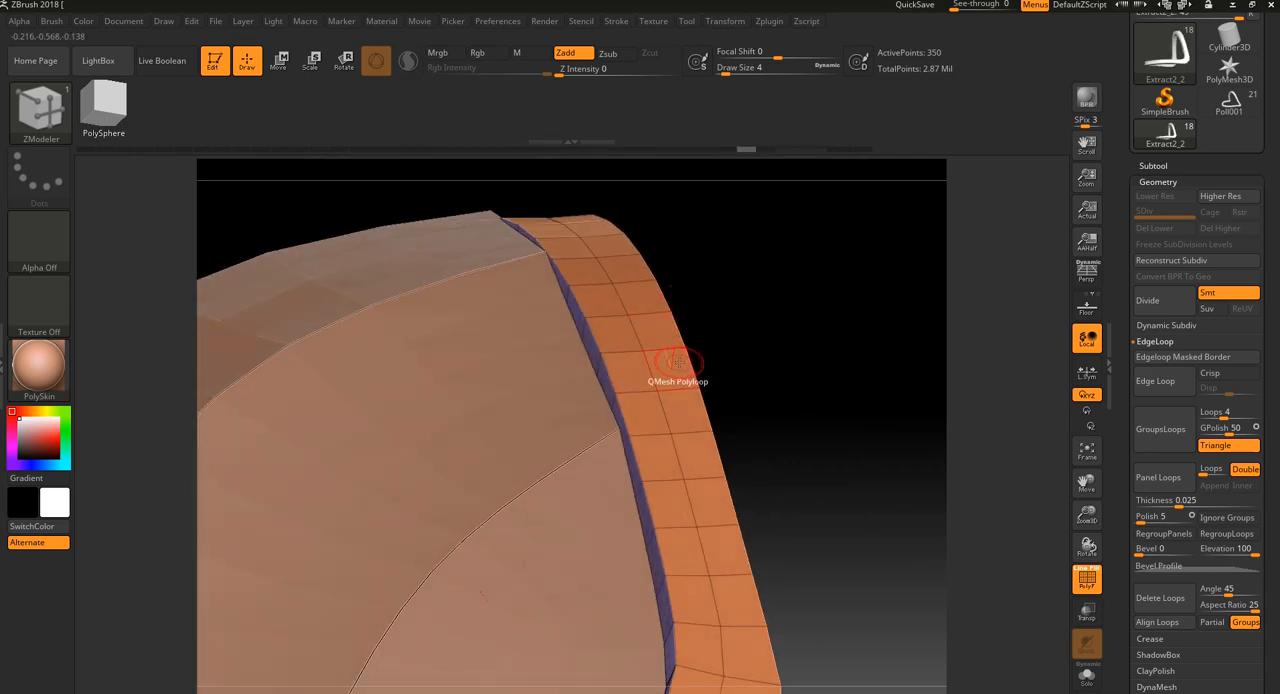
alt+drag(771, 278, 799, 430)
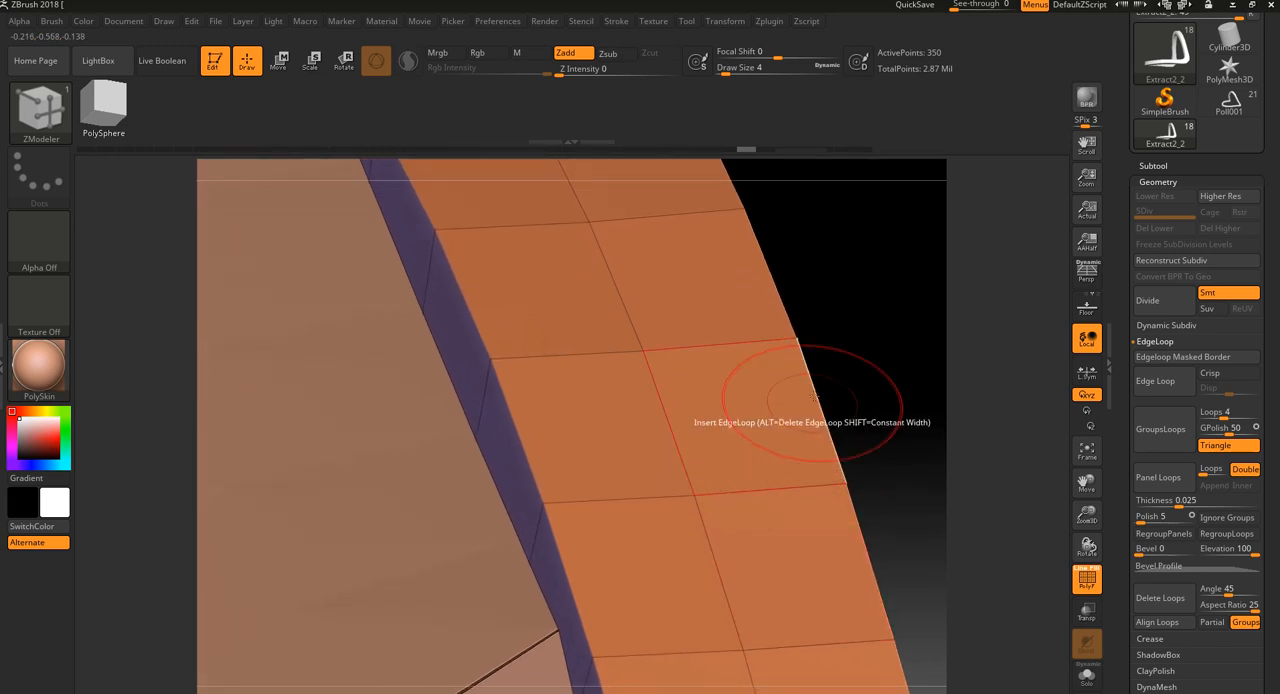
drag(883, 321, 886, 352)
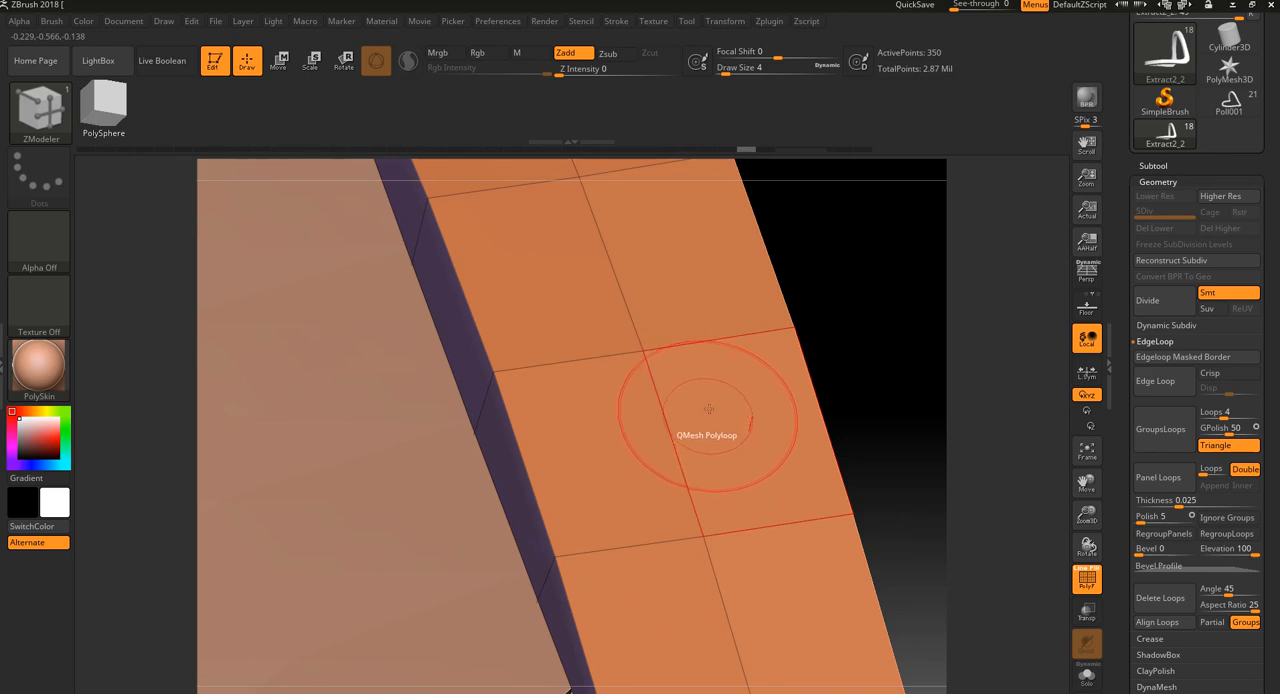
Try raising the rim's outer polygon loop with QMesh Polyloop, check it from another angle, and undo it
drag(728, 377, 850, 352)
alt+drag(908, 343, 806, 190)
mouse_move(806, 373)
alt+mouse_down()
mouse_move(754, 243)
mouse_move(806, 371)
mouse_move(834, 374)
mouse_move(805, 381)
mouse_move(783, 363)
alt+mouse_up()
key(ctrl+z)
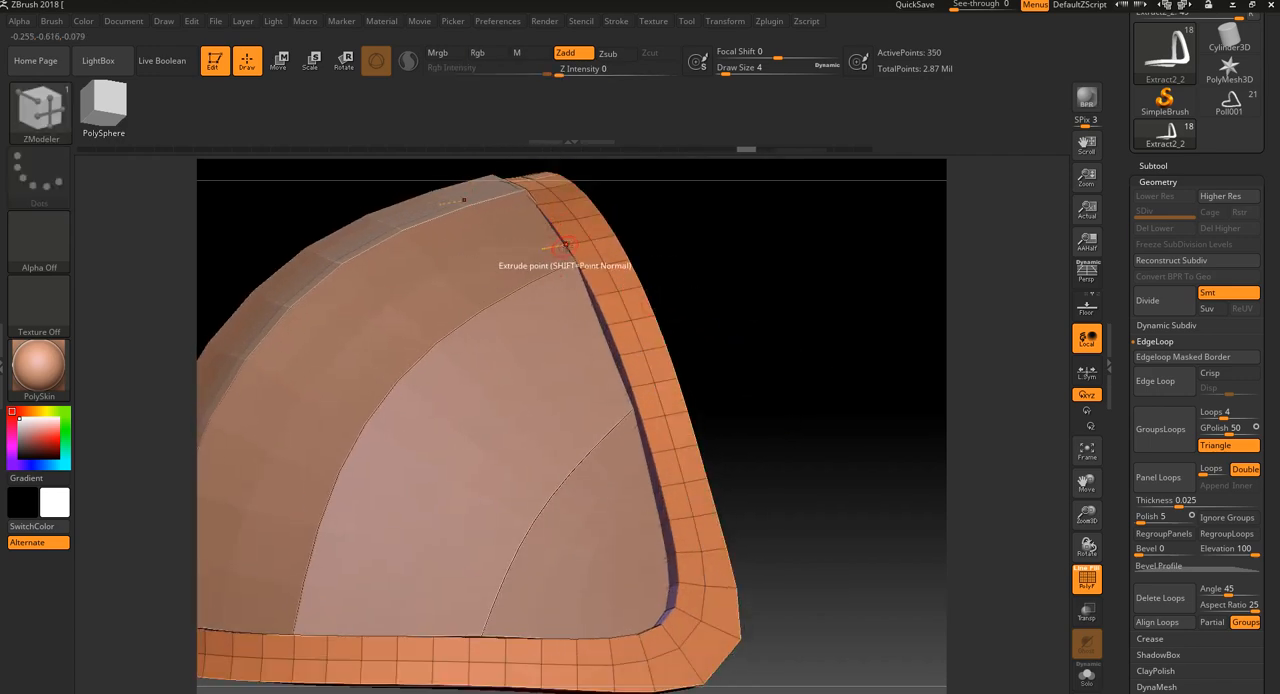
Raise the rim's polygon loop nearest the dome into a continuous band with QMesh Polyloop
drag(583, 250, 548, 243)
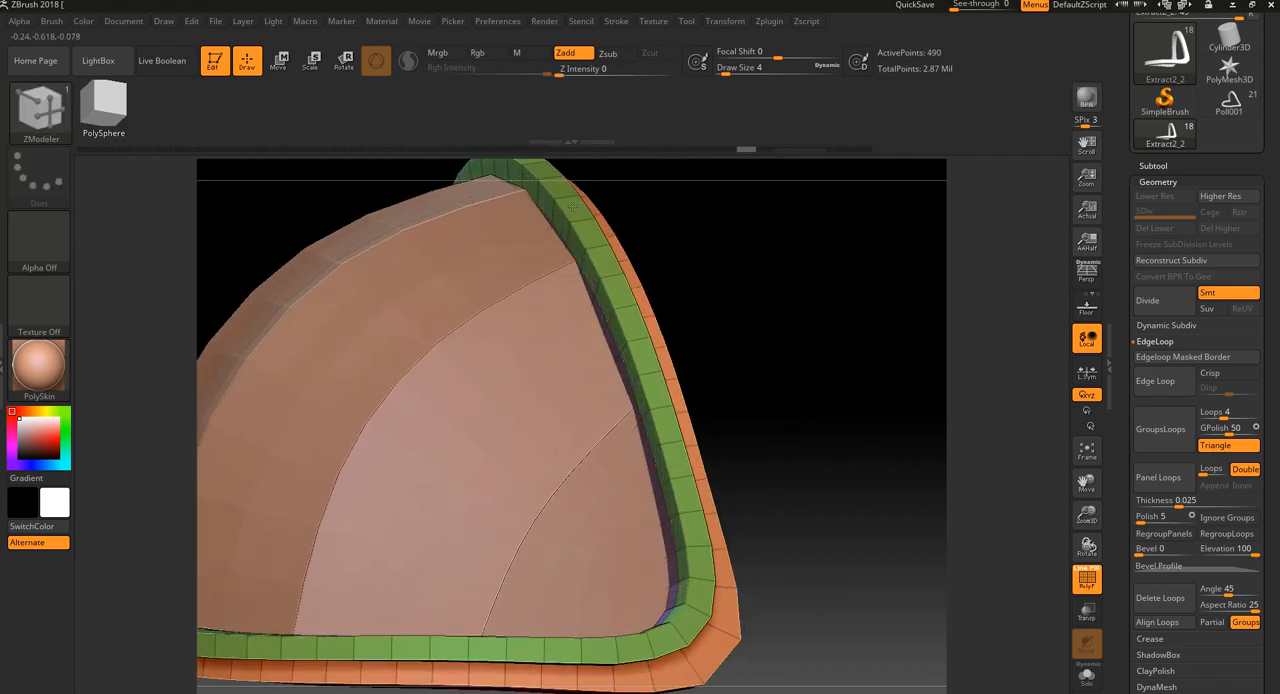
alt+drag(703, 269, 684, 208)
alt+drag(701, 252, 670, 307)
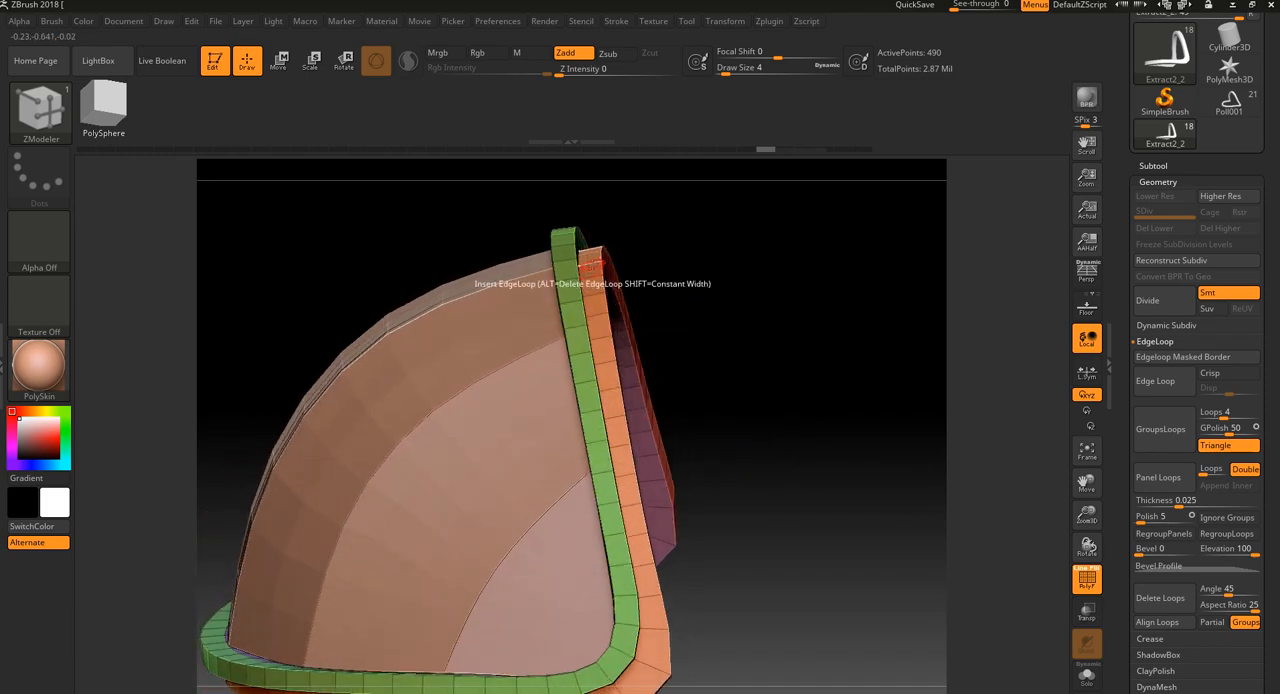
Try inserting an edge loop along the rim's remaining flat strip and undo it
click(590, 267)
drag(643, 246, 586, 257)
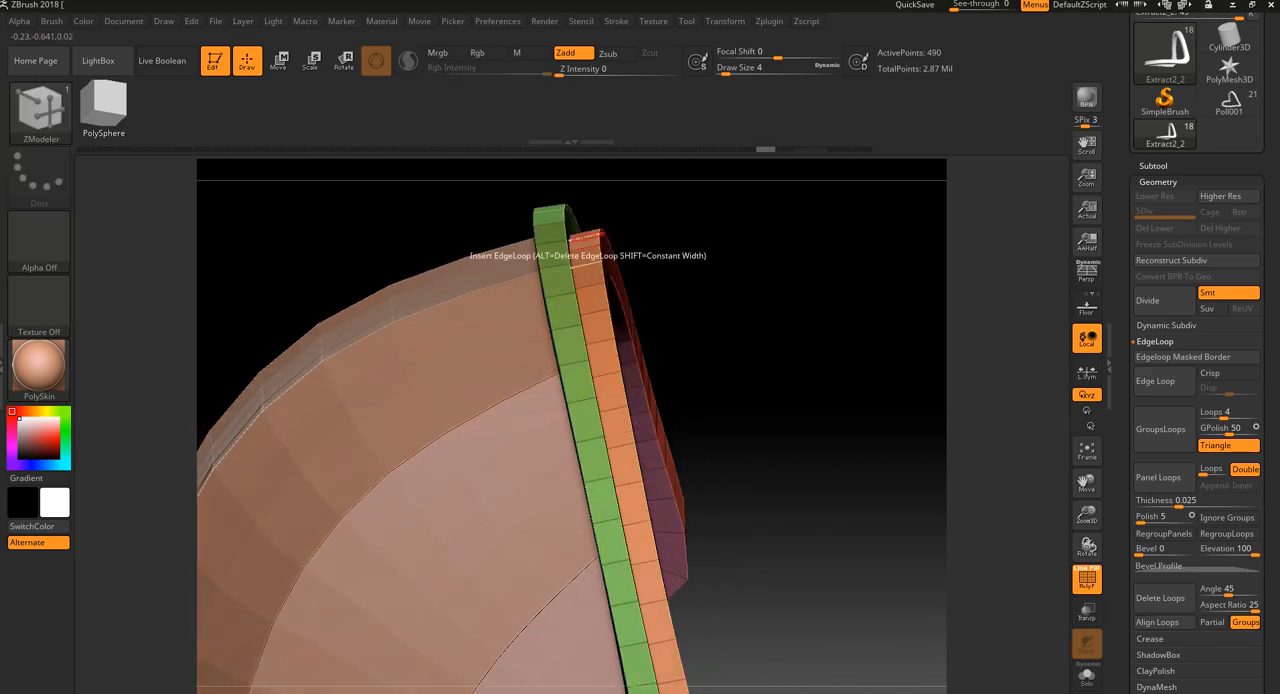
key(ctrl+z)
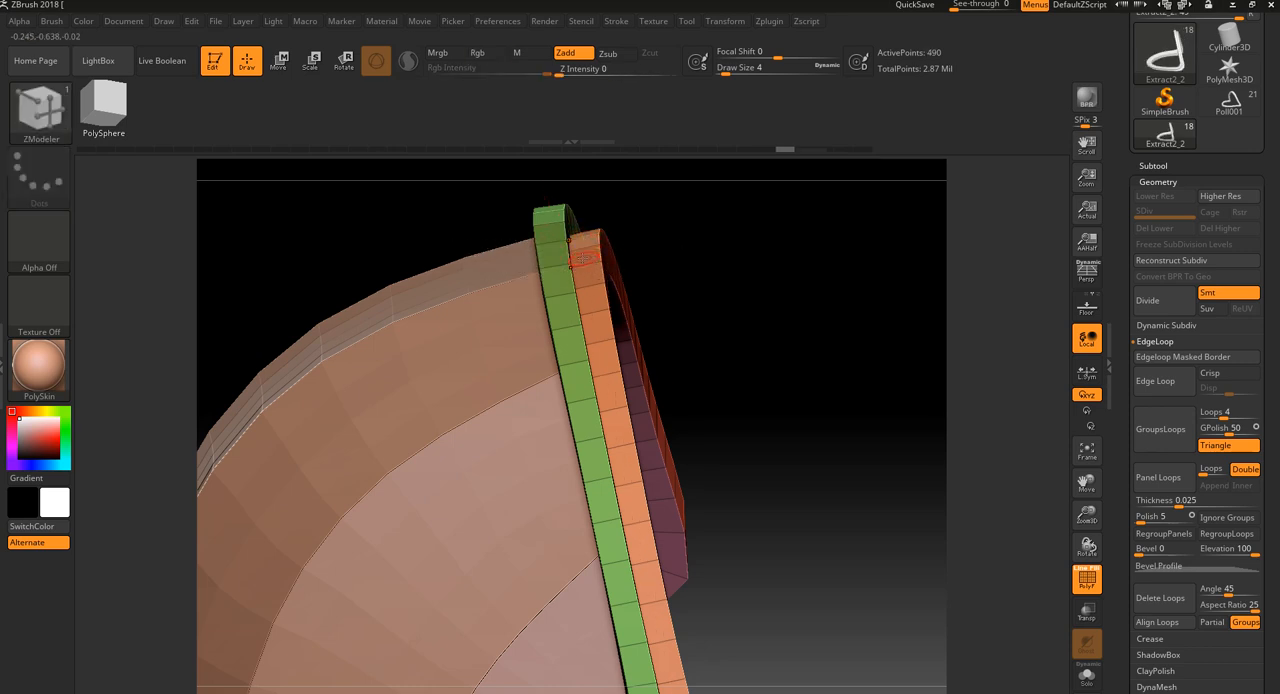
key(ctrl+z)
Insert an edge loop along the flat strip and raise its outer half with QMesh Polyloop, leaving a groove between the bands
drag(595, 251, 590, 248)
click(583, 262)
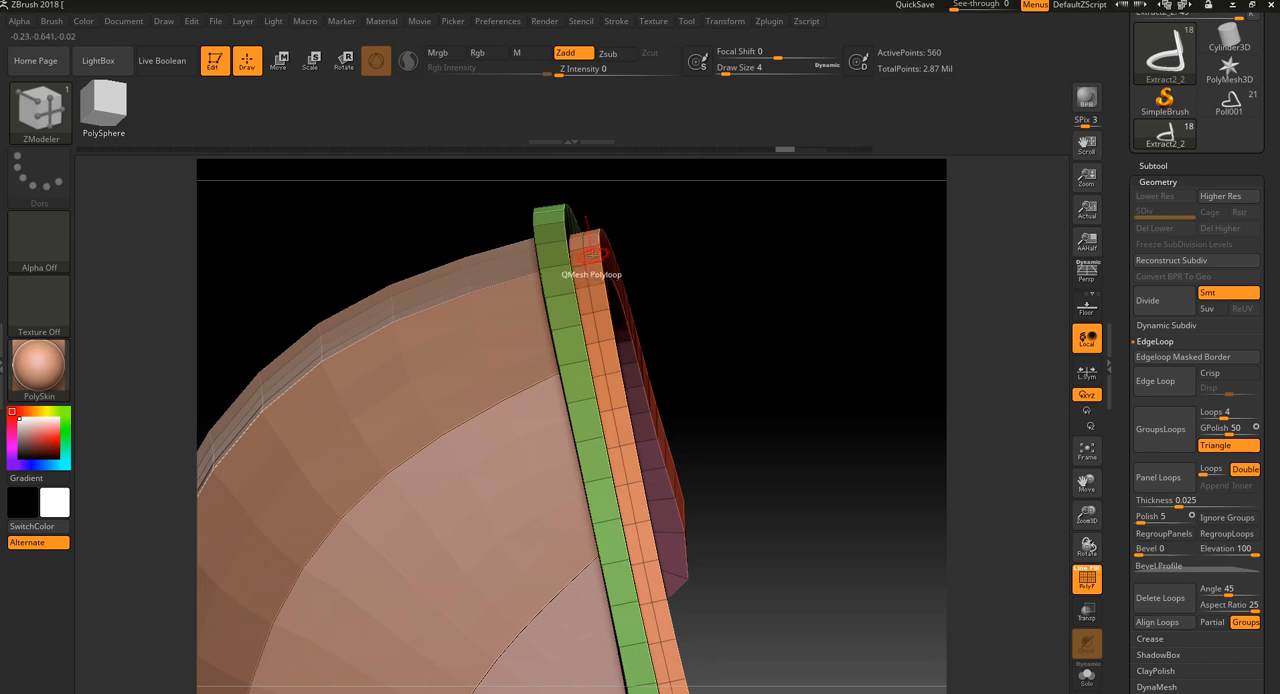
drag(591, 256, 590, 252)
drag(689, 236, 760, 491)
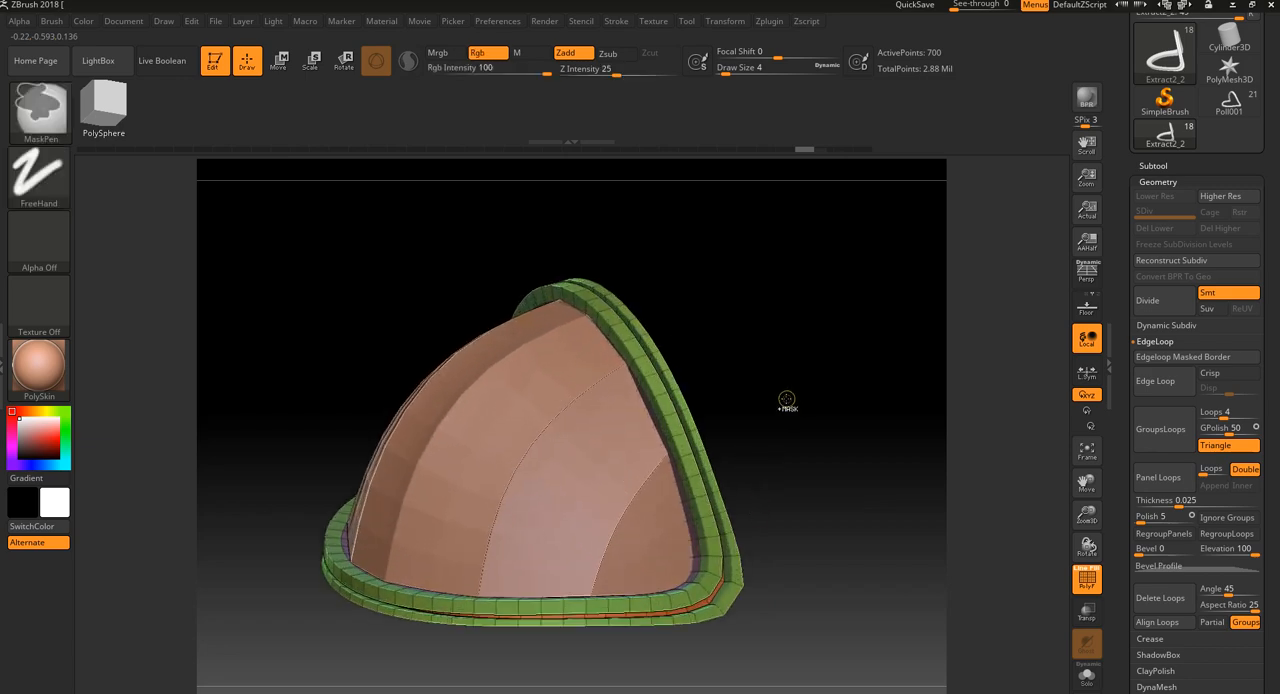
drag(808, 391, 778, 391)
Hide the polyframe, divide the rim mesh once to inspect its smoothed edges, and undo the subdivision
key(shift+f)
click(1170, 301)
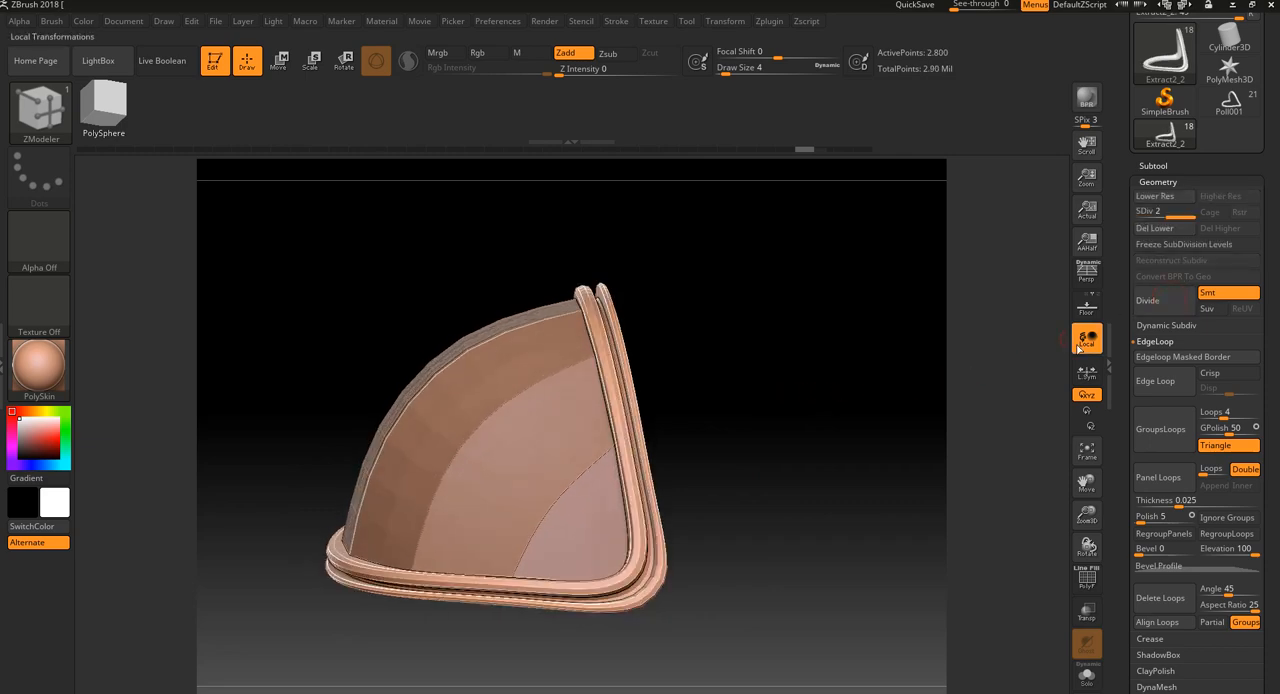
drag(960, 462, 799, 395)
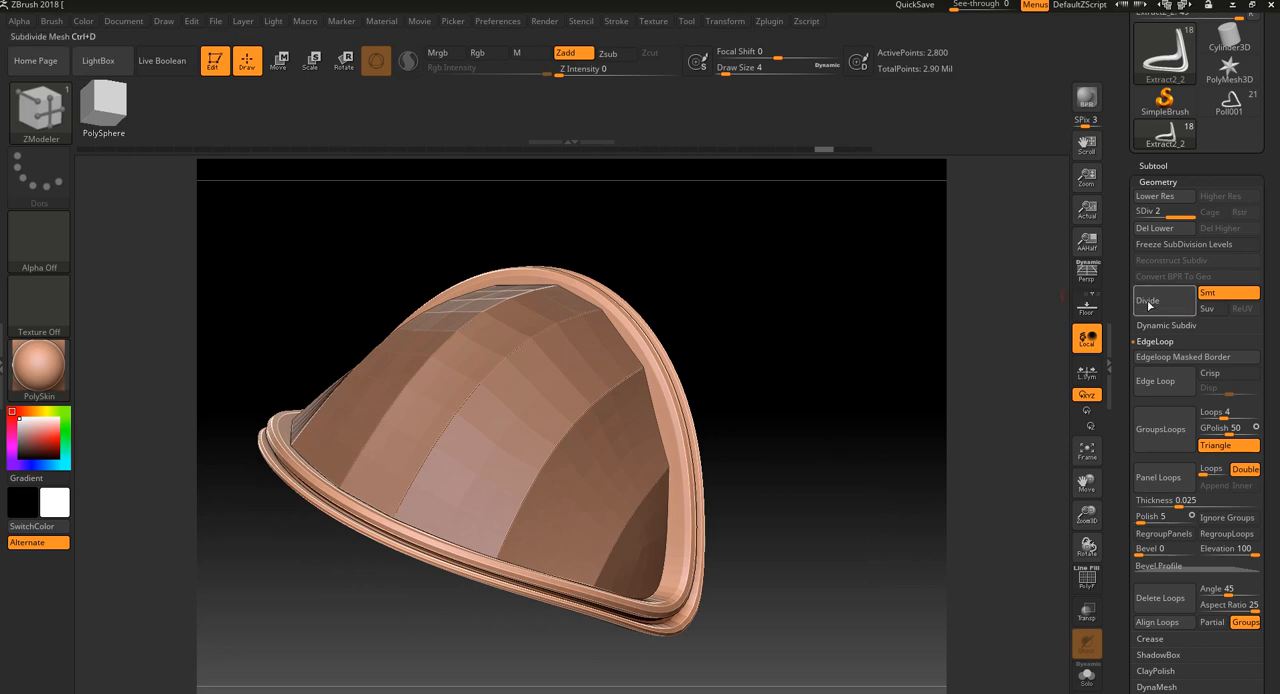
drag(994, 397, 853, 393)
key(ctrl+z)
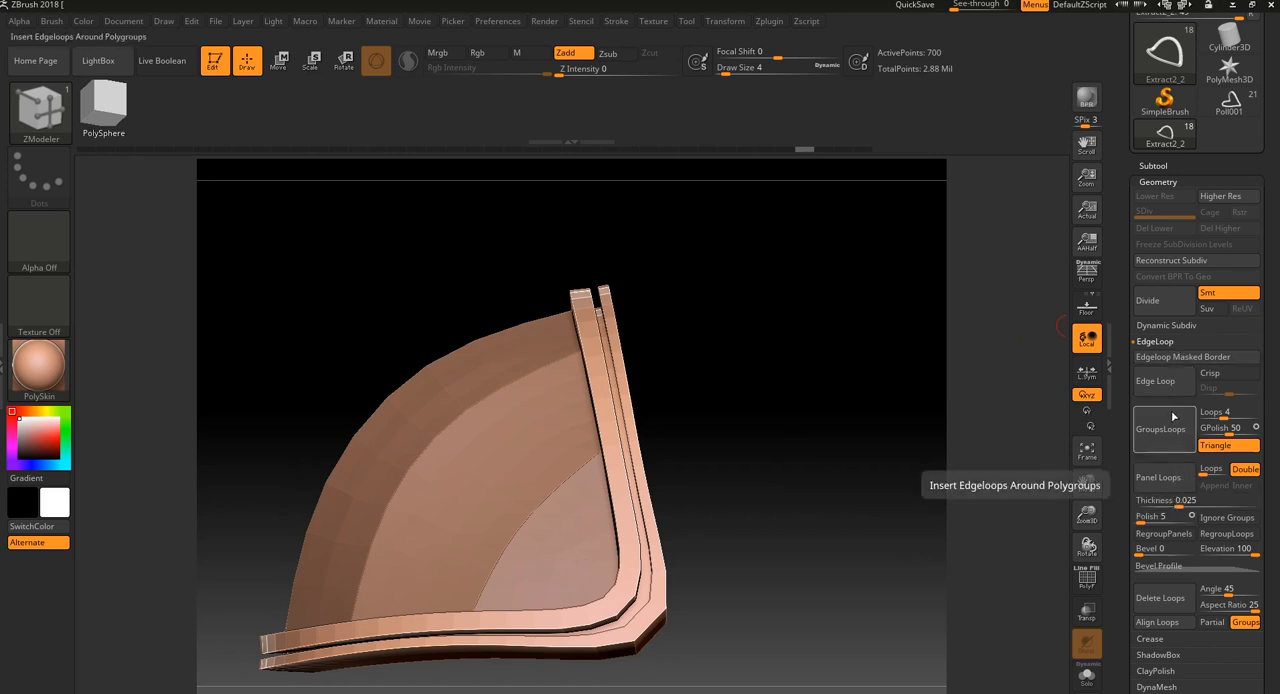
Show the polyframe and apply Crease with CTolerance 45, plus Crease PG, to the double-banded rim
click(1163, 342)
click(1162, 358)
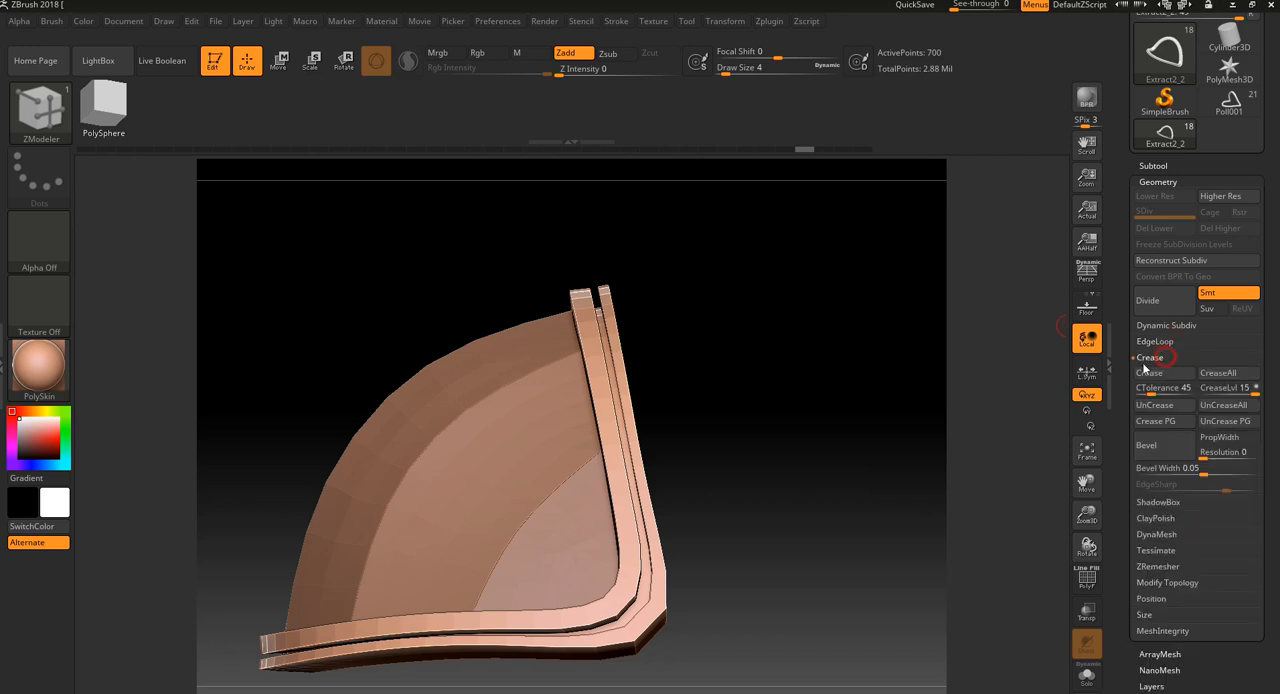
alt+drag(916, 481, 860, 590)
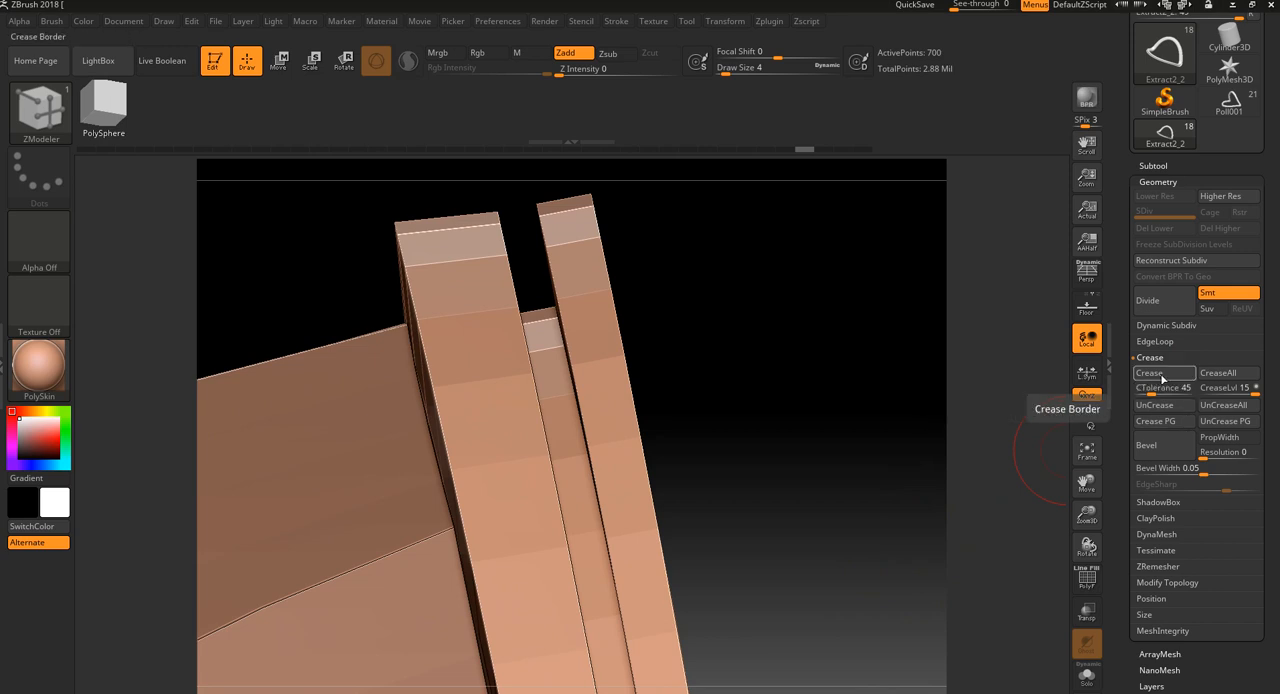
key(shift+f)
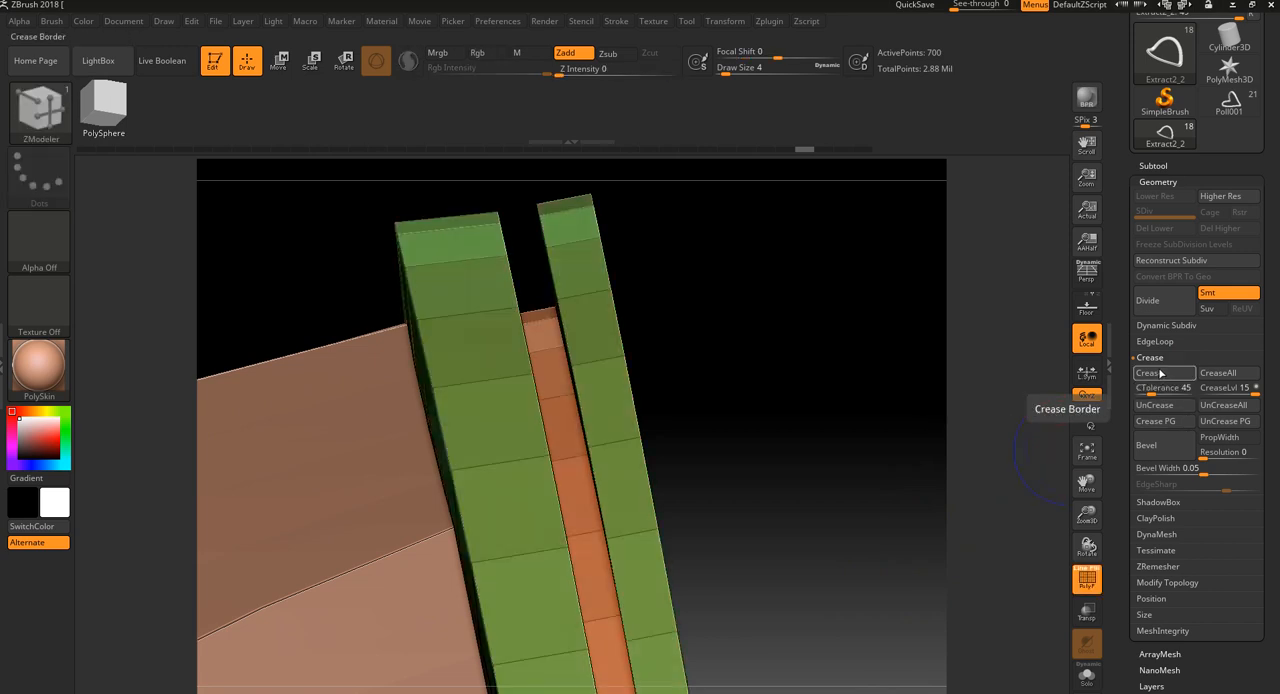
click(1153, 376)
drag(930, 497, 850, 458)
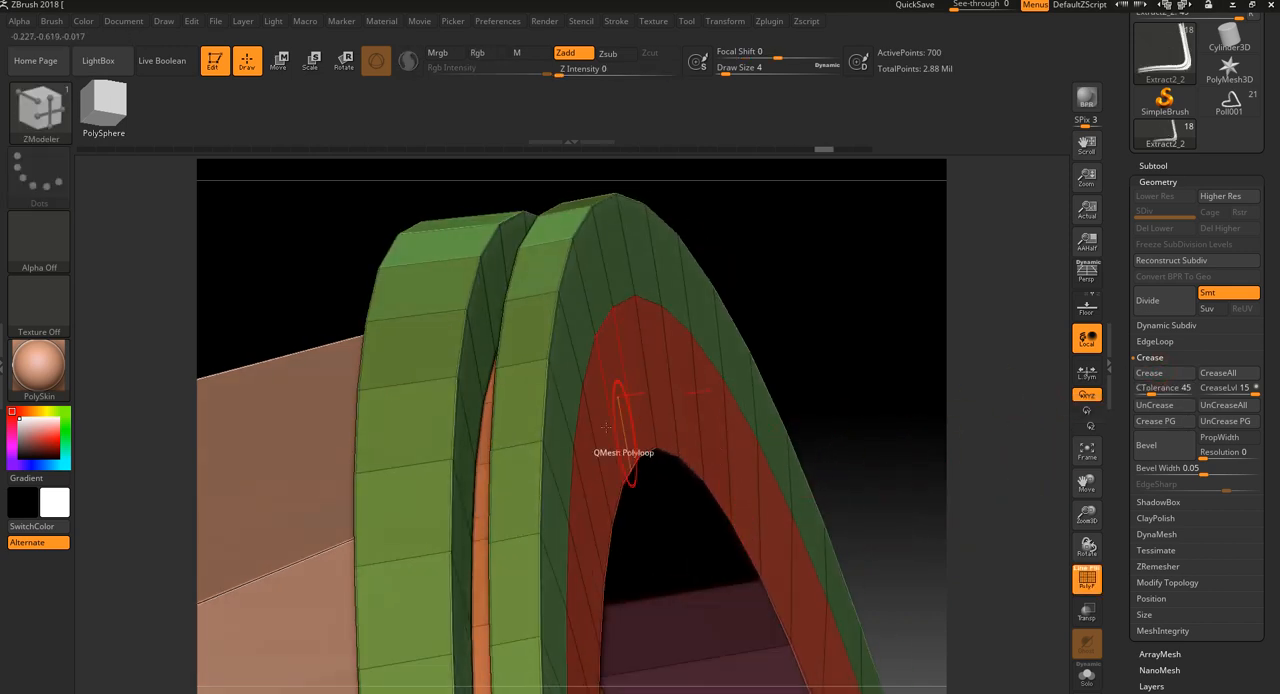
click(1166, 422)
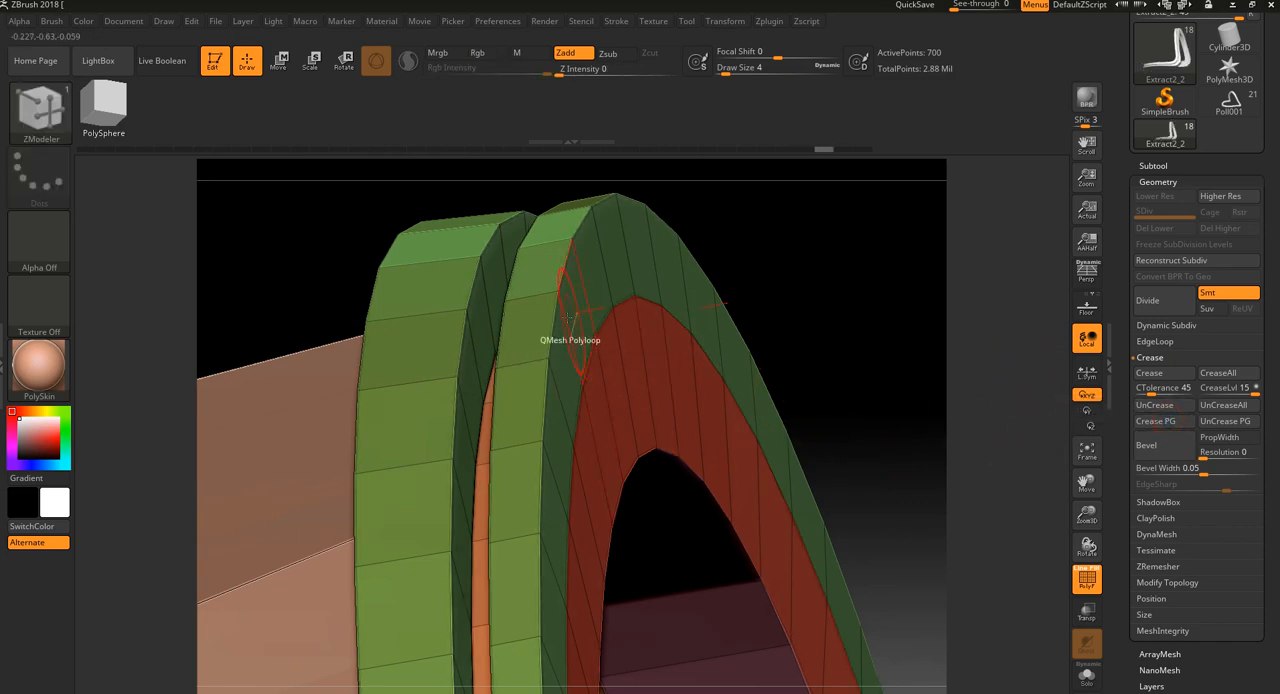
Divide the creased rim twice to check its edges and undo both subdivisions
drag(843, 286, 882, 279)
click(1148, 300)
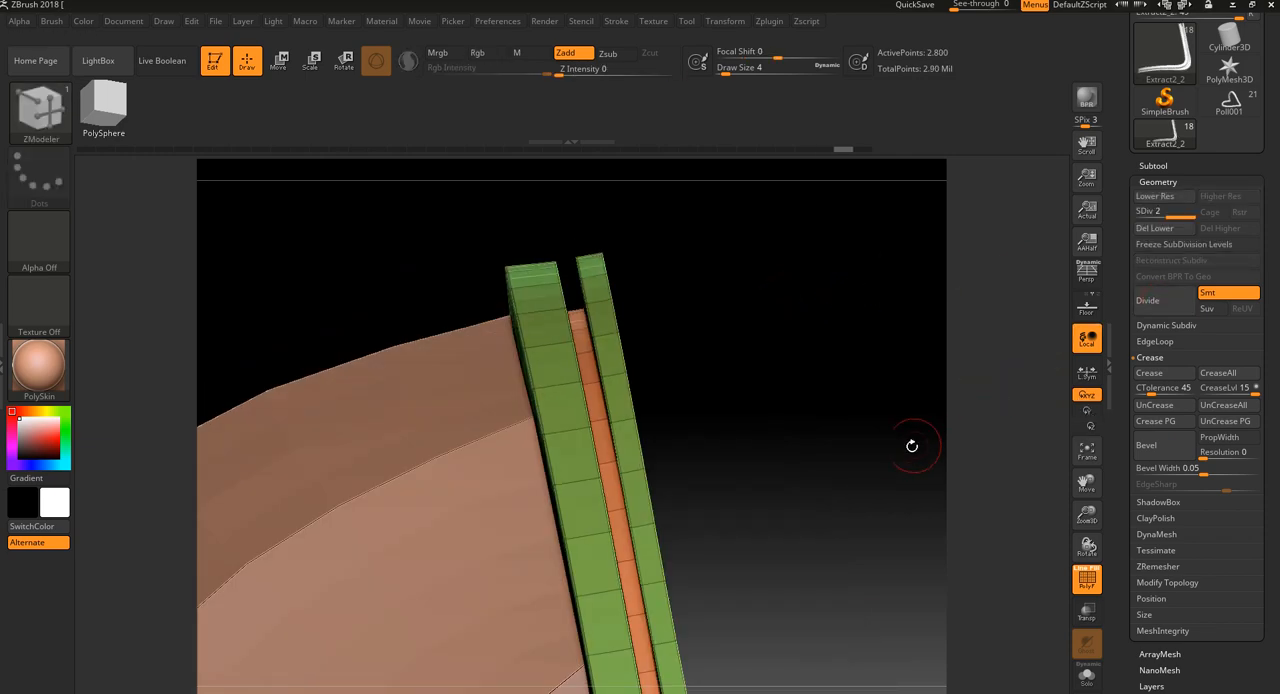
click(1148, 300)
mouse_move(897, 508)
mouse_down()
mouse_move(843, 477)
mouse_move(853, 467)
mouse_move(946, 480)
mouse_move(914, 457)
mouse_move(903, 499)
mouse_move(930, 451)
mouse_move(911, 406)
mouse_move(894, 411)
mouse_move(926, 393)
mouse_move(937, 414)
mouse_move(951, 398)
mouse_up()
key(ctrl+z)
key(ctrl+z)
Select the ZModeler brush, try inserting an edge loop around the raised band nearest the dome, and undo it
key(b)
key(z)
key(m)
key(shift+f)
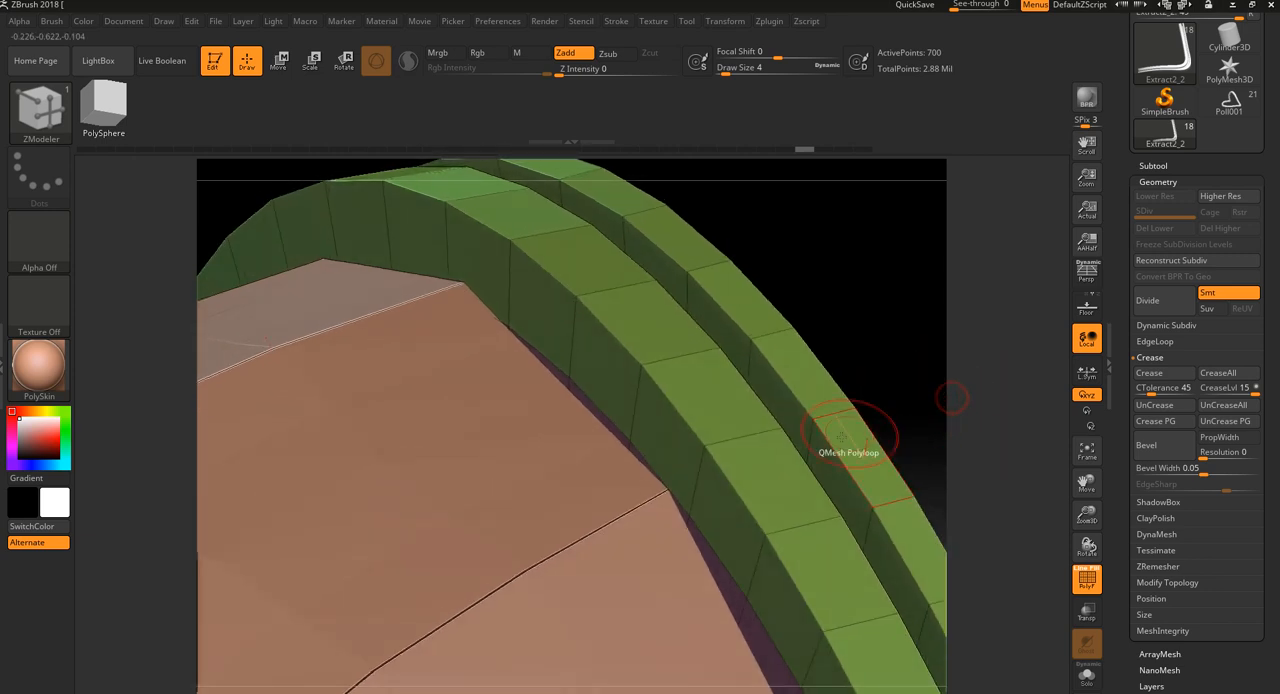
alt+click(676, 405)
alt+drag(851, 311, 791, 271)
key(ctrl+z)
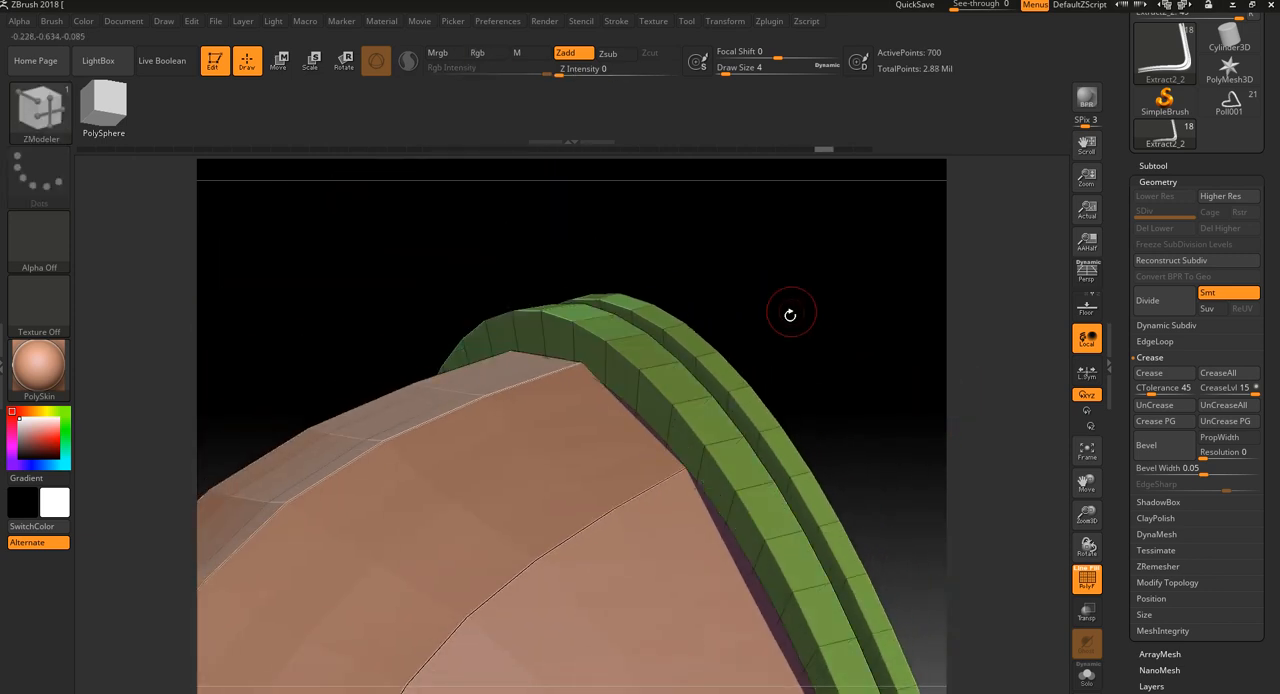
drag(791, 314, 757, 340)
key(space)
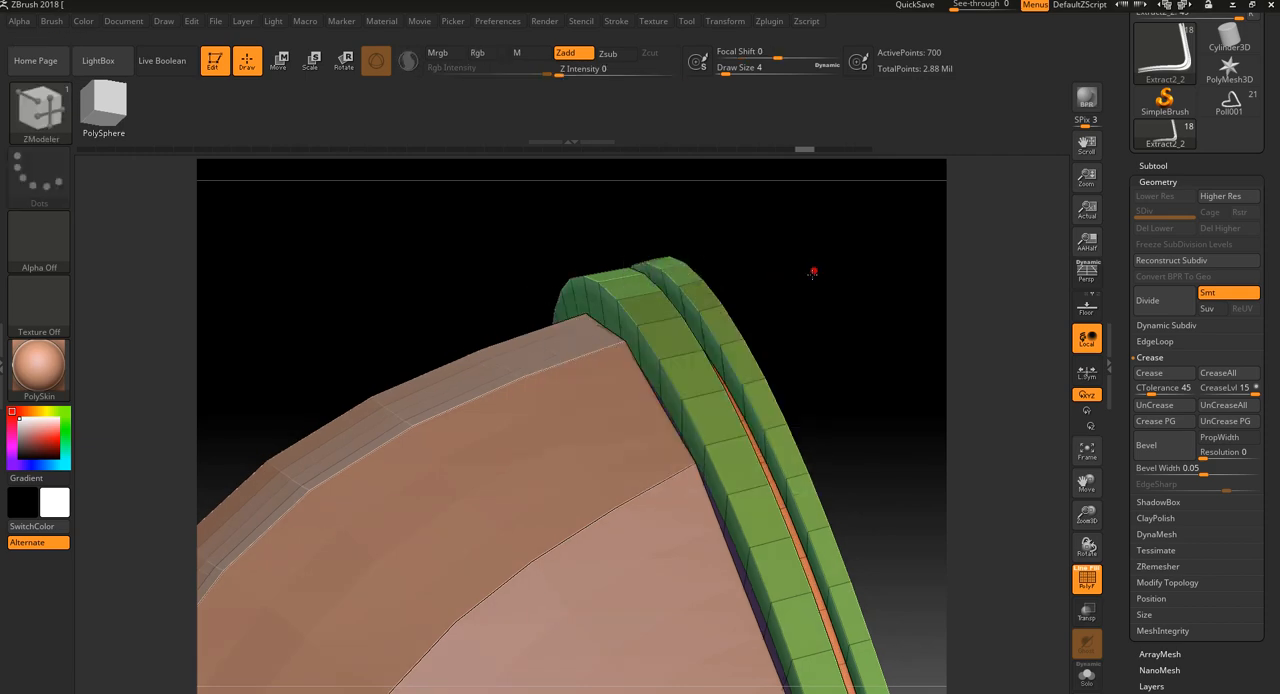
Try a single edge loop along the middle of the raised band nearest the dome, inspect it and undo the insertion
drag(814, 271, 809, 284)
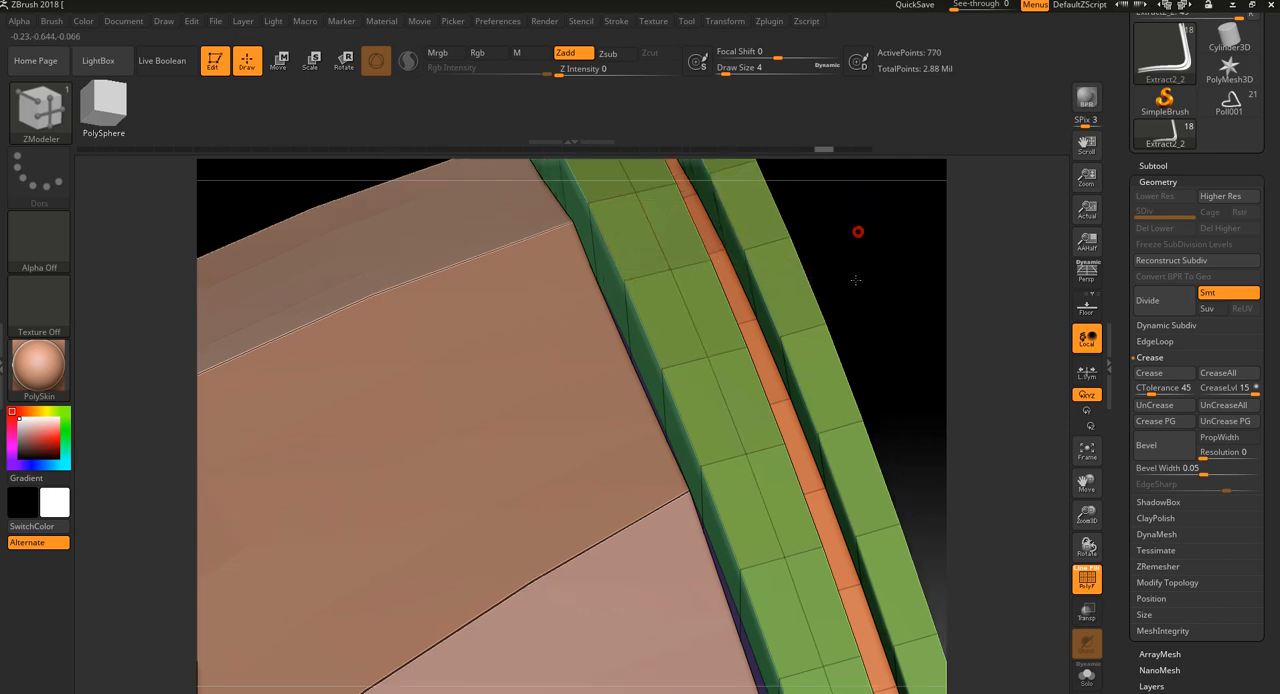
drag(857, 229, 661, 306)
alt+click(648, 355)
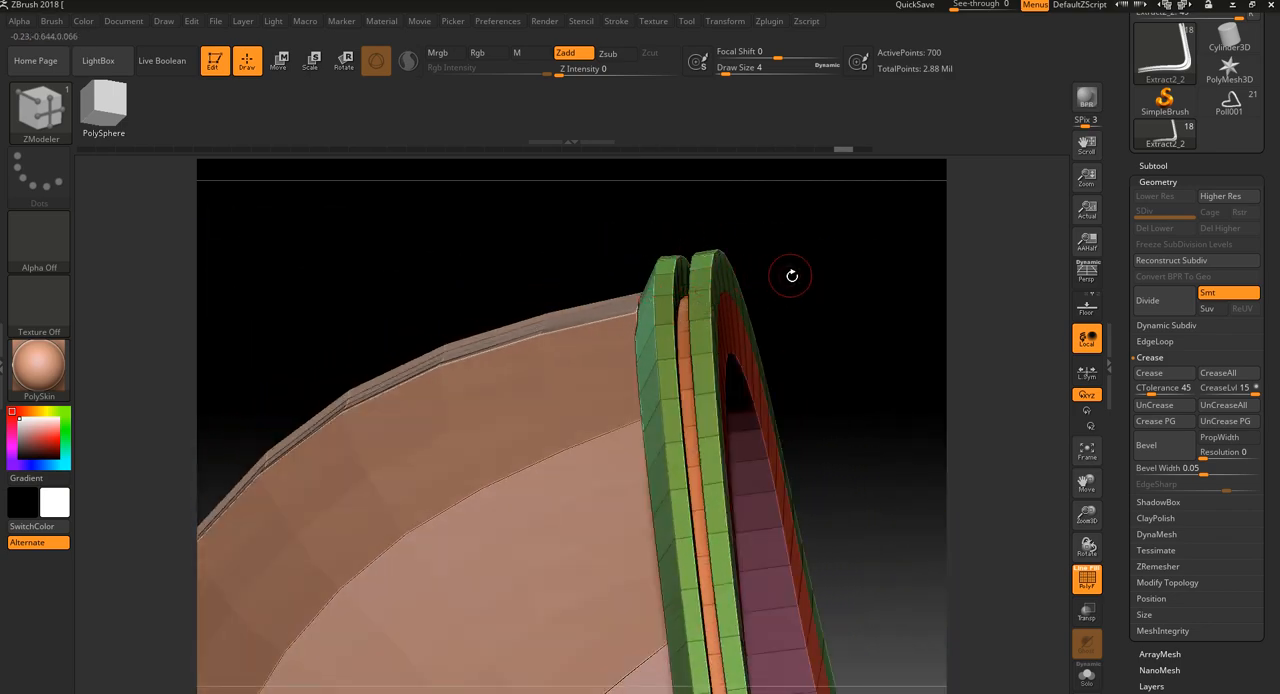
Step the history back to the single-banded rim for comparison and restore the double-banded version
drag(791, 276, 801, 305)
key(ctrl+z)
key(ctrl+z)
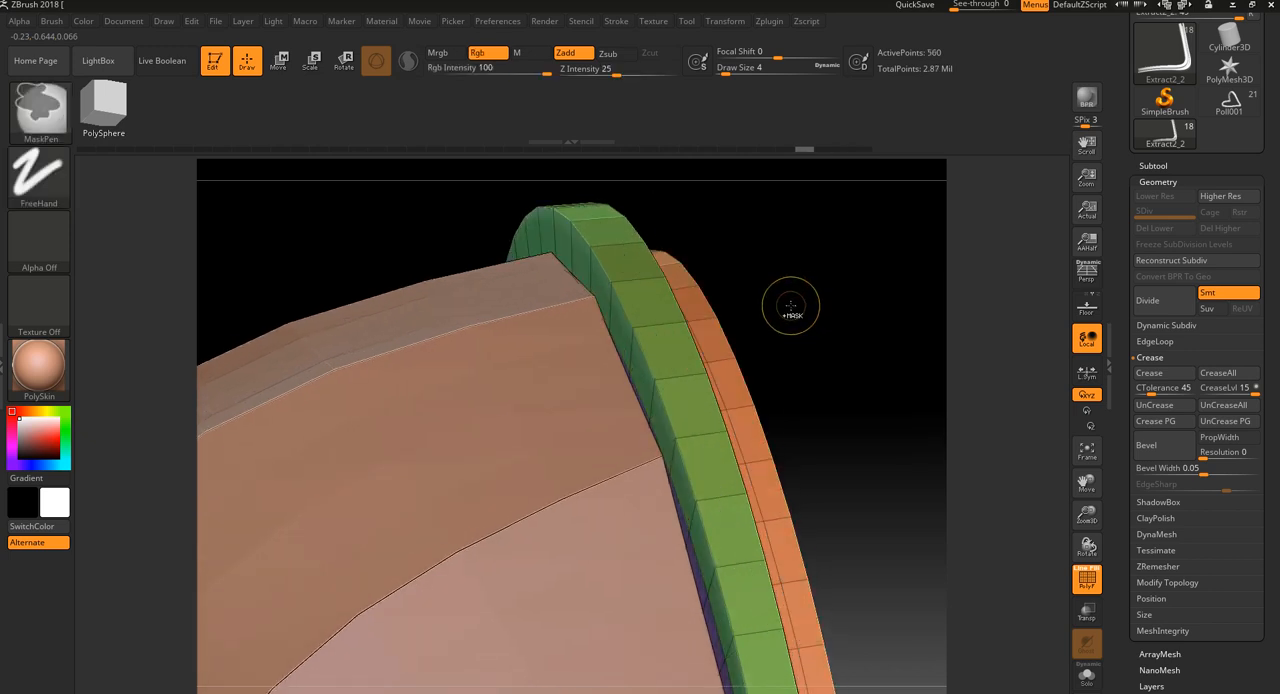
key(ctrl+z)
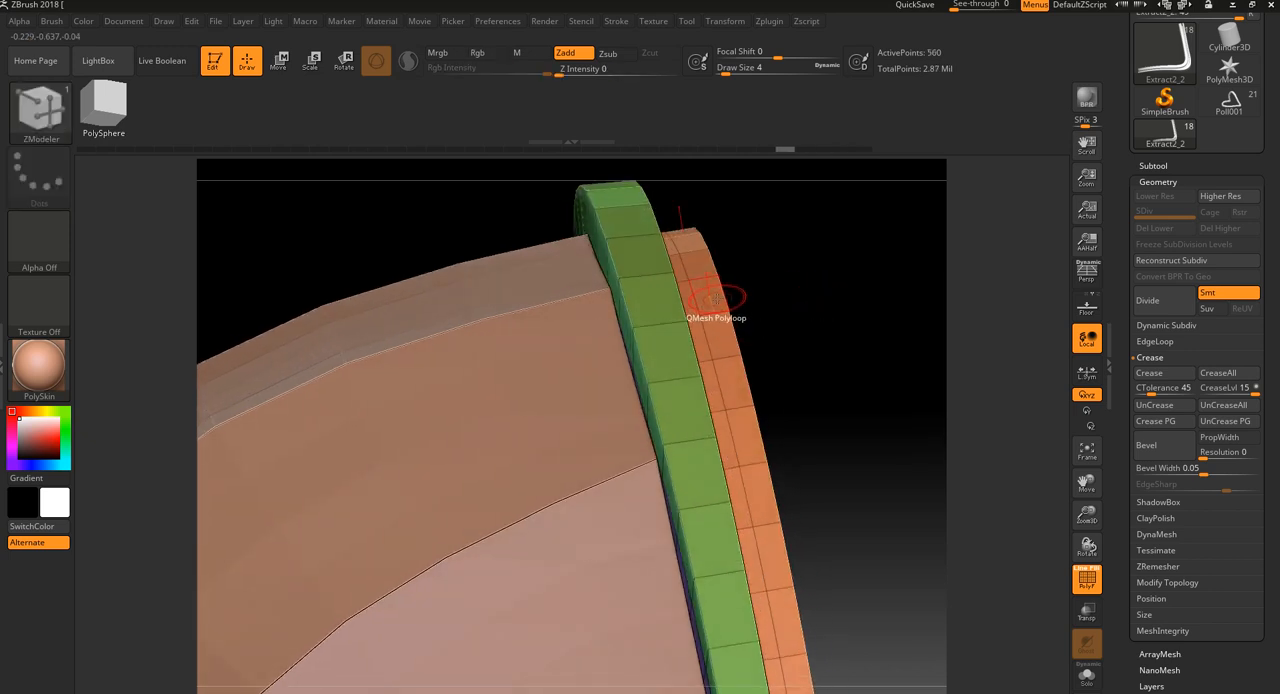
key(ctrl+shift+z)
key(ctrl+shift+z)
key(ctrl+shift+z)
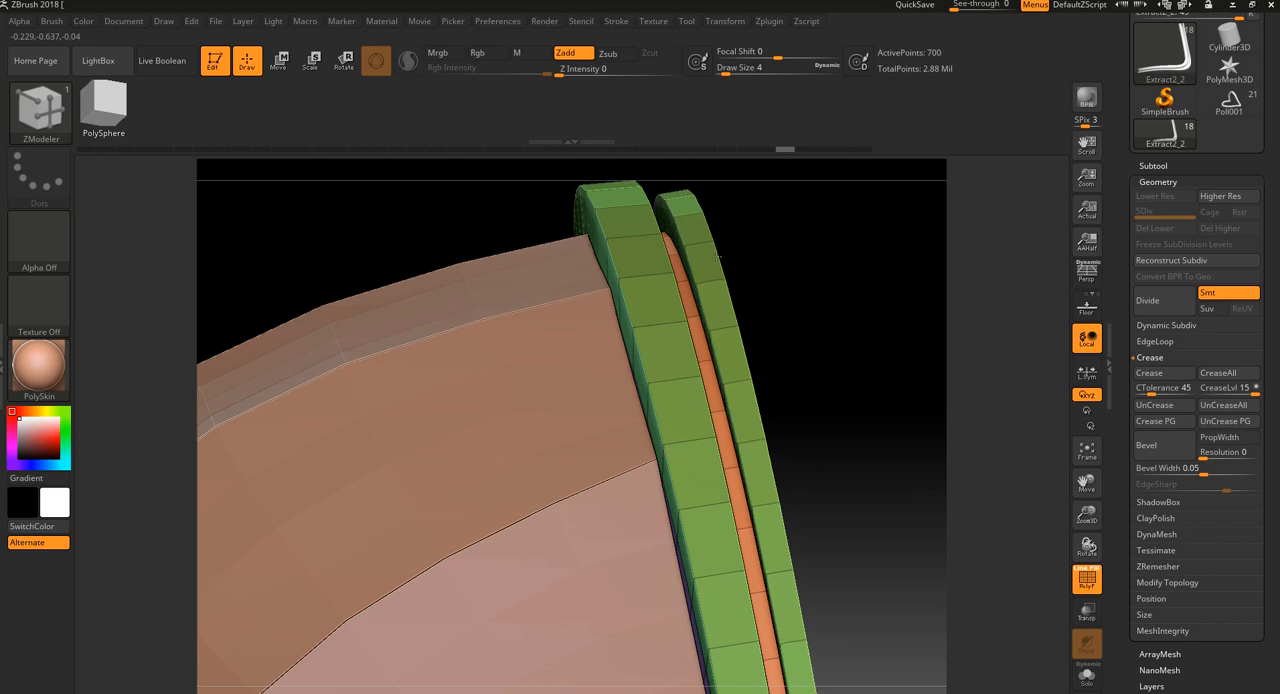
Try inserting a single edge loop along the outer raised band and undo it
mouse_move(790, 246)
alt+mouse_down()
mouse_move(809, 280)
mouse_move(849, 269)
mouse_move(786, 286)
alt+mouse_up()
mouse_move(865, 277)
alt+mouse_down()
mouse_move(753, 221)
mouse_move(791, 294)
mouse_move(780, 272)
alt+mouse_up()
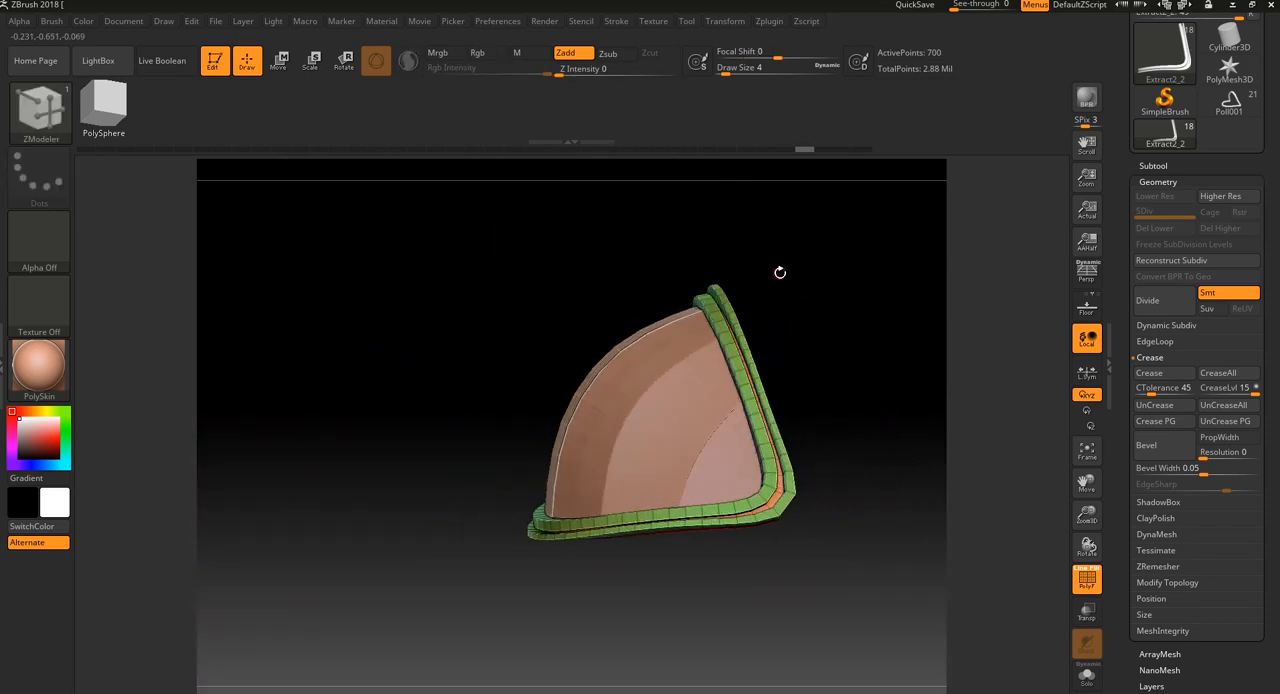
mouse_move(804, 353)
alt+mouse_down()
mouse_move(843, 309)
mouse_move(802, 345)
alt+mouse_up()
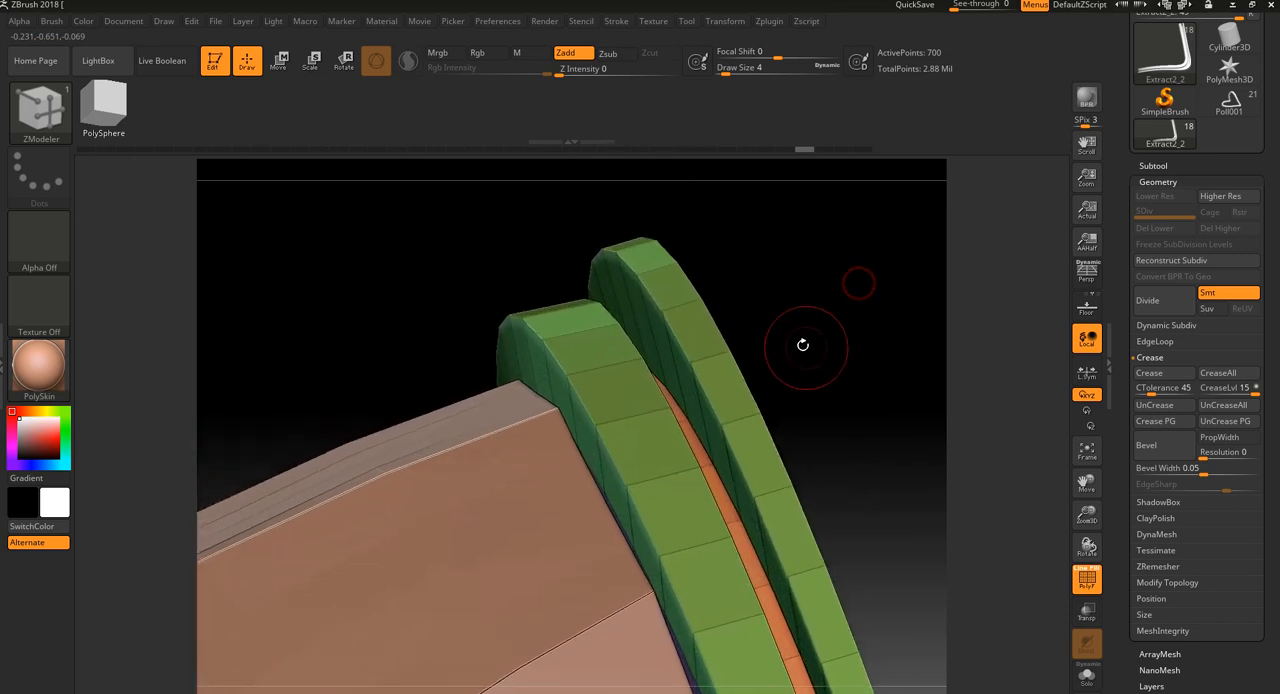
click(672, 304)
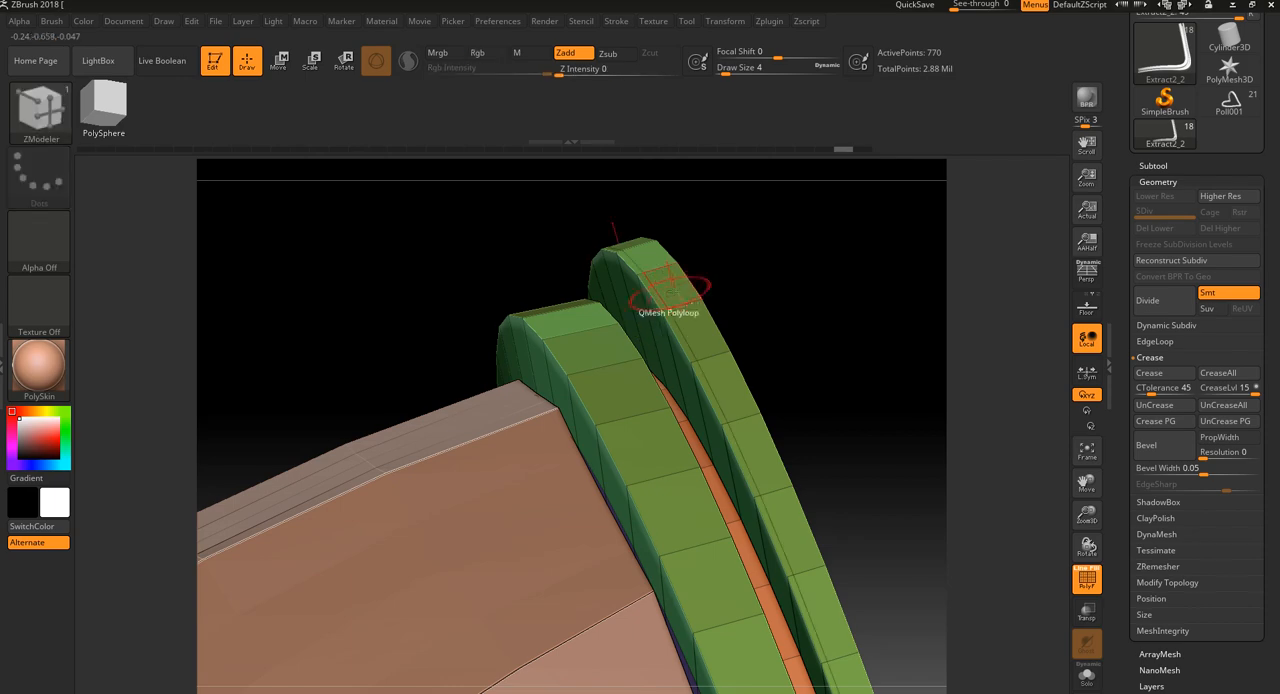
ctrl+right_drag(719, 269, 728, 286)
key(ctrl+z)
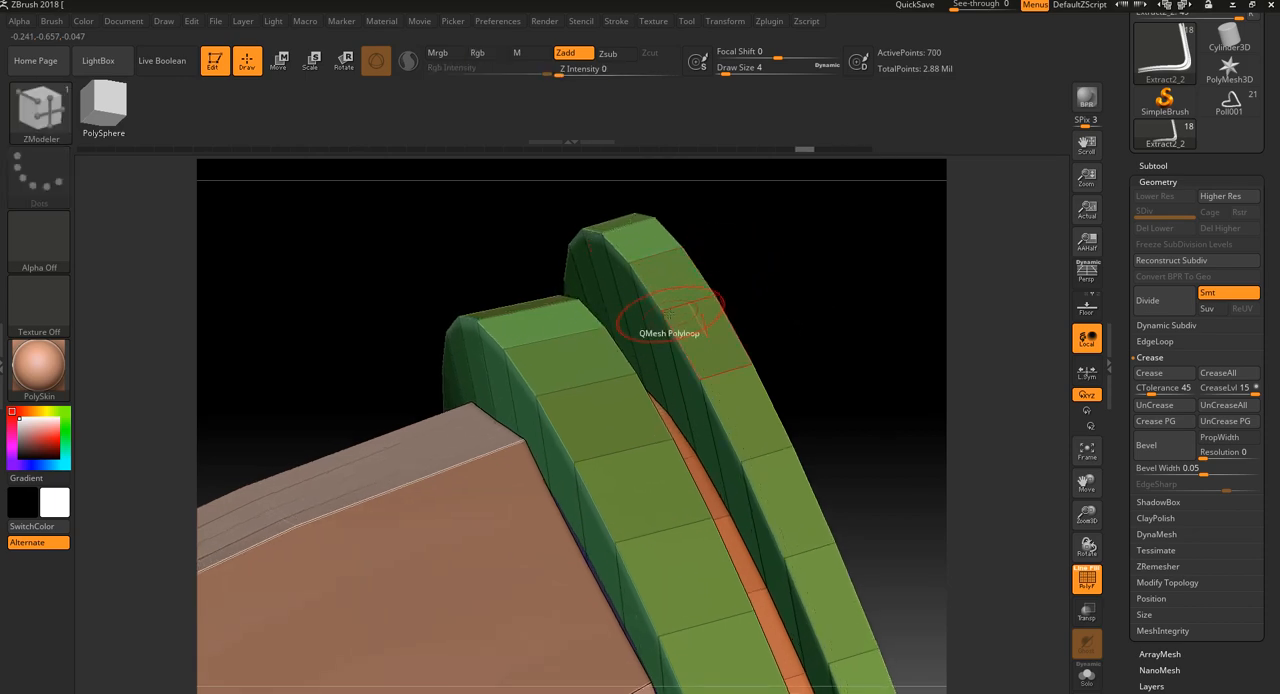
Set the ZModeler edge action to Slide on an edge of the outer band
key(space)
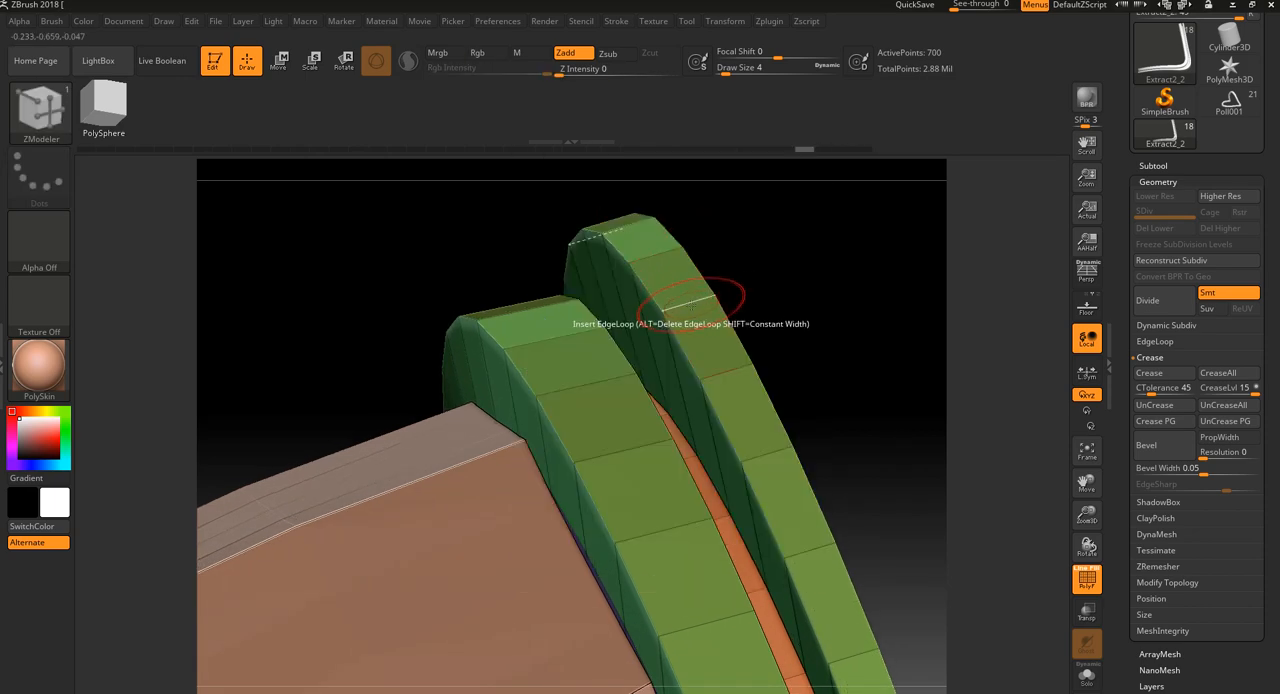
key(space)
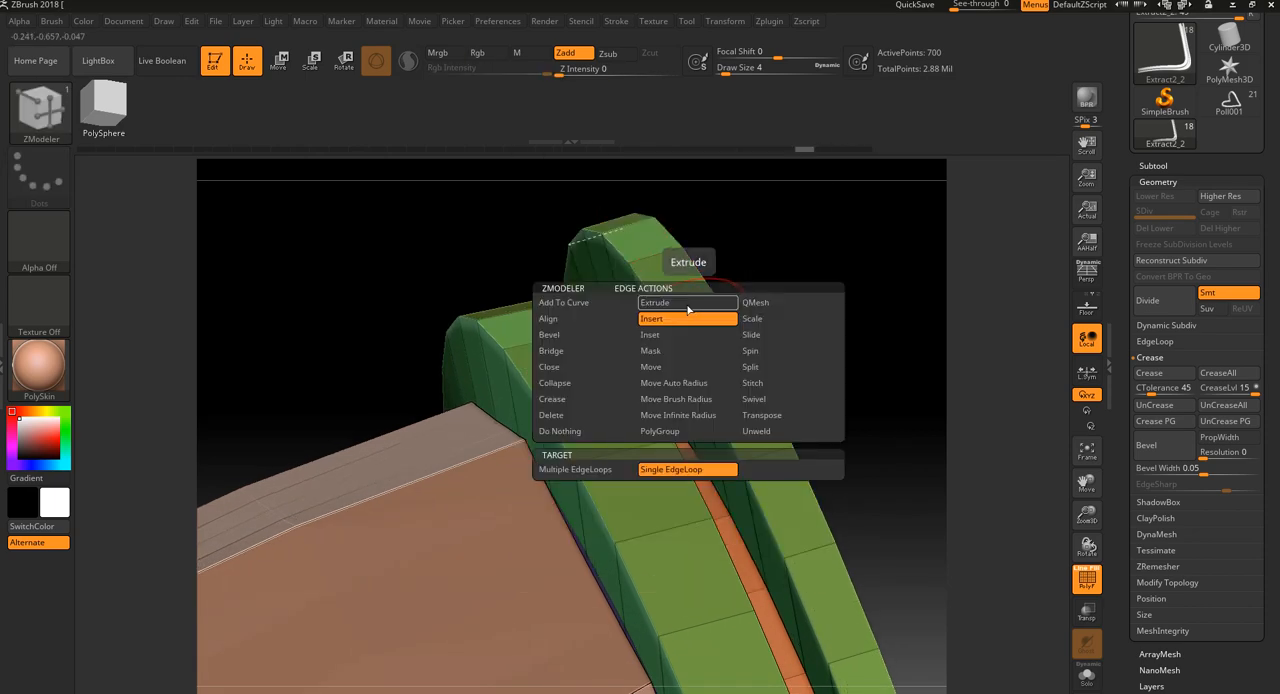
click(755, 302)
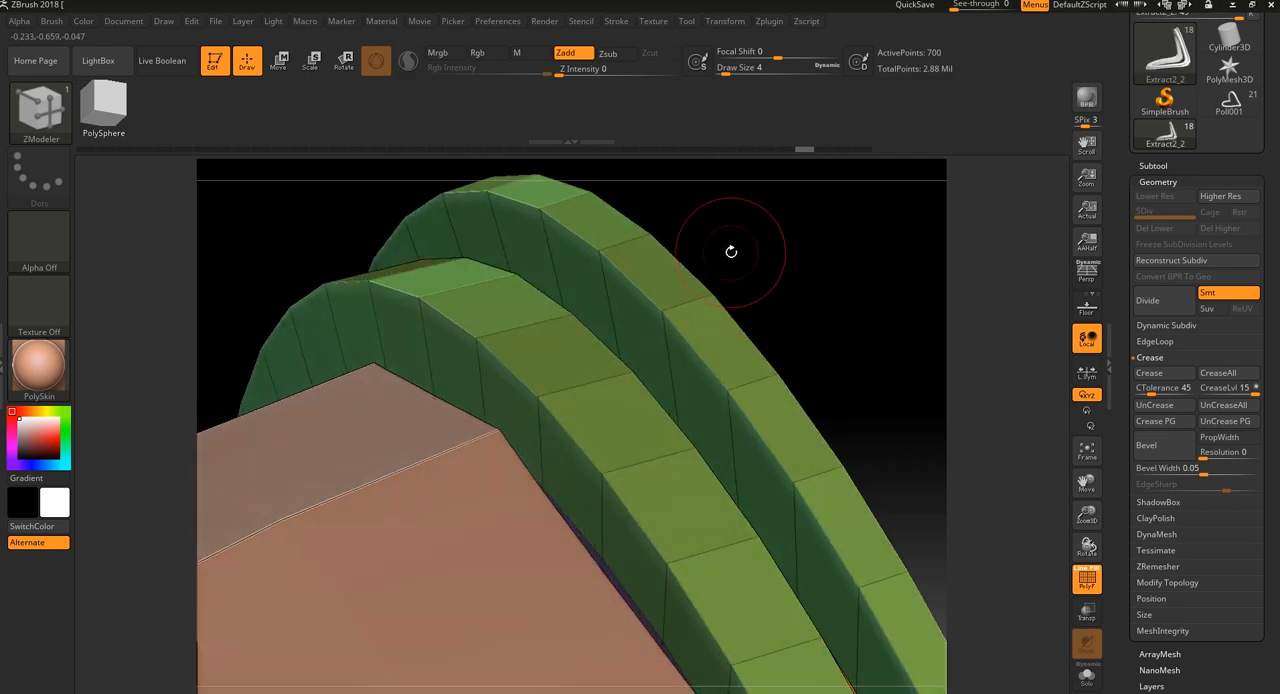
Try sliding a single edge on top of the outer band and undo the move
drag(753, 304, 657, 323)
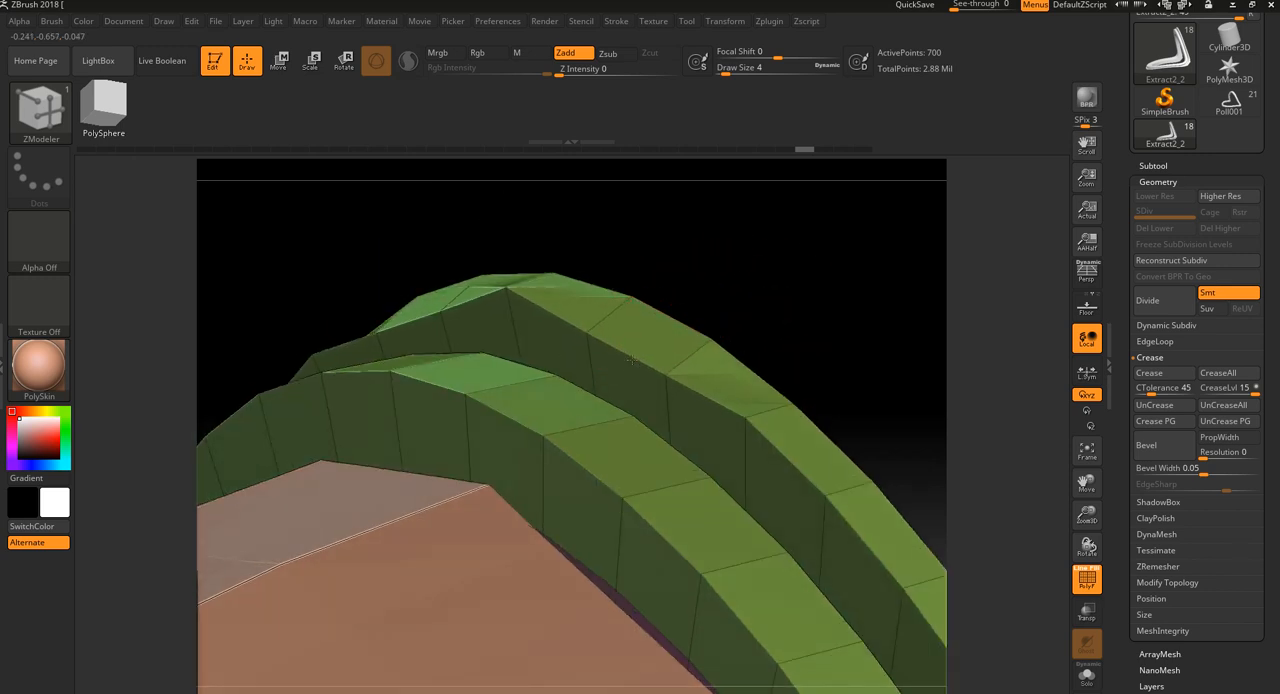
mouse_move(516, 288)
mouse_down()
mouse_move(646, 277)
mouse_move(540, 285)
mouse_up()
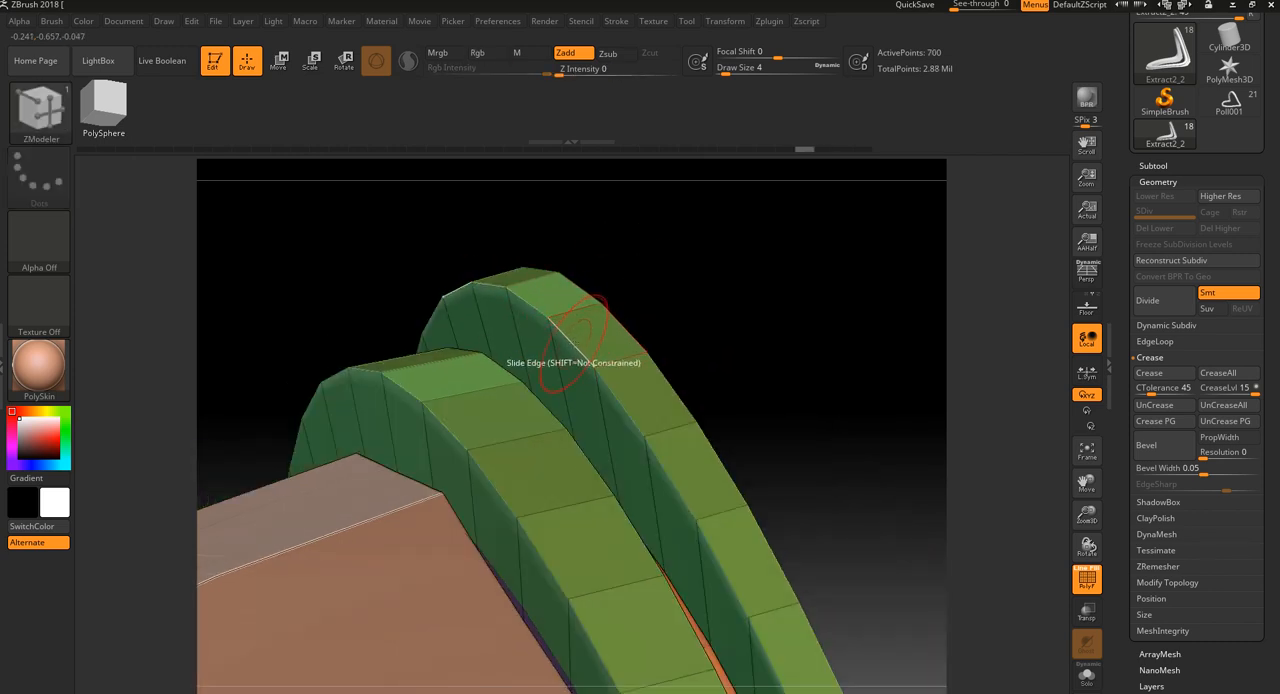
drag(574, 345, 581, 365)
key(ctrl+z)
Set the Slide target to EdgeLoop Partial and test it on the outer band's groove-side edge loop
key(space)
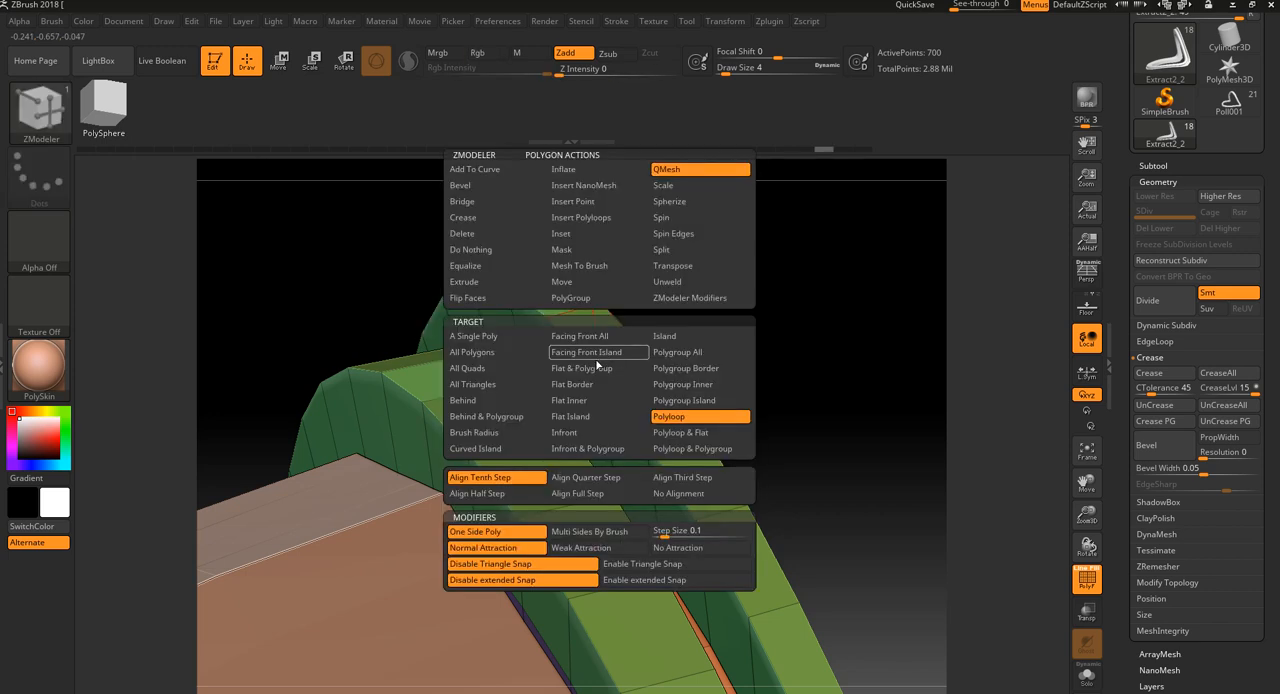
key(space)
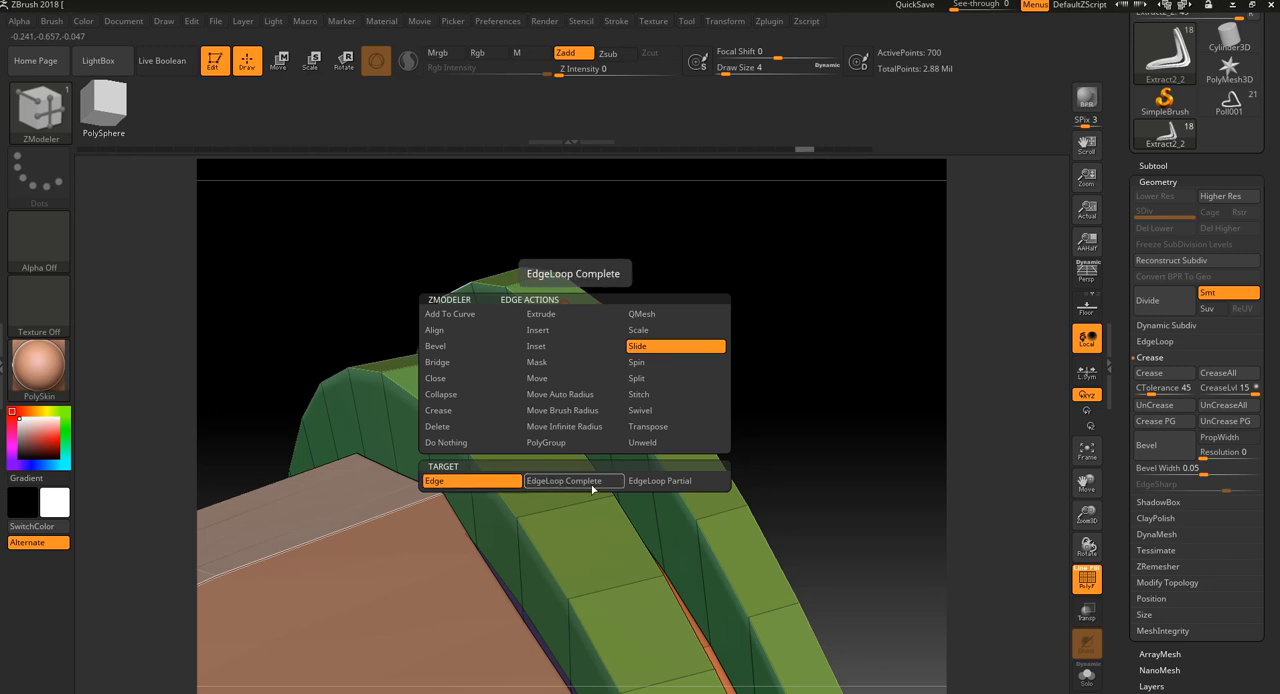
click(688, 483)
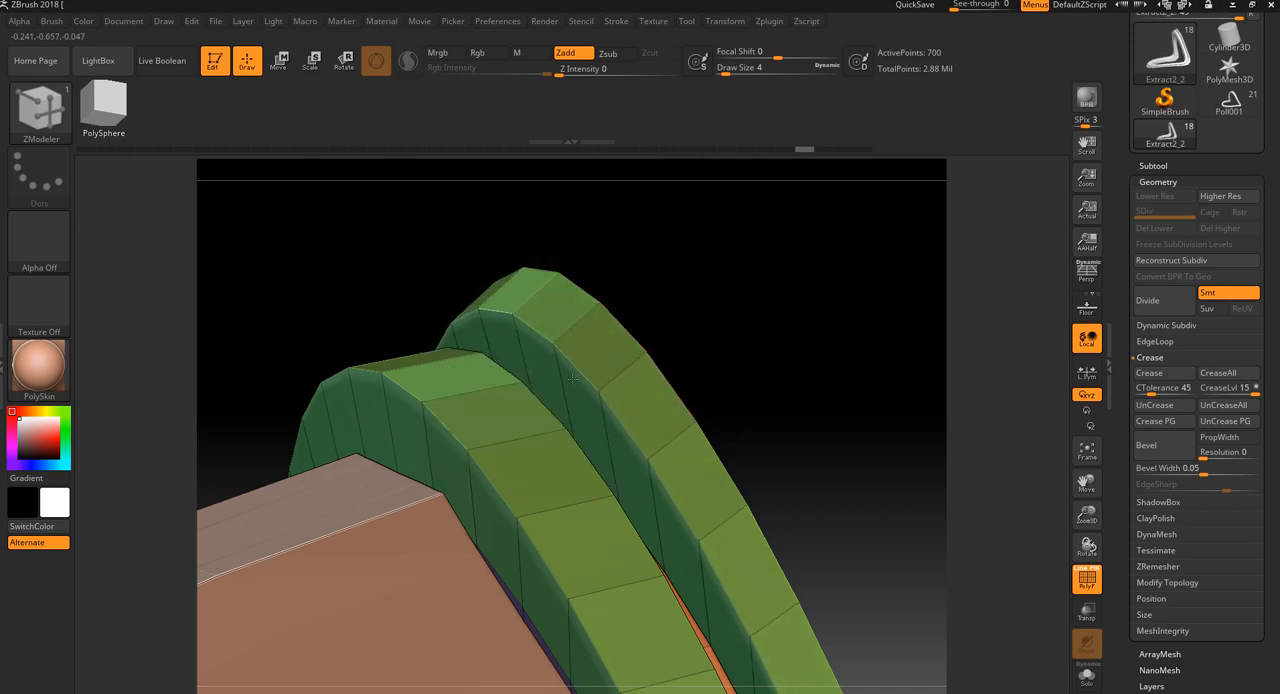
drag(771, 330, 730, 225)
right_drag(730, 225, 729, 242)
alt+right_drag(735, 351, 672, 382)
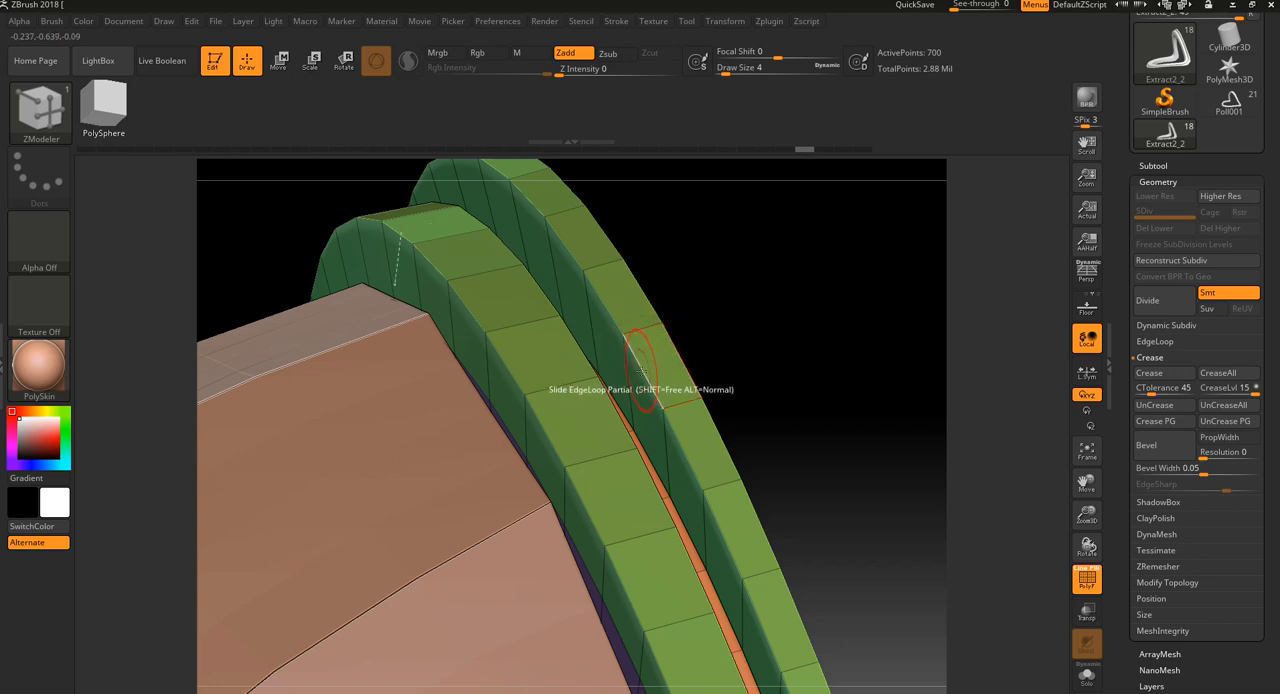
mouse_move(785, 480)
mouse_down()
mouse_move(800, 471)
mouse_move(794, 394)
mouse_move(695, 355)
mouse_move(776, 466)
mouse_up()
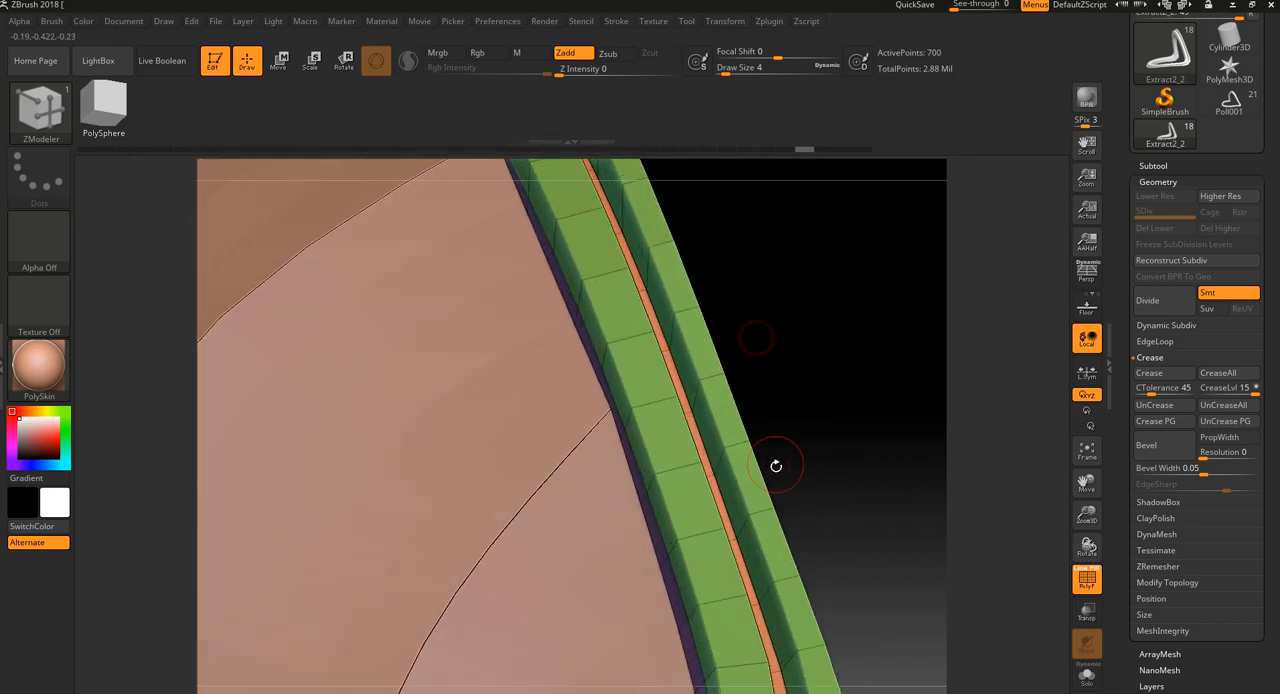
drag(753, 317, 774, 403)
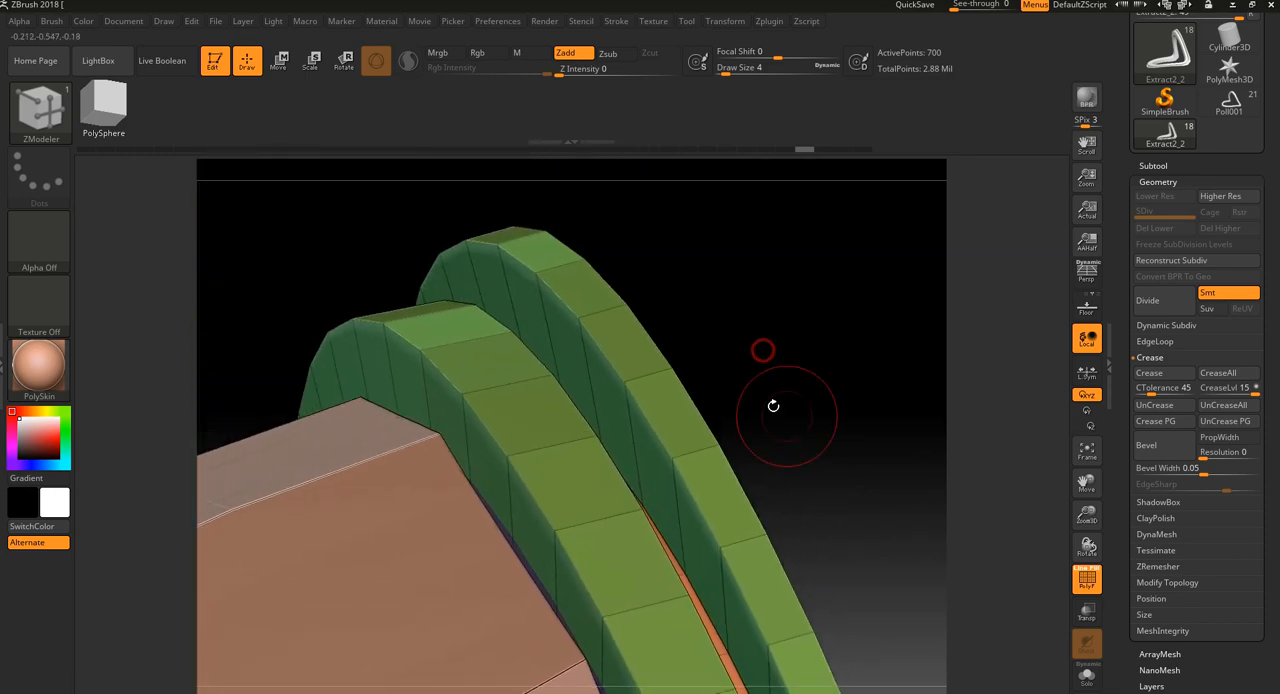
Slide the outer band's groove-side edge loop toward the groove and inspect the slanted band from both sides
key(space)
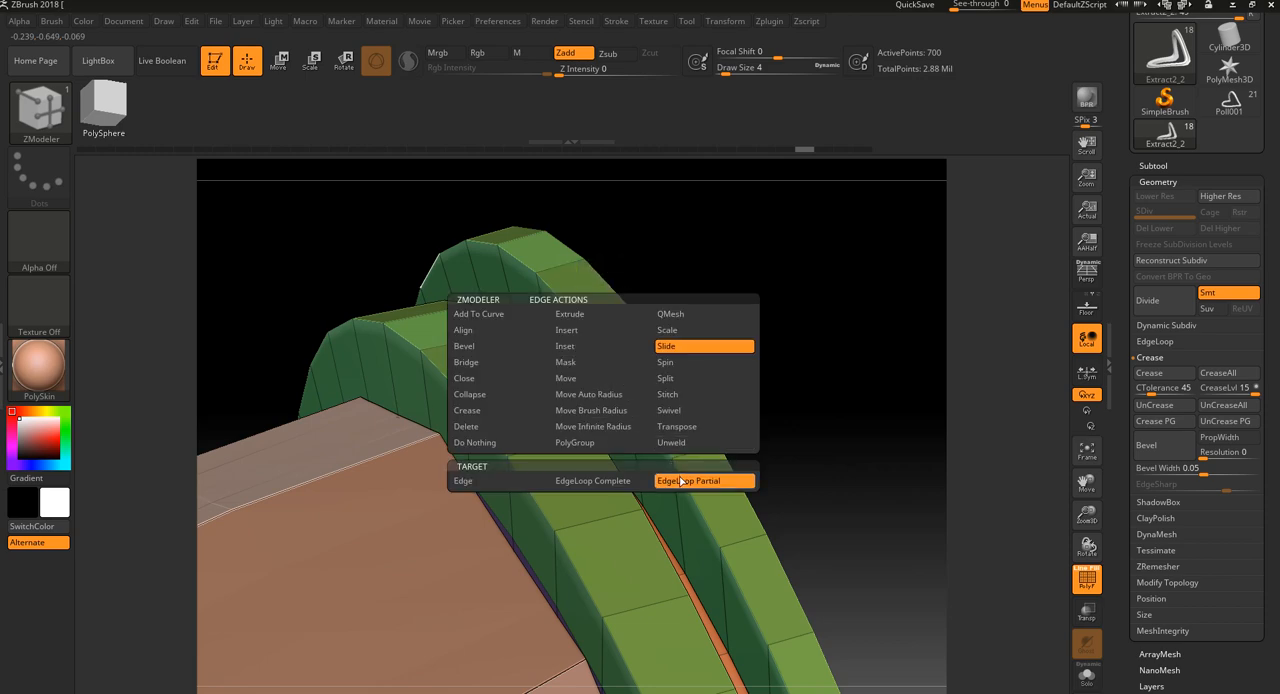
drag(637, 405, 631, 443)
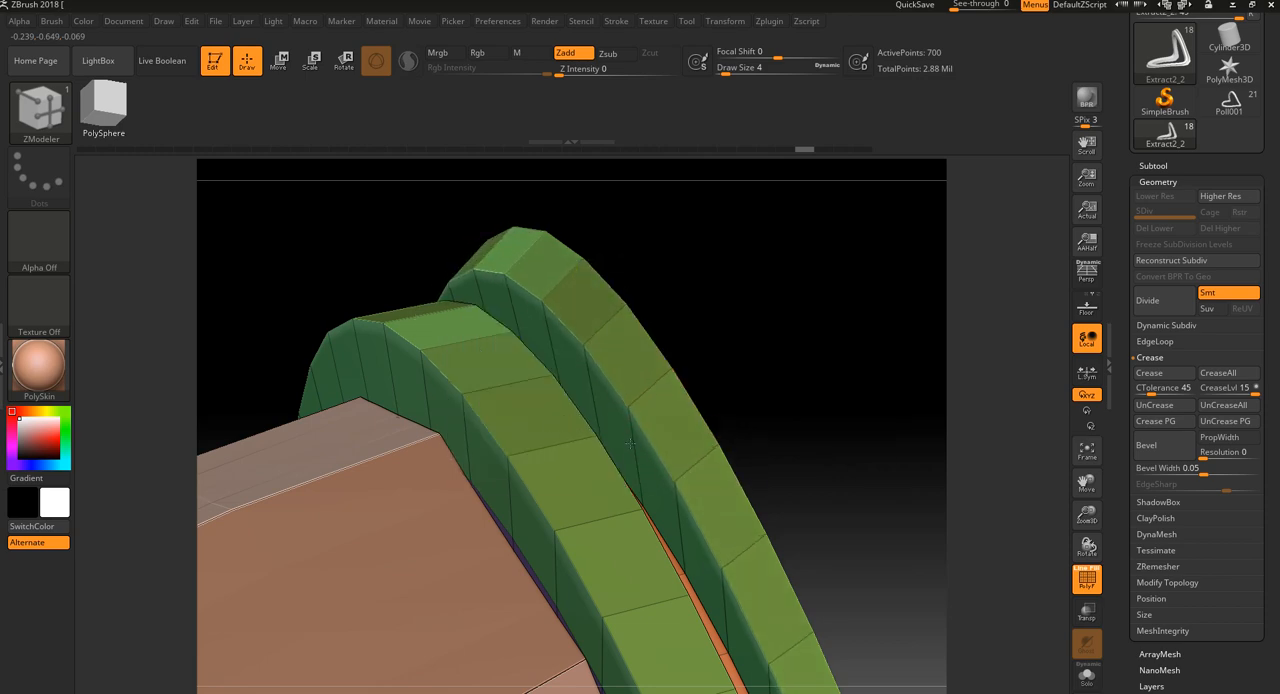
drag(733, 380, 699, 481)
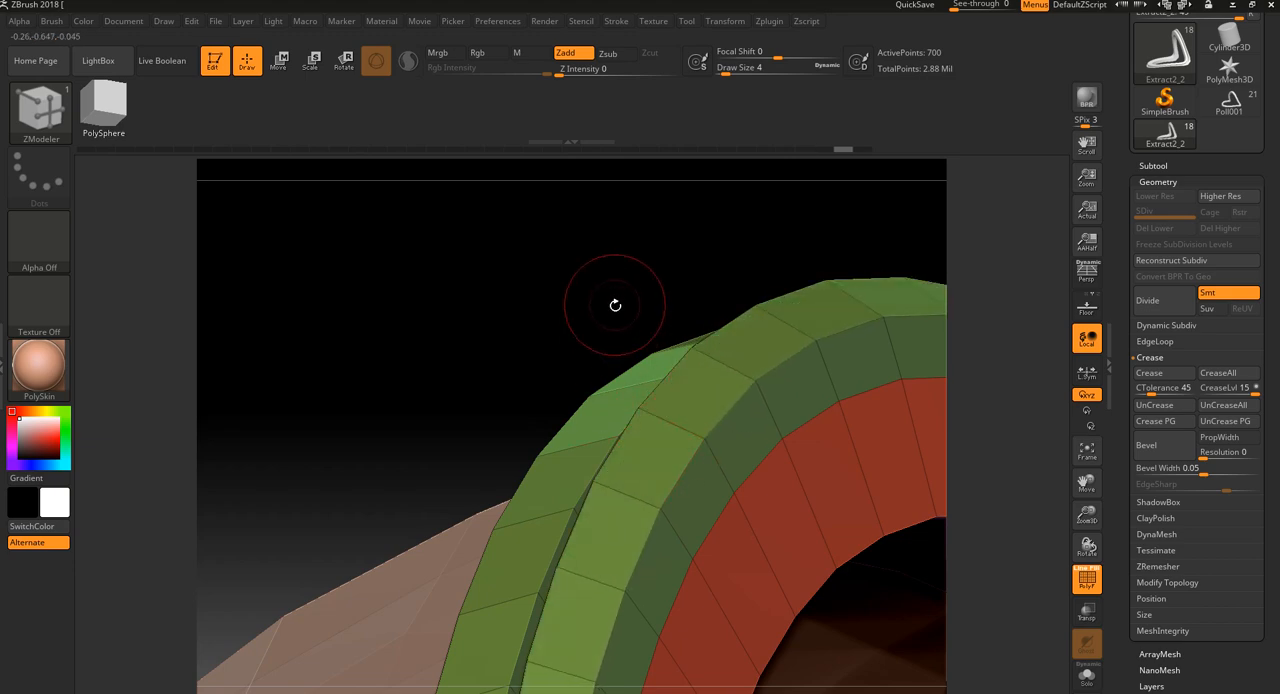
drag(615, 305, 530, 500)
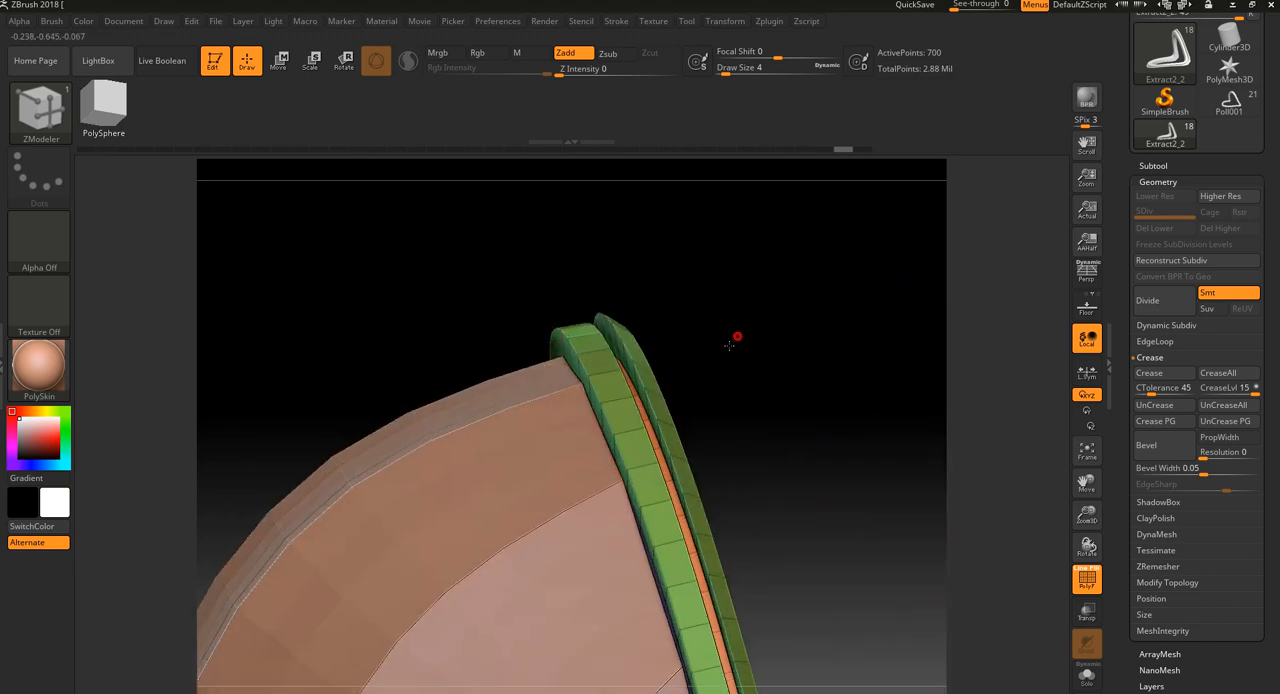
Slide the dome-side edge loop of the band nearest the dome downward to slant the band's outer face
drag(729, 344, 640, 311)
drag(563, 366, 630, 350)
drag(746, 326, 711, 357)
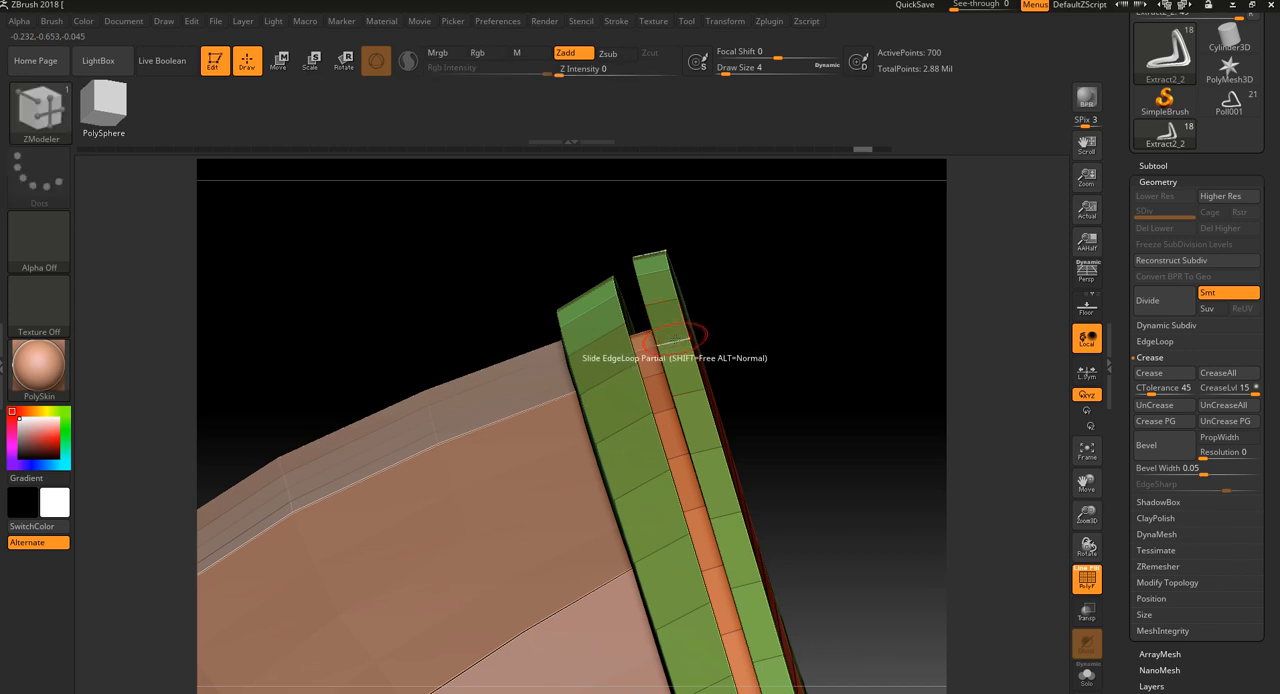
Insert a single edge loop along the middle of the outer band and slide it outward to form a ridge
key(space)
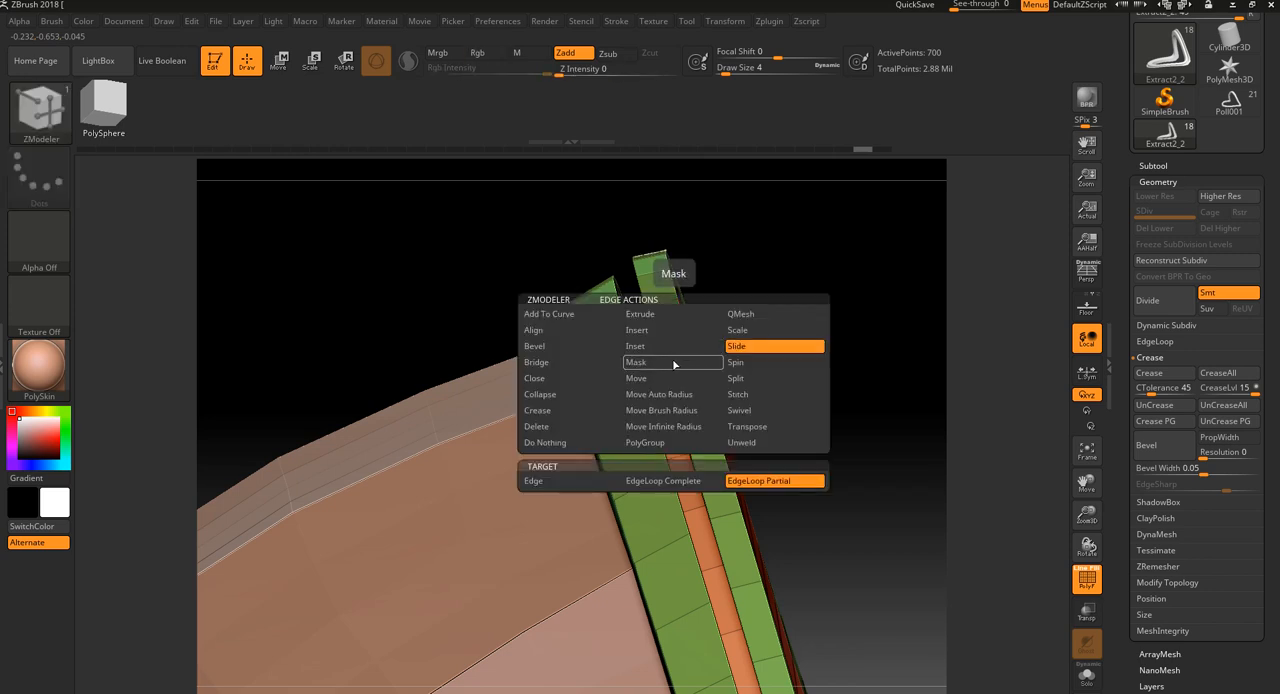
click(667, 346)
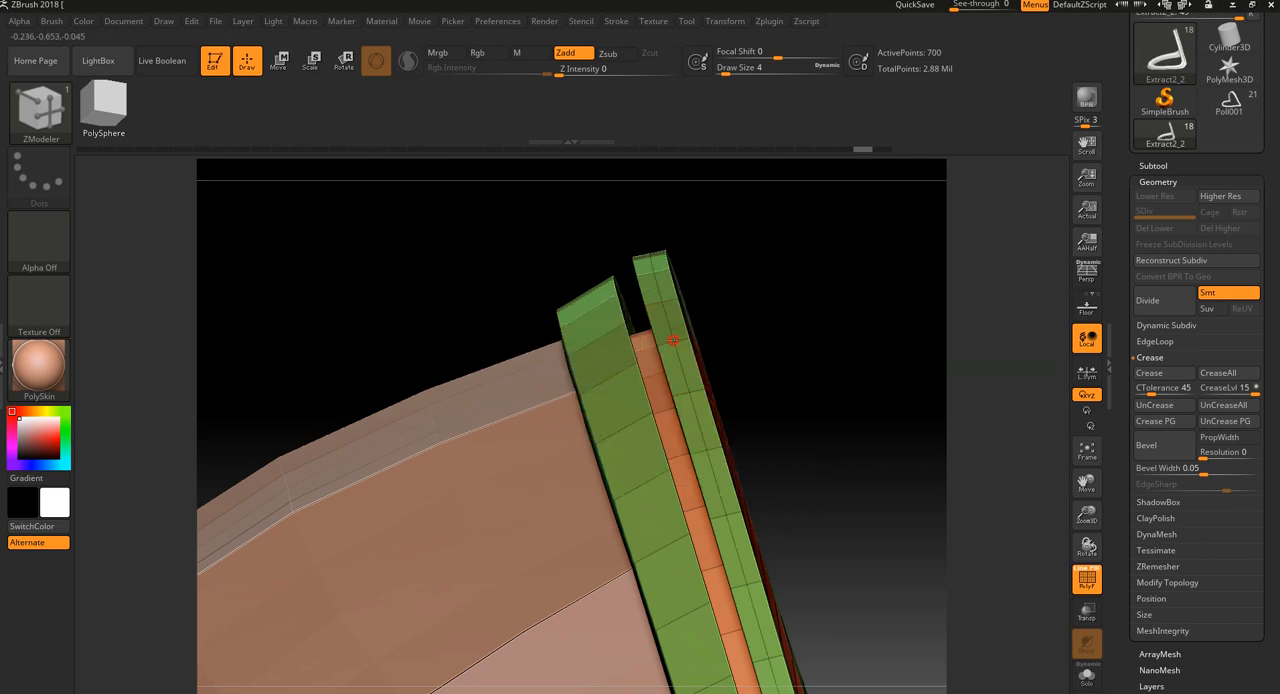
key(space)
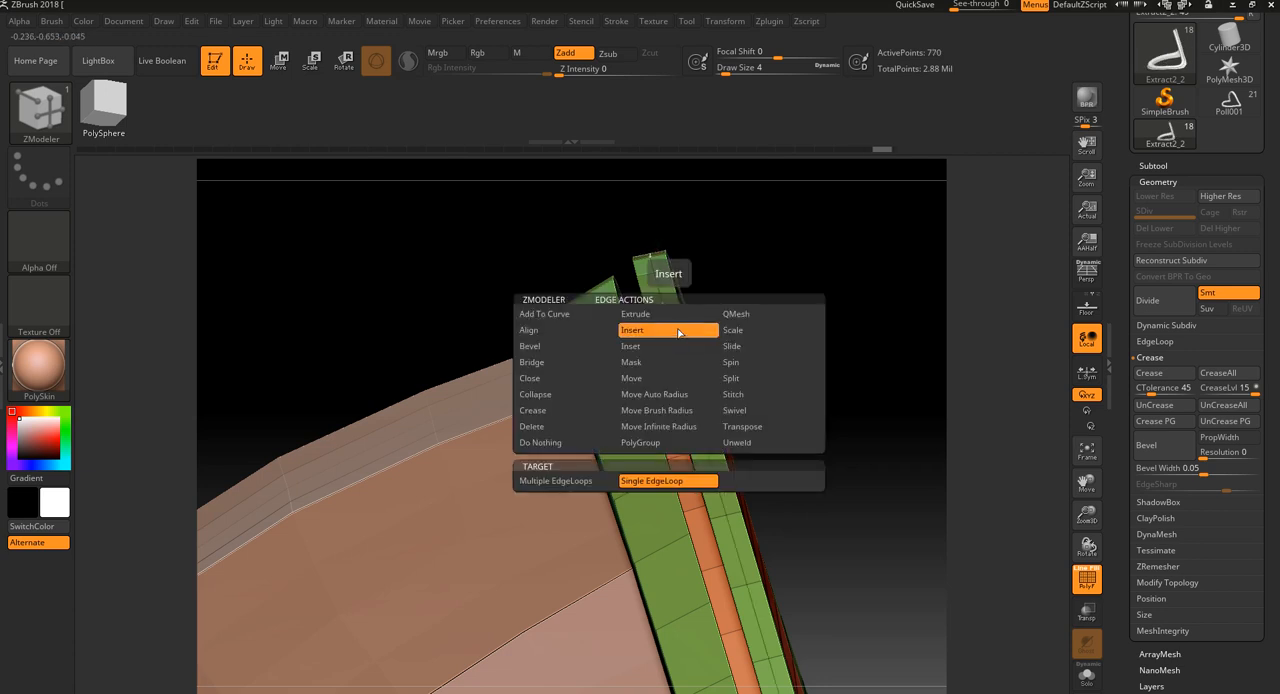
click(737, 347)
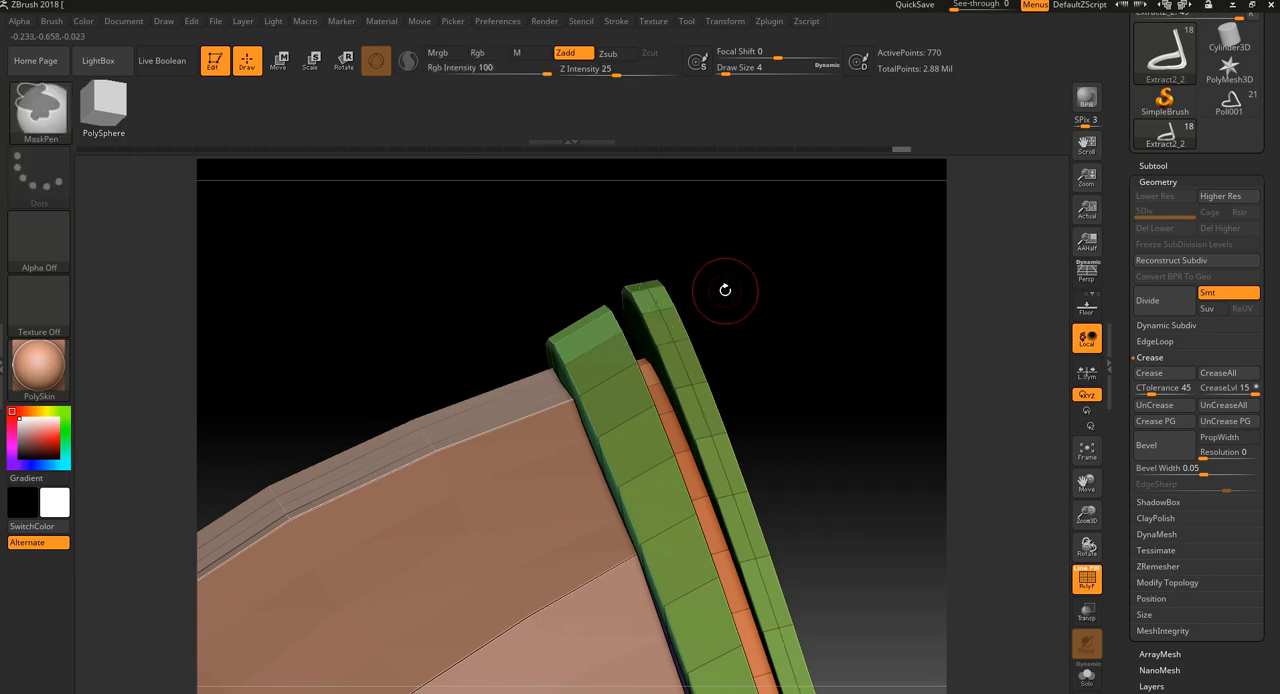
mouse_move(726, 289)
mouse_down()
mouse_move(746, 323)
mouse_move(632, 343)
mouse_move(730, 310)
mouse_move(714, 300)
mouse_move(740, 266)
mouse_up()
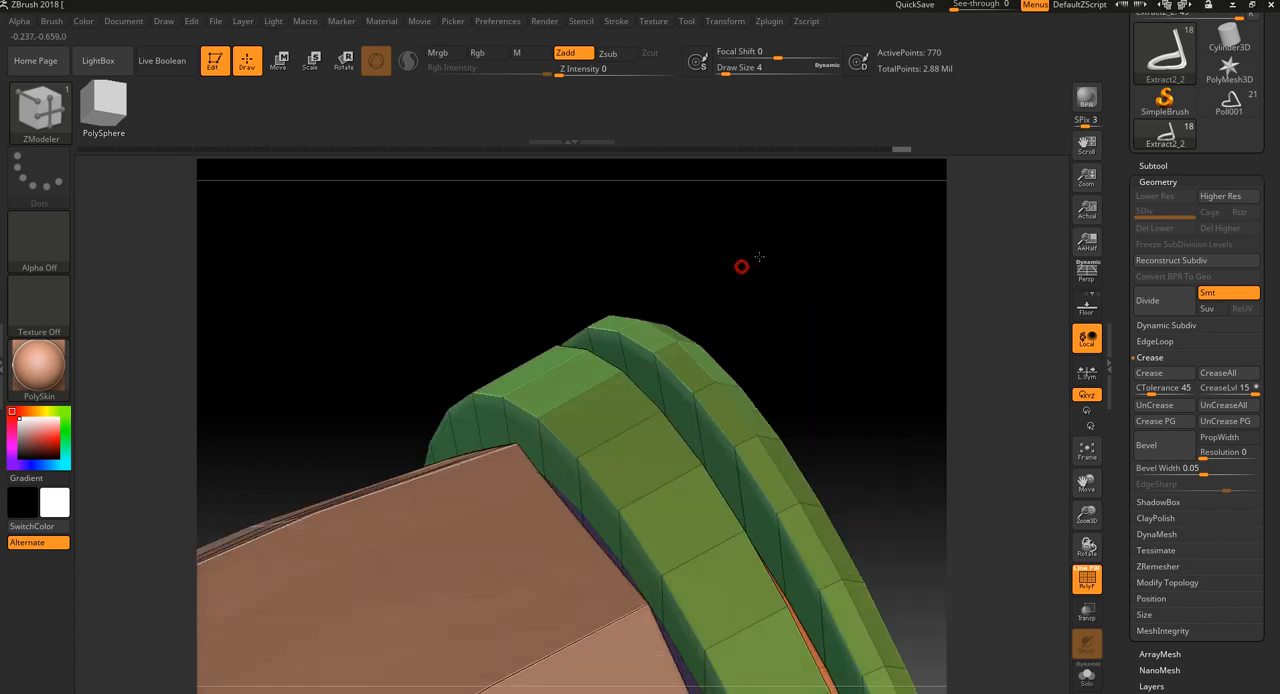
drag(655, 328, 714, 298)
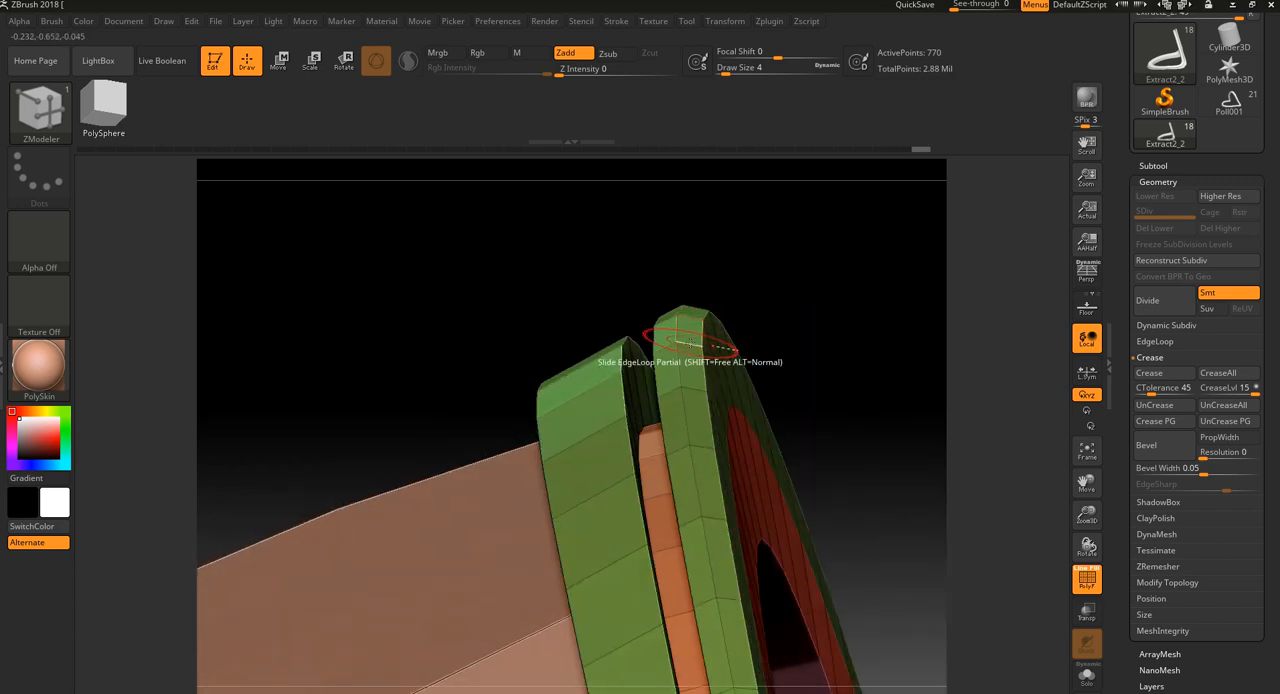
Insert another single edge loop between the outer band's ridge and its groove-side edge, and slide it outward to round the profile
key(space)
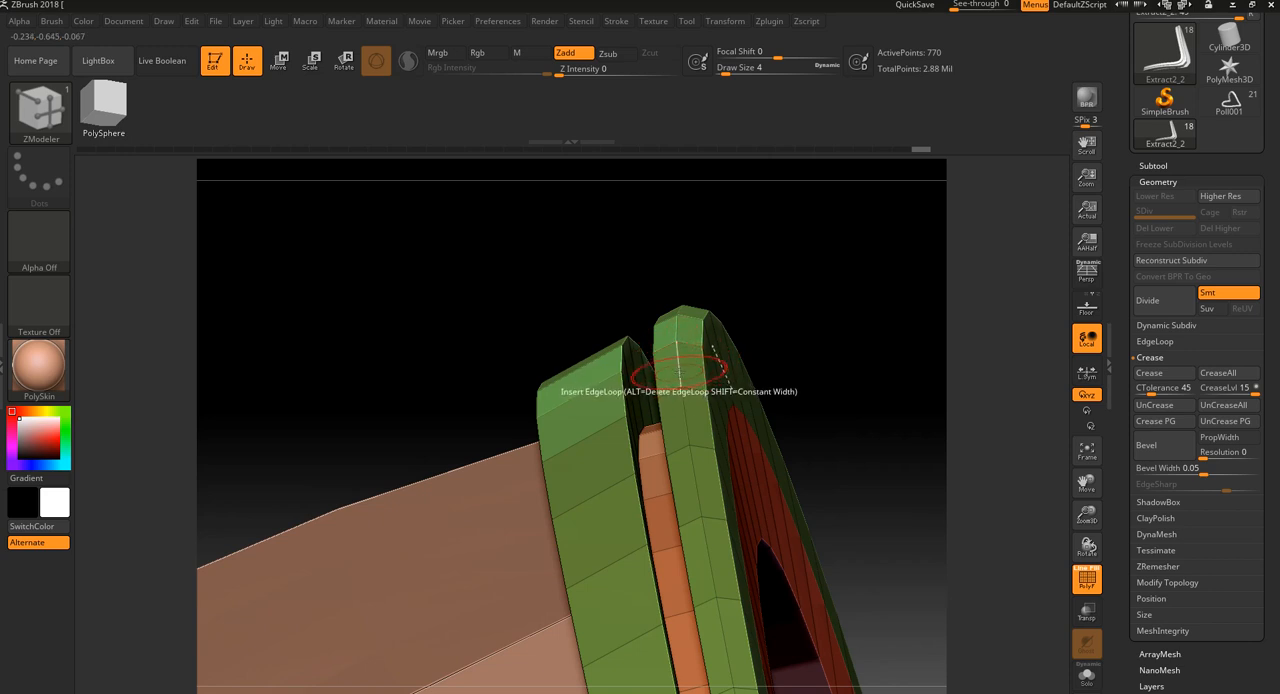
click(667, 393)
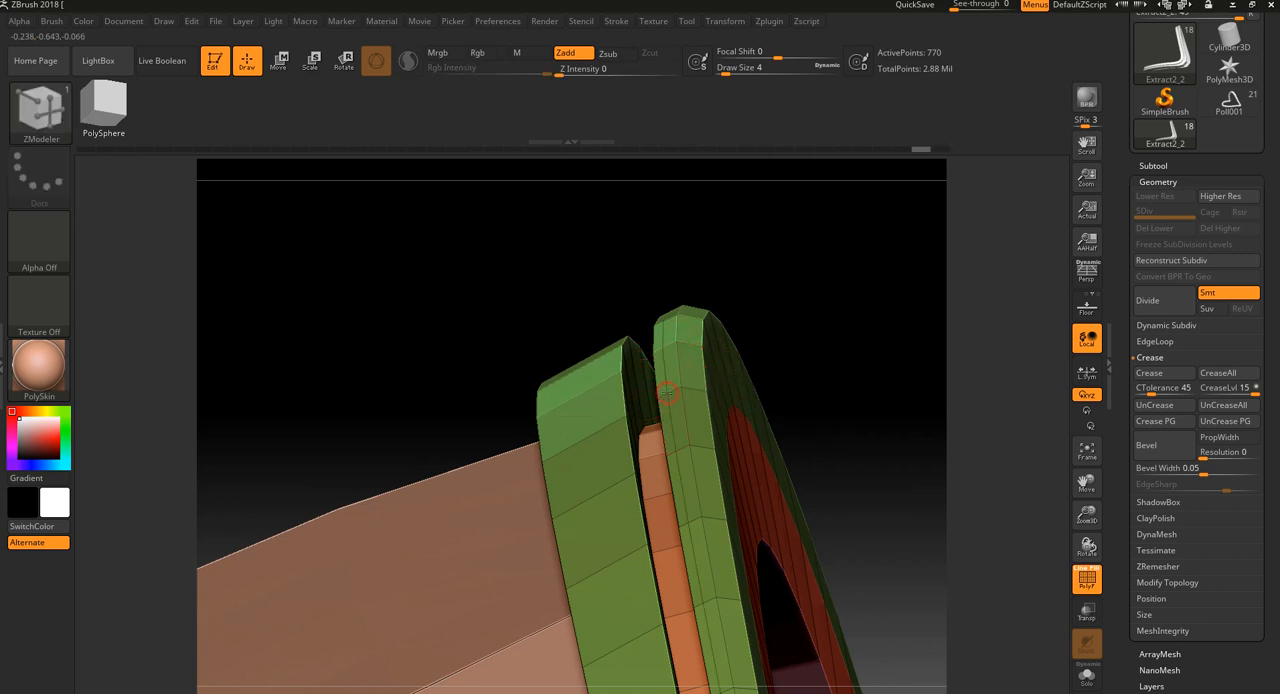
drag(722, 303, 790, 294)
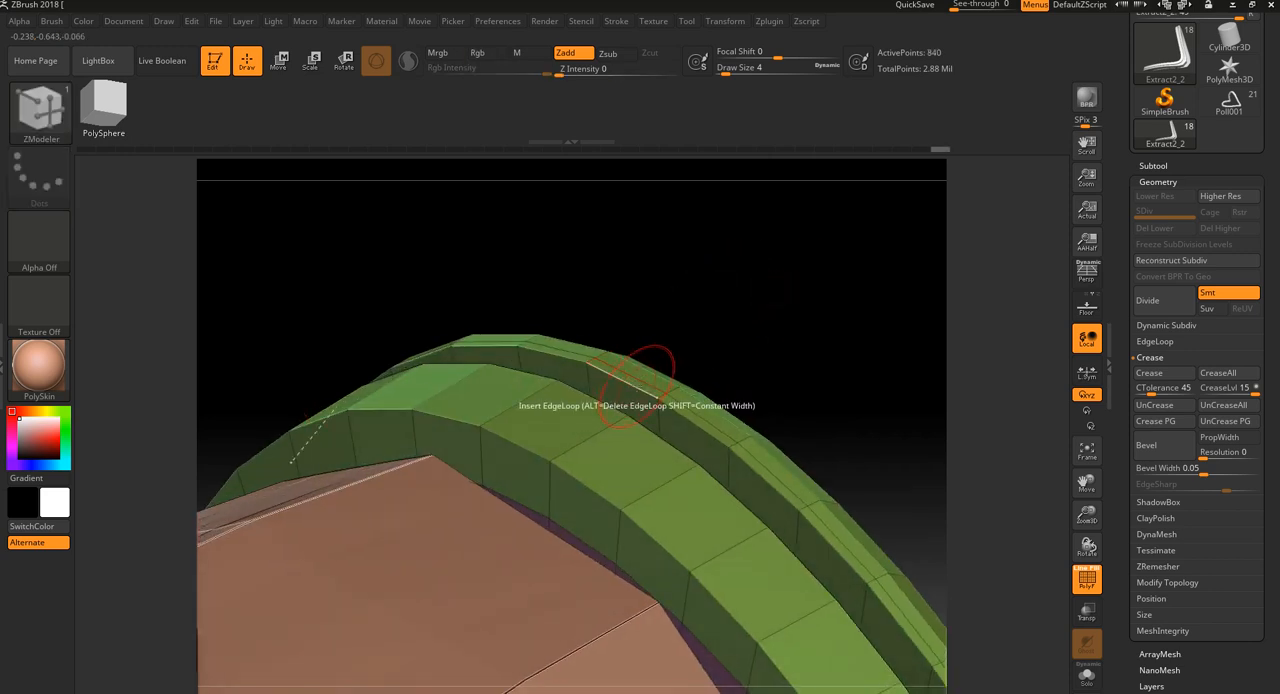
key(space)
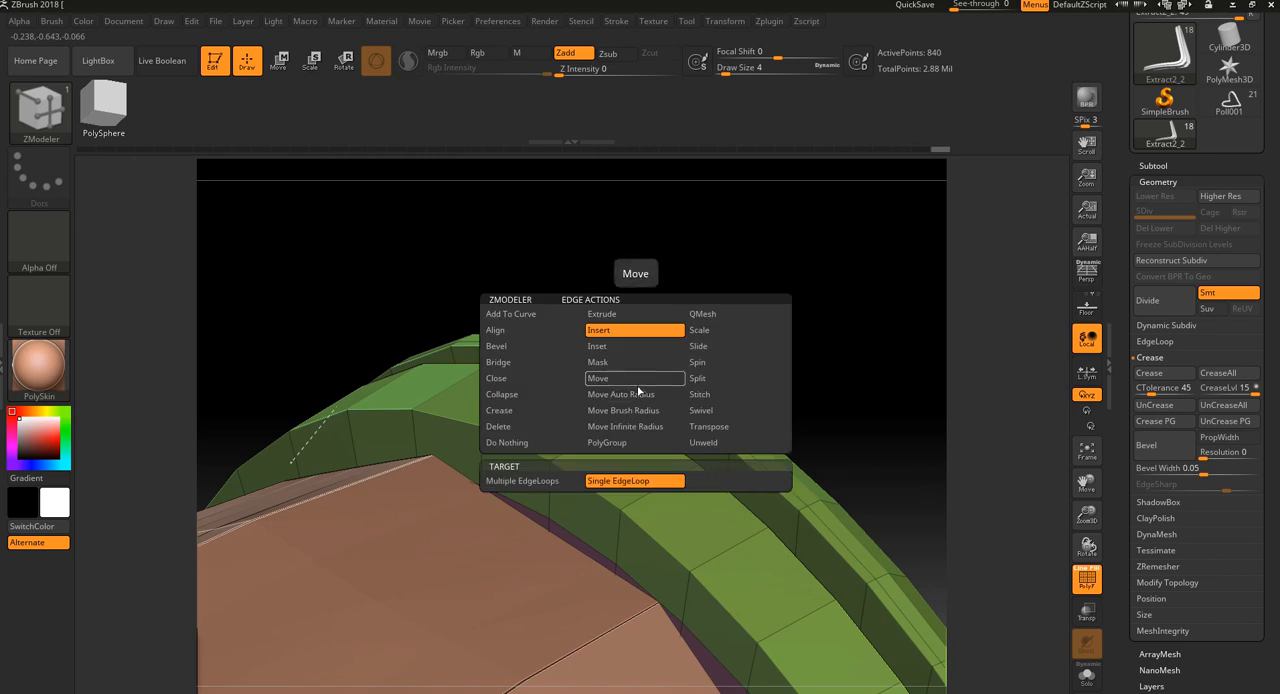
click(697, 346)
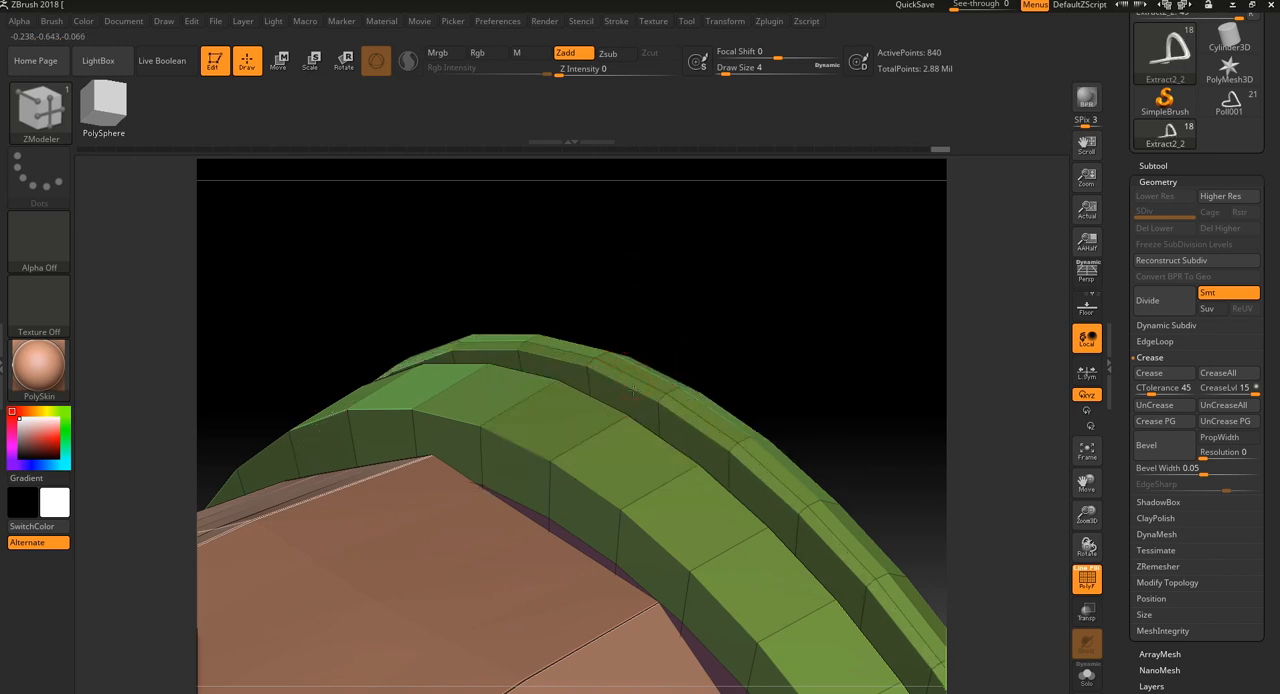
mouse_move(766, 322)
mouse_down()
mouse_move(737, 303)
mouse_move(763, 306)
mouse_up()
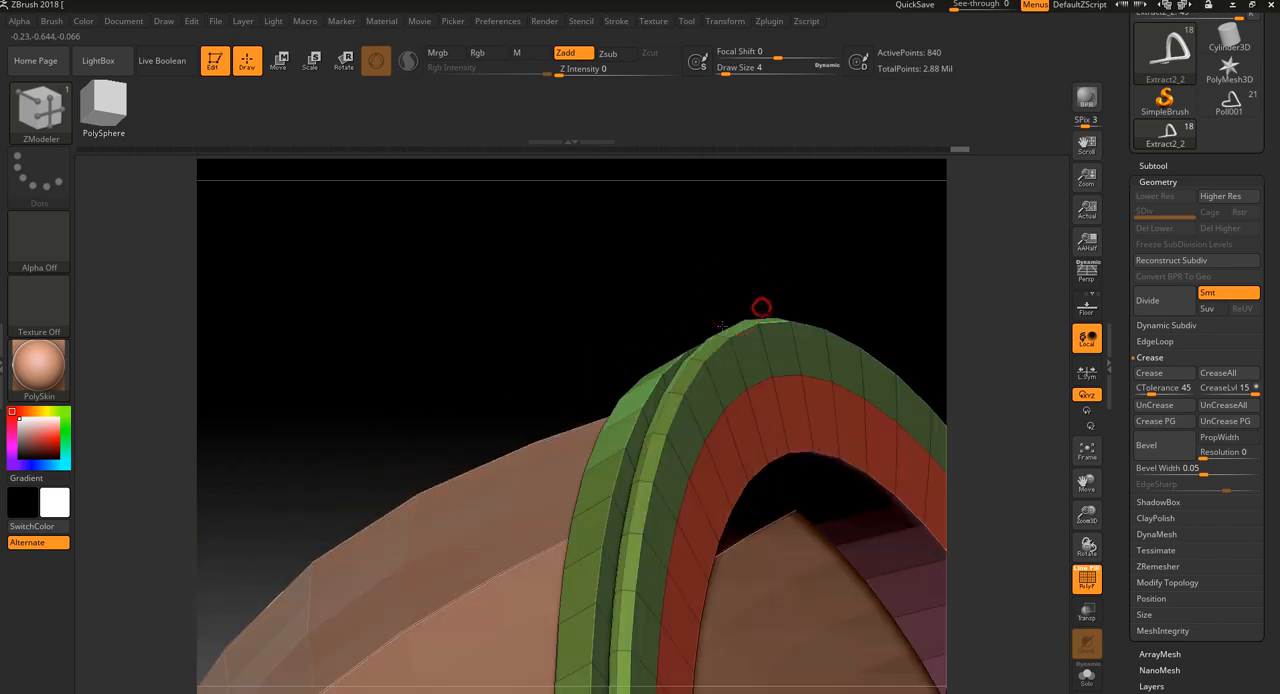
Examine the outer band from both sides with the wireframe hidden, and compare the rim with earlier undo states
key(shift+f)
drag(920, 308, 752, 429)
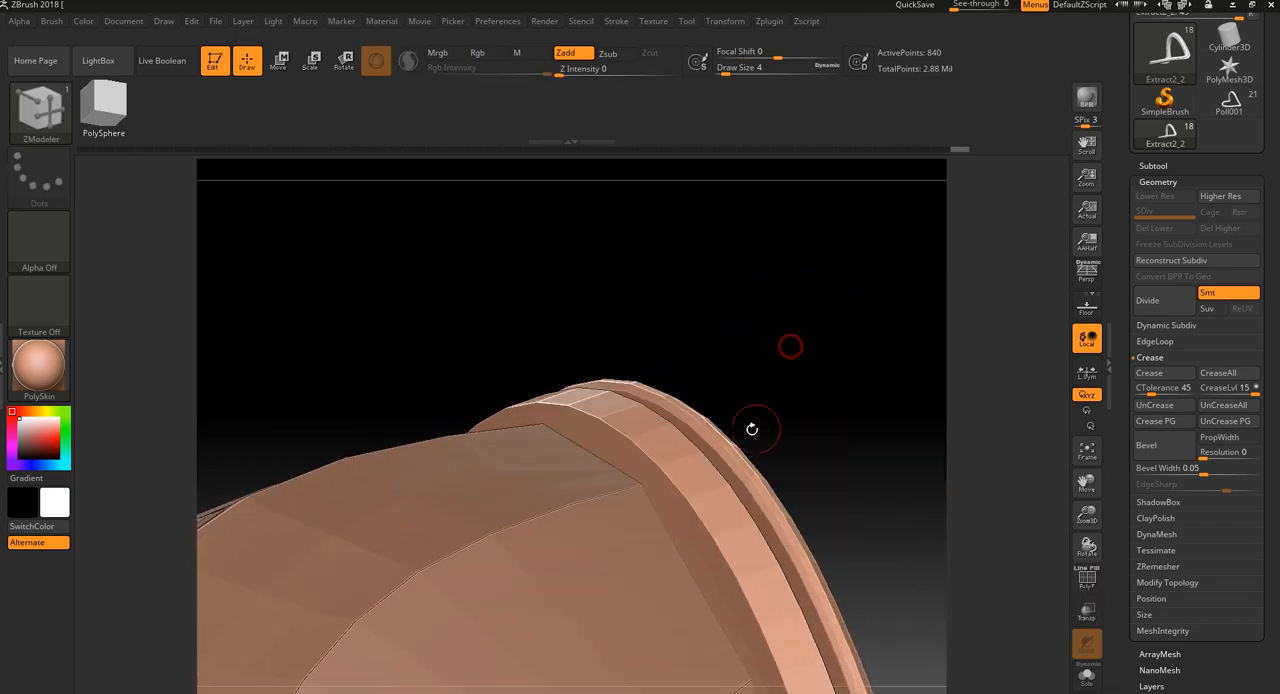
drag(794, 330, 634, 489)
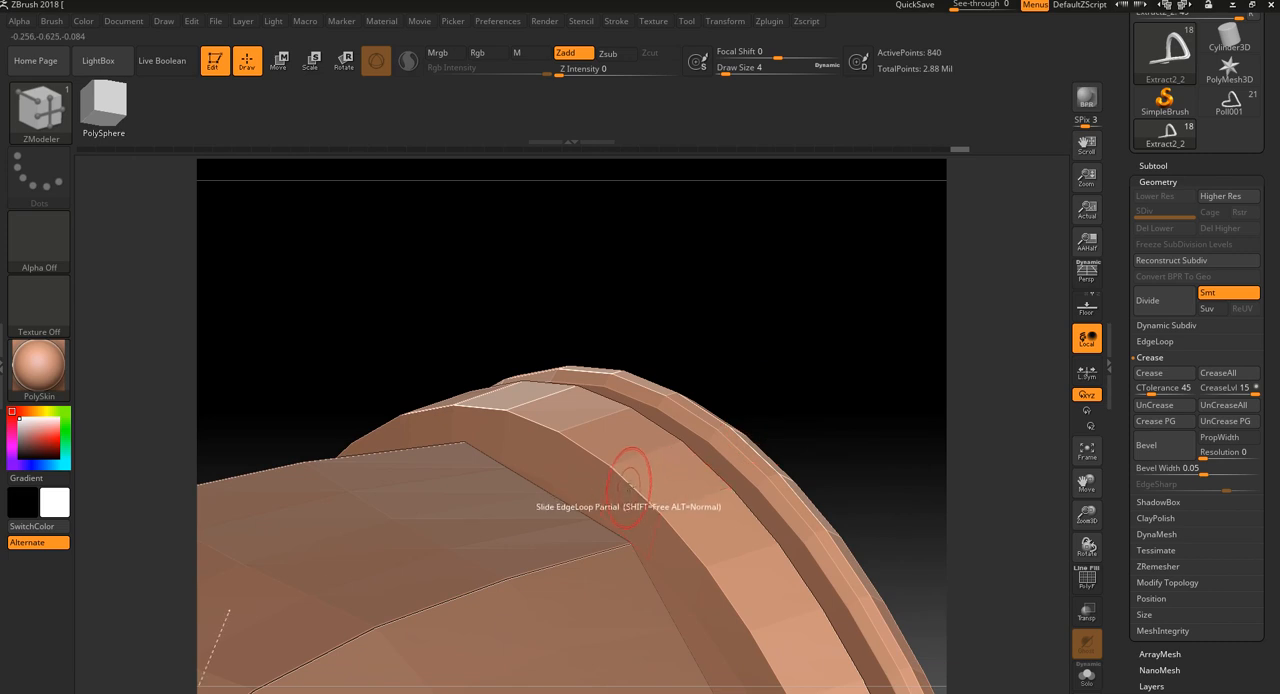
key(shift)
key(shift+f)
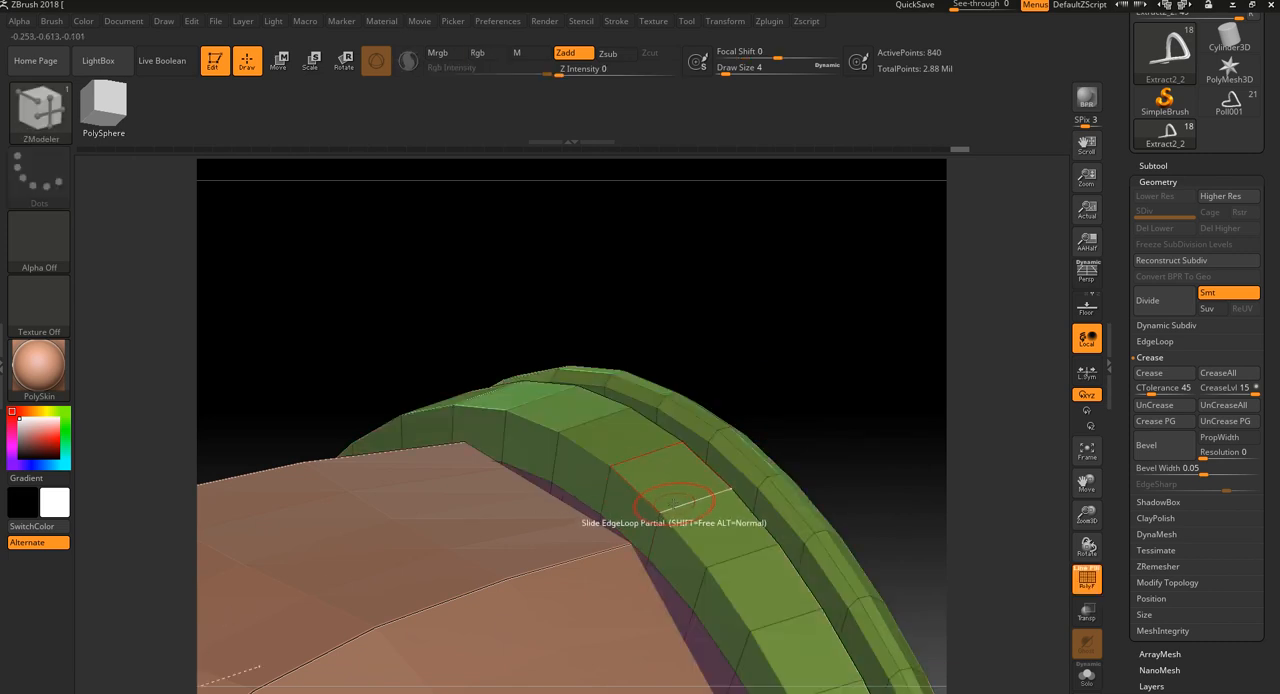
key(ctrl+z)
key(ctrl+z)
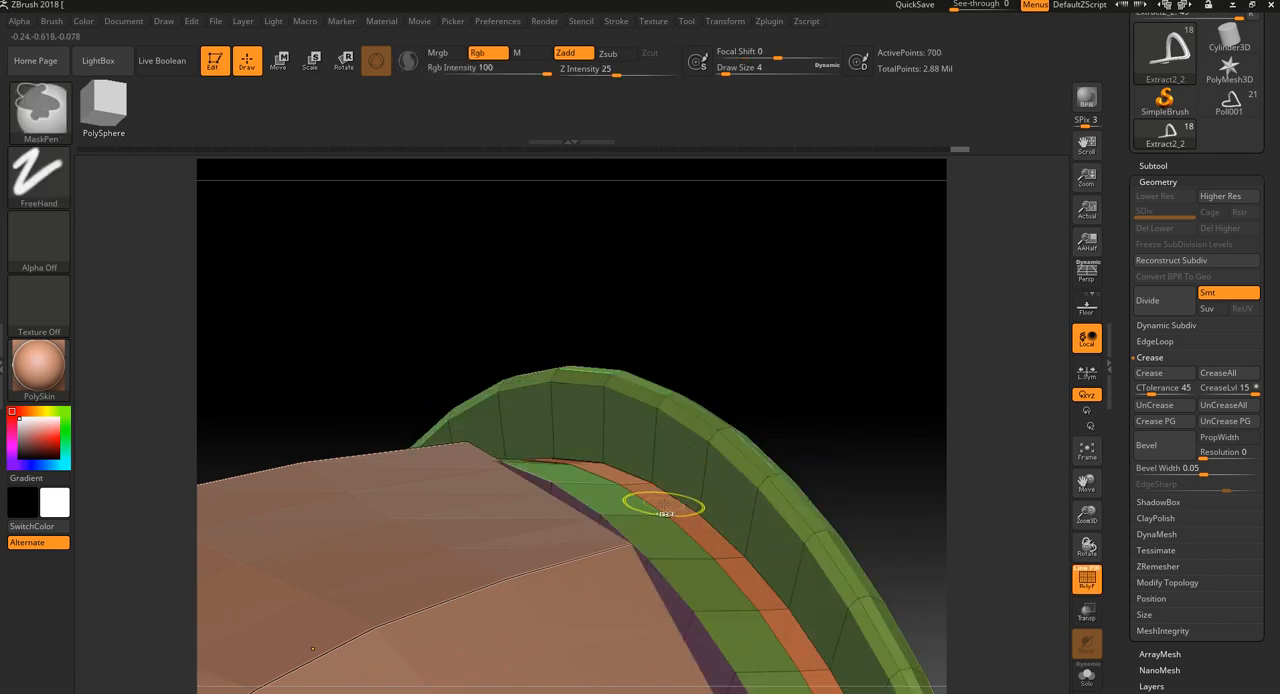
Insert a single edge loop close to the dome-side edge of the band nearest the dome, undoing the extra loop
key(space)
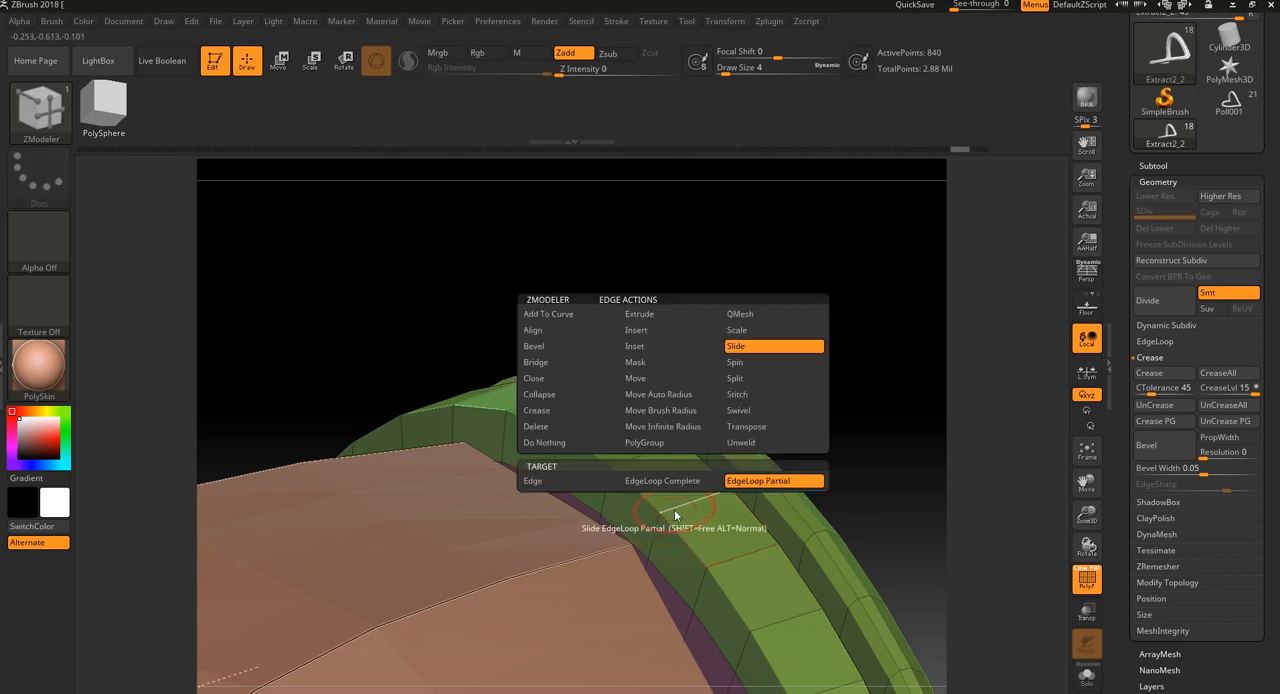
click(659, 338)
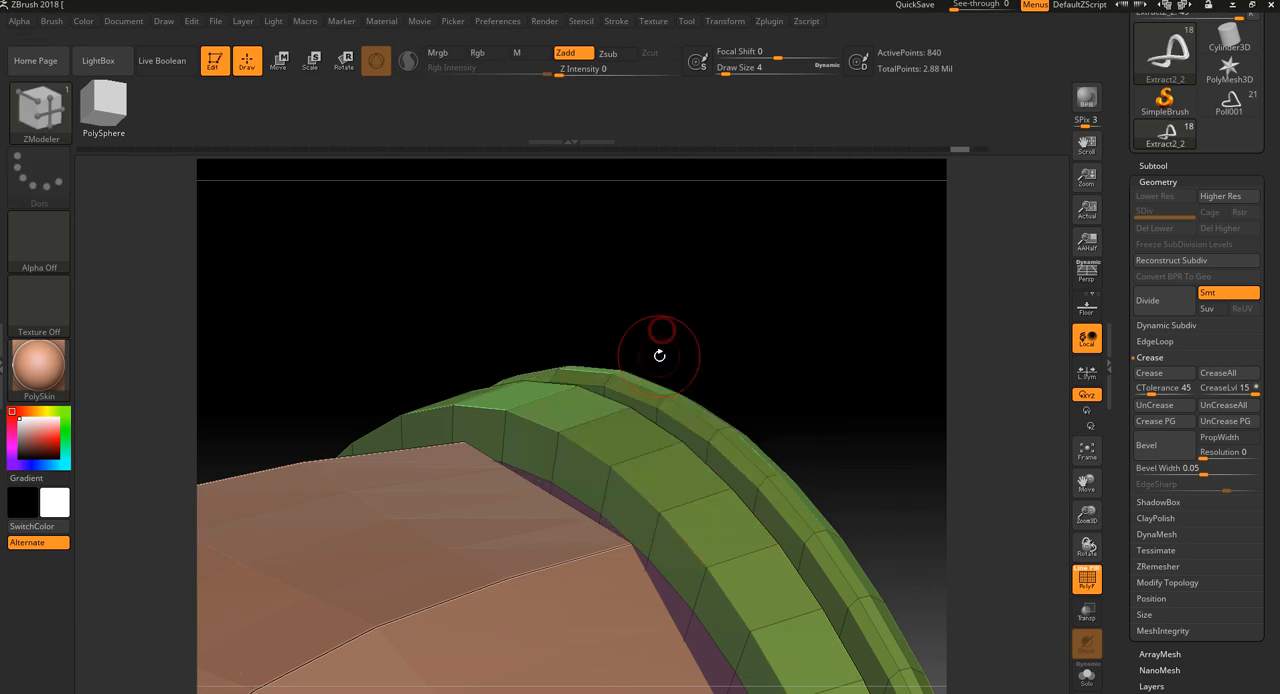
click(668, 500)
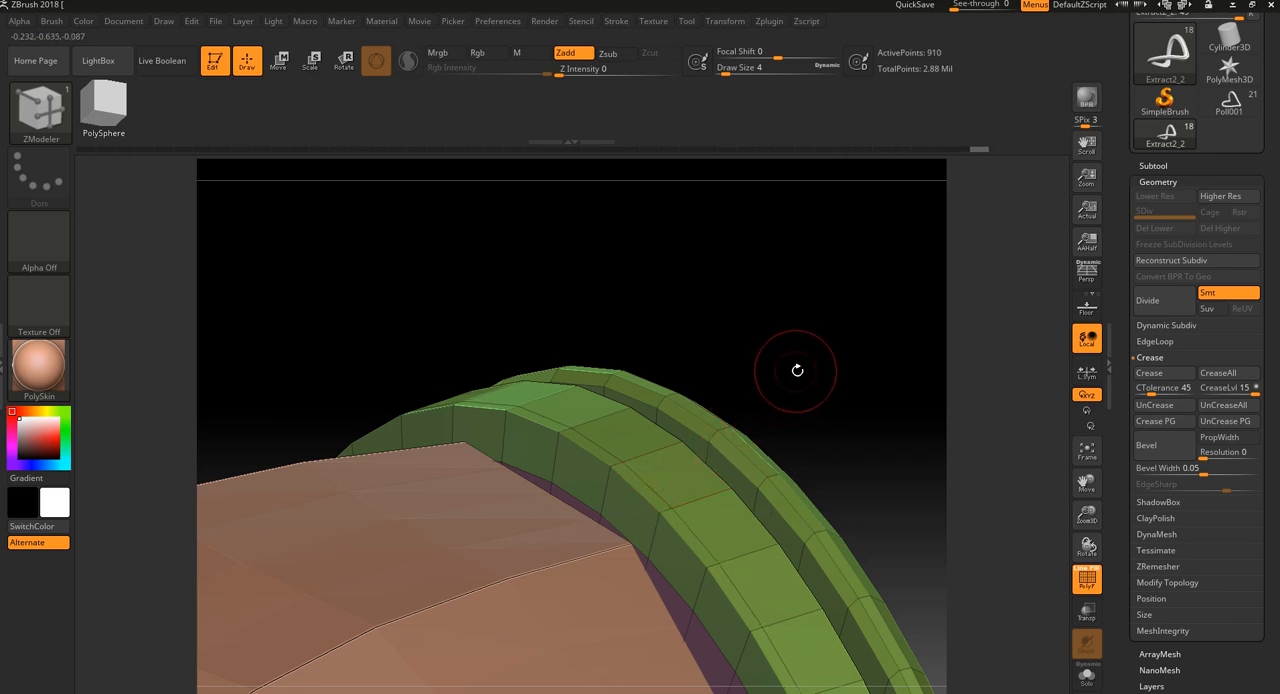
click(649, 494)
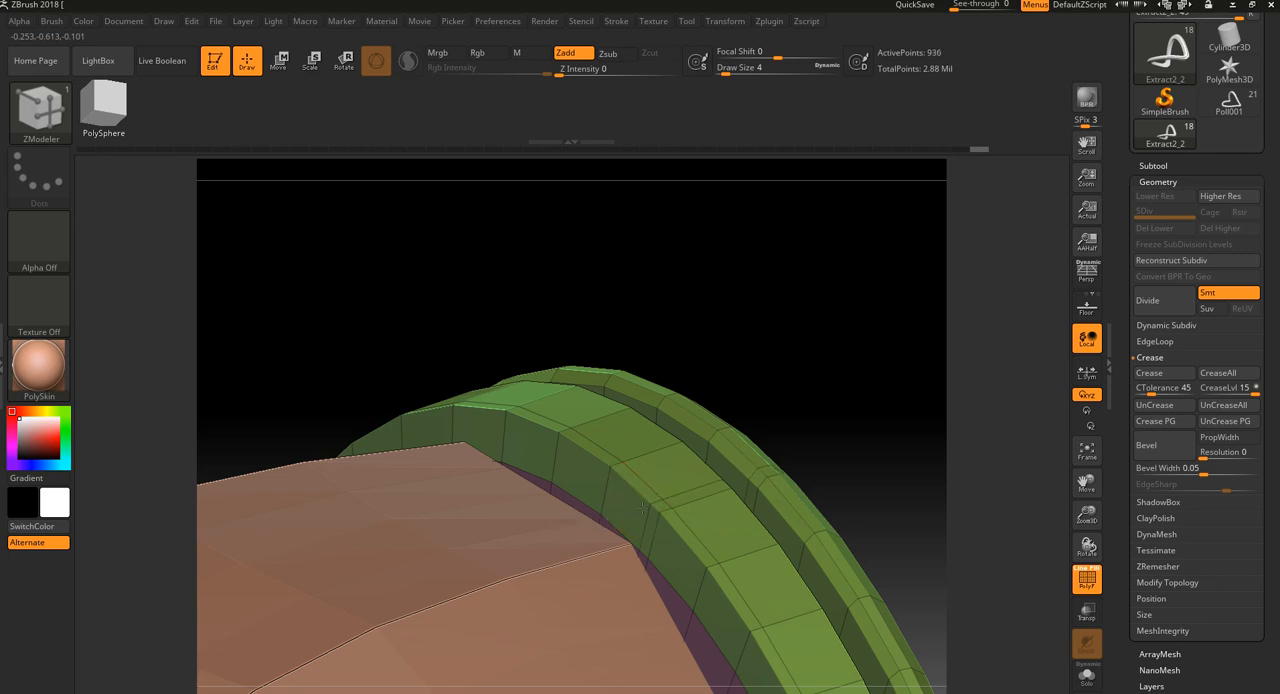
key(ctrl+z)
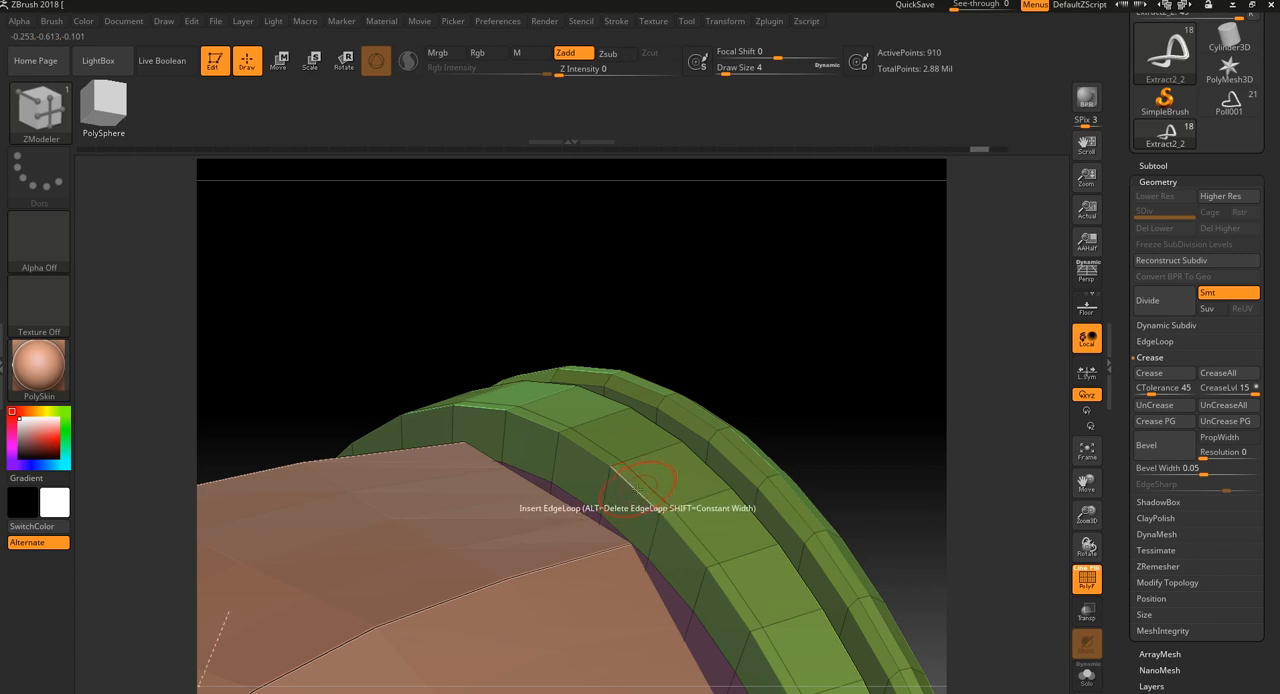
Slide the new edge loop on the band nearest the dome outward to bevel its dome-side corner
key(space)
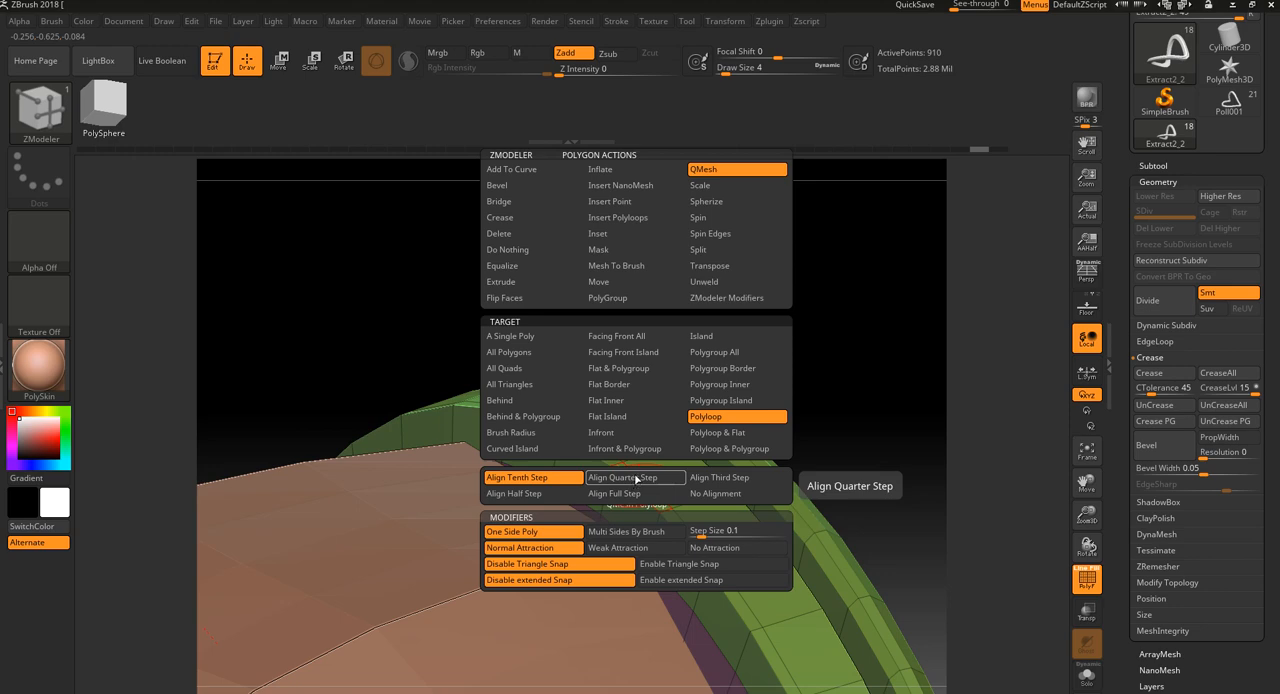
key(space)
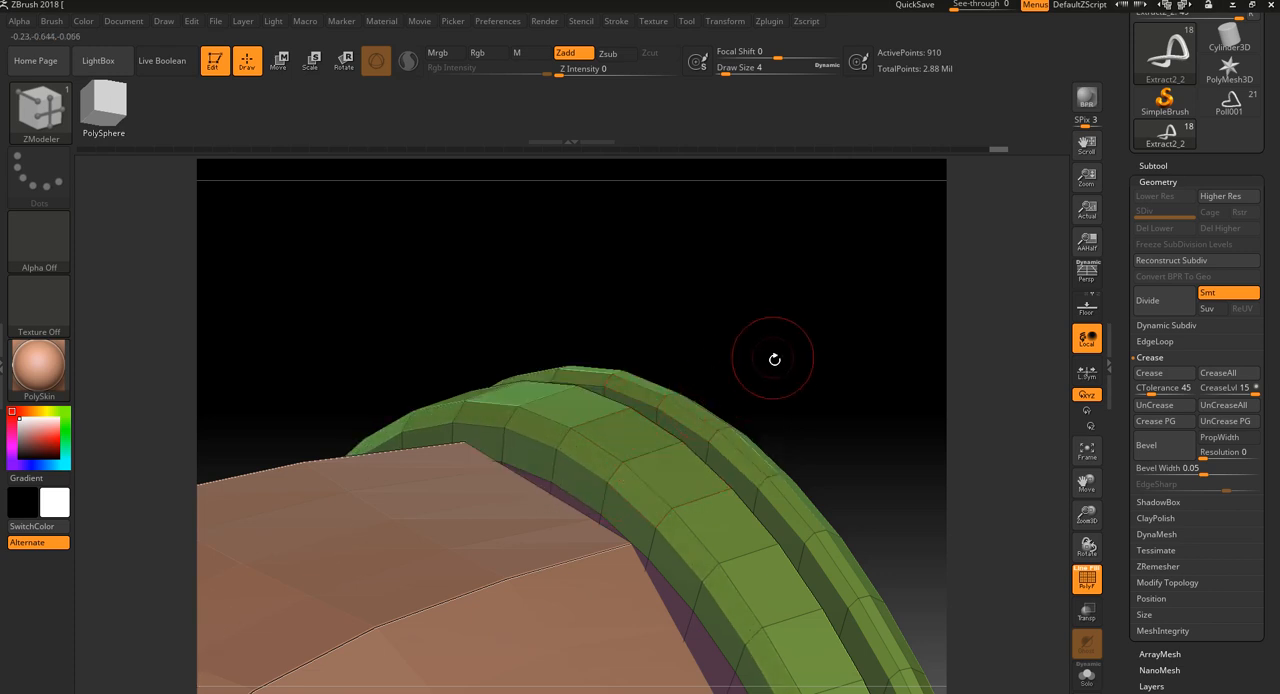
drag(771, 360, 692, 414)
drag(788, 327, 696, 388)
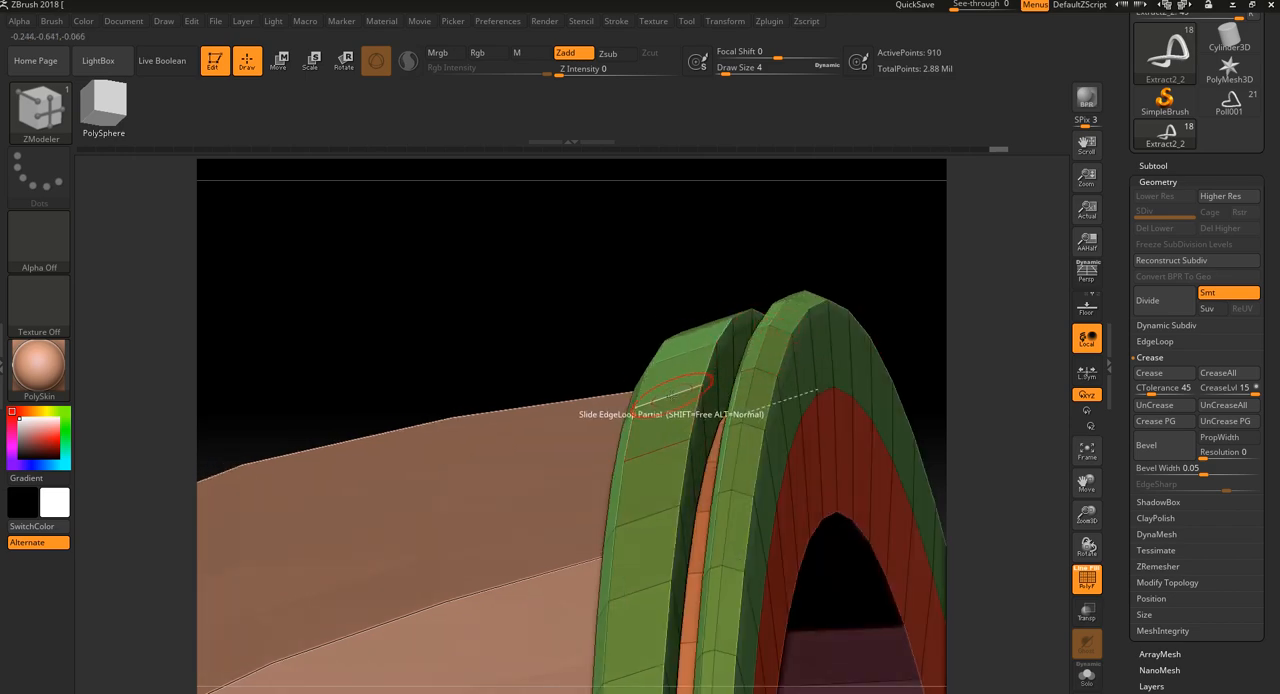
drag(652, 330, 686, 277)
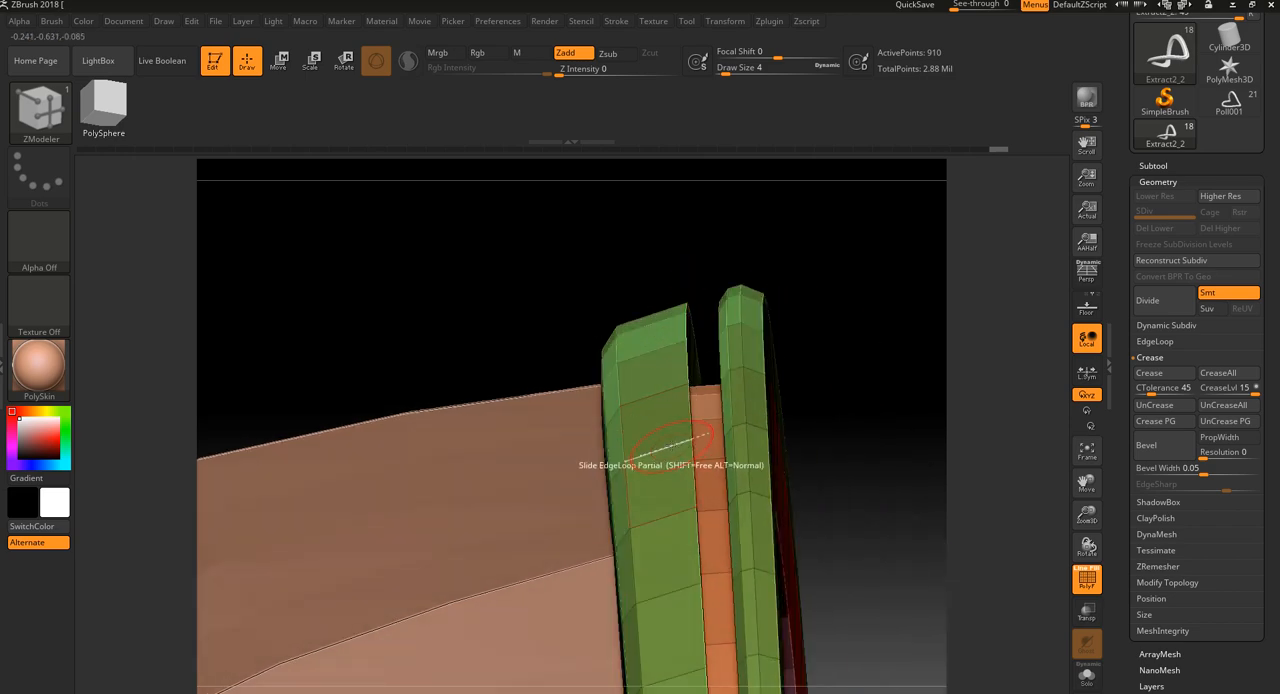
Insert a single edge loop close to the groove-side edge of the band nearest the dome, and quick-save the project
key(space)
click(657, 332)
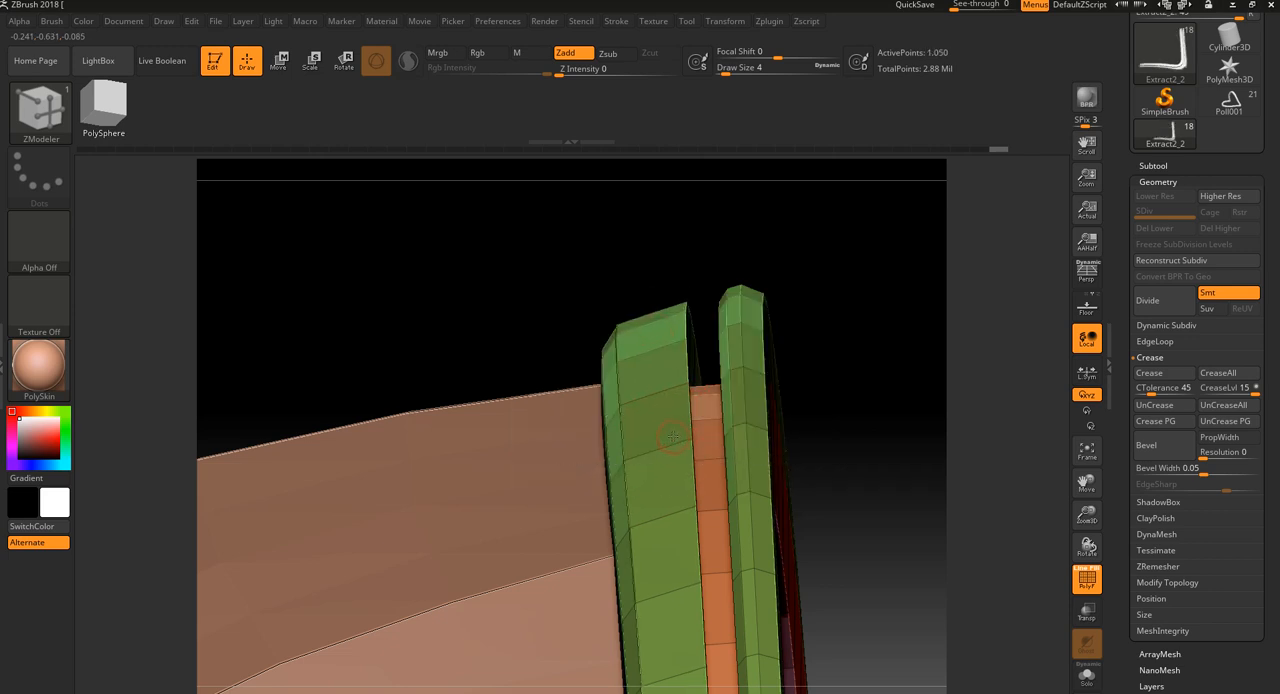
click(656, 443)
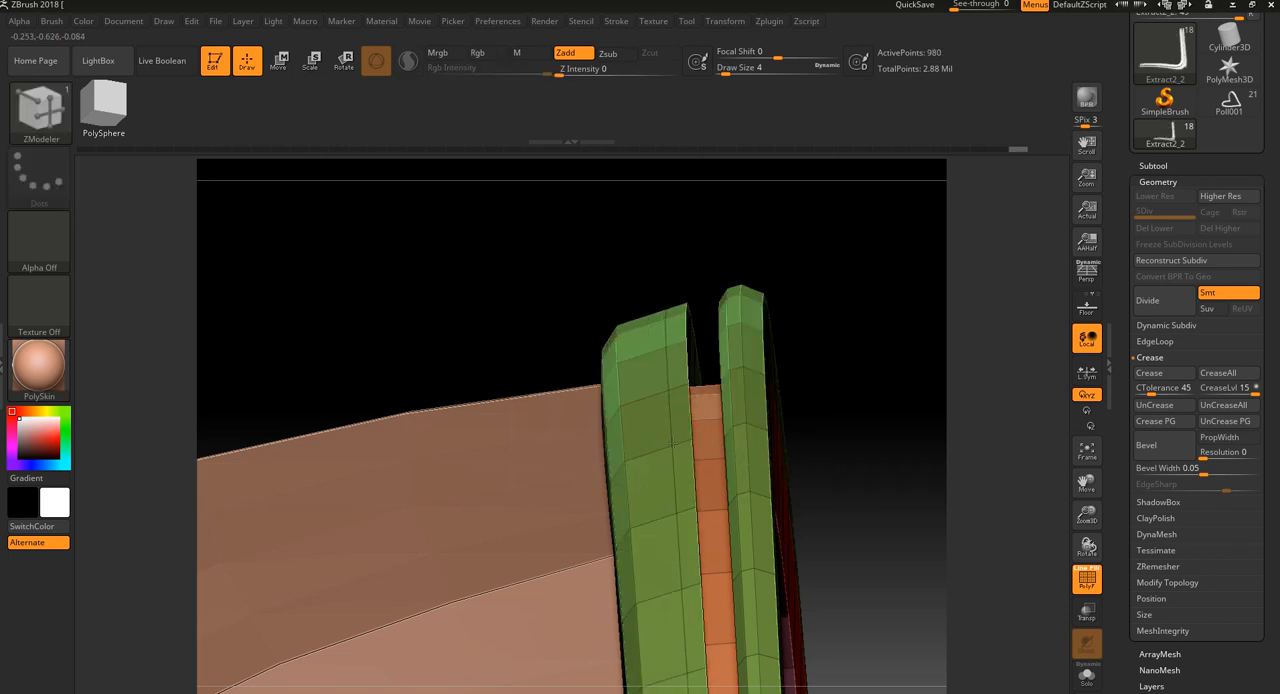
key(ctrl+s)
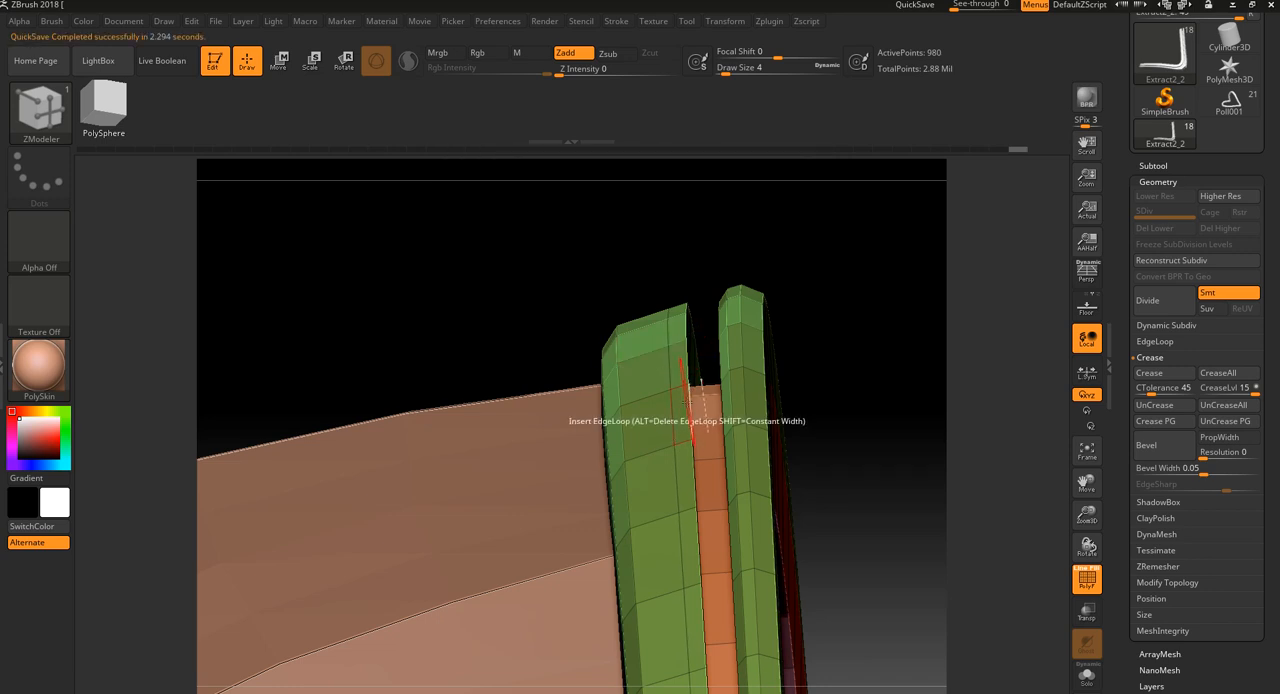
Slide the groove-side edge loop of the band nearest the dome to round its profile, and inspect the rim without wireframe
right_click(686, 401)
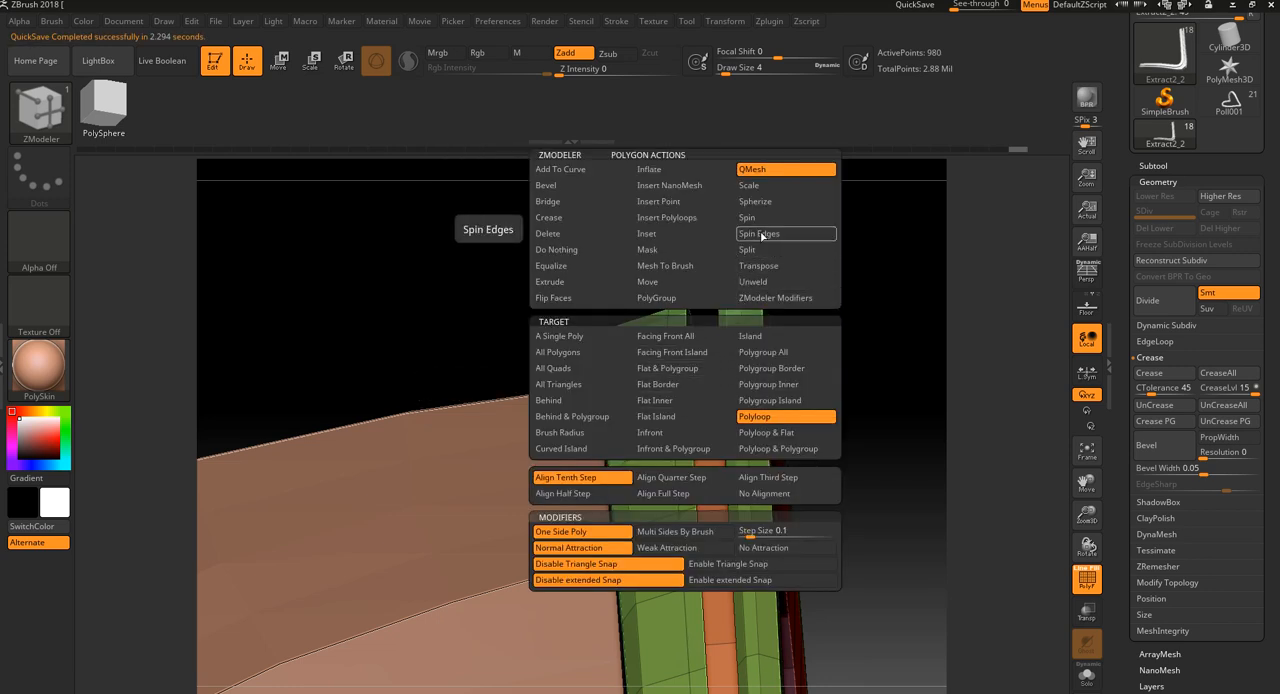
right_click(690, 400)
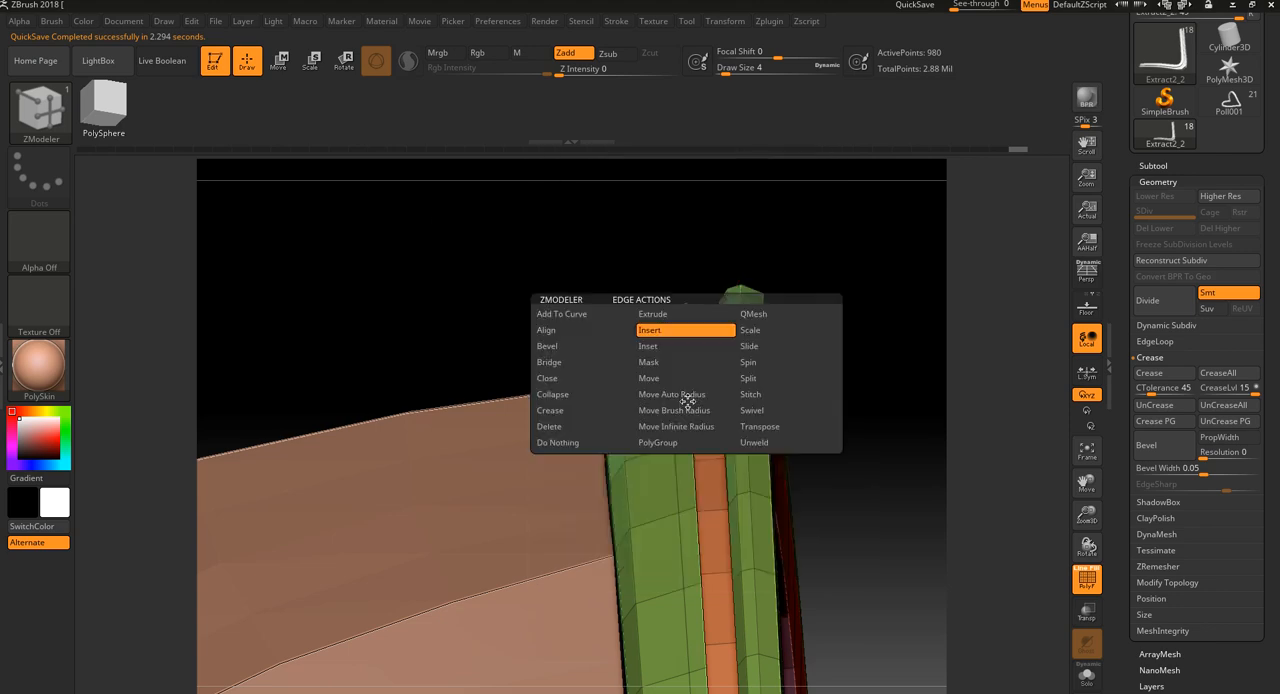
click(748, 346)
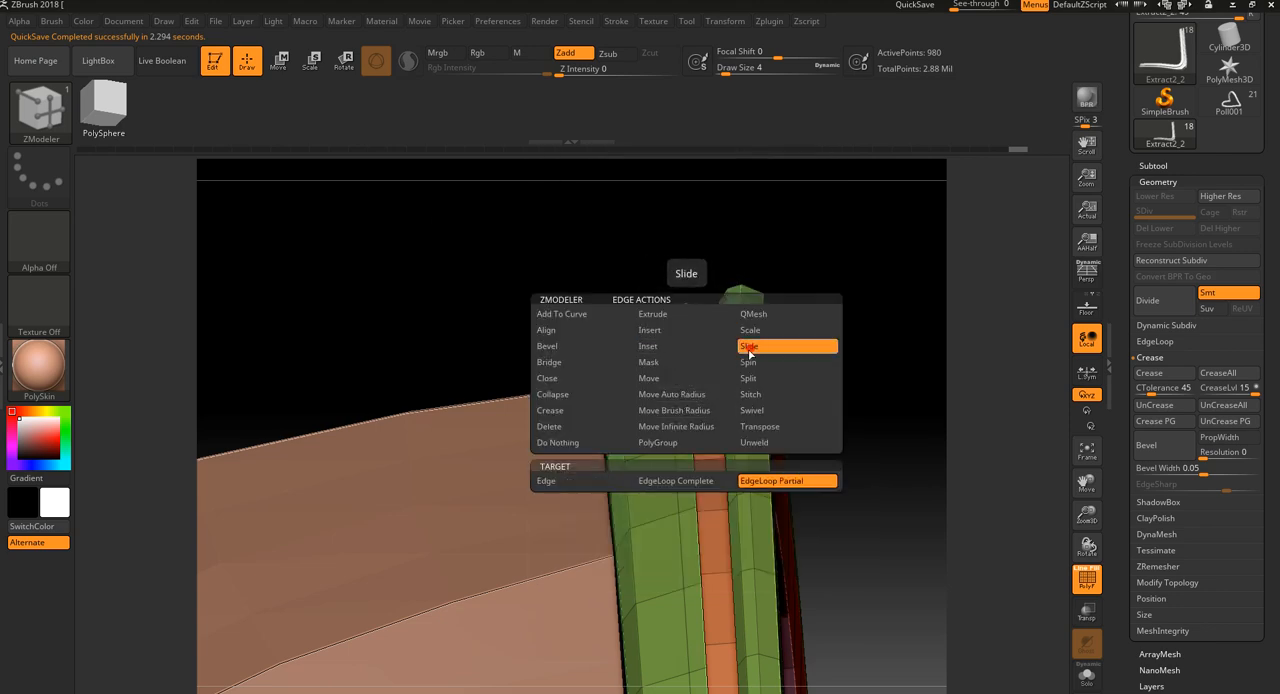
drag(810, 305, 763, 309)
key(shift+f)
drag(923, 494, 850, 561)
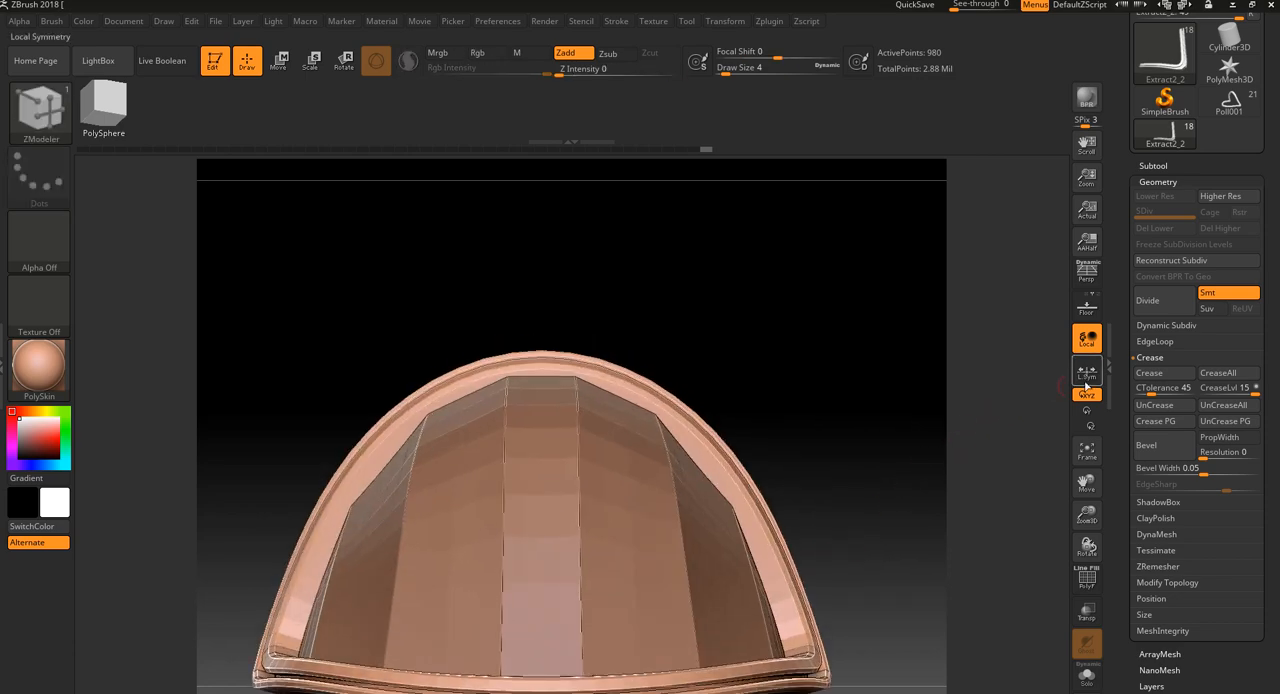
Inspect the rim's bands up close with the wireframe shown, and crease the mesh along its polygroup borders
click(1159, 312)
mouse_move(985, 455)
mouse_down()
mouse_move(884, 479)
mouse_move(965, 450)
mouse_up()
key(shift+d)
key(shift+f)
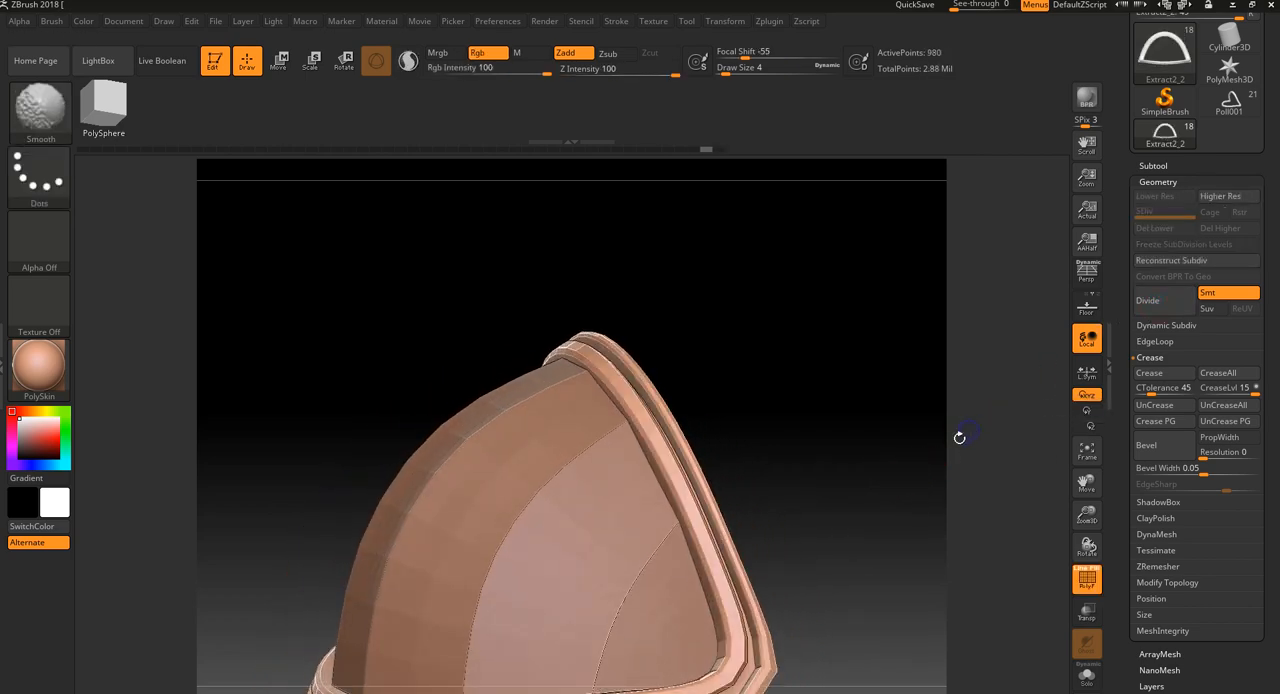
alt+drag(875, 456, 900, 570)
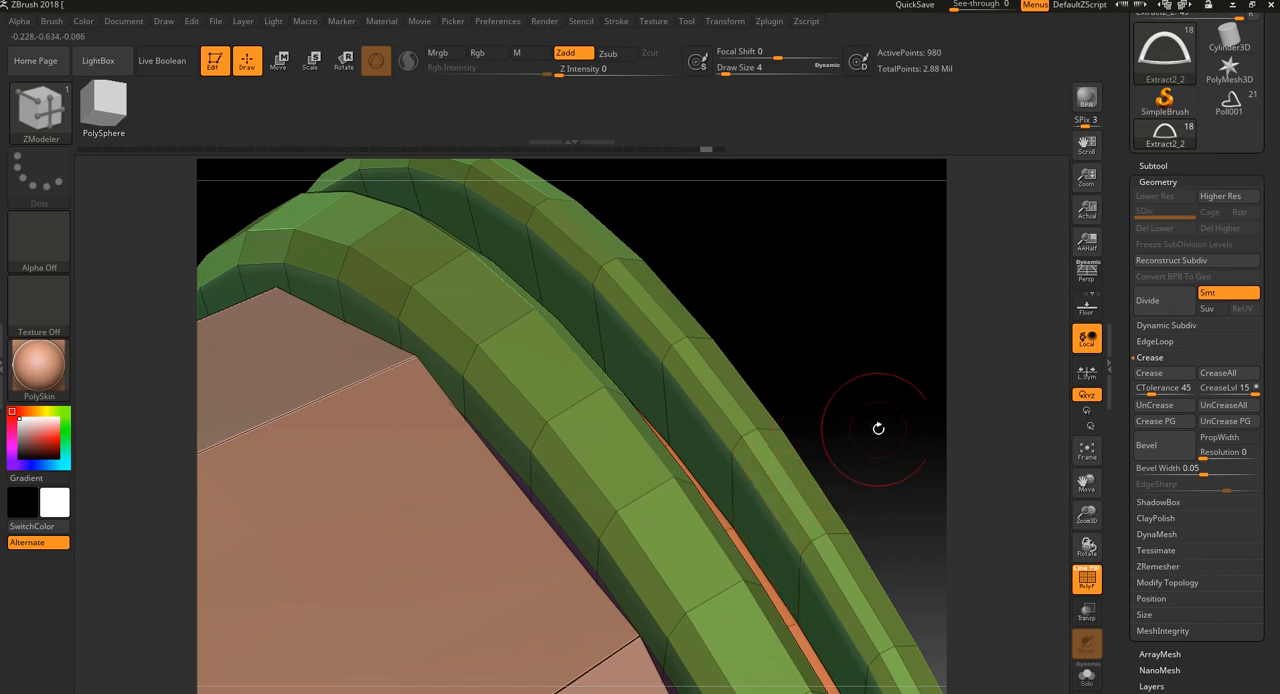
drag(878, 428, 976, 401)
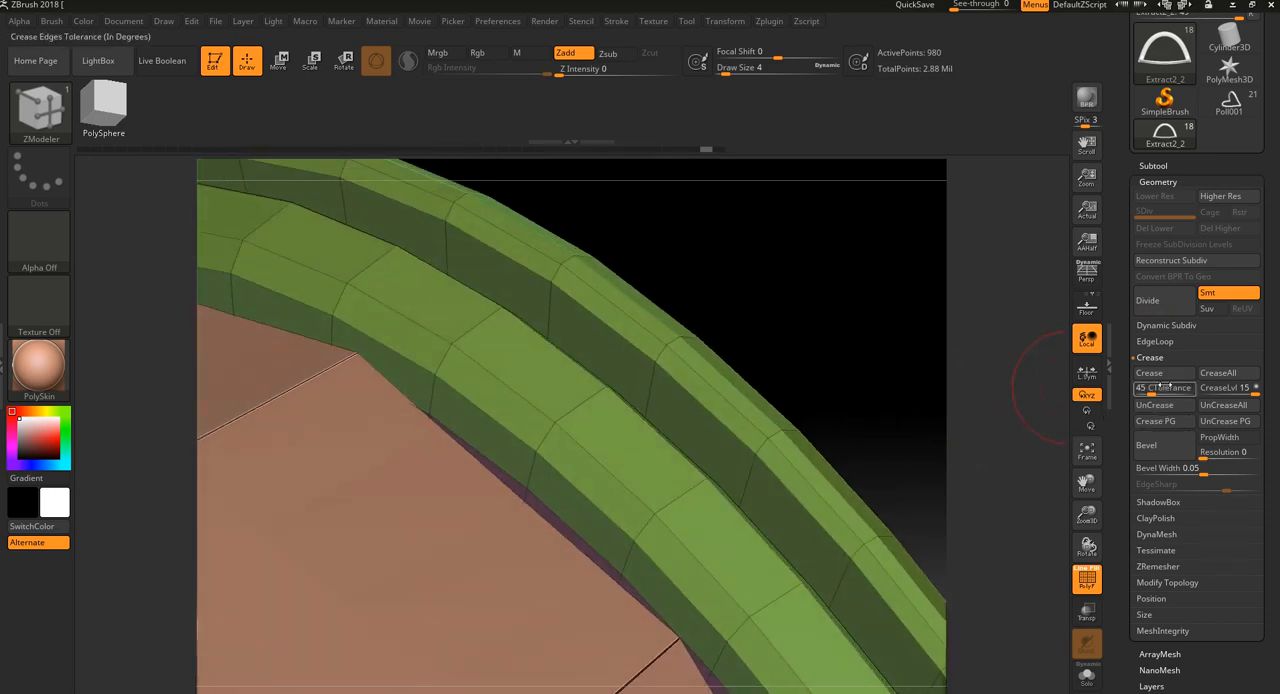
click(1162, 423)
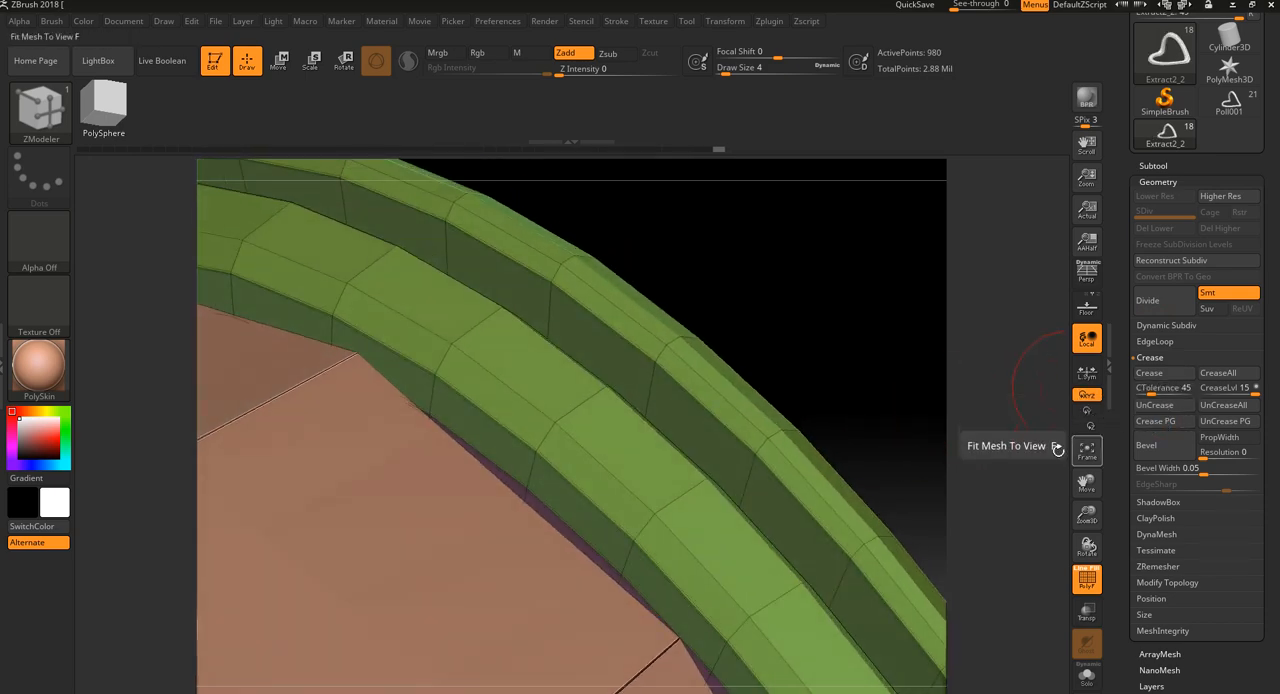
drag(923, 437, 970, 447)
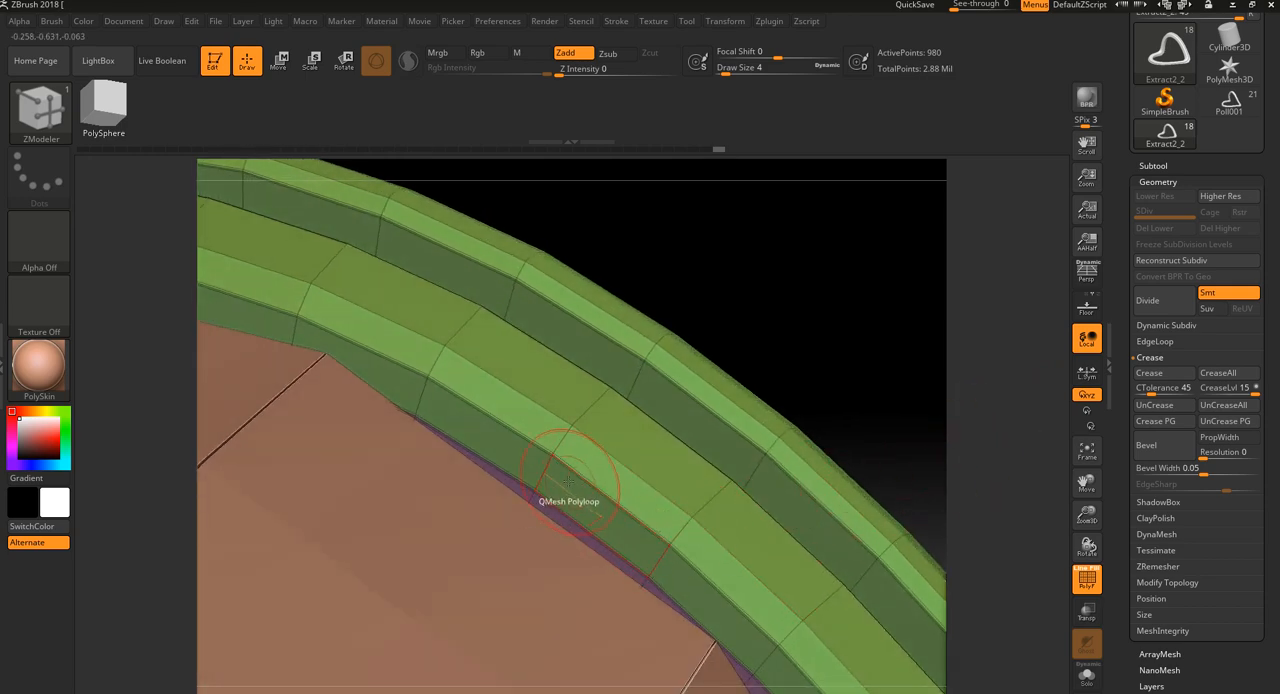
Divide the rim mesh up to subdivision level 3 and examine the smoothed bands with the wireframe hidden
click(1163, 301)
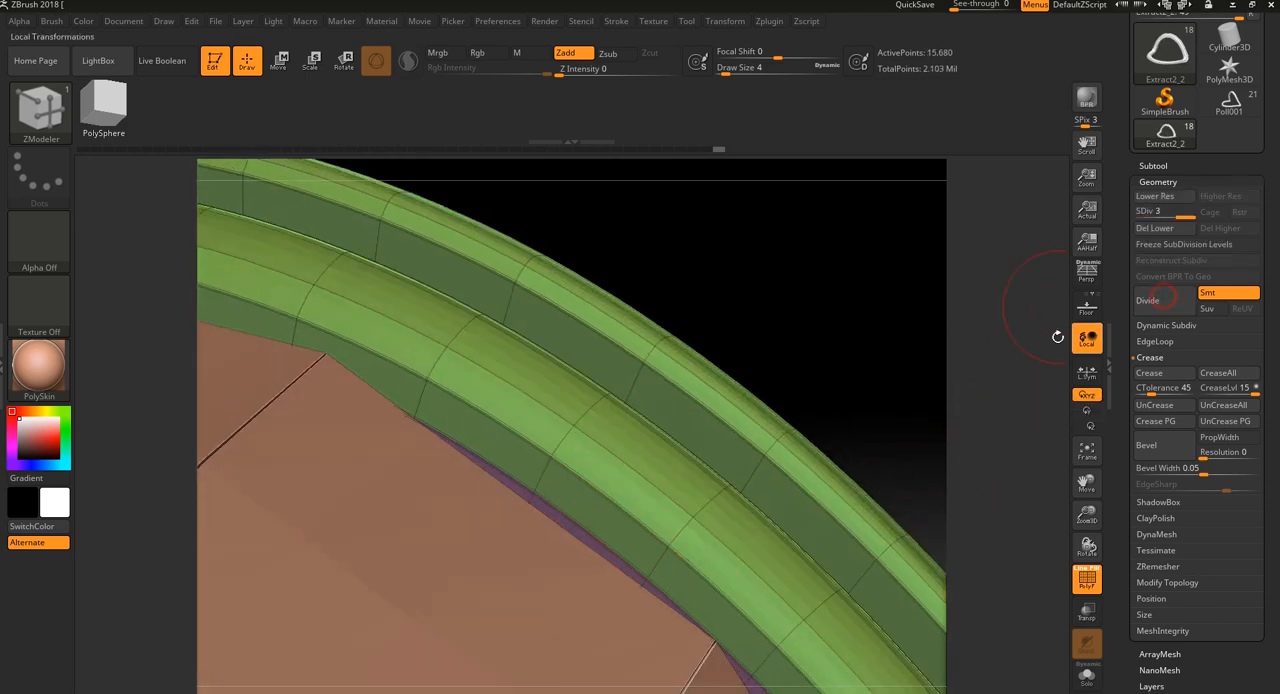
key(shift+f)
drag(949, 423, 874, 411)
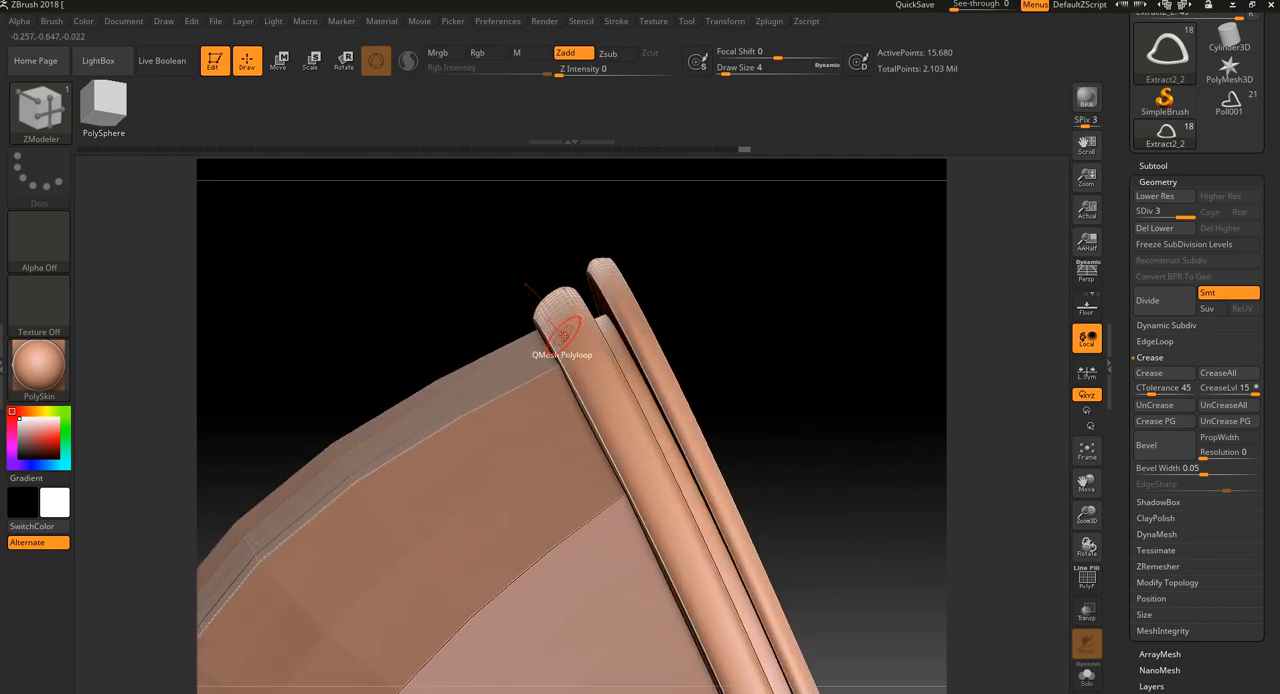
Return the rim to subdivision level 1 with the wireframe shown and the ZModeler brush active
key(b)
key(z)
key(m)
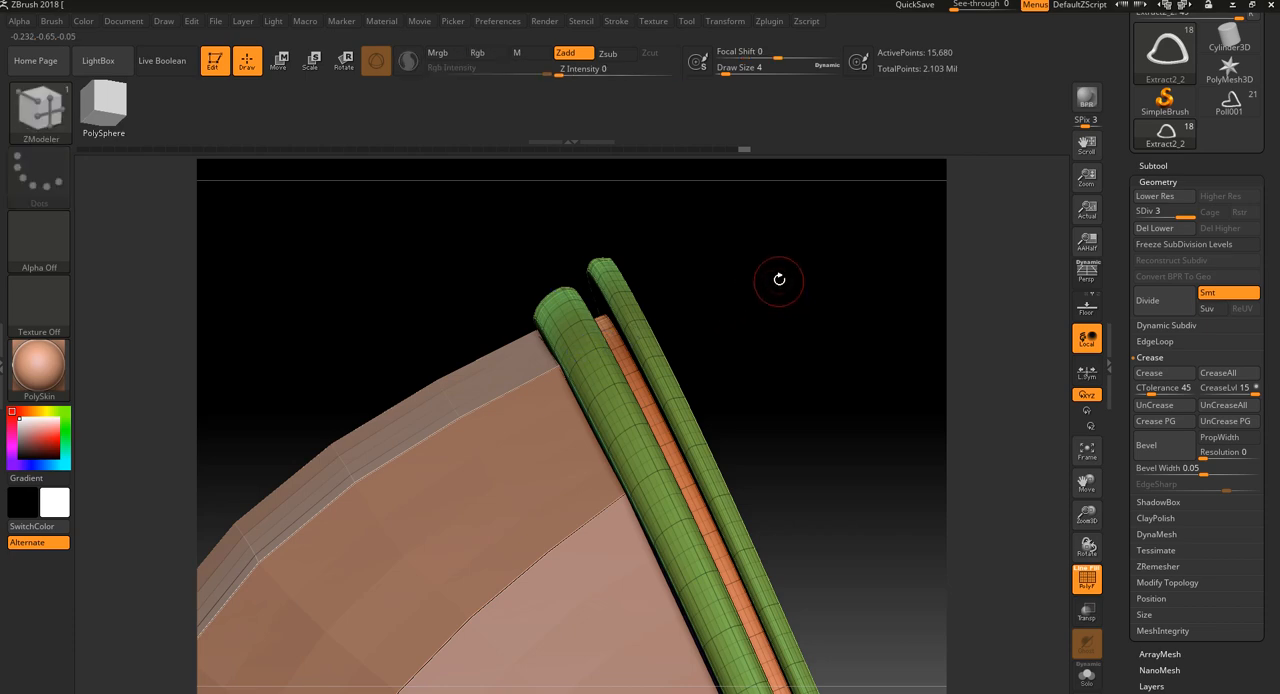
key(shift+d)
key(shift+d)
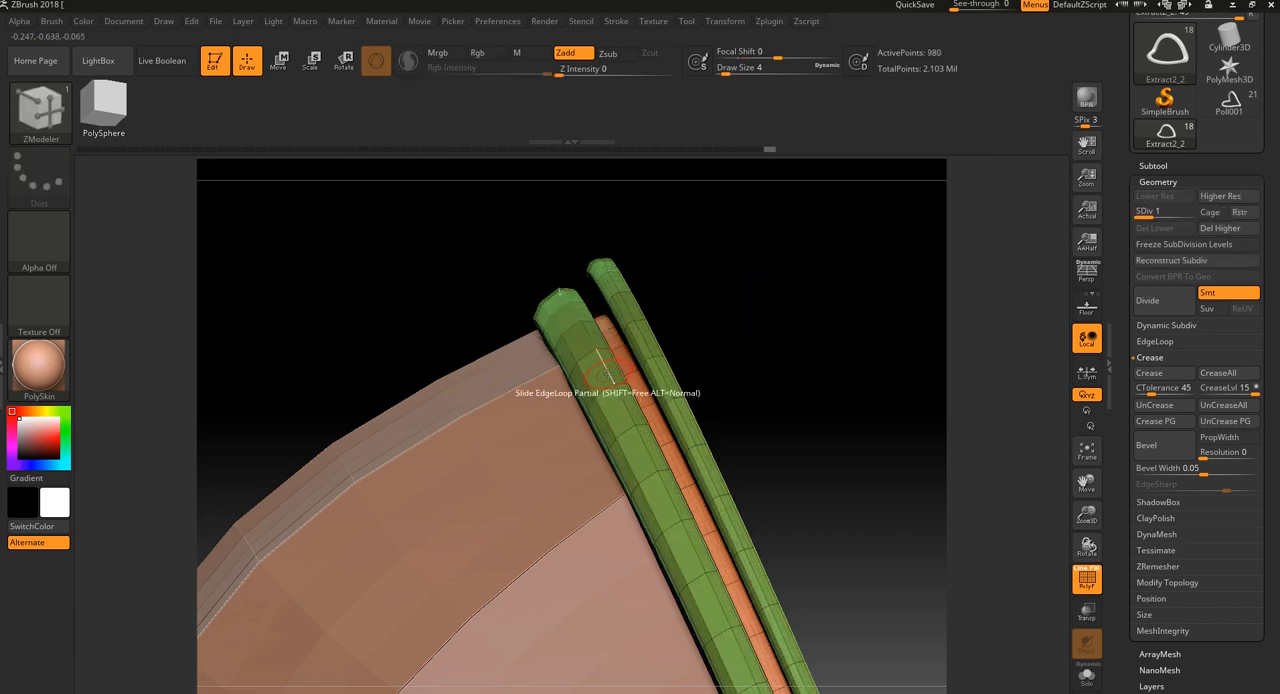
Try to QMesh the polyloop along the crest of the rim band nearest the dome
alt+drag(722, 290, 712, 394)
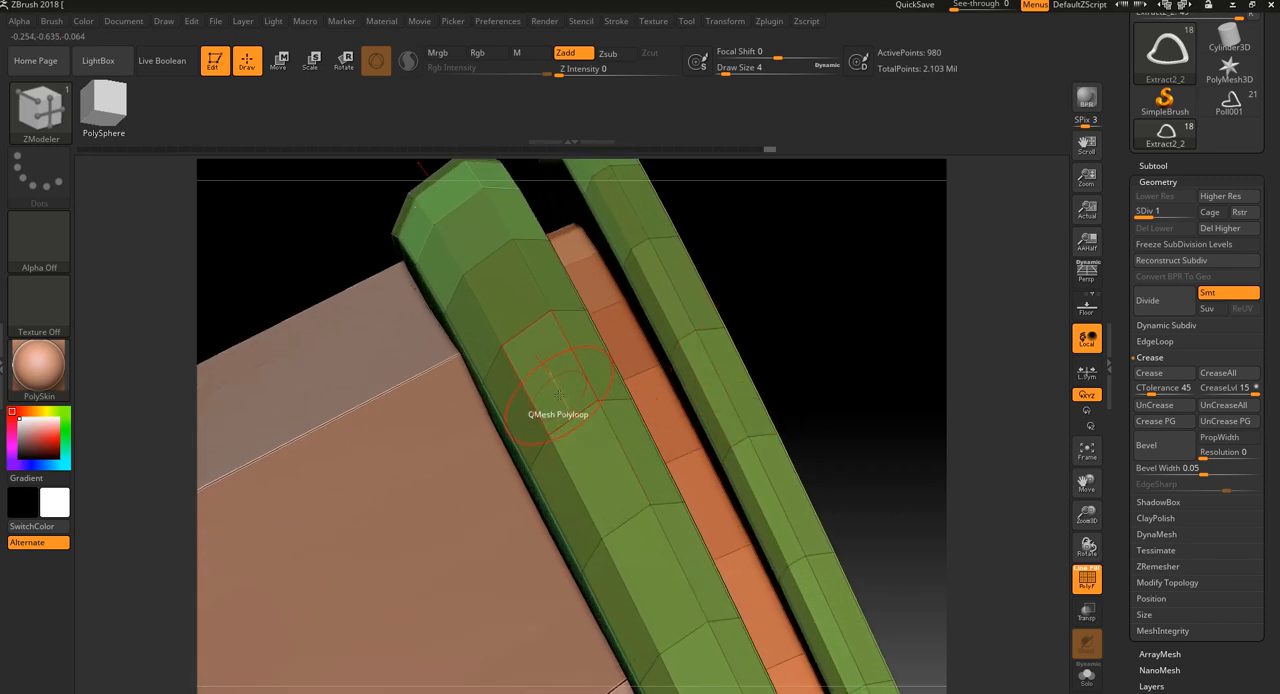
click(558, 383)
click(781, 311)
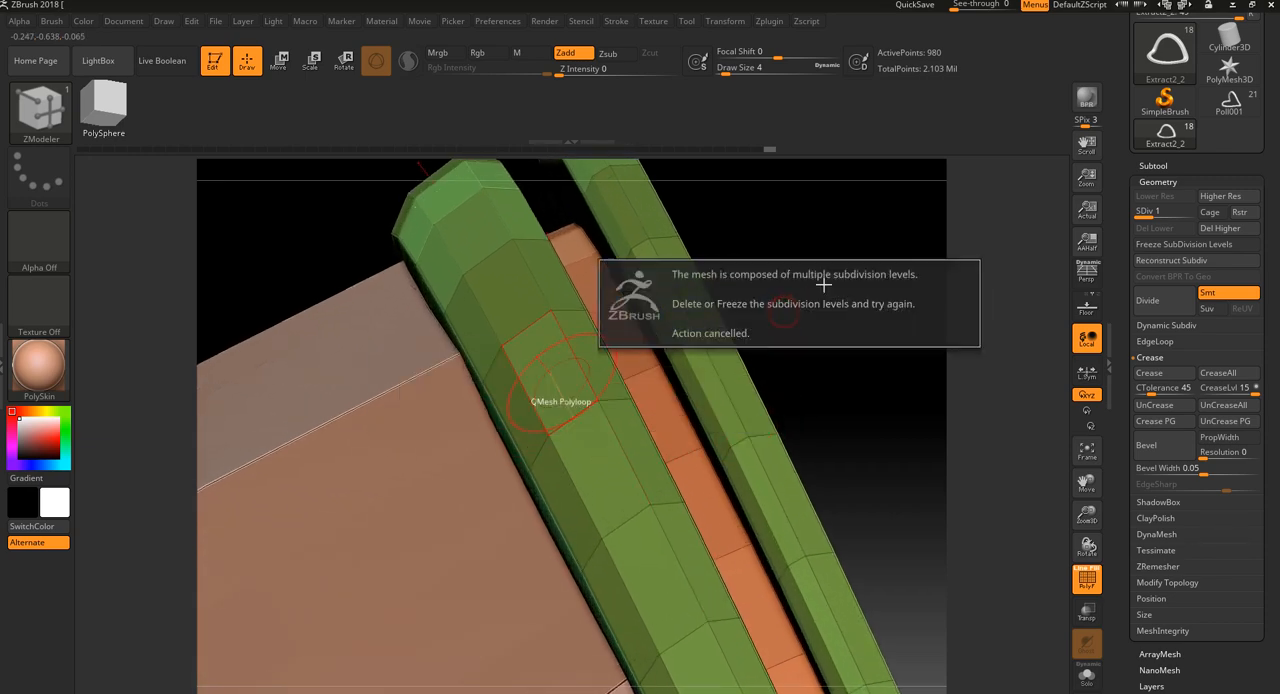
key(shift+d)
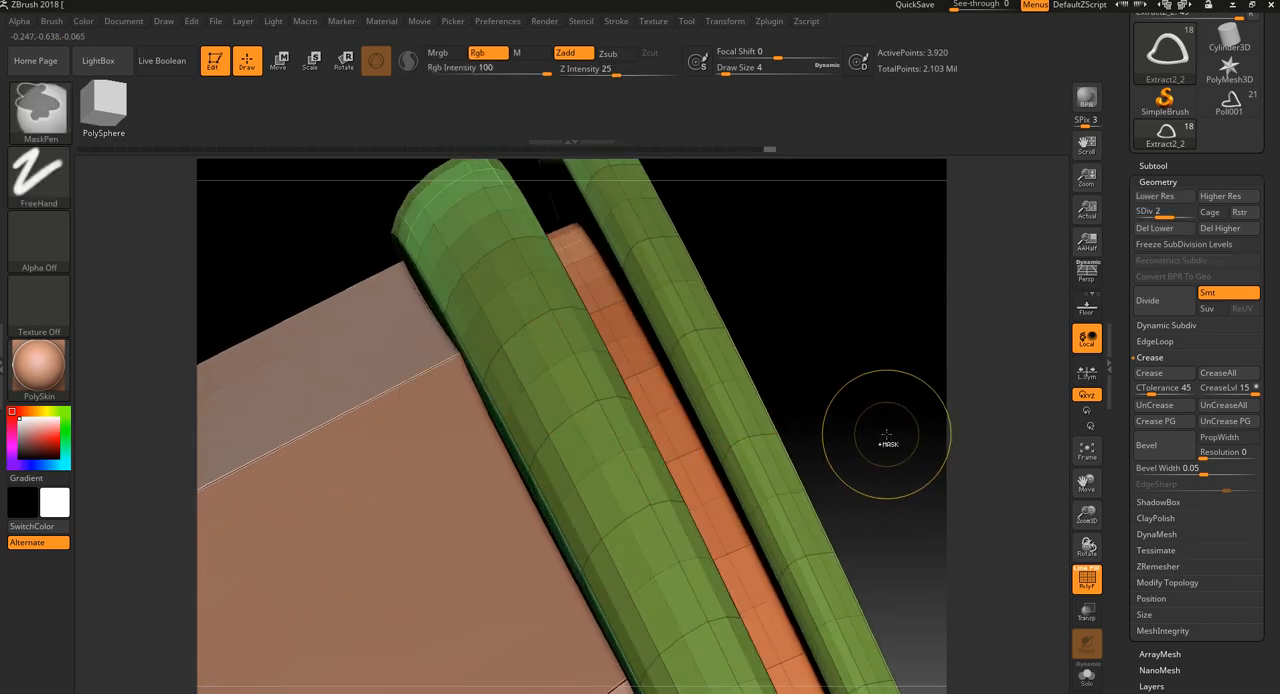
Undo the rim's subdivision levels, and reactivate the ZModeler brush with the wireframe shown
key(ctrl+z)
key(ctrl+z)
key(ctrl+z)
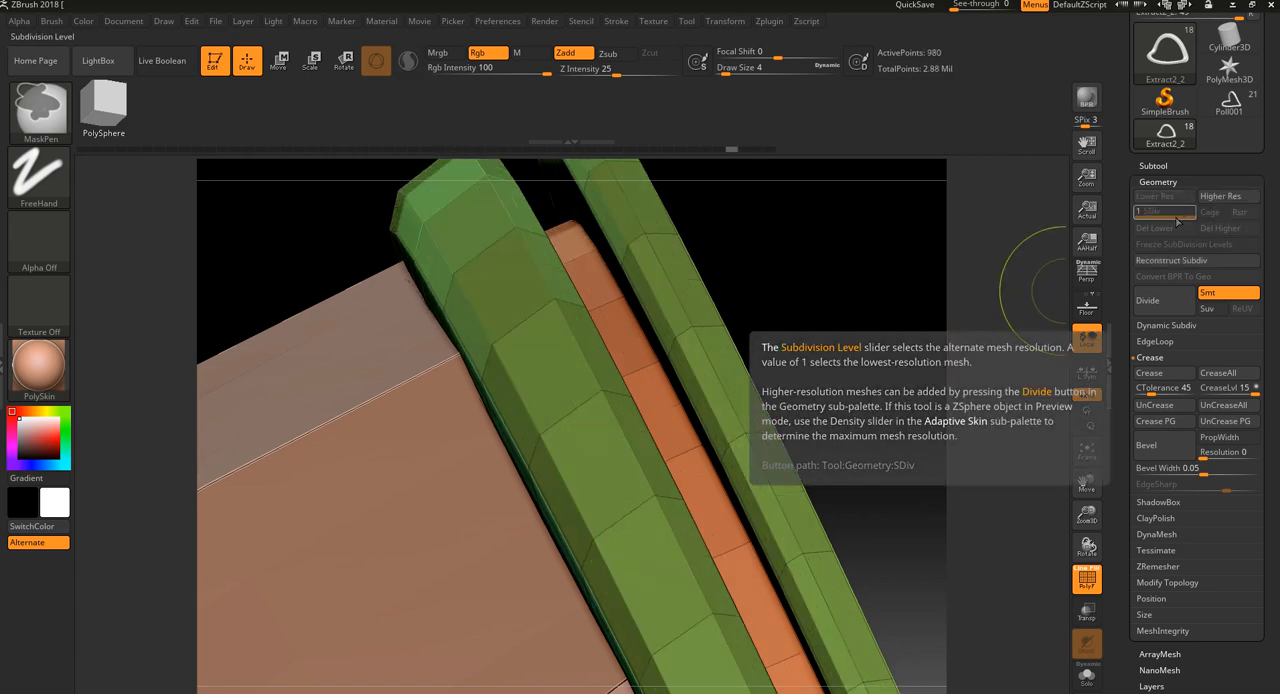
drag(934, 405, 889, 388)
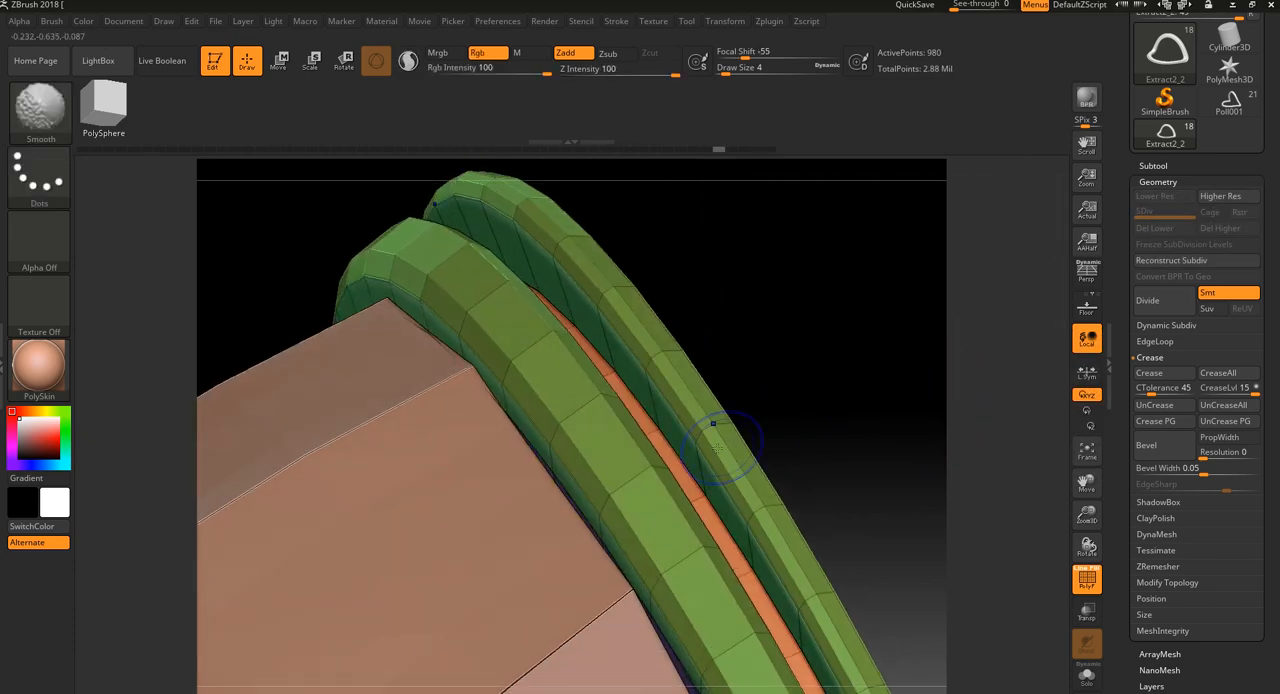
key(shift+f)
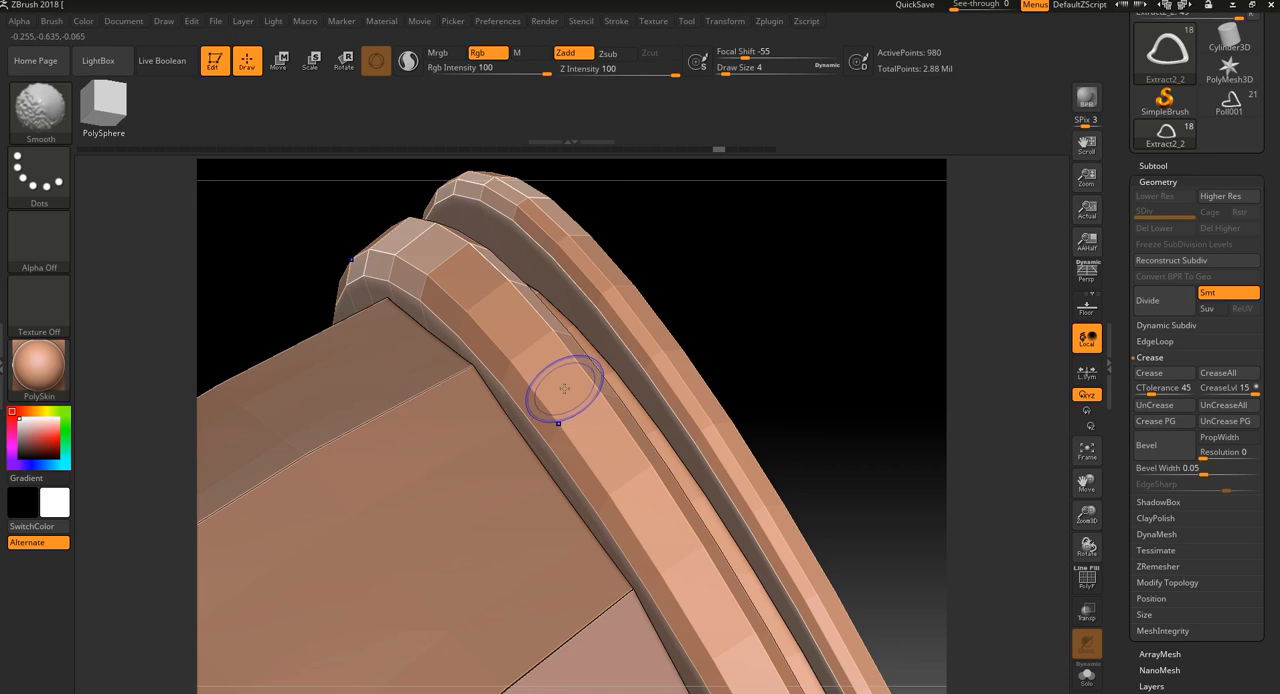
key(b)
key(z)
key(m)
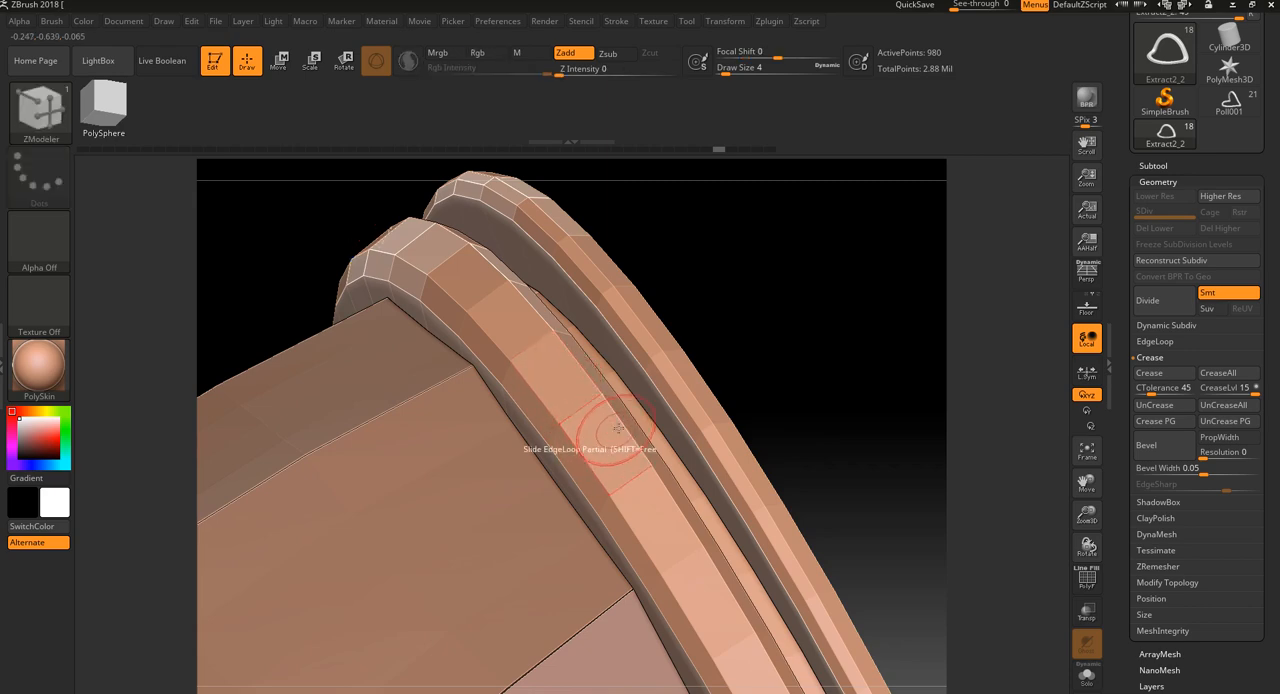
key(shift+f)
alt+drag(851, 372, 1010, 410)
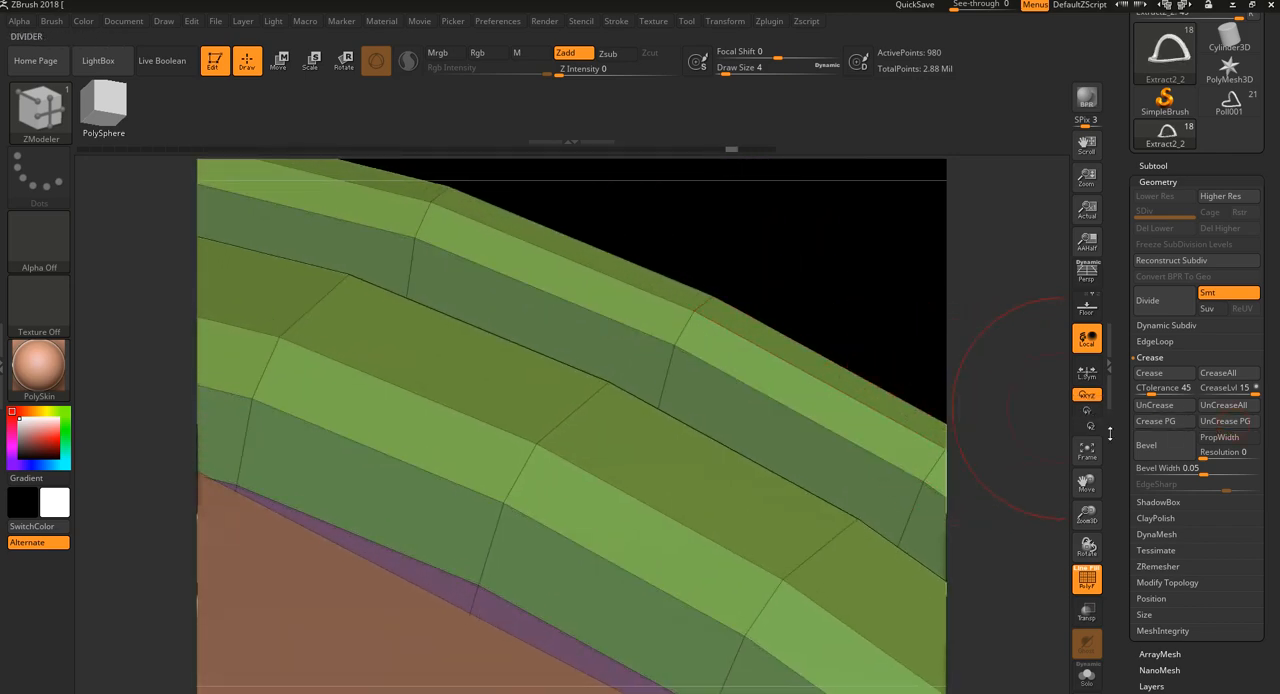
Try the Infront target for ZModeler's QMesh polygon action, and set the target back to Polyloop
alt+drag(857, 329, 742, 290)
alt+drag(780, 334, 742, 280)
drag(794, 323, 776, 392)
key(space)
click(622, 435)
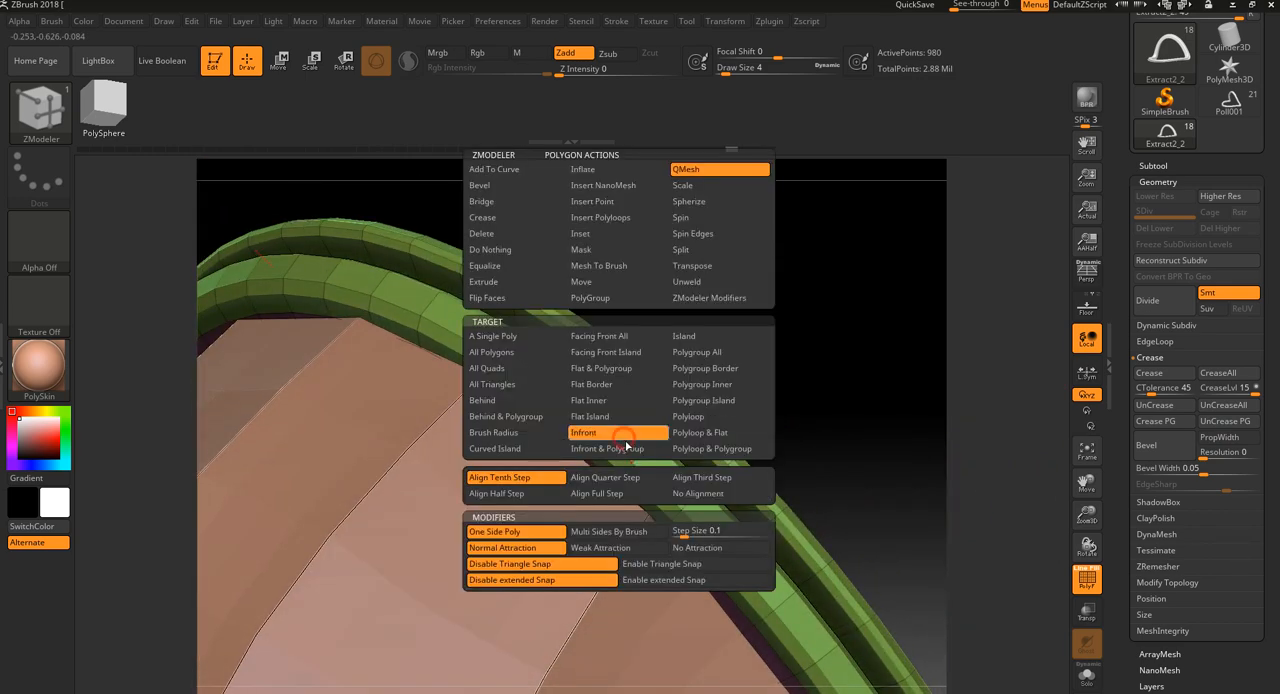
key(space)
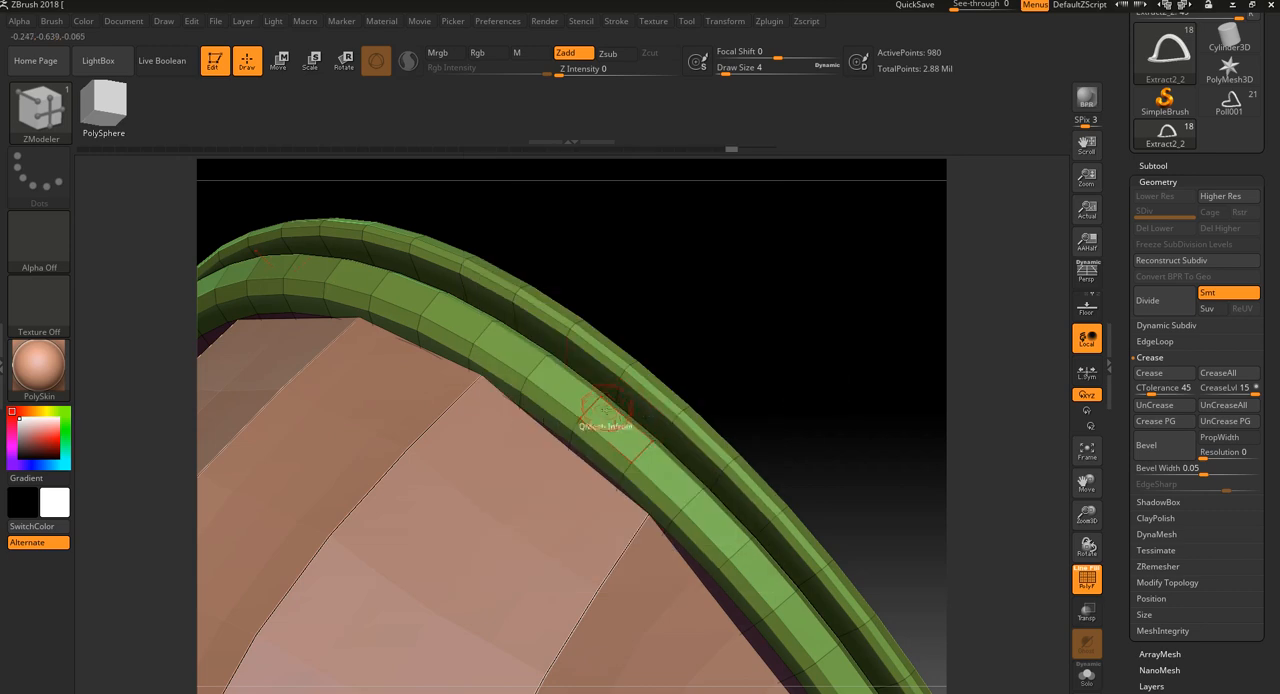
key(space)
click(682, 418)
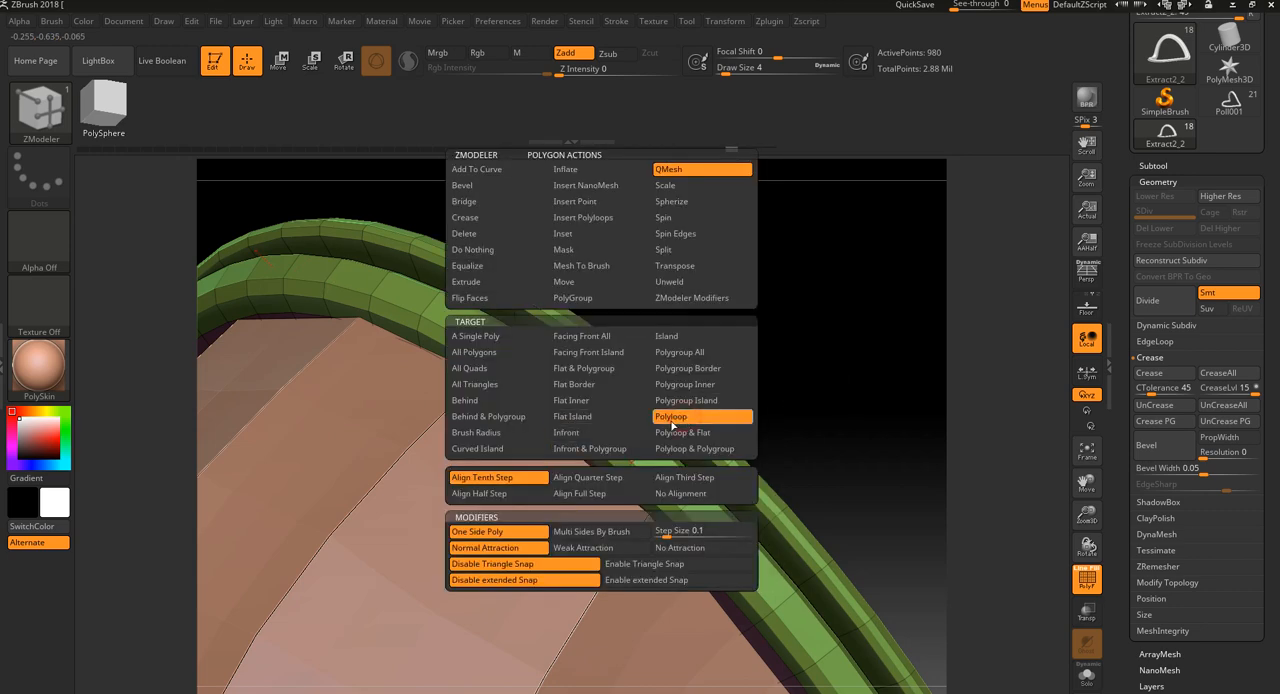
click(684, 175)
key(space)
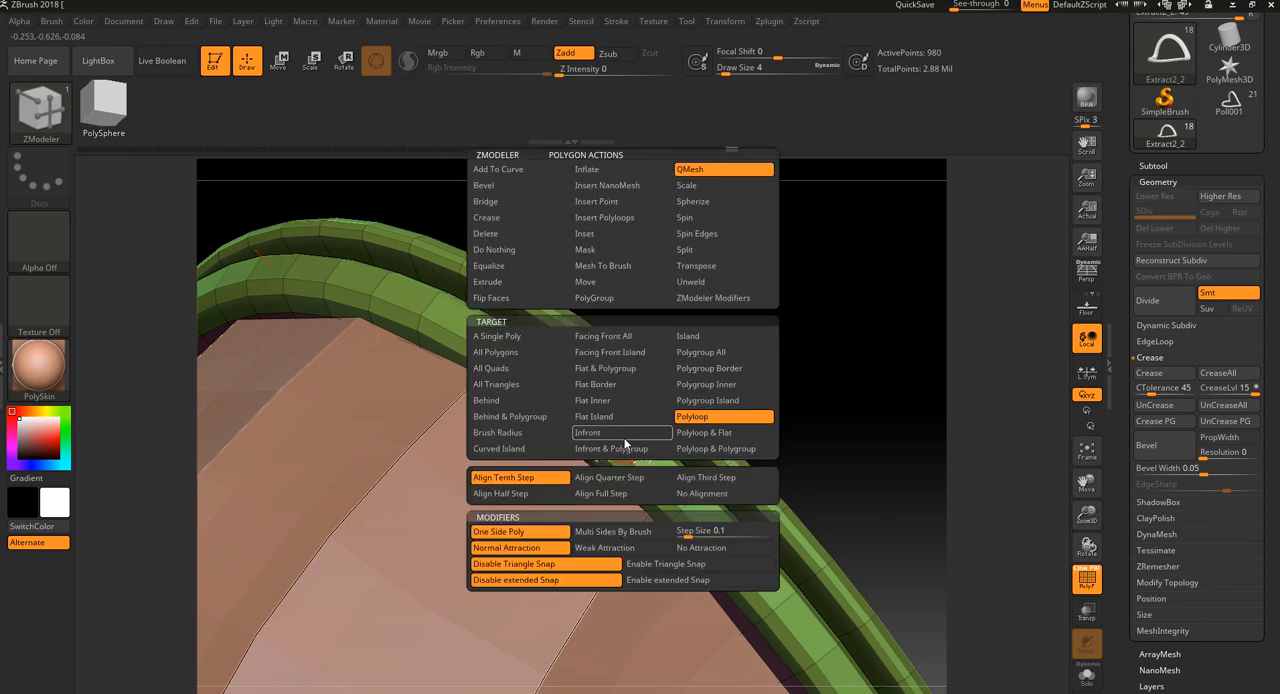
Paint a temporary polygroup over the crest faces of the band nearest the dome, all around the rim
drag(622, 435, 745, 555)
key(ctrl+z)
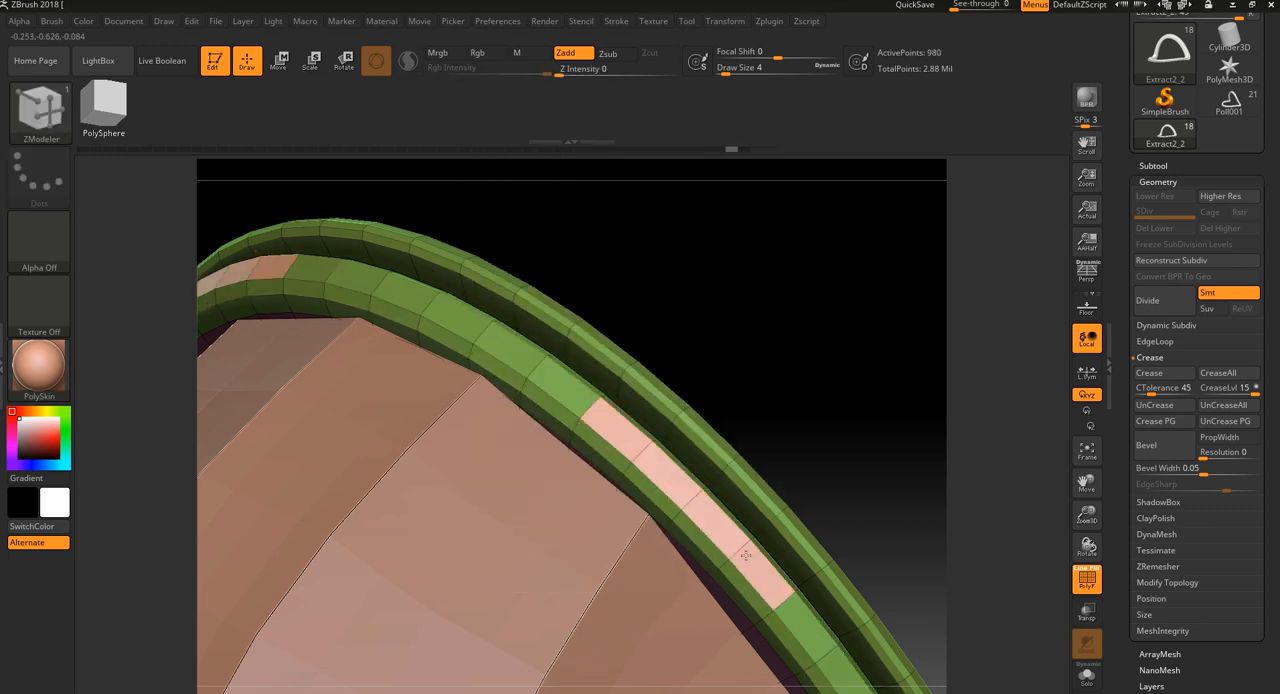
alt+drag(777, 595, 810, 632)
alt+drag(562, 385, 484, 327)
drag(634, 300, 651, 434)
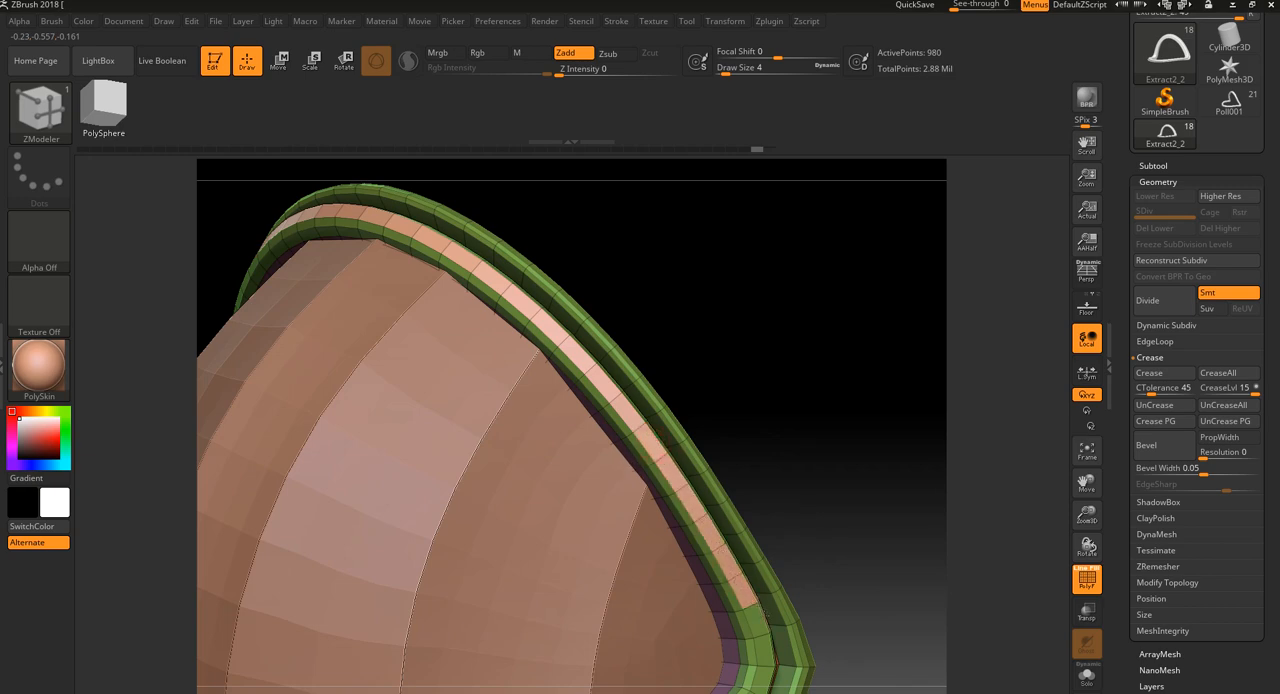
drag(777, 508, 743, 349)
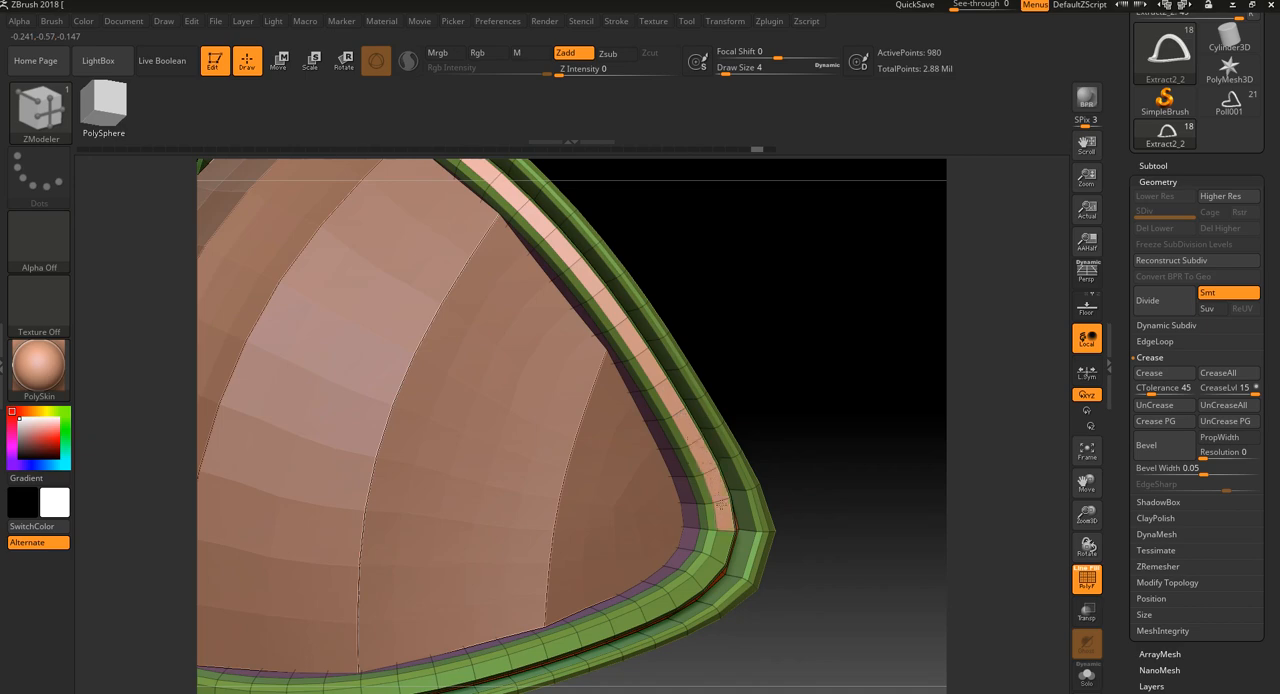
drag(815, 415, 823, 288)
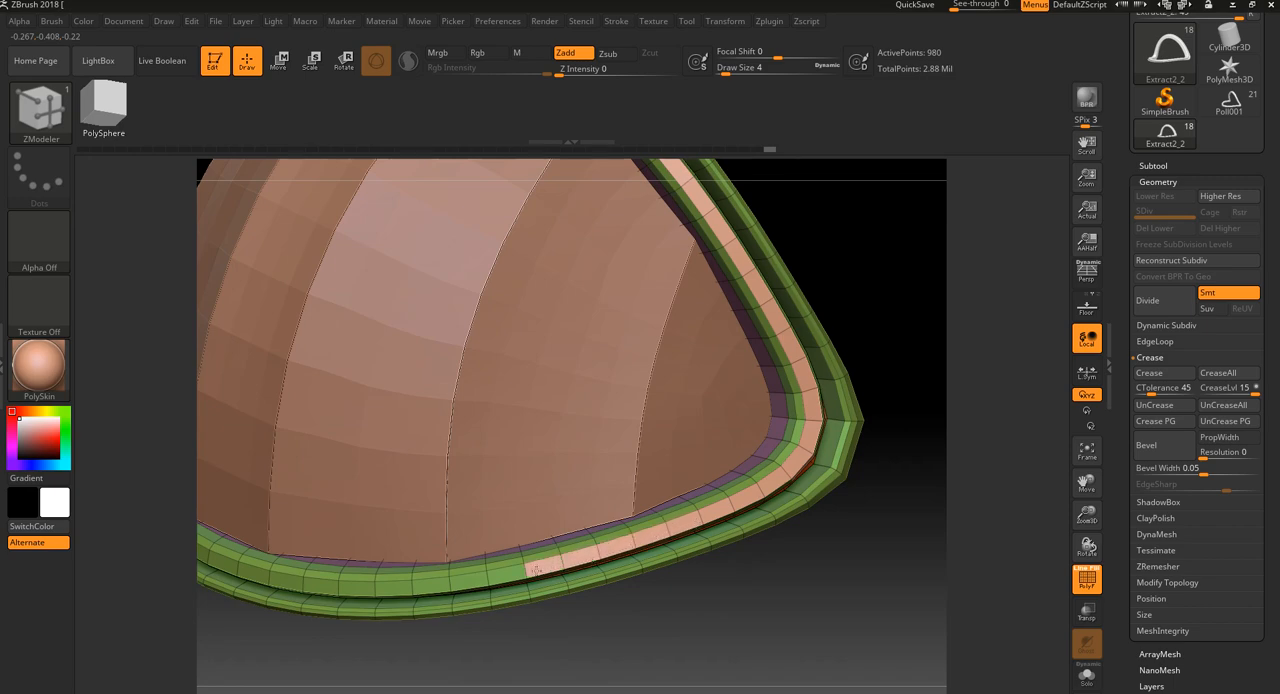
drag(477, 630, 707, 543)
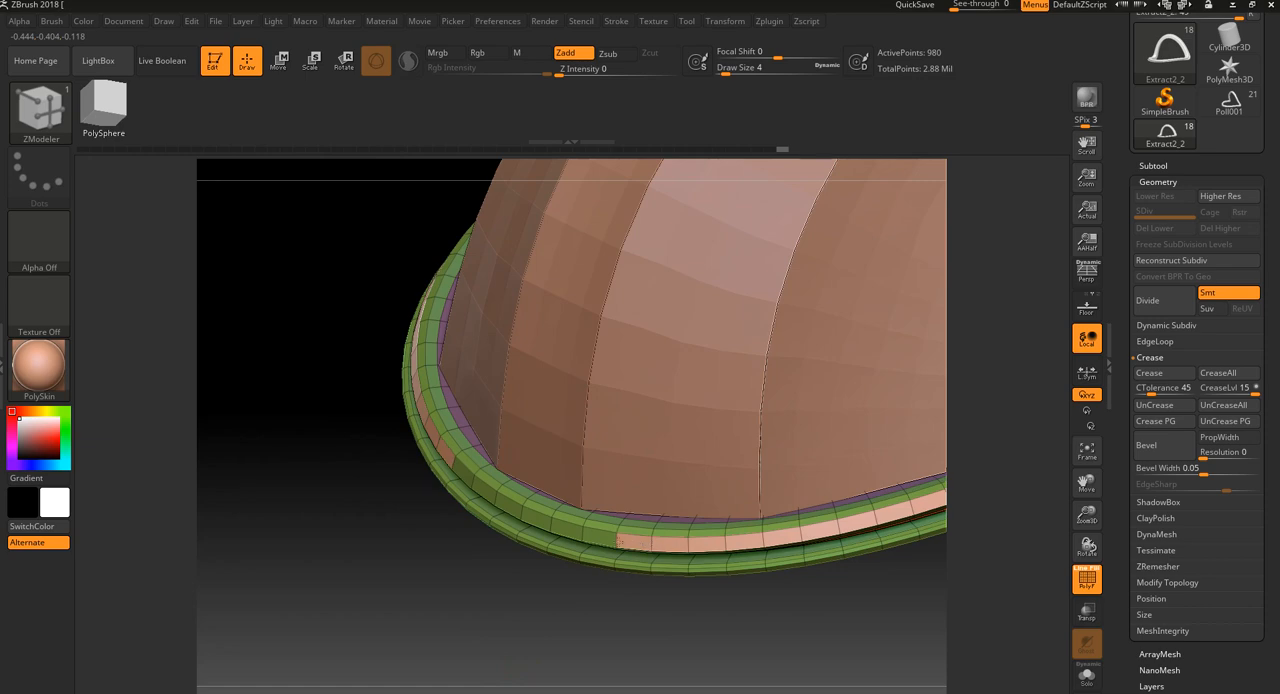
alt+drag(541, 521, 508, 504)
alt+drag(554, 631, 543, 554)
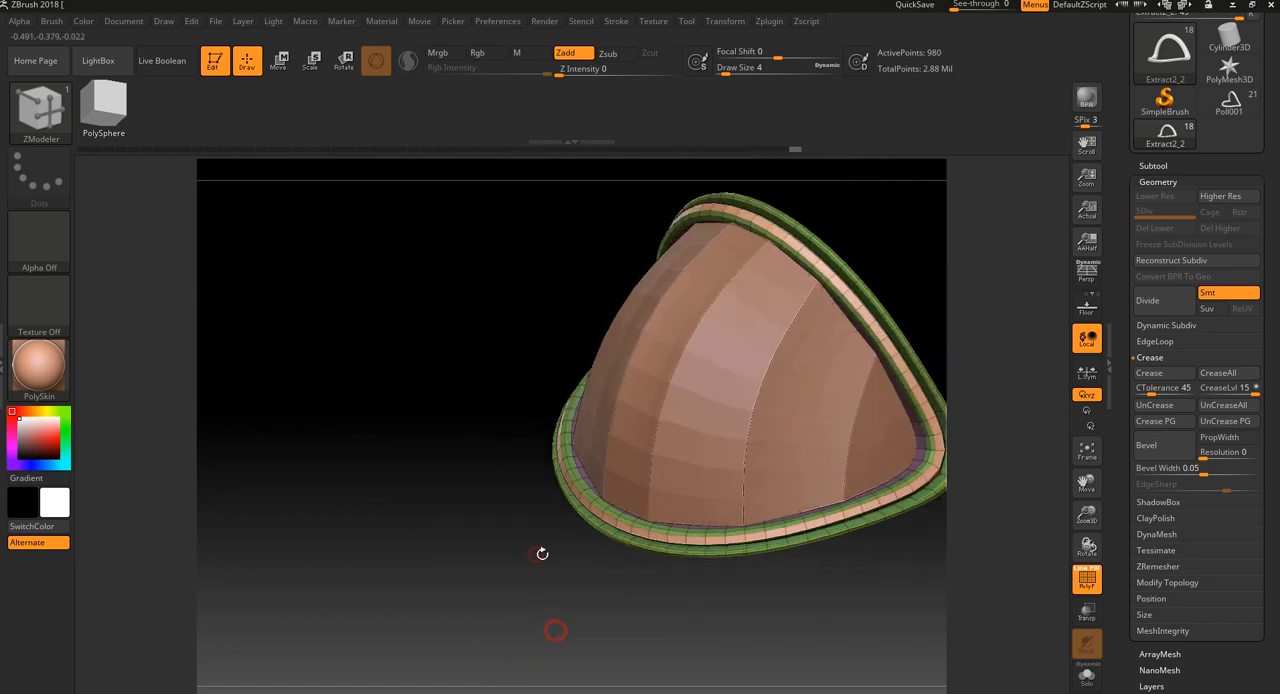
Crease the rim along its polygroup borders and divide it up to subdivision level 3, hiding the wireframe
alt+drag(790, 597, 634, 600)
drag(835, 296, 829, 260)
alt+drag(994, 217, 842, 425)
drag(838, 366, 1055, 397)
click(1166, 424)
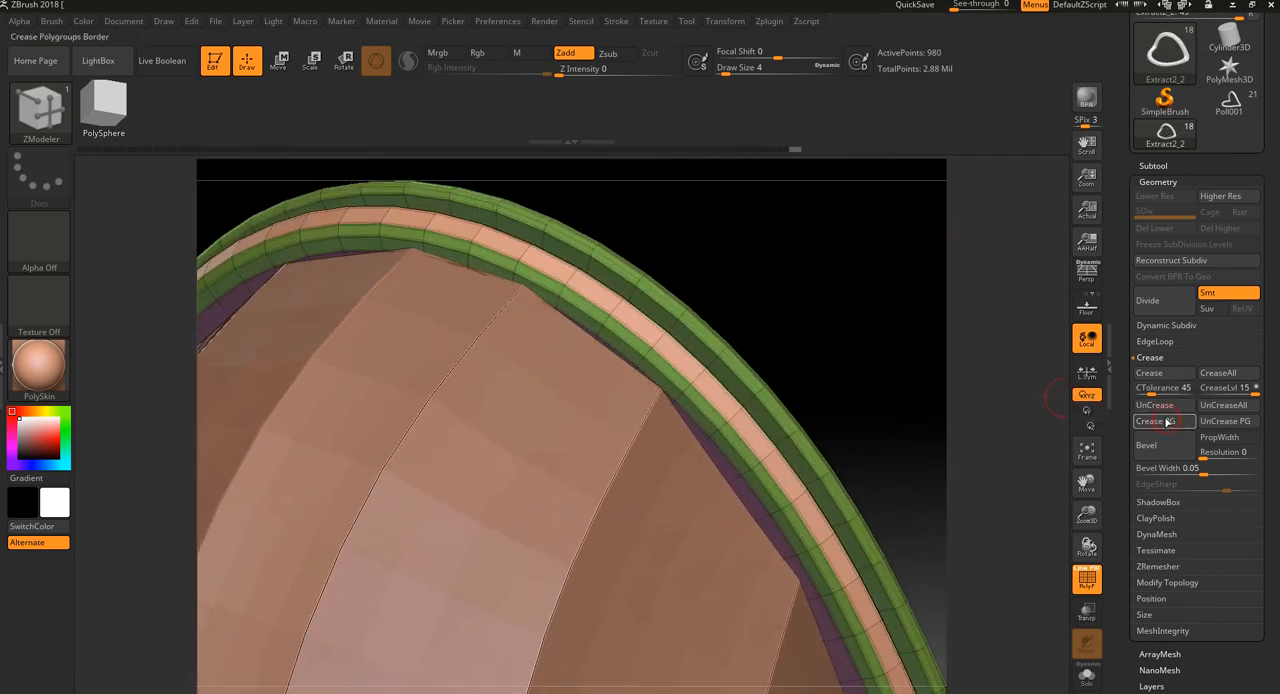
click(1160, 302)
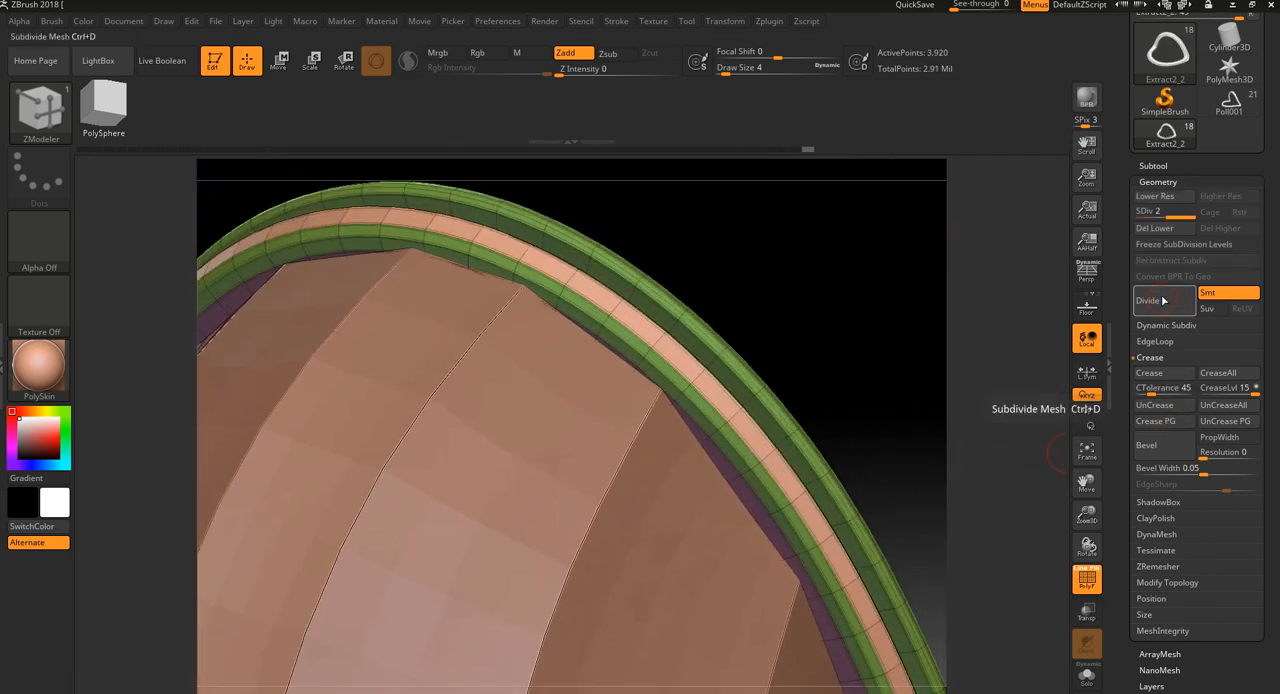
key(shift+f)
Examine the smoothed rim bands around the dome from the side and the front
drag(968, 423, 850, 420)
alt+drag(790, 279, 670, 247)
alt+drag(697, 440, 707, 203)
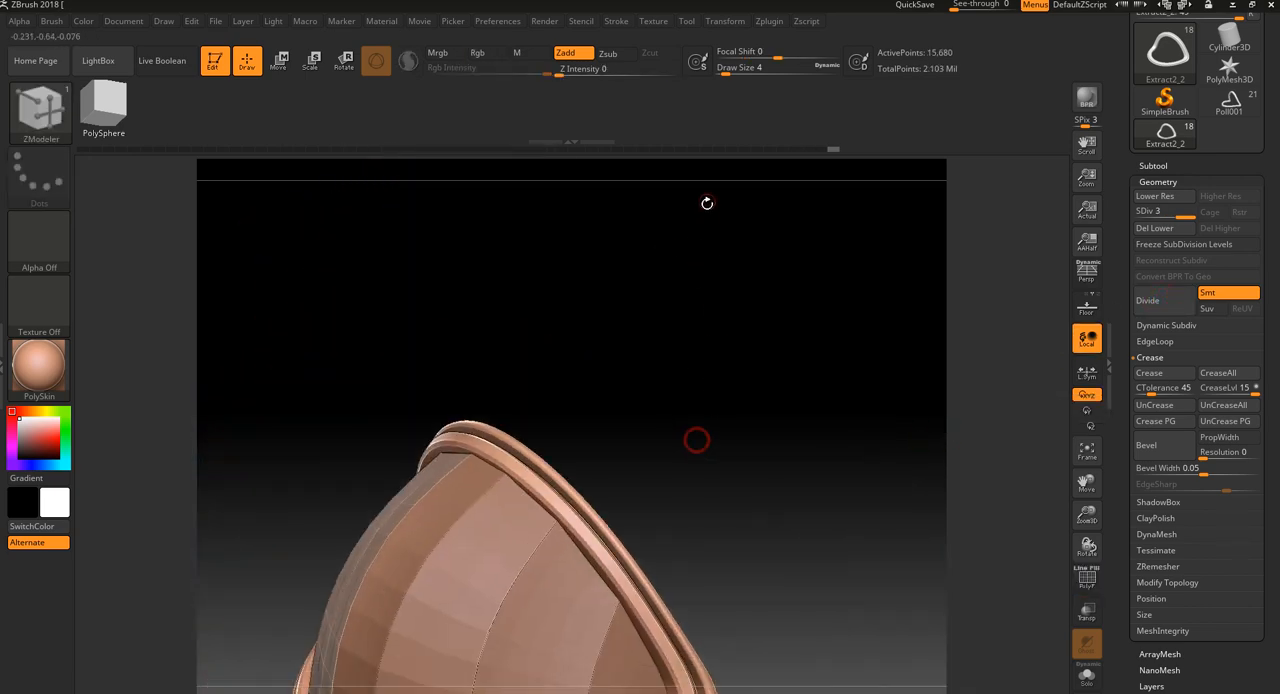
key(f)
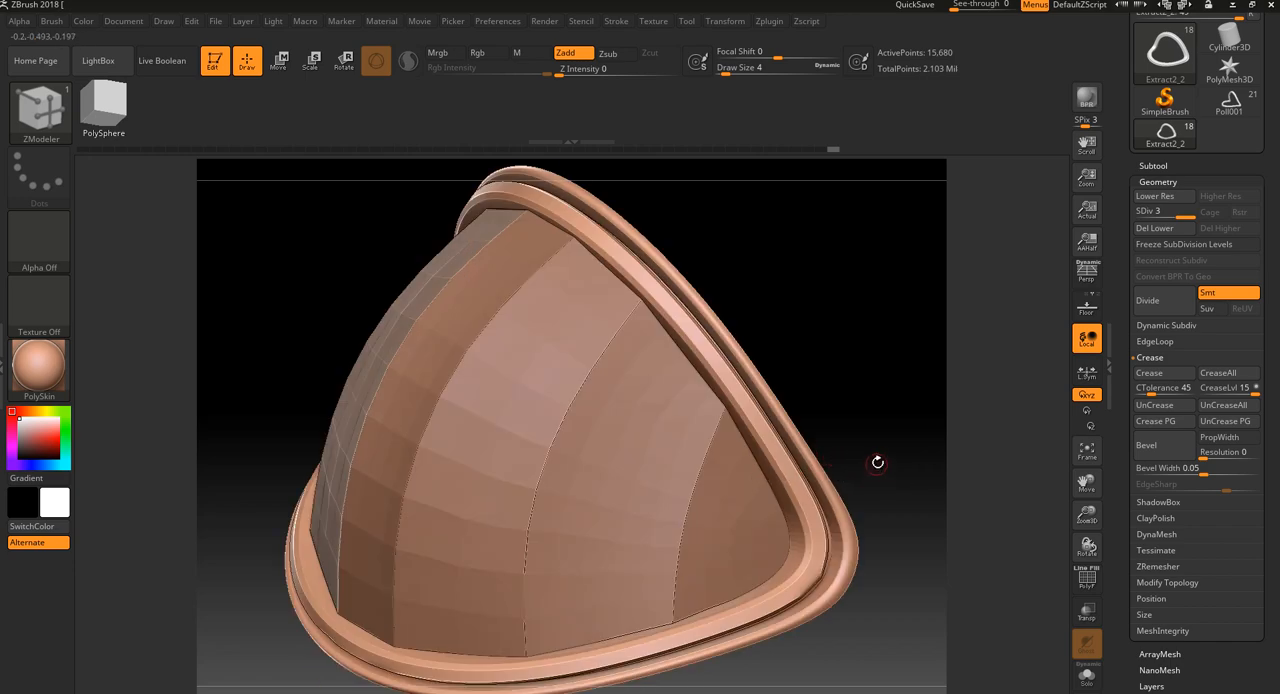
key(f)
drag(903, 457, 874, 431)
drag(855, 503, 811, 550)
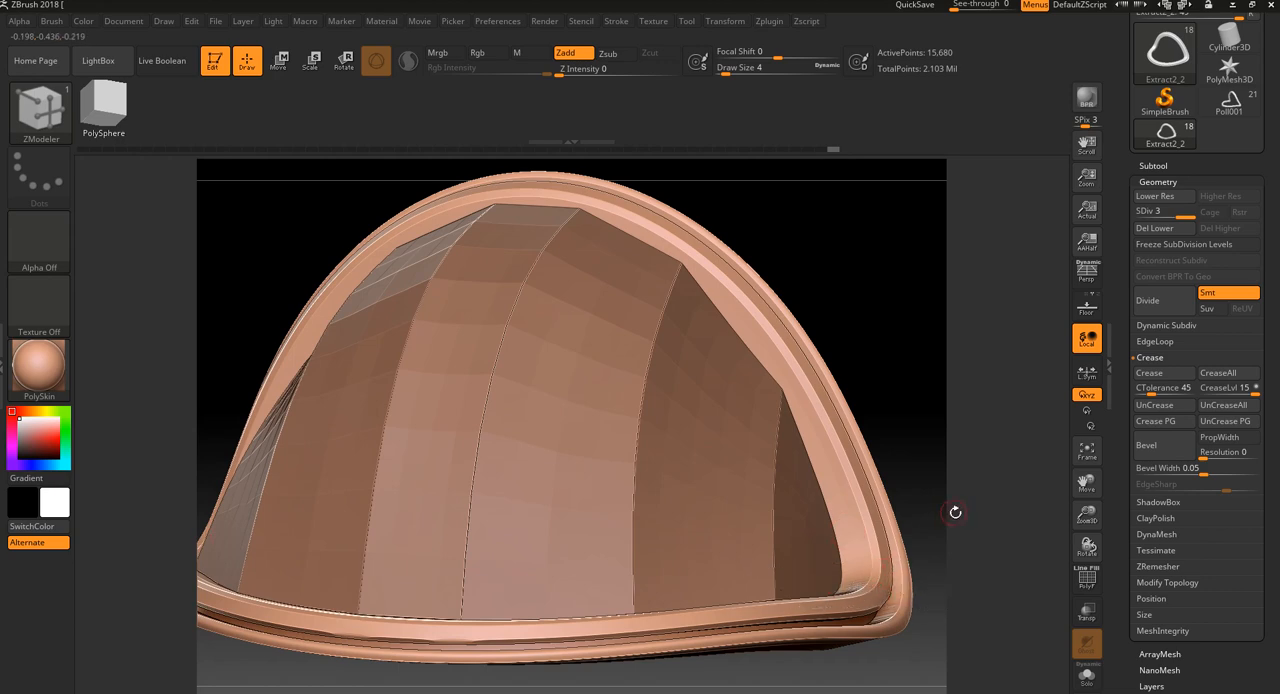
drag(955, 512, 703, 566)
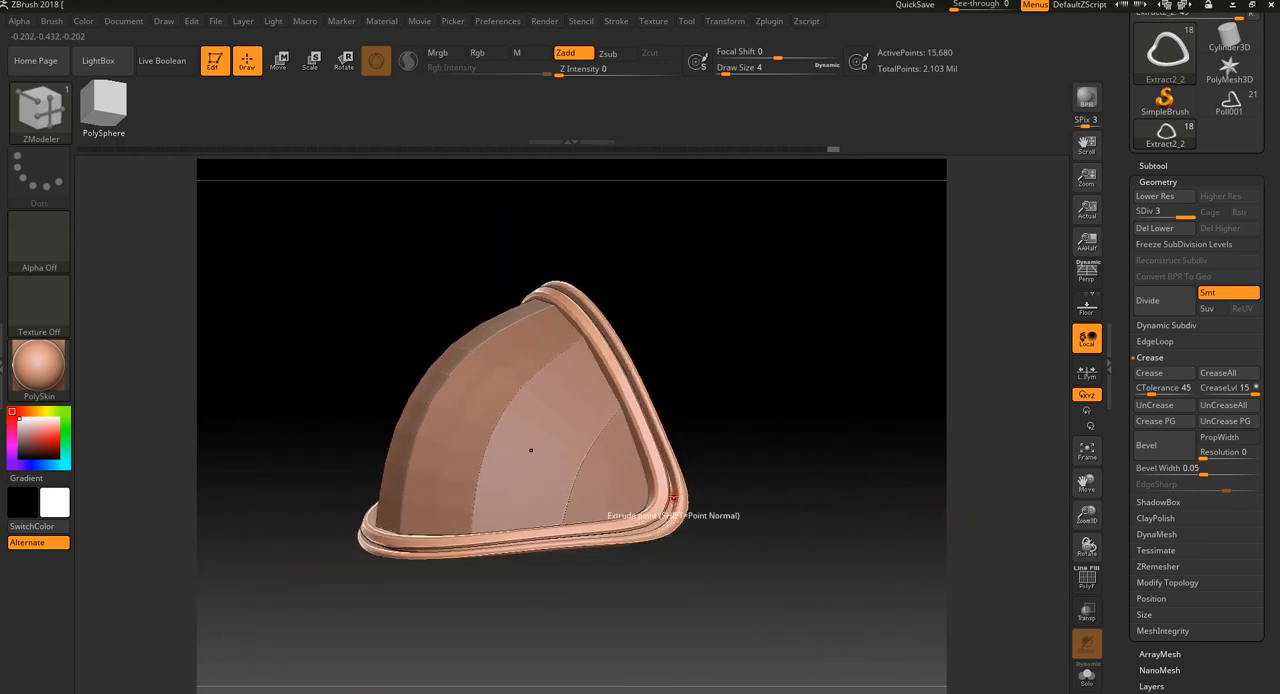
mouse_move(673, 497)
mouse_down()
mouse_move(740, 491)
mouse_move(667, 497)
mouse_up()
drag(765, 471, 843, 471)
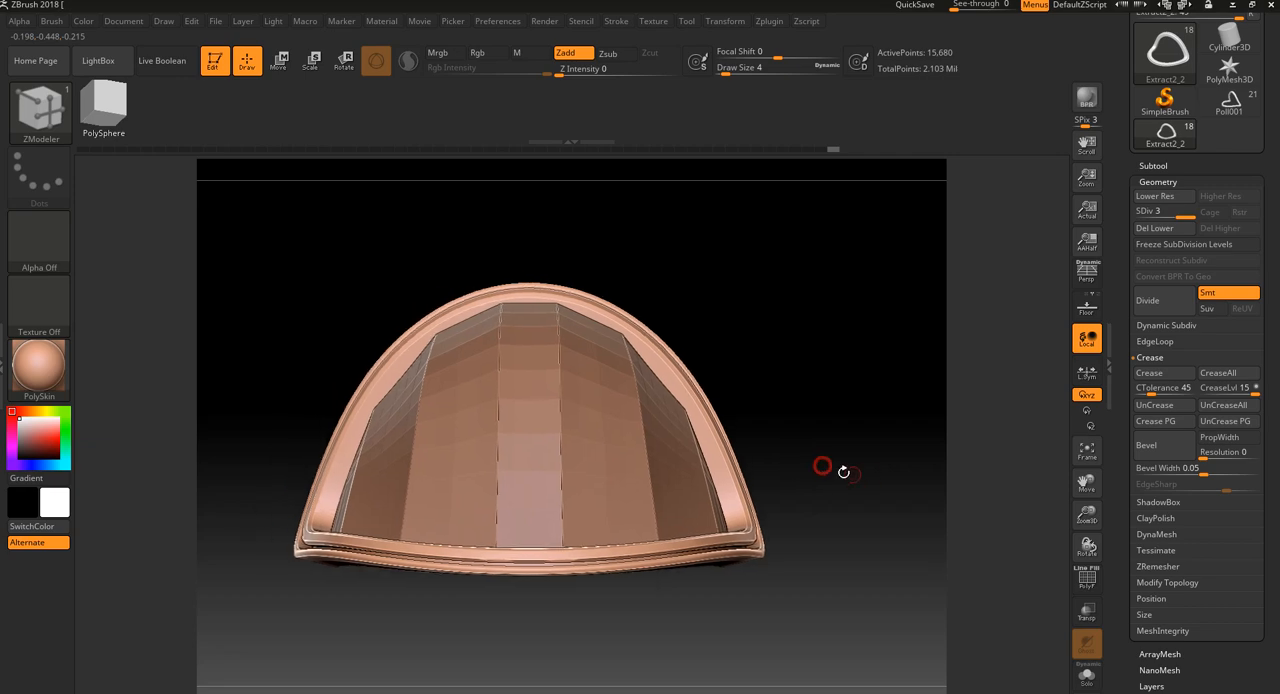
Show the Move gizmo on the rim and recentre it on the mesh axis
click(311, 61)
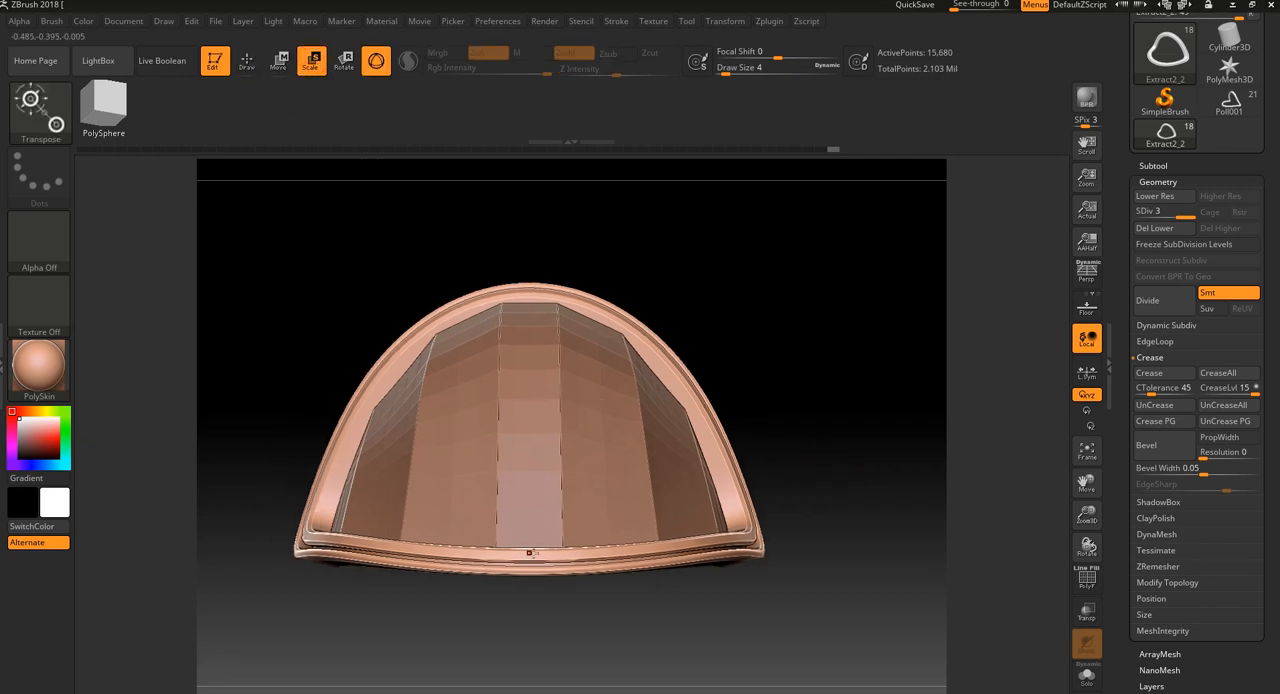
click(40, 110)
click(138, 123)
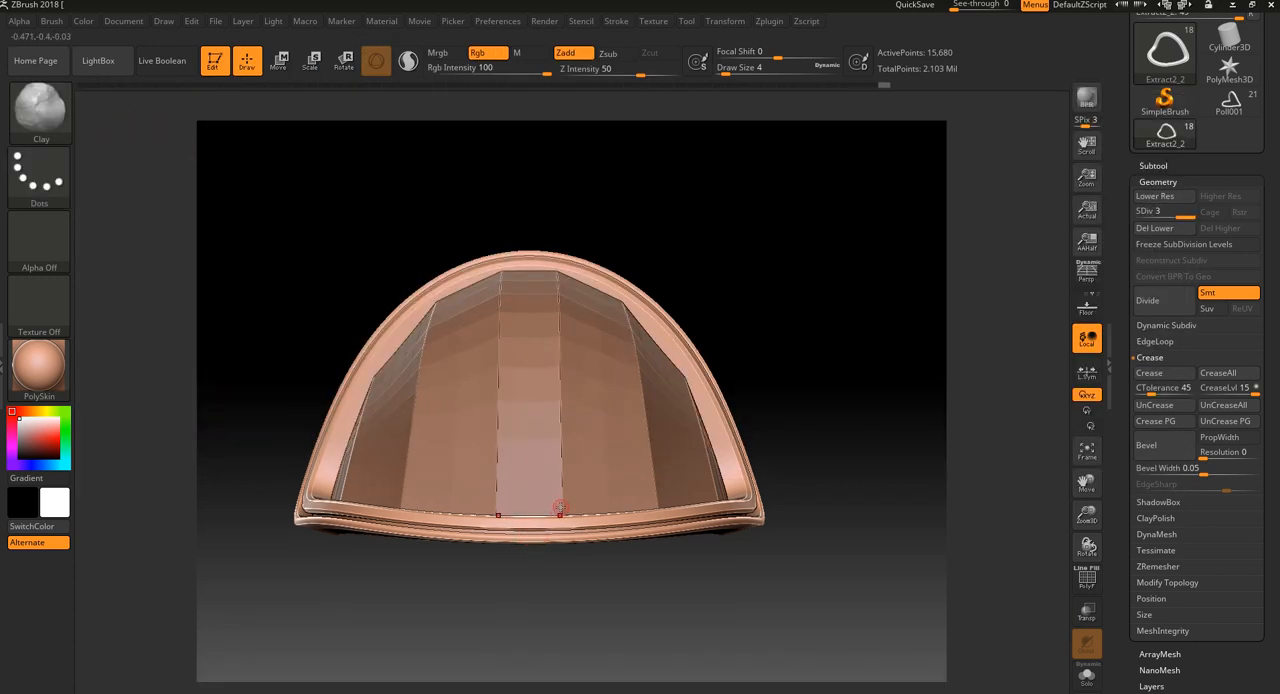
click(285, 70)
click(528, 535)
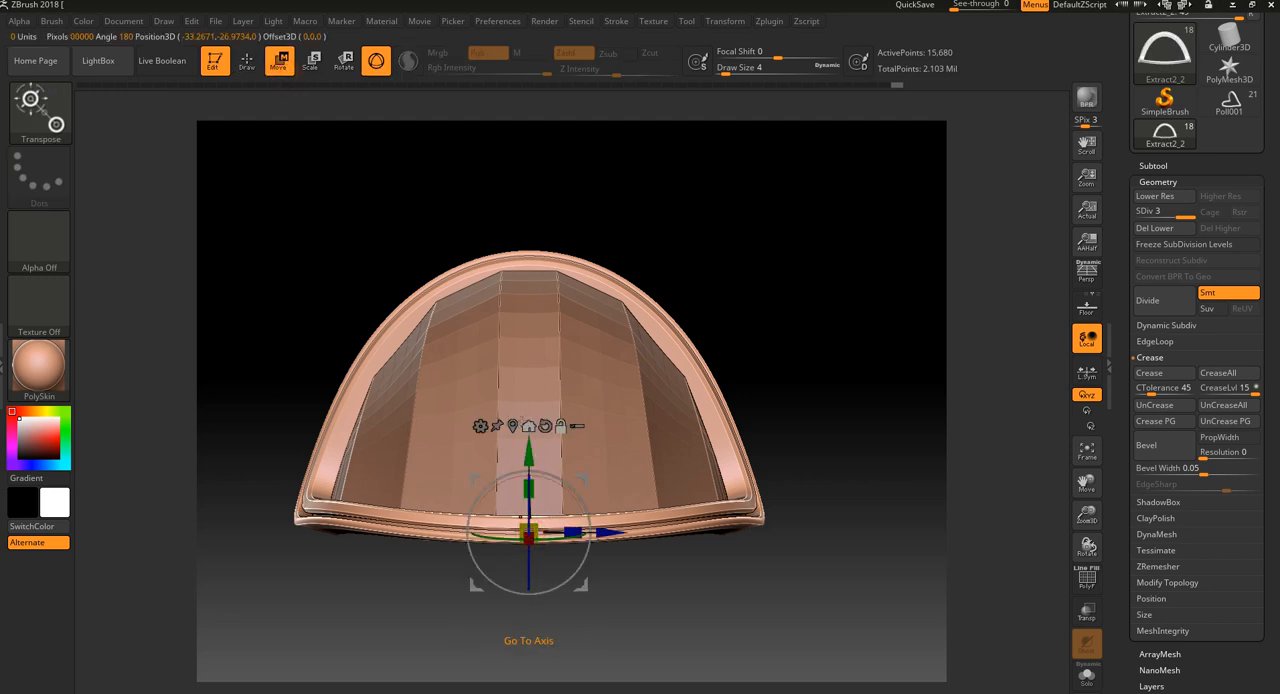
click(528, 426)
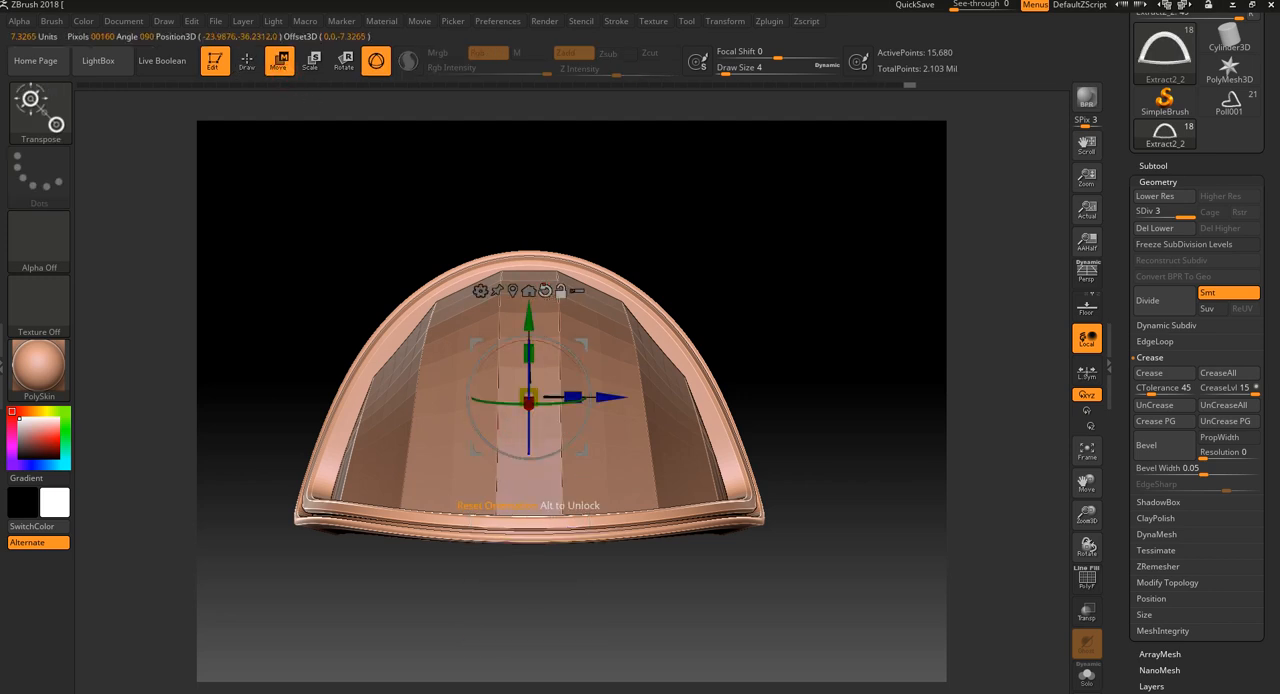
Scale the rim slightly narrower across its width, and fine-tune its fit around the dome with the gizmo
drag(573, 397, 559, 397)
mouse_move(764, 375)
mouse_down()
mouse_move(800, 384)
mouse_move(763, 386)
mouse_up()
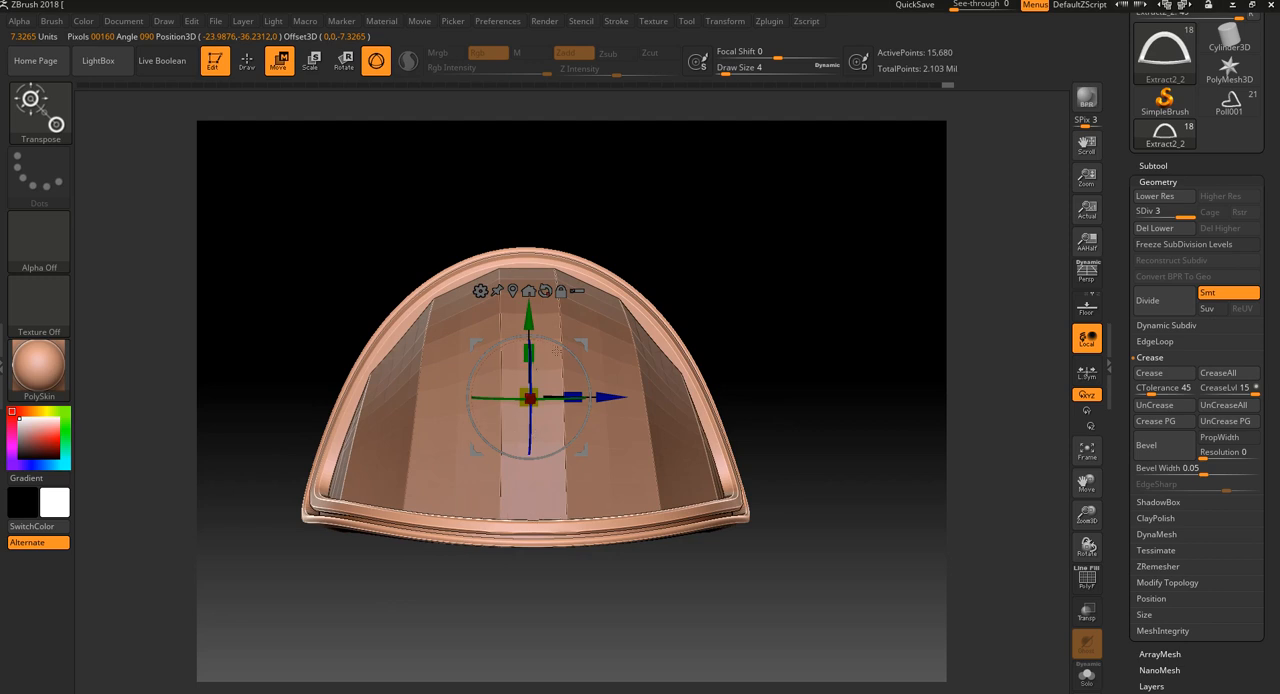
drag(748, 286, 746, 295)
mouse_move(531, 396)
mouse_down()
mouse_move(568, 397)
mouse_move(534, 388)
mouse_up()
drag(621, 268, 750, 285)
drag(537, 322, 537, 318)
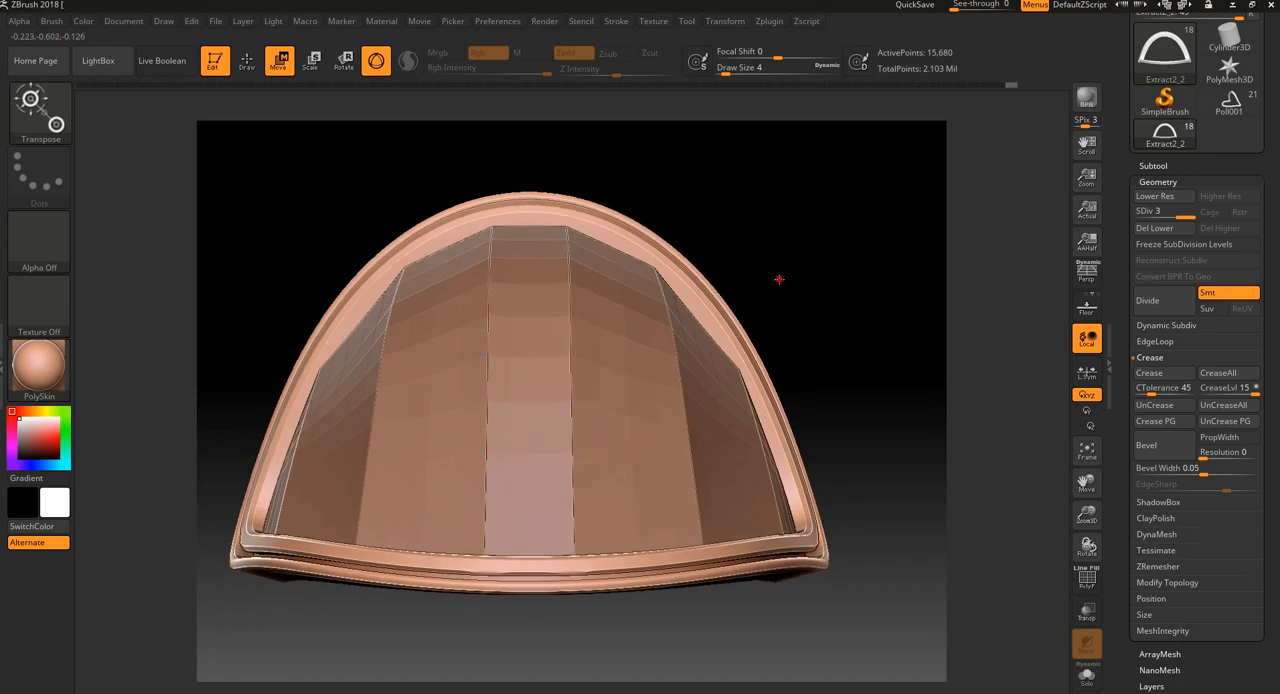
Return to Draw mode and make the dome subtool Extract1 active with its polygroup wireframe shown
drag(780, 277, 665, 300)
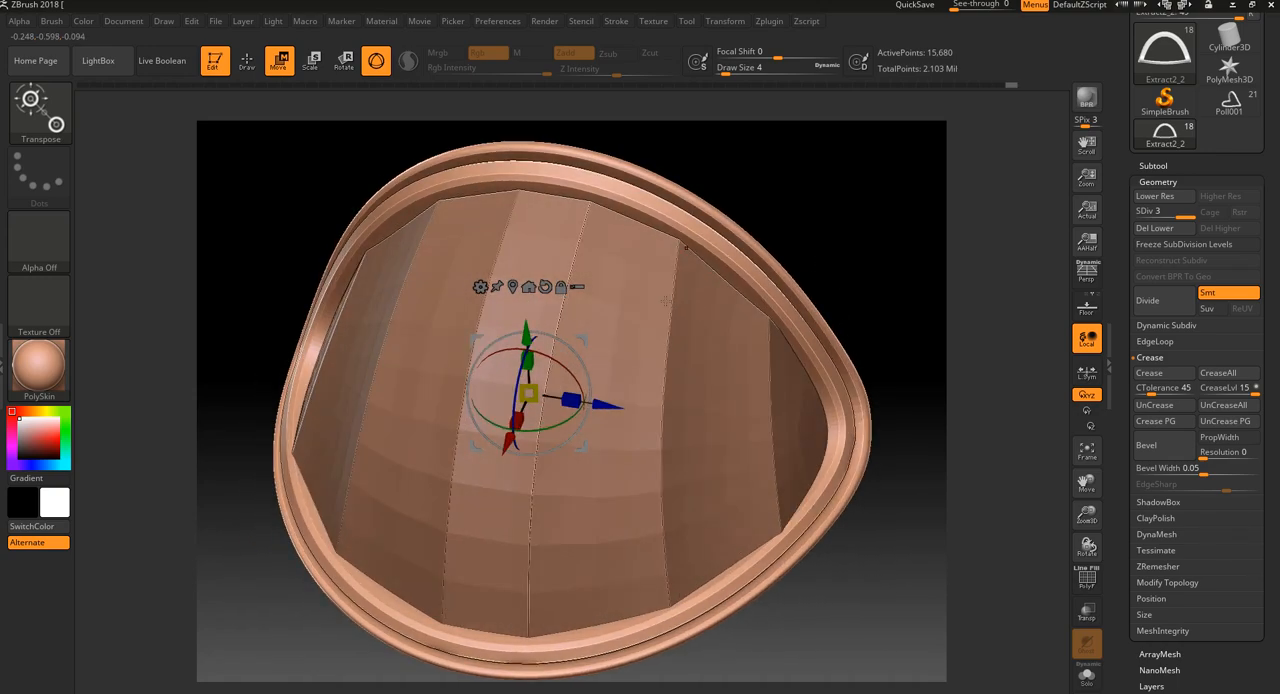
click(243, 68)
key(f)
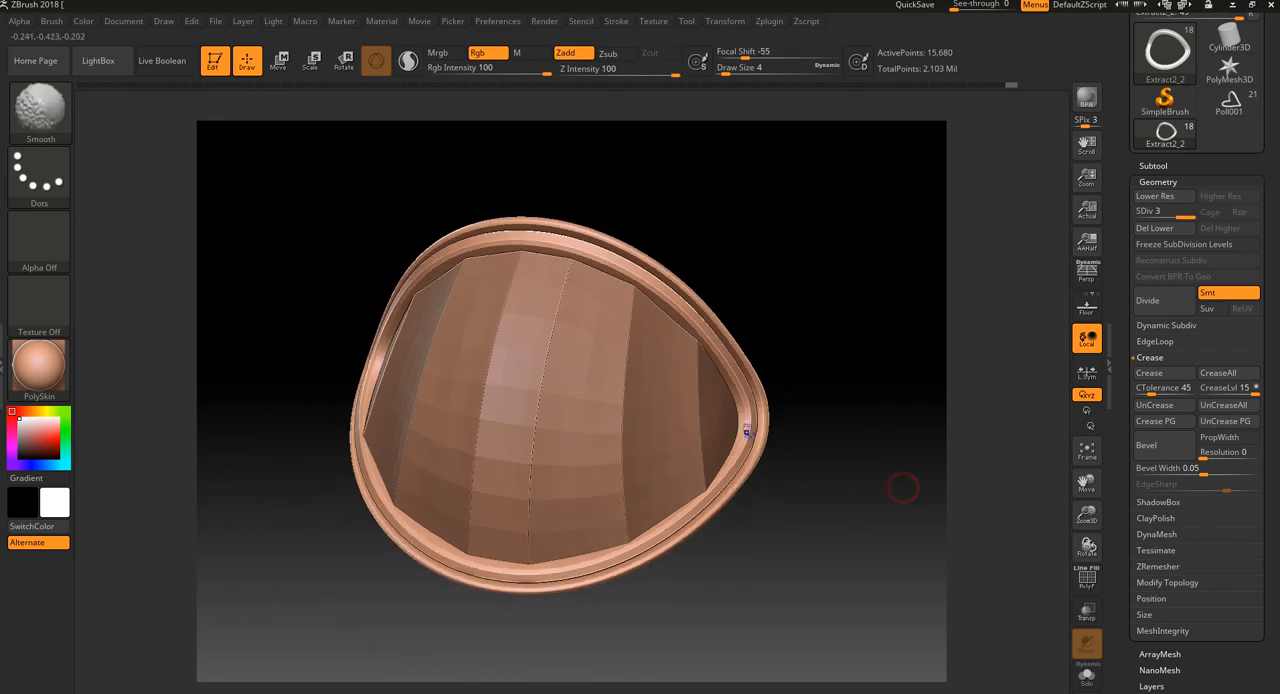
alt+click(585, 400)
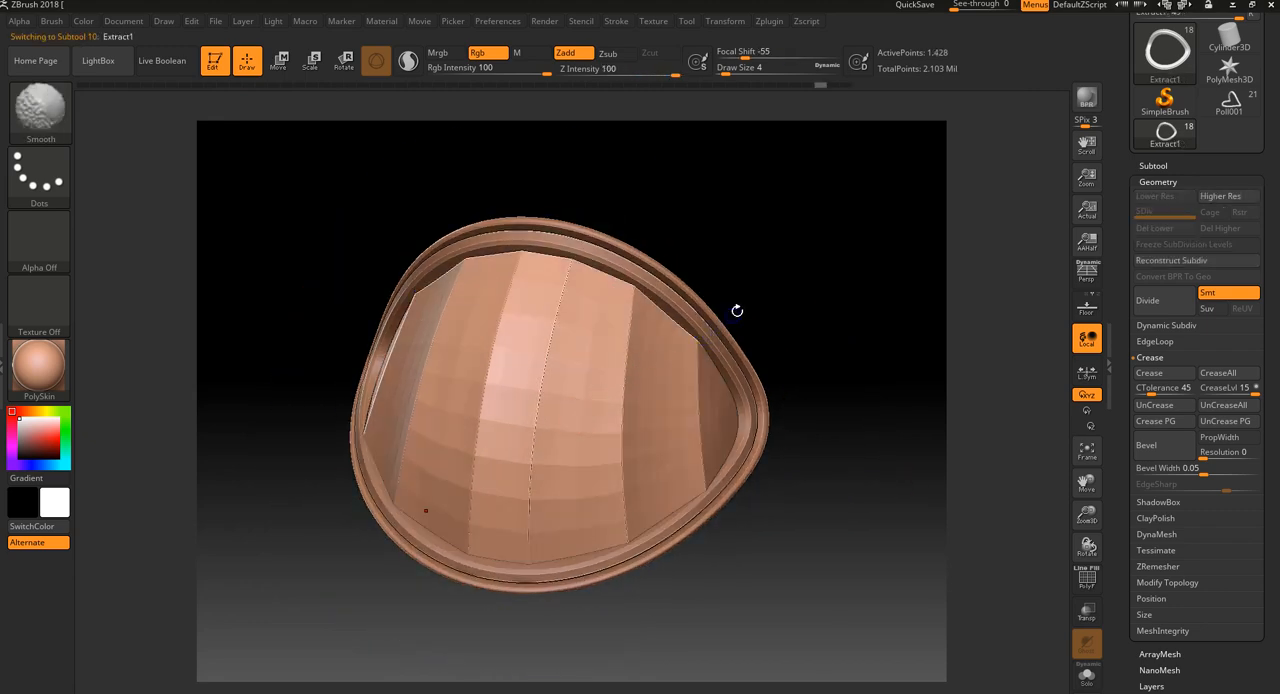
key(shift+f)
key(shift+f)
key(shift+f)
alt+drag(811, 236, 757, 346)
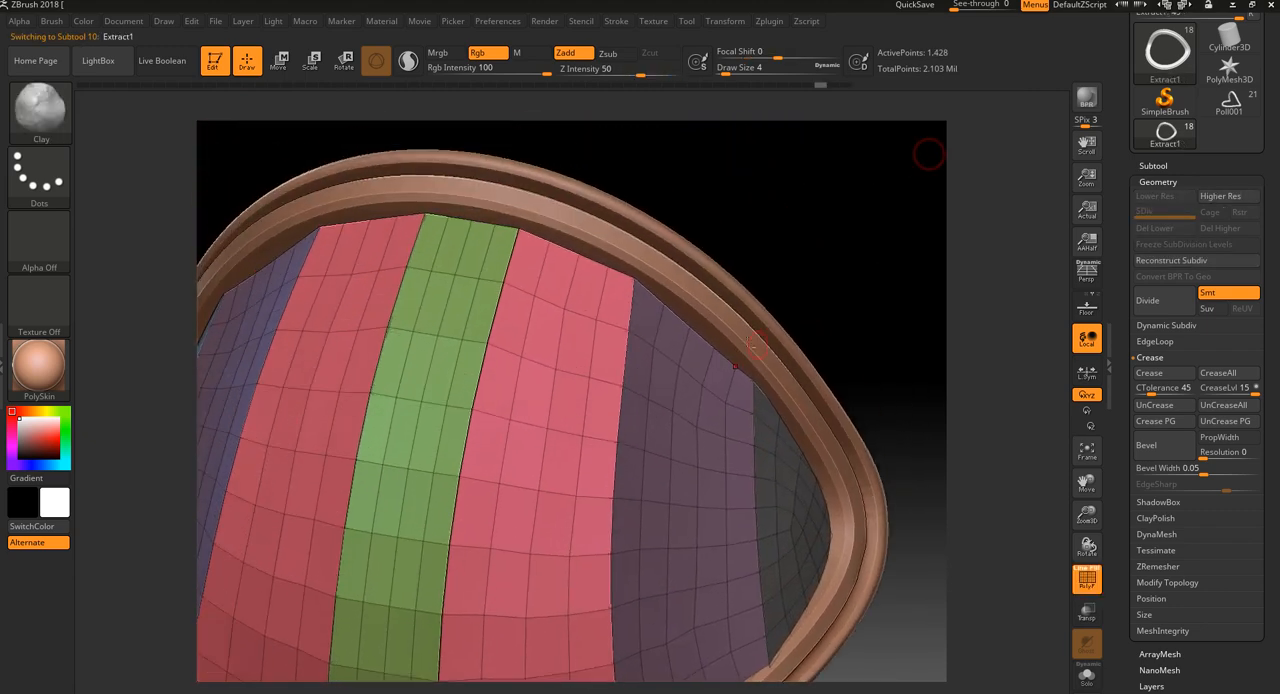
Switch to the ZModeler brush and set its edge action to Insert
click(55, 108)
click(893, 410)
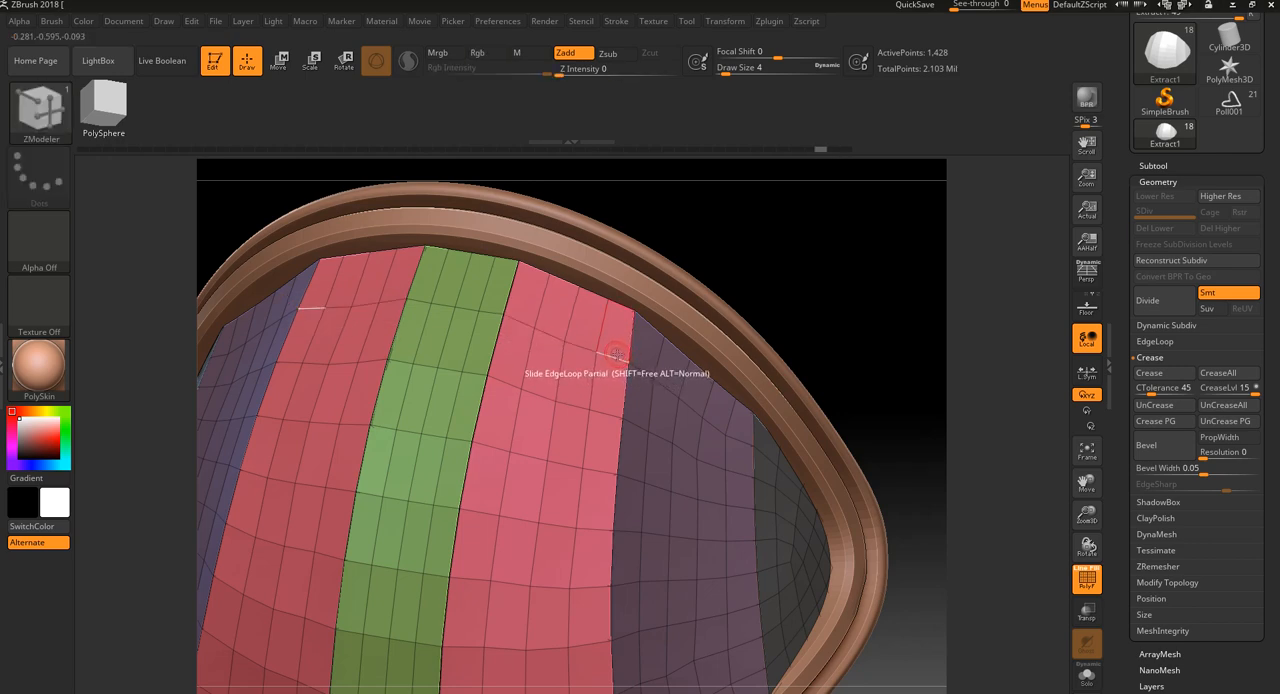
key(space)
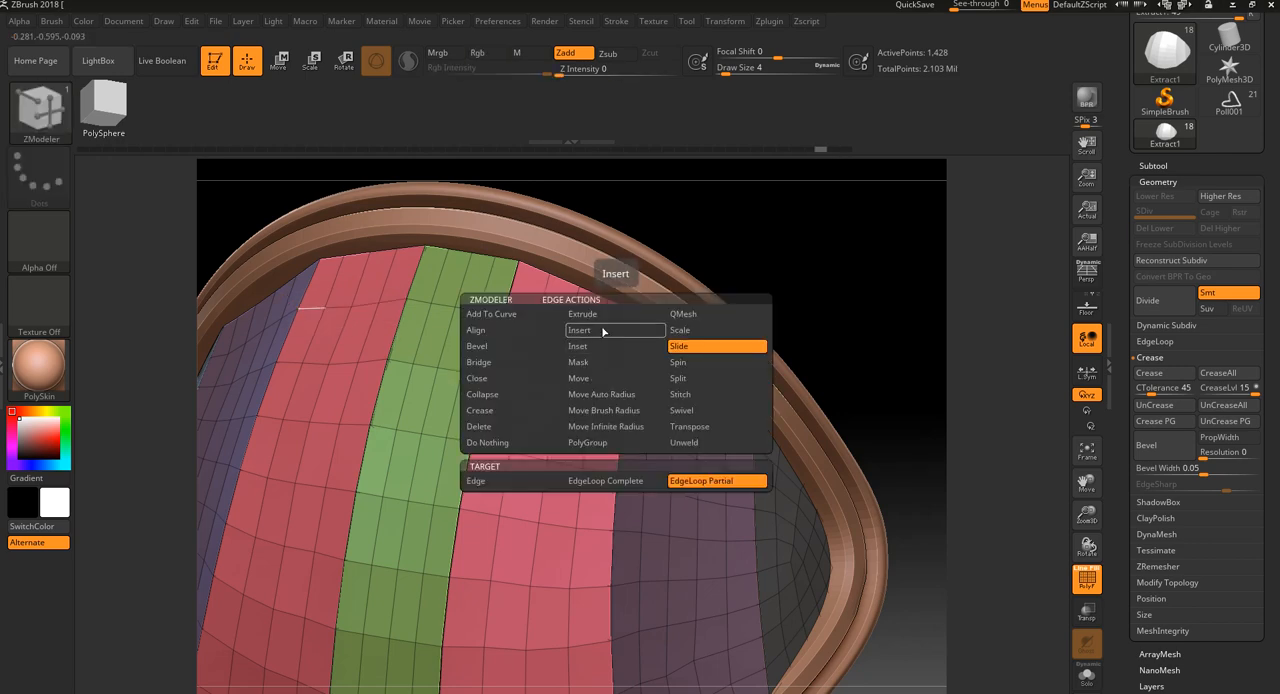
click(603, 331)
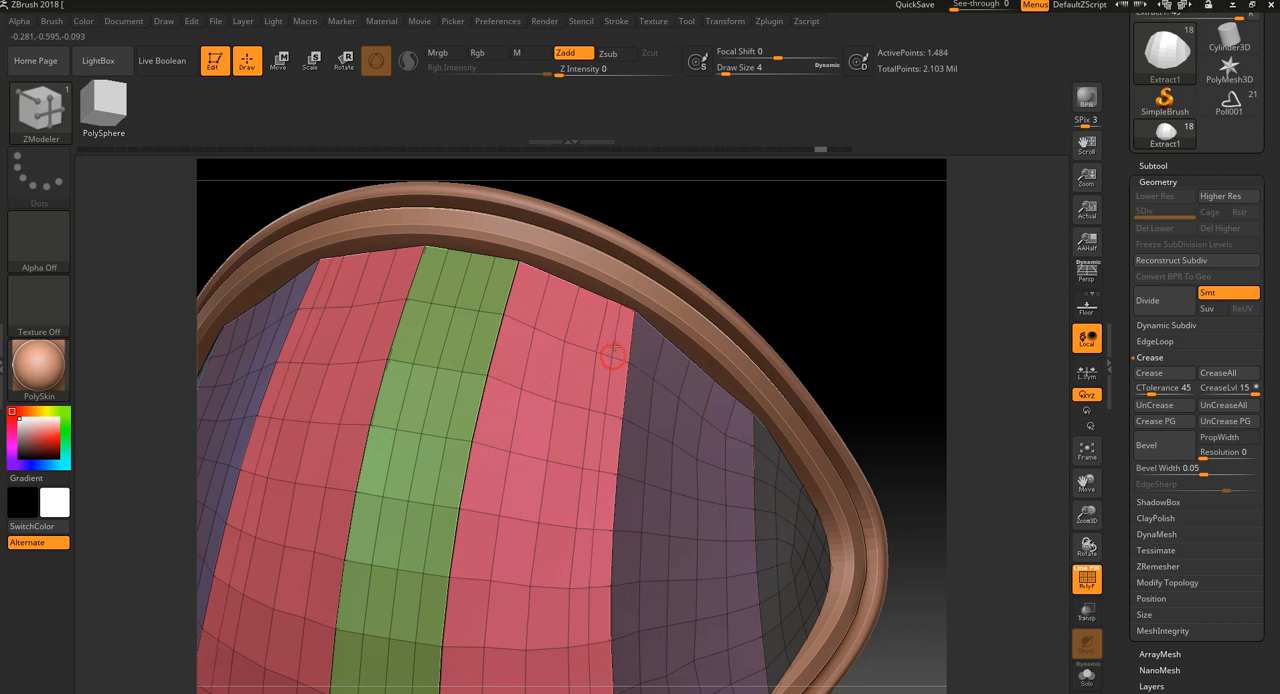
Try deleting the inner edge loops of the dome's pink panel, and undo the edge loop edits
alt+click(611, 342)
alt+click(598, 333)
alt+click(569, 316)
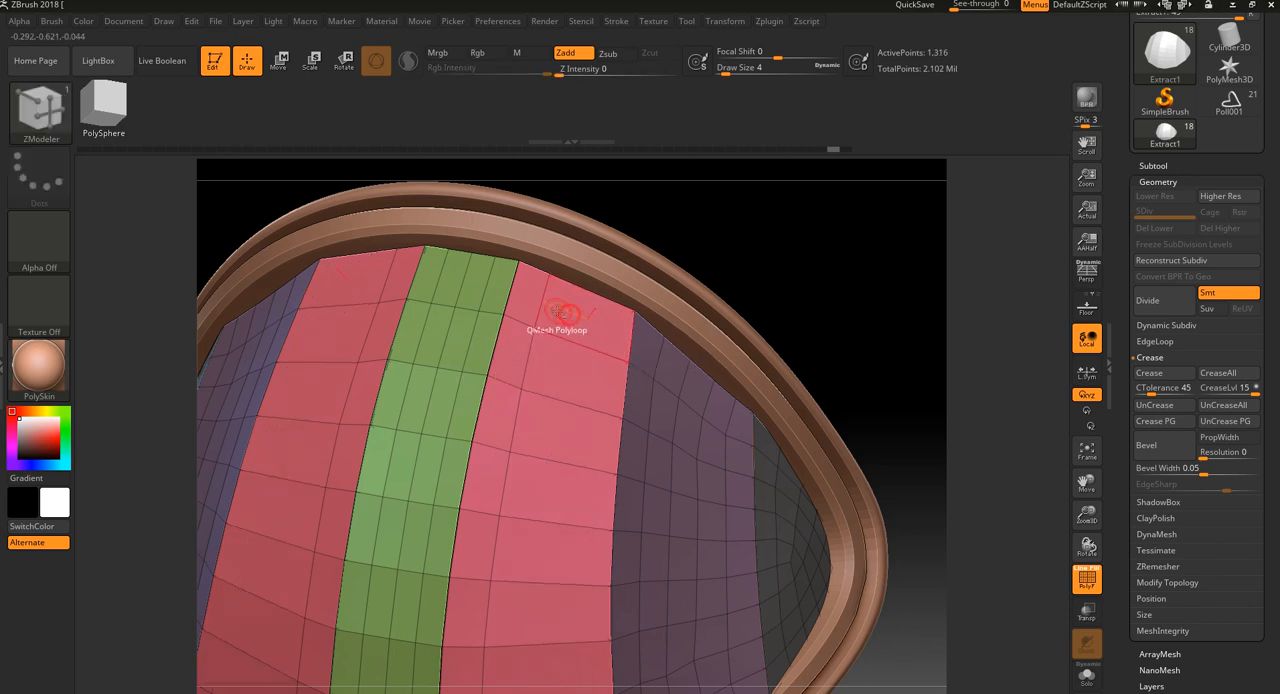
alt+click(545, 305)
mouse_move(699, 224)
alt+mouse_down()
mouse_move(731, 251)
mouse_move(700, 258)
mouse_move(727, 255)
mouse_move(699, 292)
mouse_move(747, 246)
mouse_move(736, 238)
mouse_move(721, 288)
mouse_move(694, 233)
mouse_move(691, 274)
mouse_move(714, 220)
mouse_move(708, 290)
alt+mouse_up()
key(ctrl+z)
key(ctrl+z)
key(ctrl+z)
alt+drag(855, 235, 827, 315)
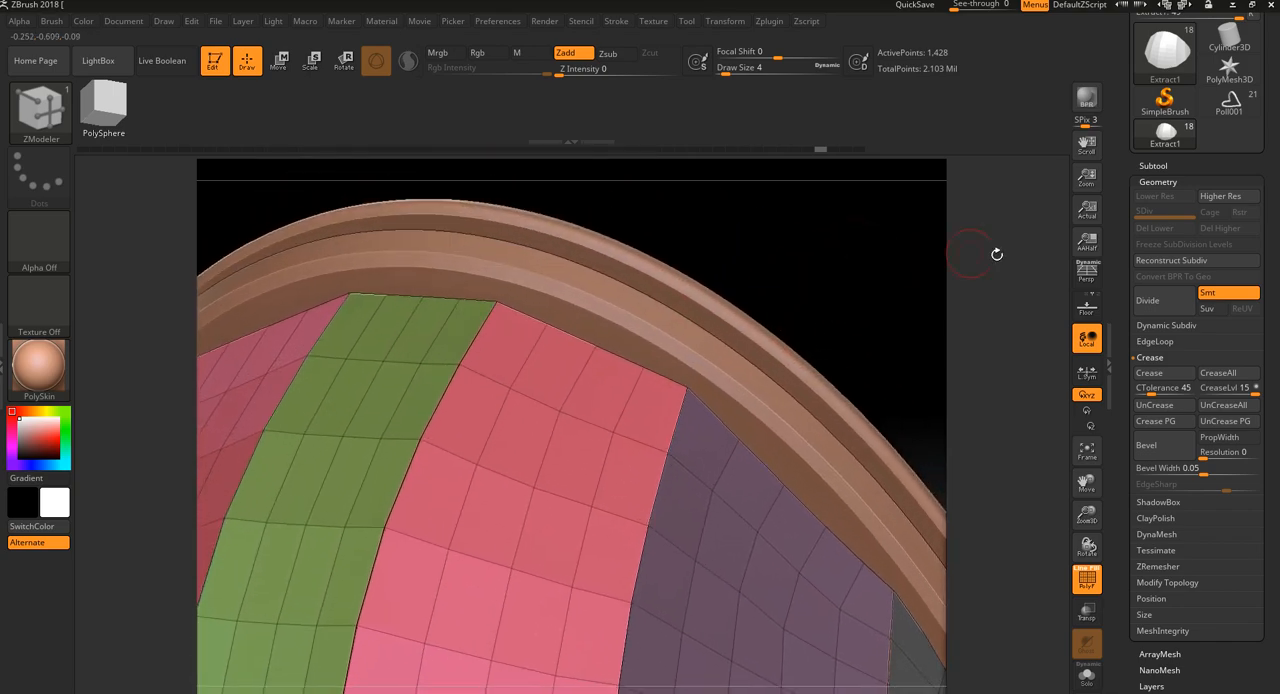
Divide the dome mesh once and examine its smoothed panels with the polygroup wireframe hidden
click(1163, 302)
alt+drag(996, 401, 968, 322)
key(shift+f)
alt+drag(904, 476, 907, 451)
key(shift+d)
mouse_move(883, 411)
mouse_down()
mouse_move(915, 395)
mouse_move(563, 429)
mouse_up()
key(shift+f)
Reselect the ZModeler brush and undo back to the undivided dome mesh
key(b)
key(z)
key(m)
drag(482, 316, 563, 276)
key(ctrl+z)
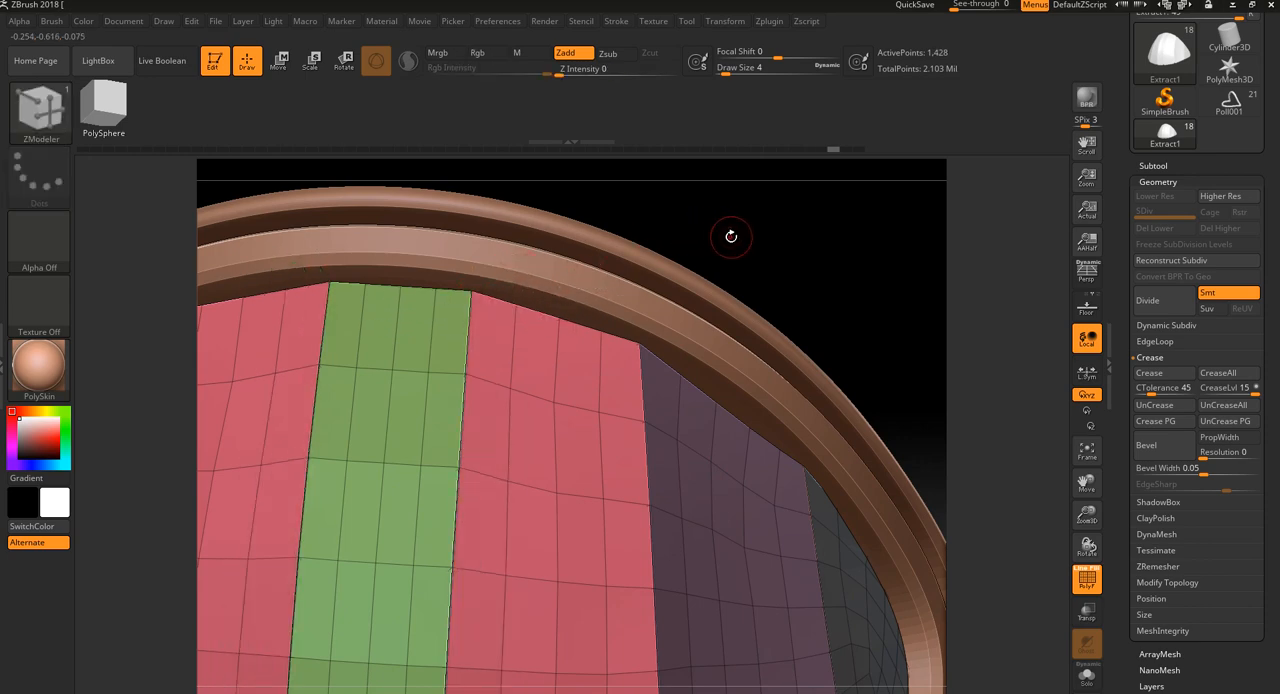
Insert edge loops in the pink panel close to its borders with the green and purple panels
mouse_move(731, 237)
alt+mouse_down()
mouse_move(740, 211)
mouse_move(745, 223)
alt+mouse_up()
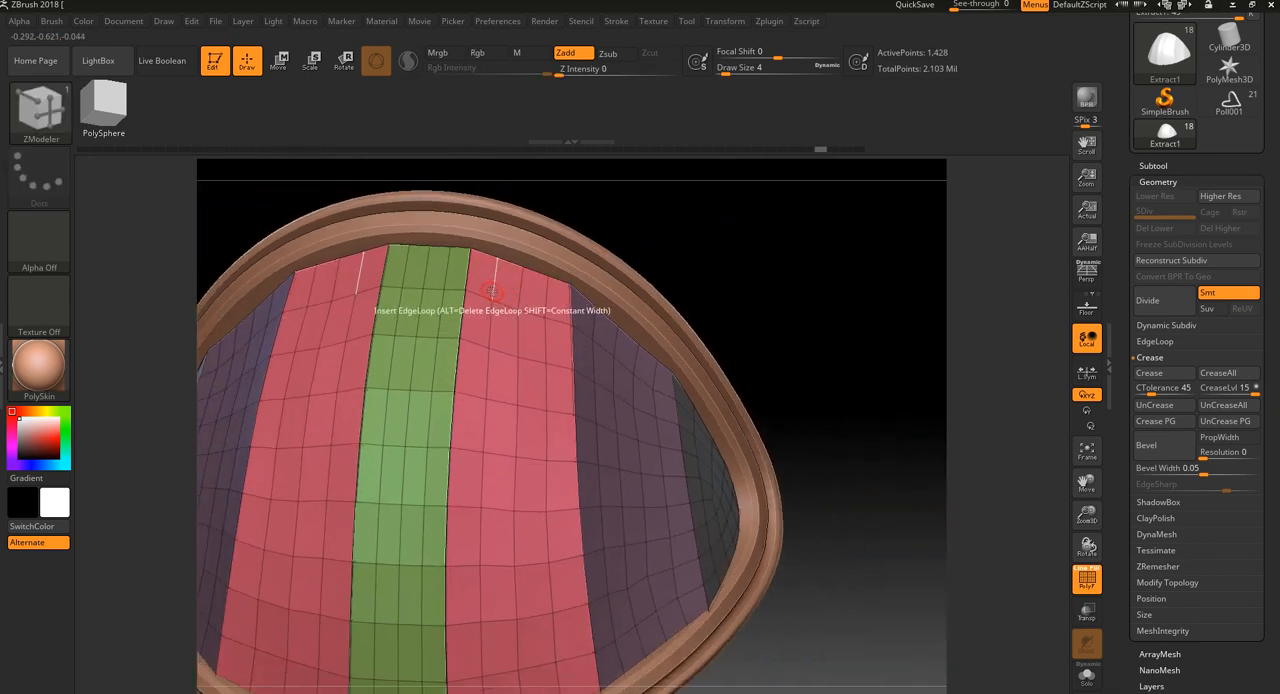
key(space)
key(space)
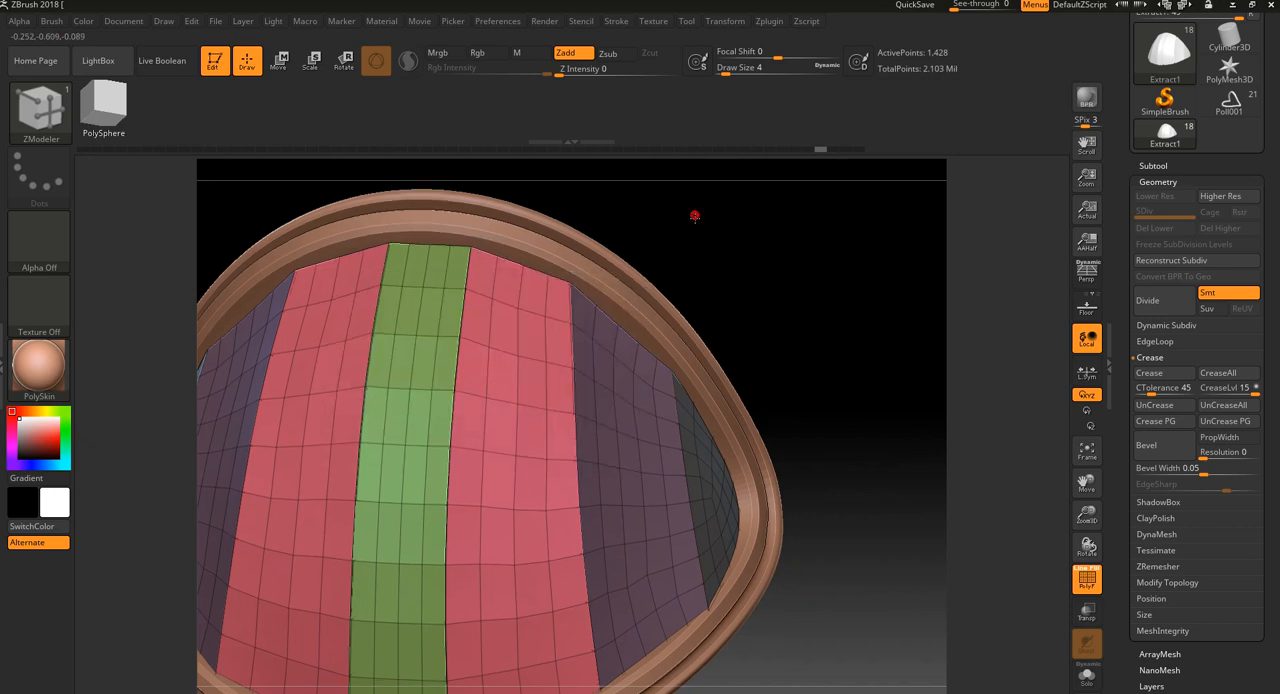
alt+drag(694, 214, 692, 258)
click(482, 341)
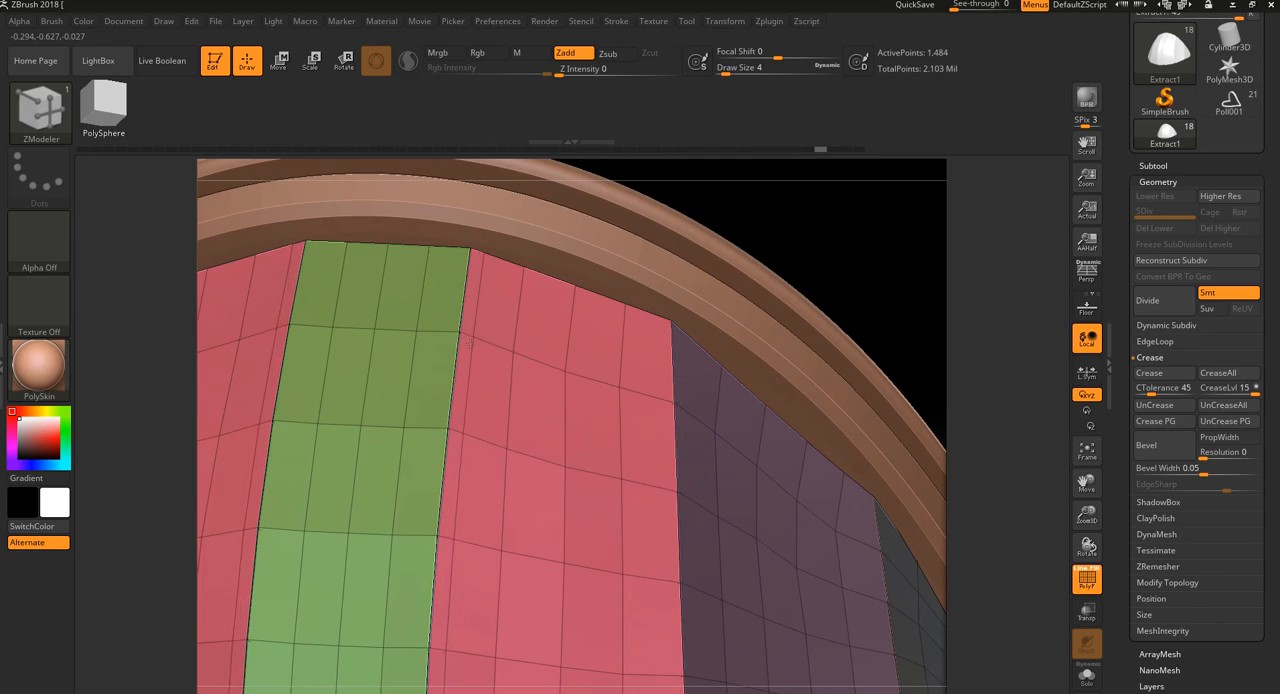
drag(908, 261, 891, 266)
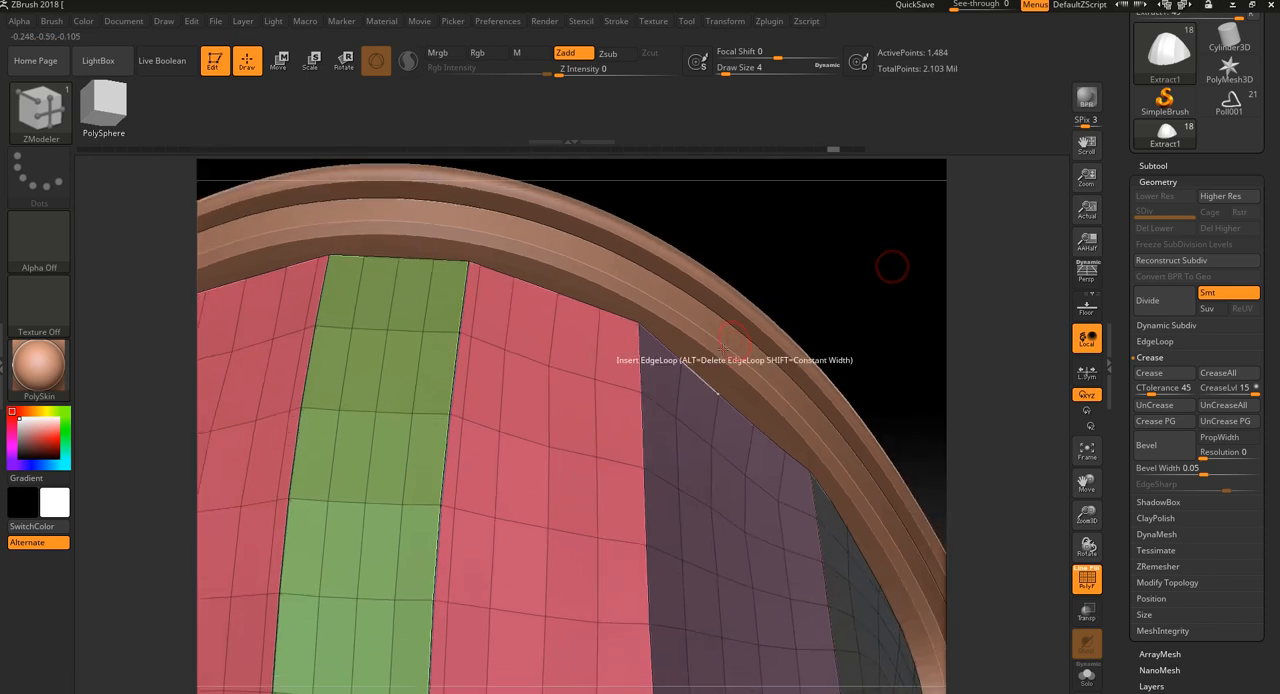
click(624, 390)
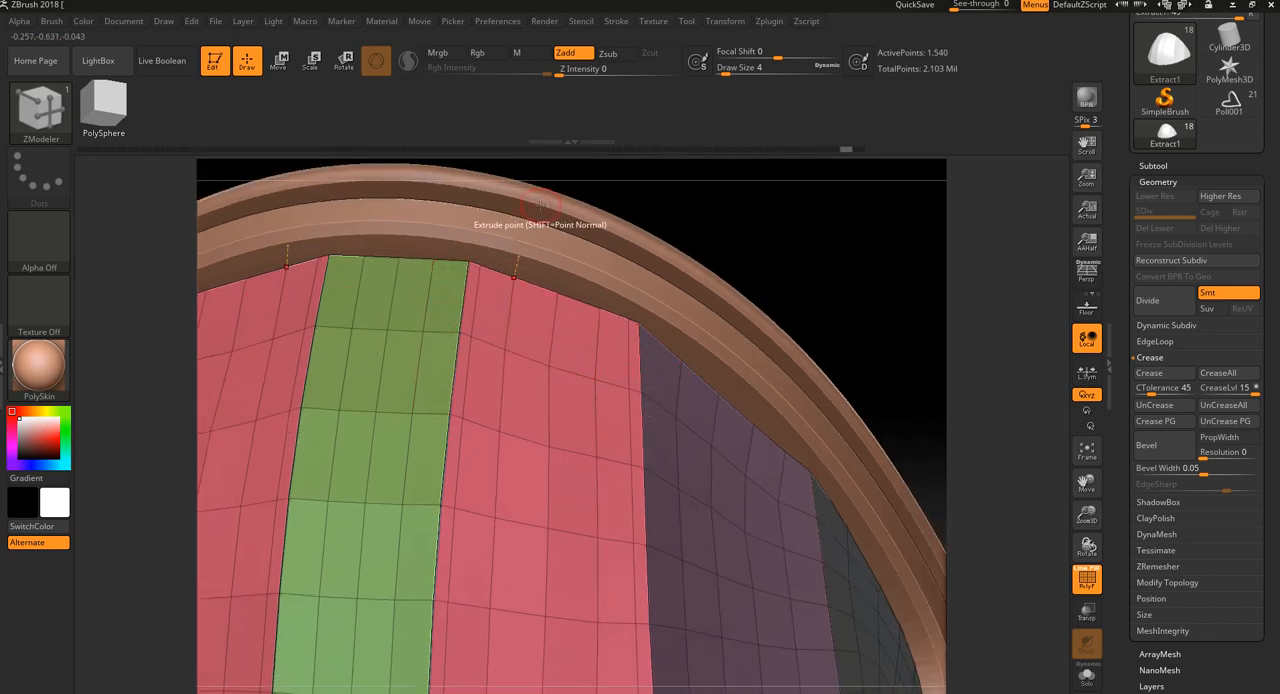
Insert edge loops just inside both borders of the purple panel and just inside the grey panel's border with it
drag(904, 329, 850, 318)
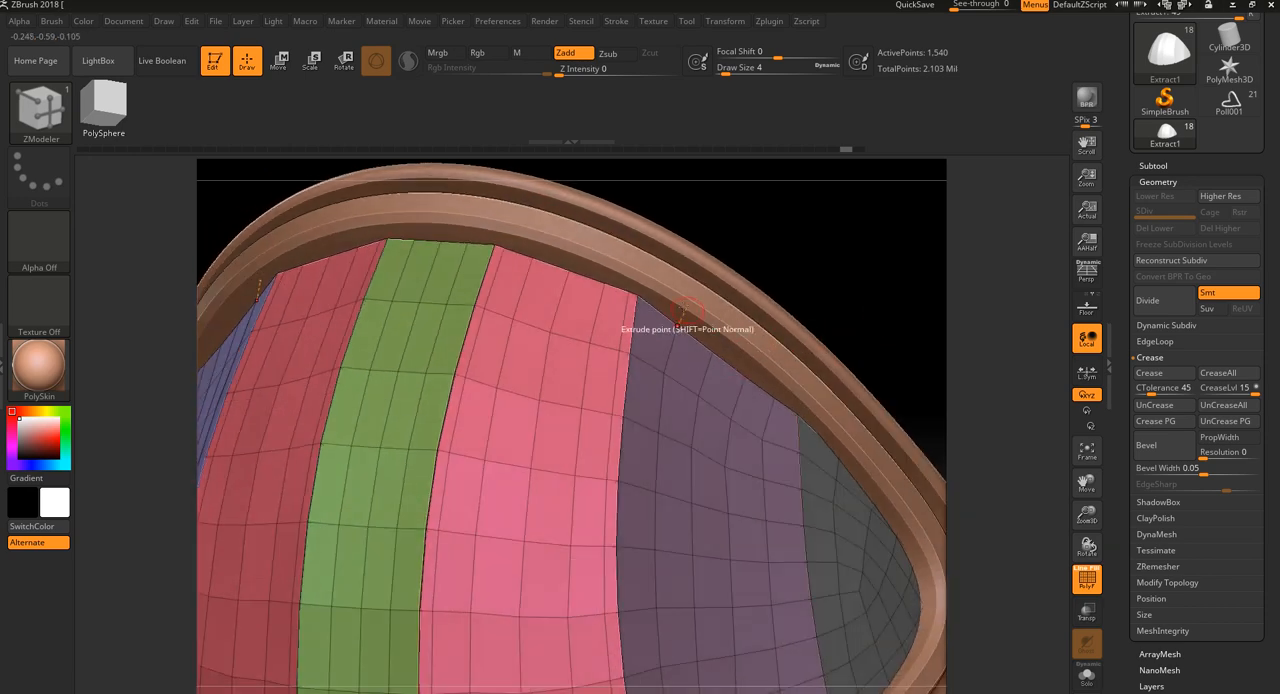
click(641, 350)
key(ctrl+z)
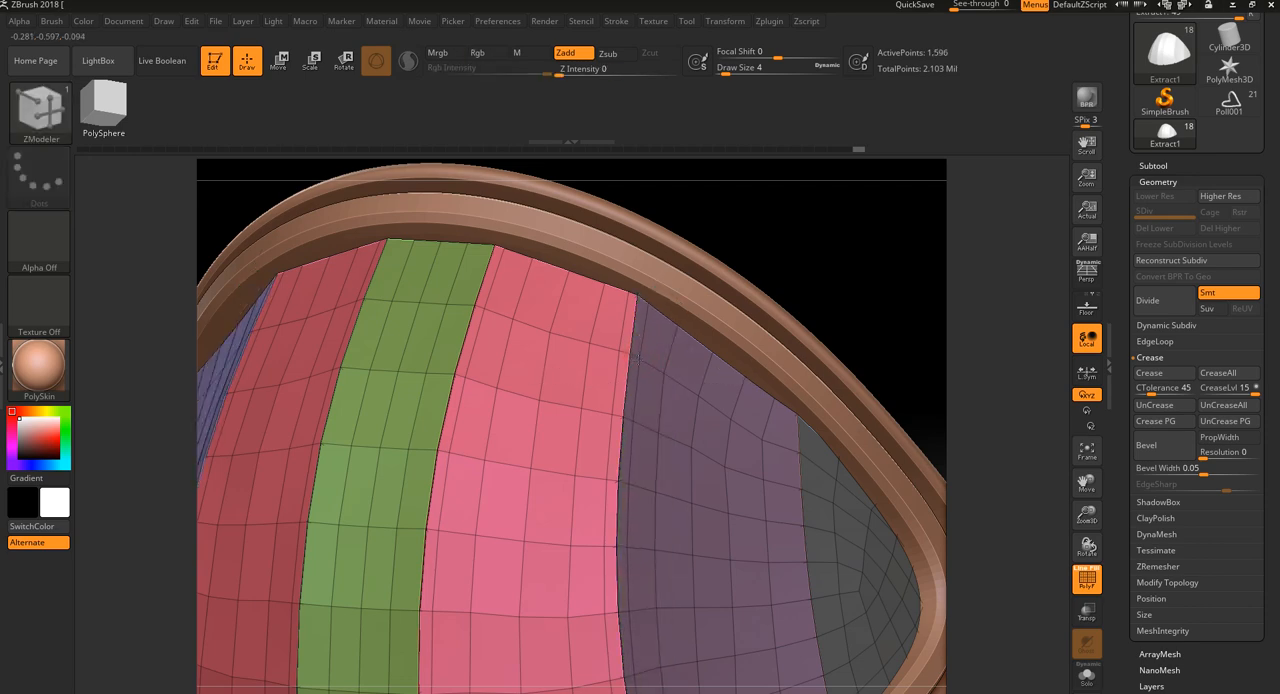
drag(815, 280, 842, 280)
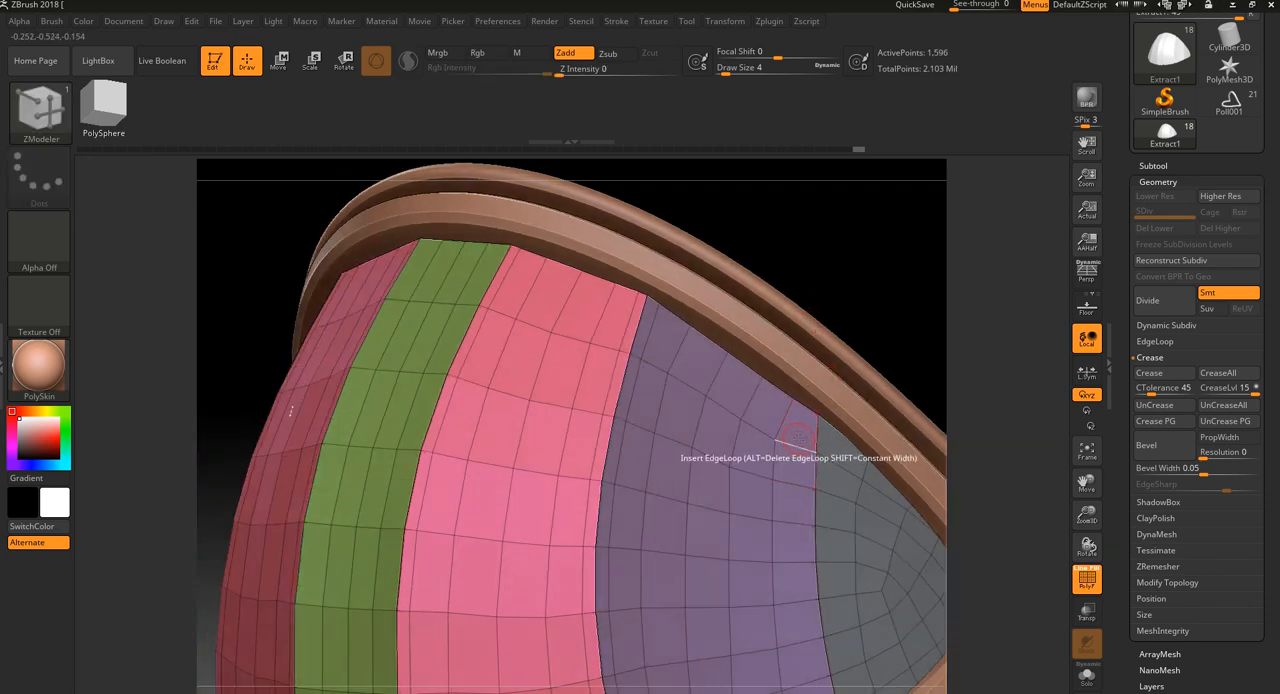
click(798, 438)
drag(926, 354, 930, 358)
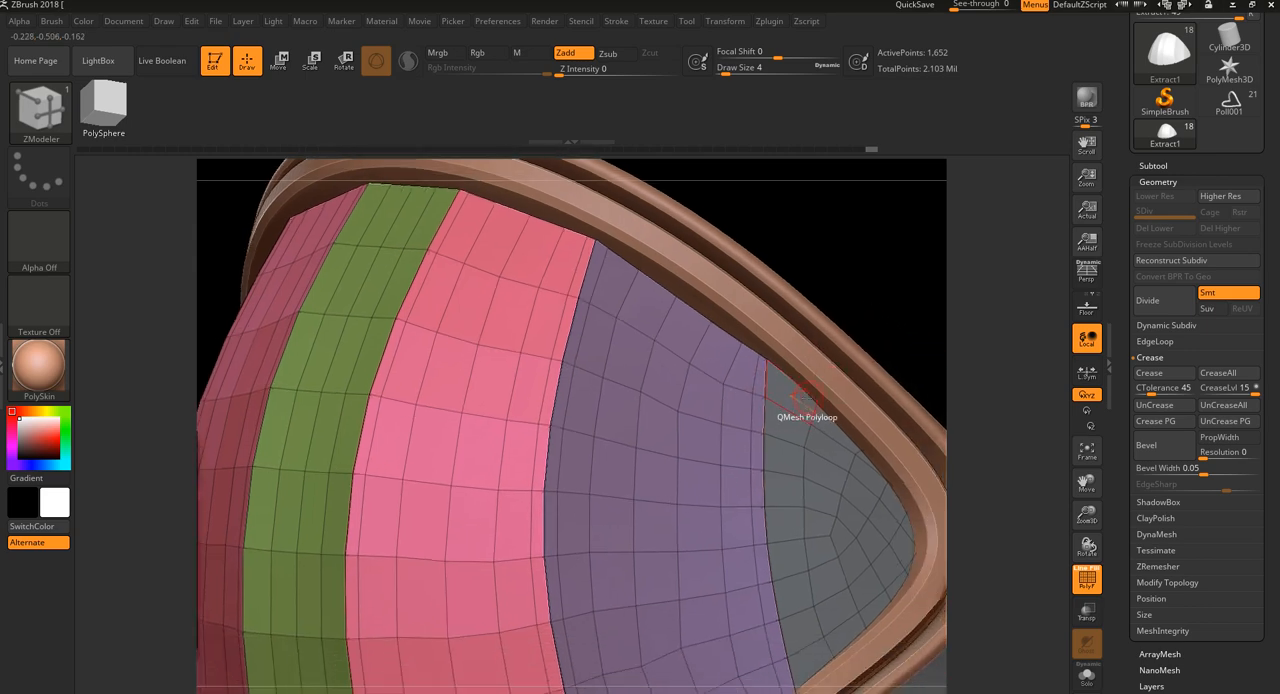
click(778, 408)
alt+drag(875, 275, 897, 316)
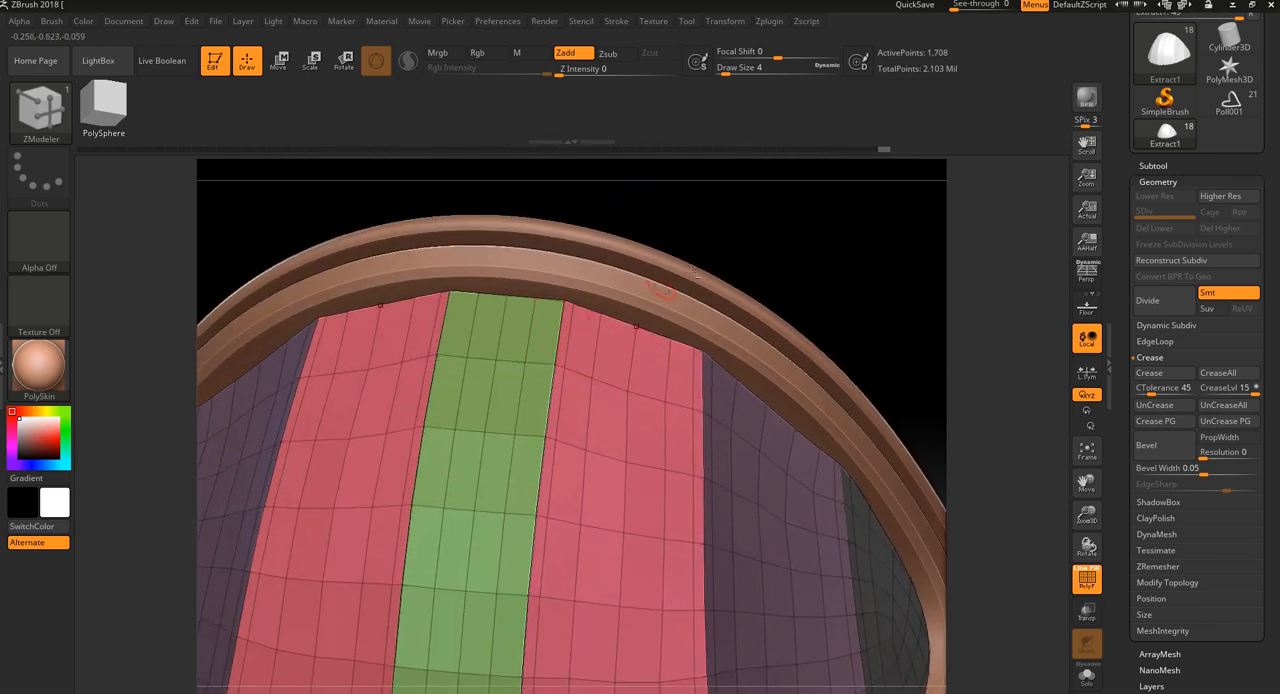
Open the ZModeler polygon actions on the pink panel beside the green strip
drag(786, 260, 760, 214)
right_click(520, 316)
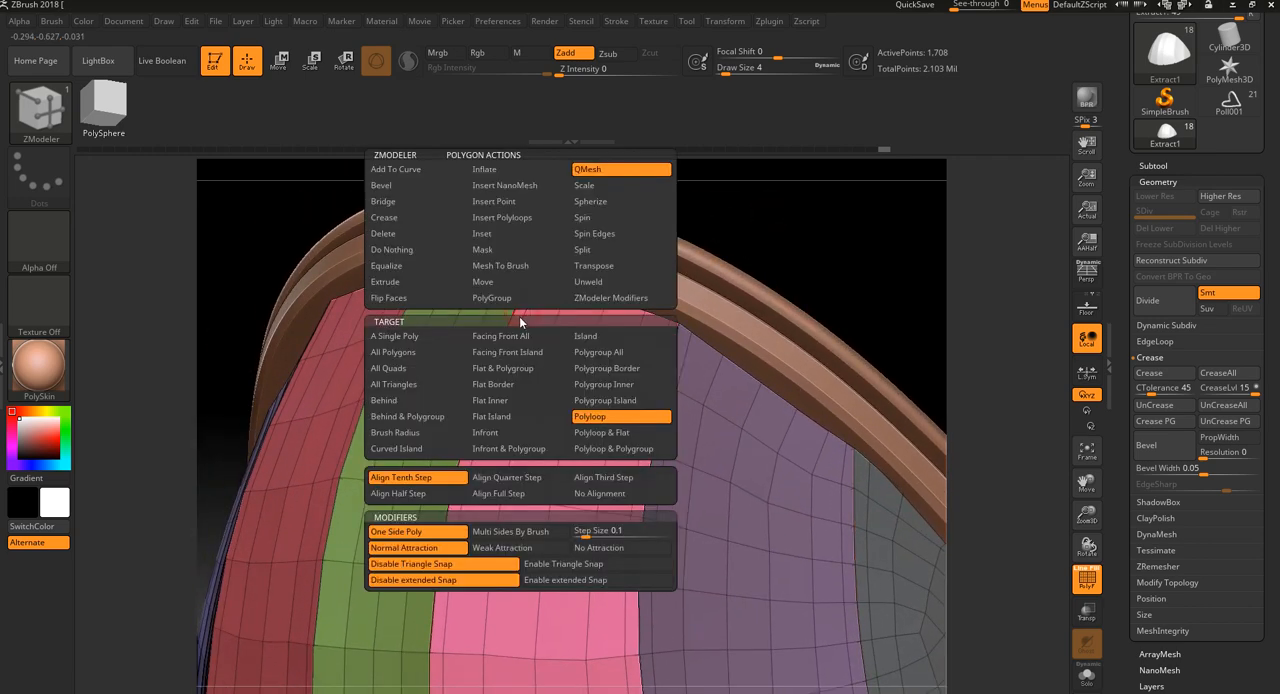
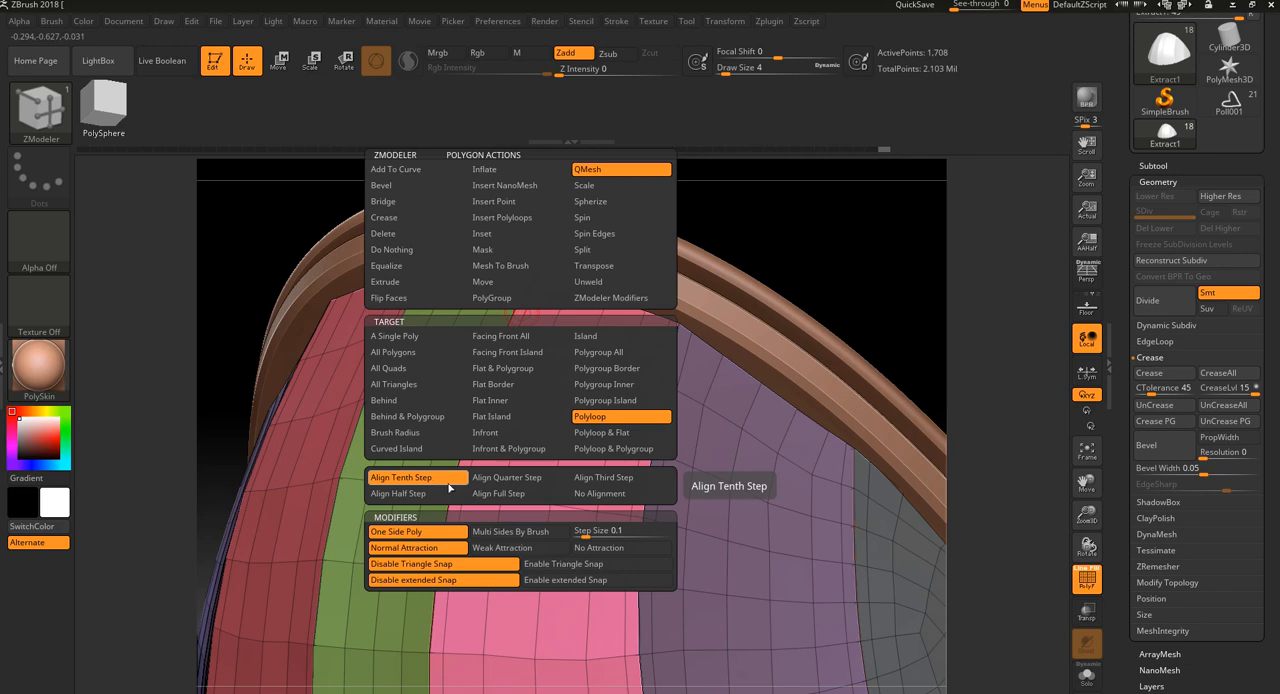
Raise the narrow border strips beside the green and pink panels with QMesh on polyloops, using Align Tenth Step
click(449, 484)
drag(509, 327, 506, 312)
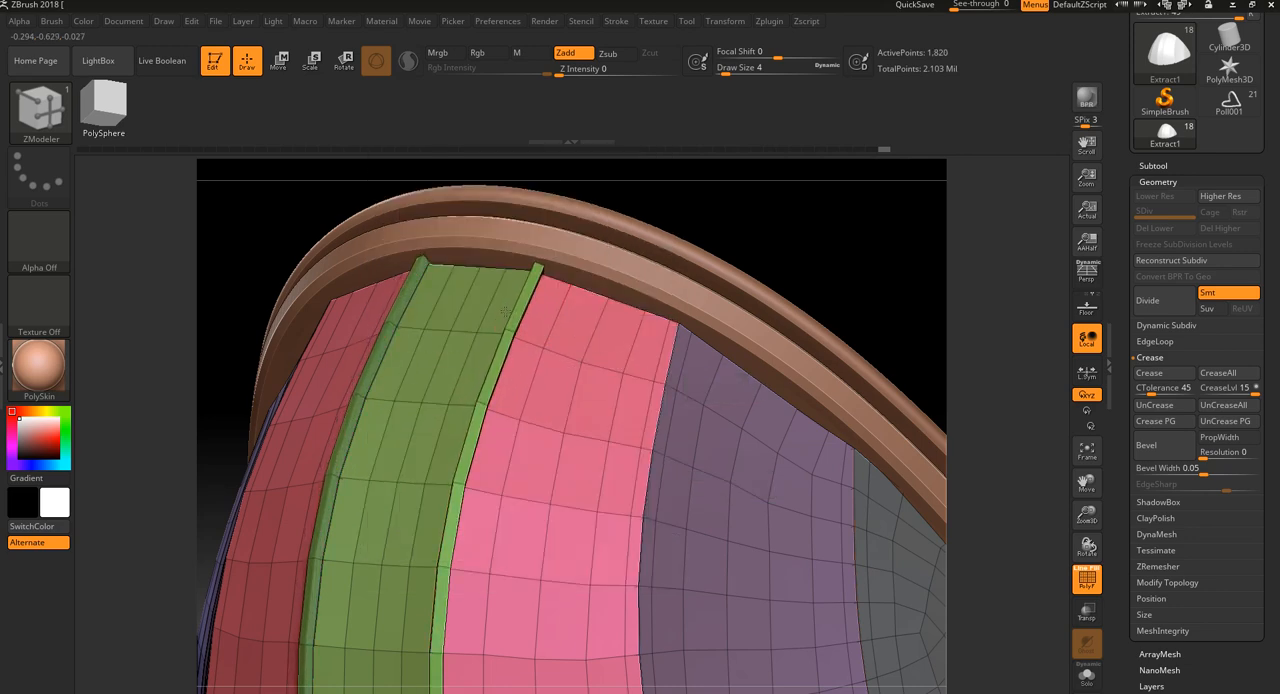
drag(749, 231, 655, 377)
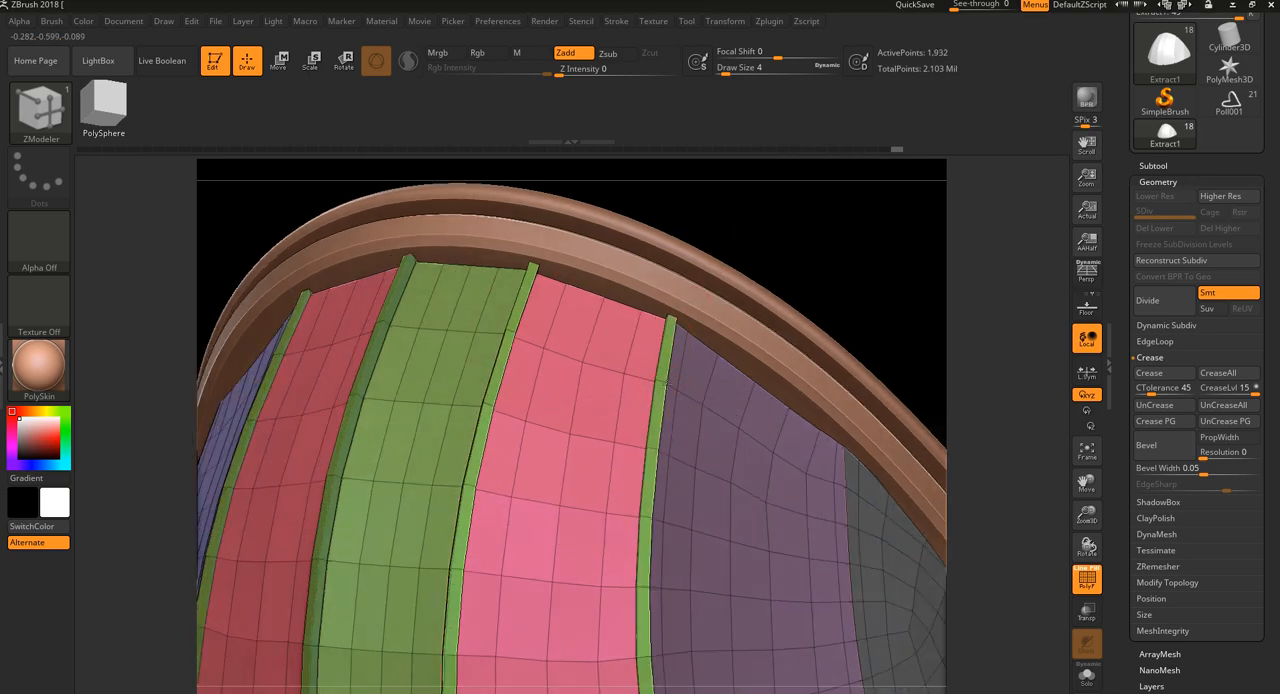
drag(737, 290, 664, 318)
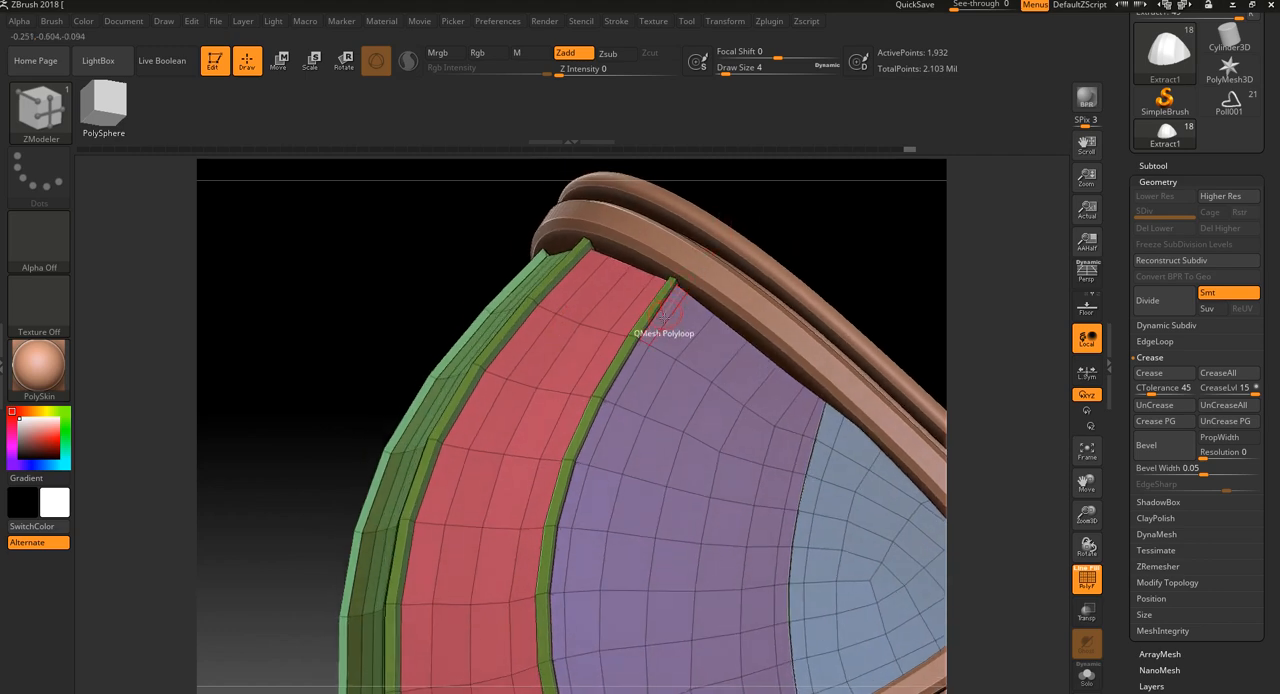
Raise the strips along both borders of the purple panel and the blue-grey panel's adjoining strip with QMesh Polyloop
click(637, 348)
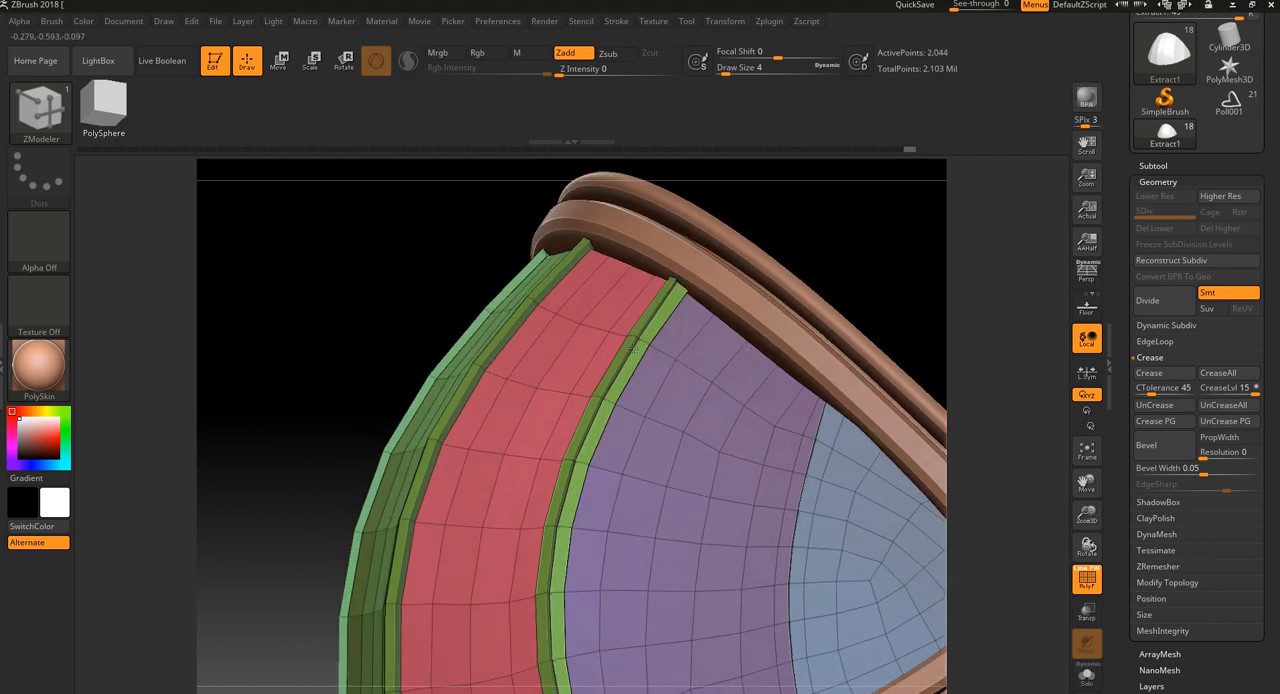
drag(823, 251, 749, 211)
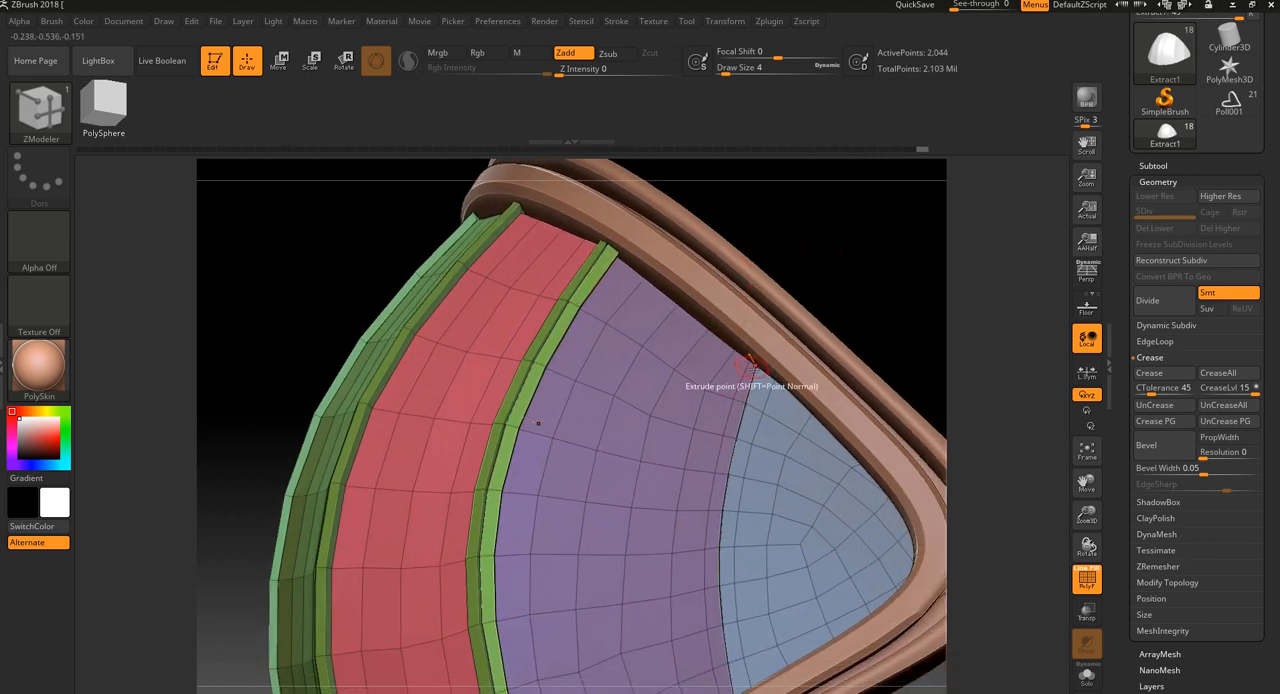
click(751, 415)
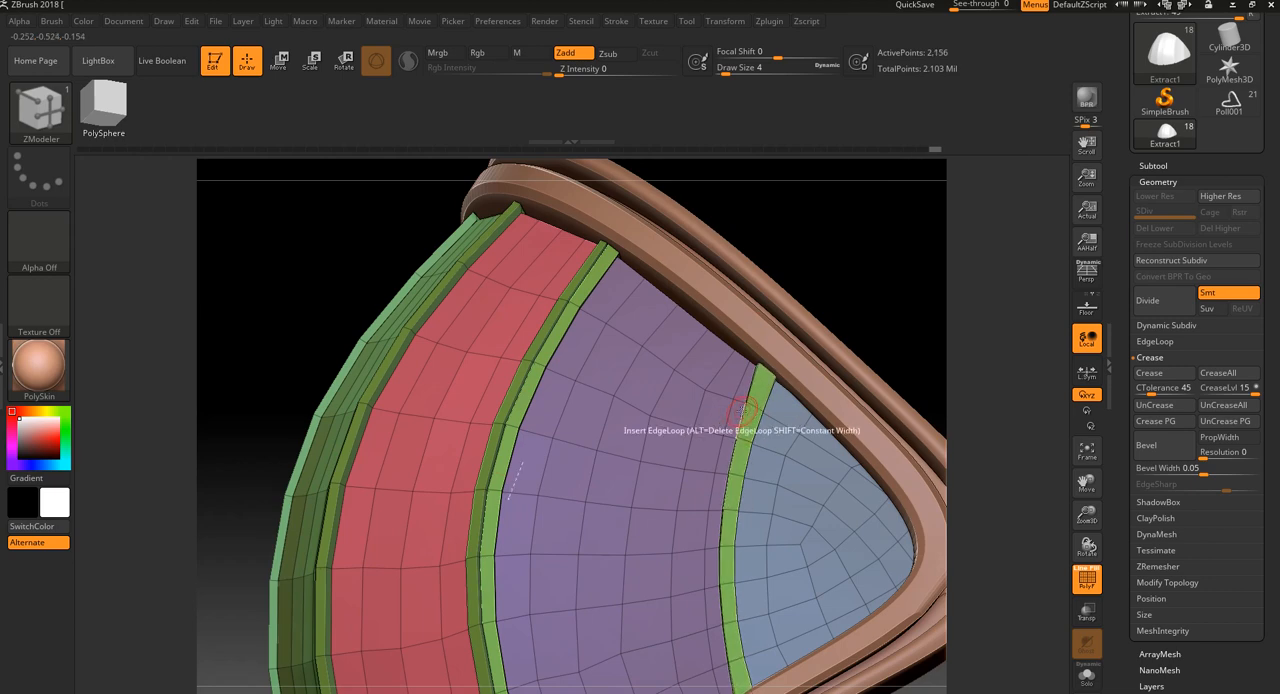
click(731, 415)
key(ctrl+z)
drag(803, 297, 829, 291)
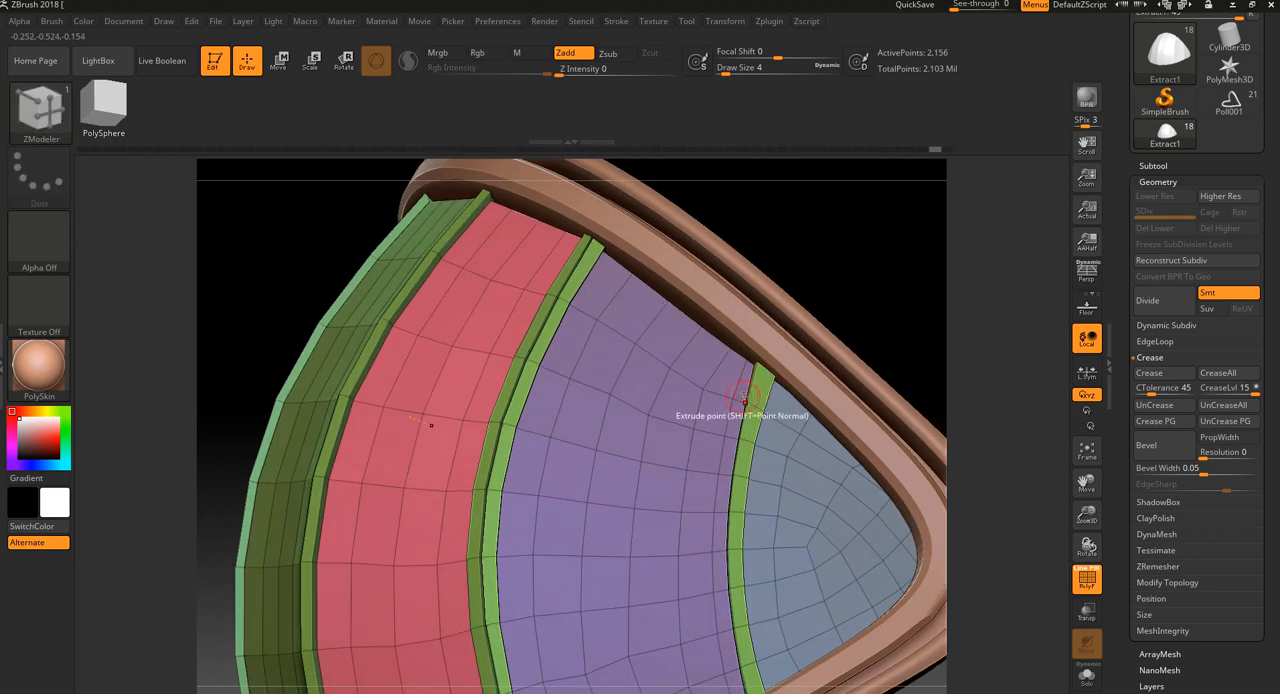
click(734, 408)
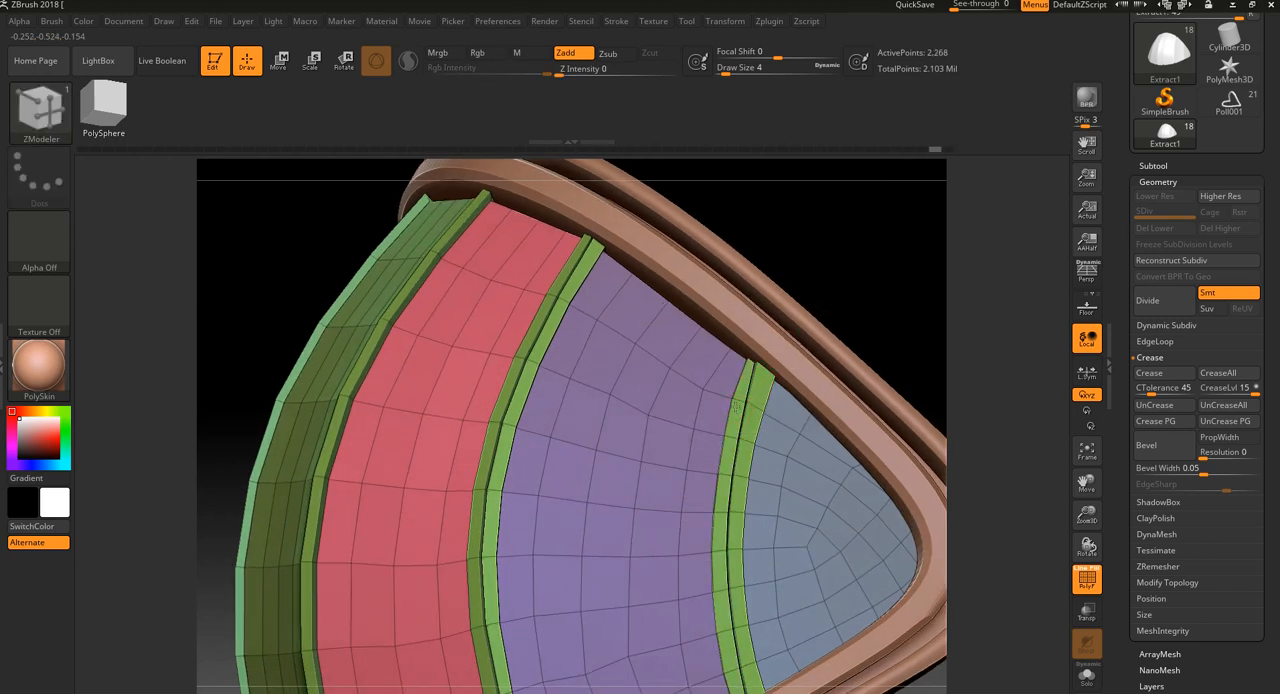
Examine the raised ribs on the dome from several angles with the polygroup wireframe hidden
drag(850, 283, 879, 300)
key(shift+f)
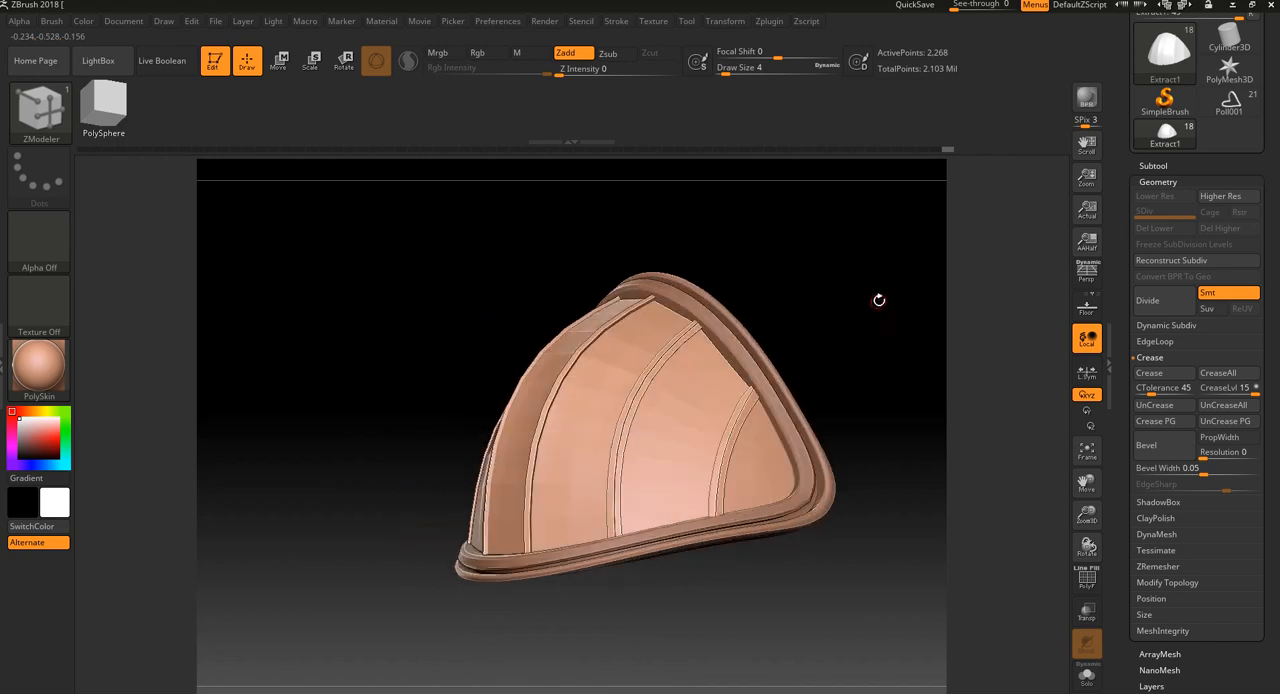
drag(927, 437, 928, 449)
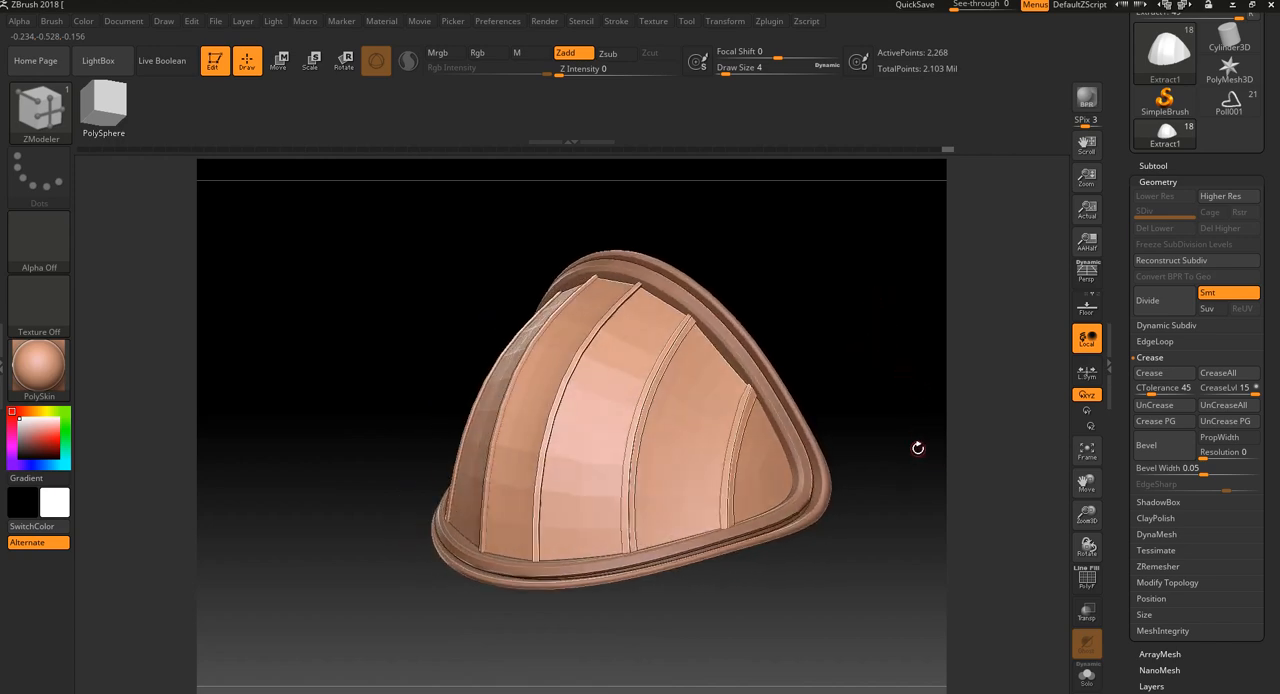
alt+drag(907, 397, 891, 414)
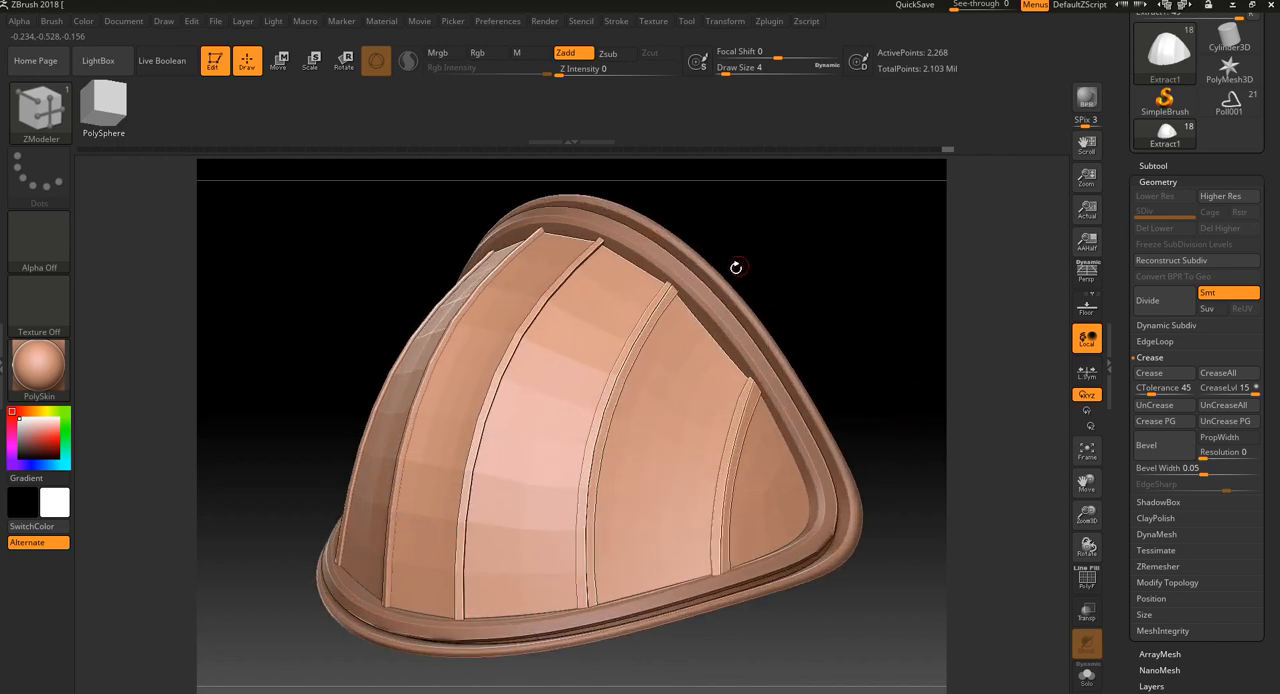
mouse_move(801, 224)
mouse_down()
mouse_move(860, 289)
mouse_move(851, 269)
mouse_move(883, 377)
mouse_move(894, 320)
mouse_move(889, 351)
mouse_move(903, 355)
mouse_up()
key(shift+f)
key(shift+f)
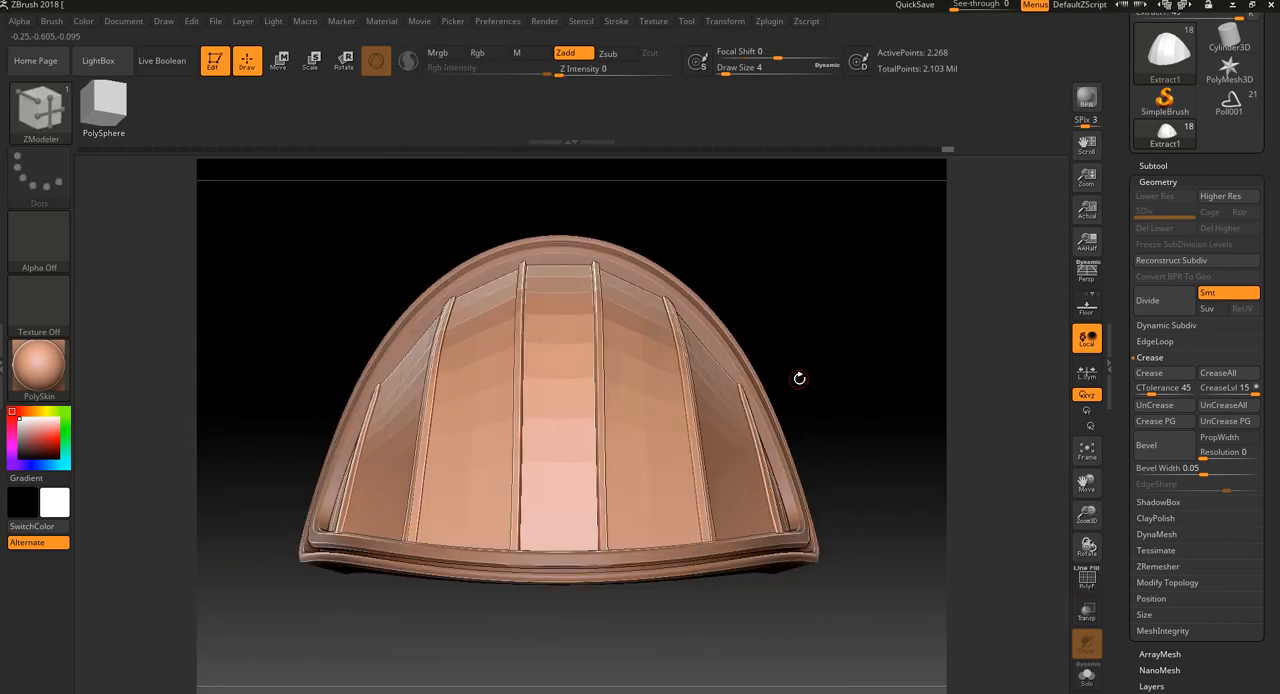
alt+drag(833, 311, 915, 350)
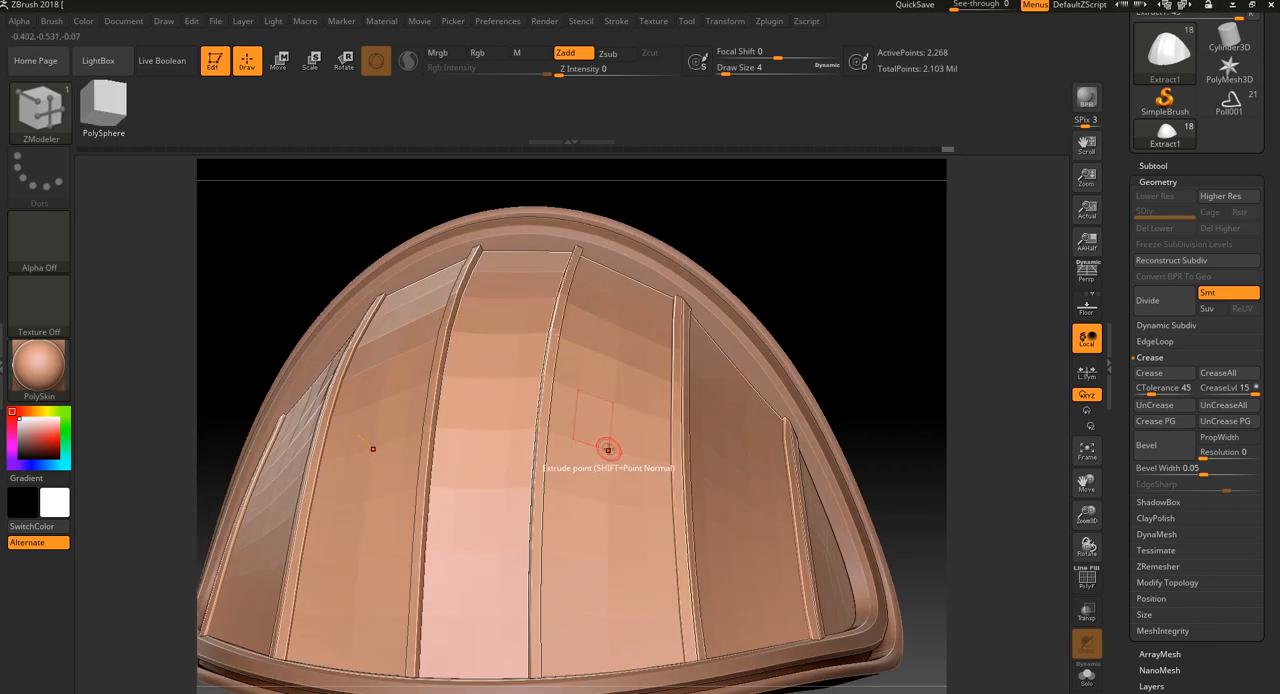
Try the ZModeler Split action on a point in the middle of the pink panel, then undo it
key(shift)
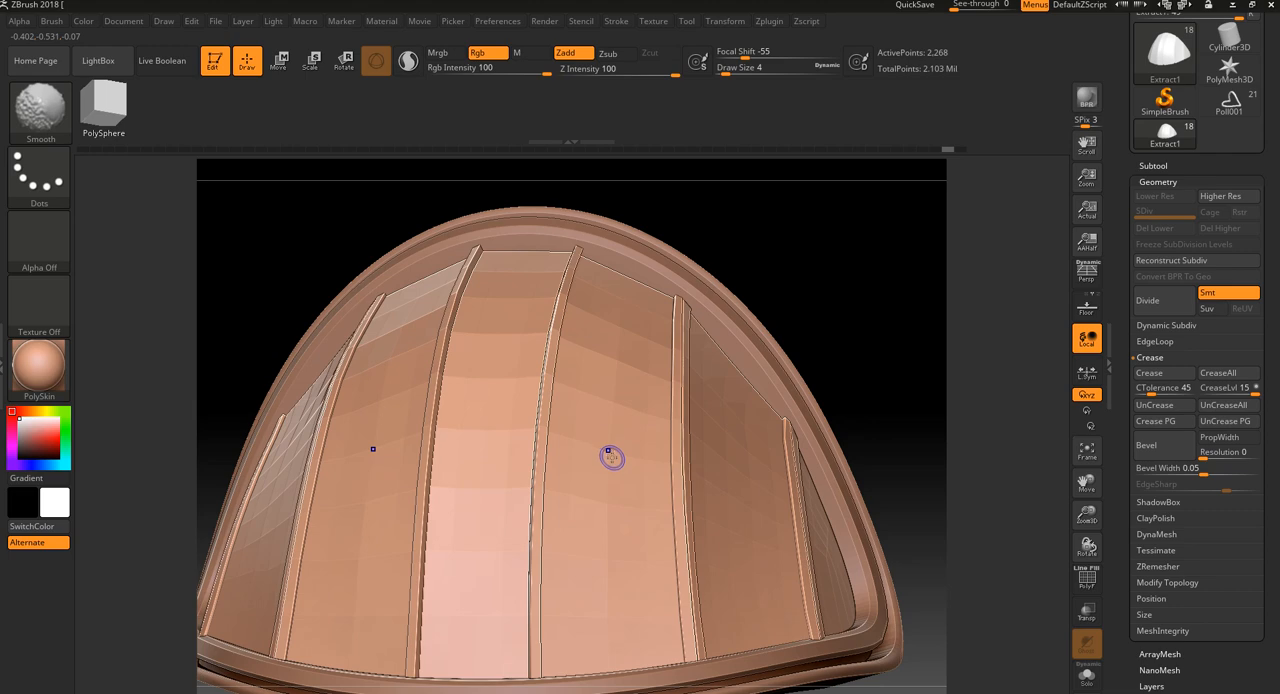
key(space)
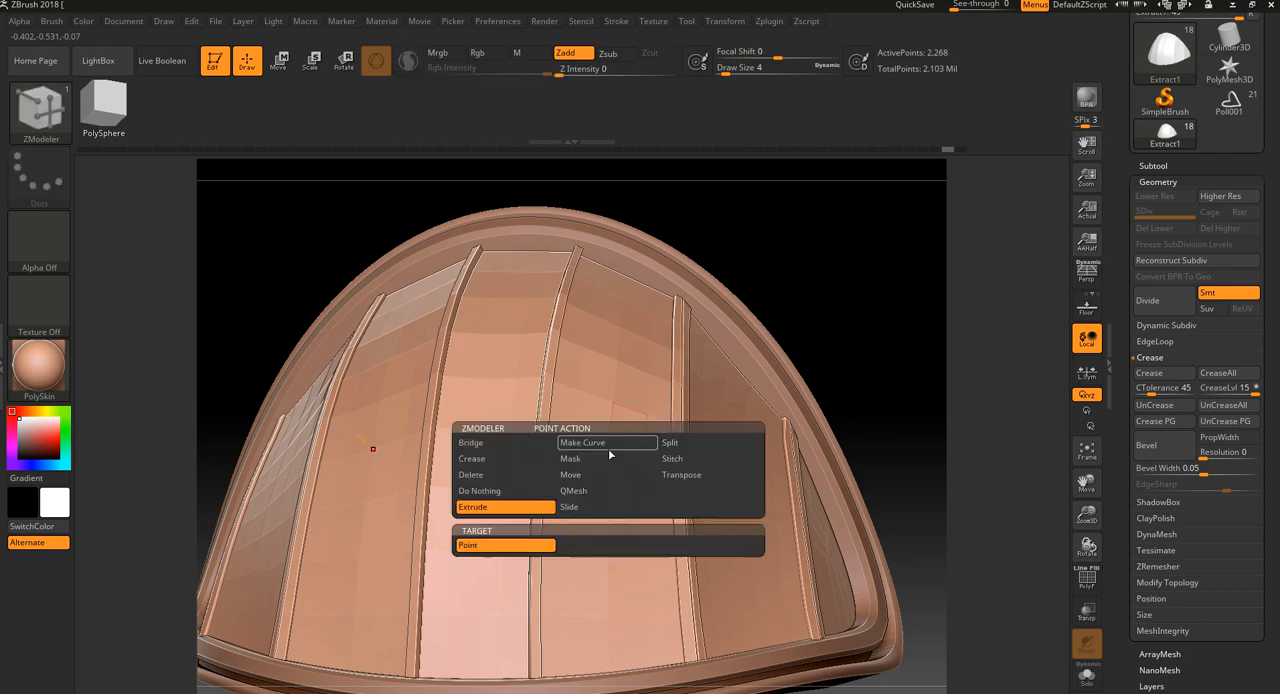
click(669, 442)
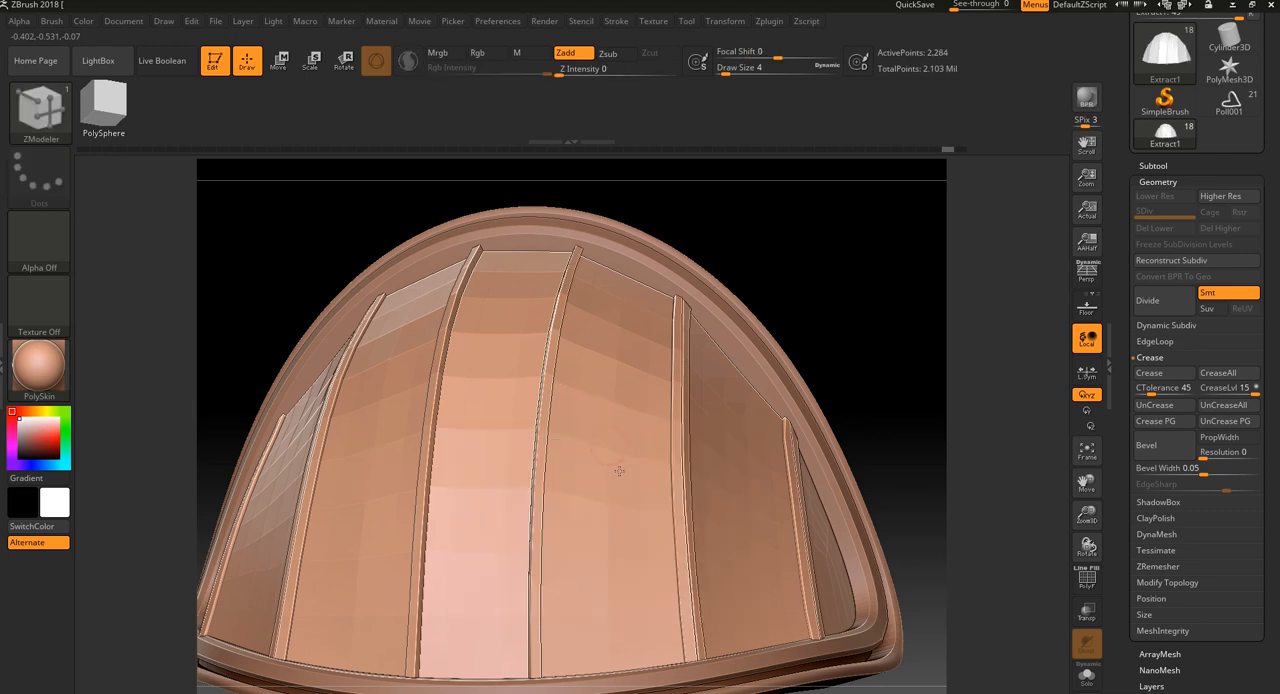
key(shift+f)
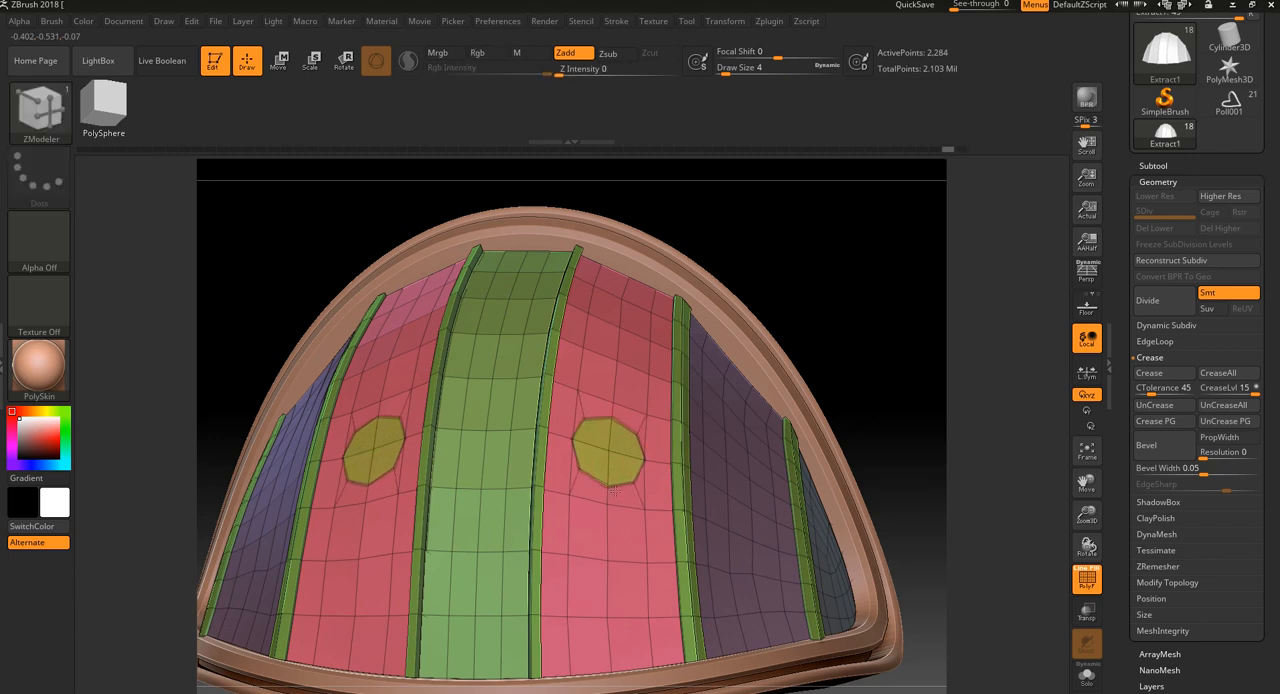
key(ctrl+z)
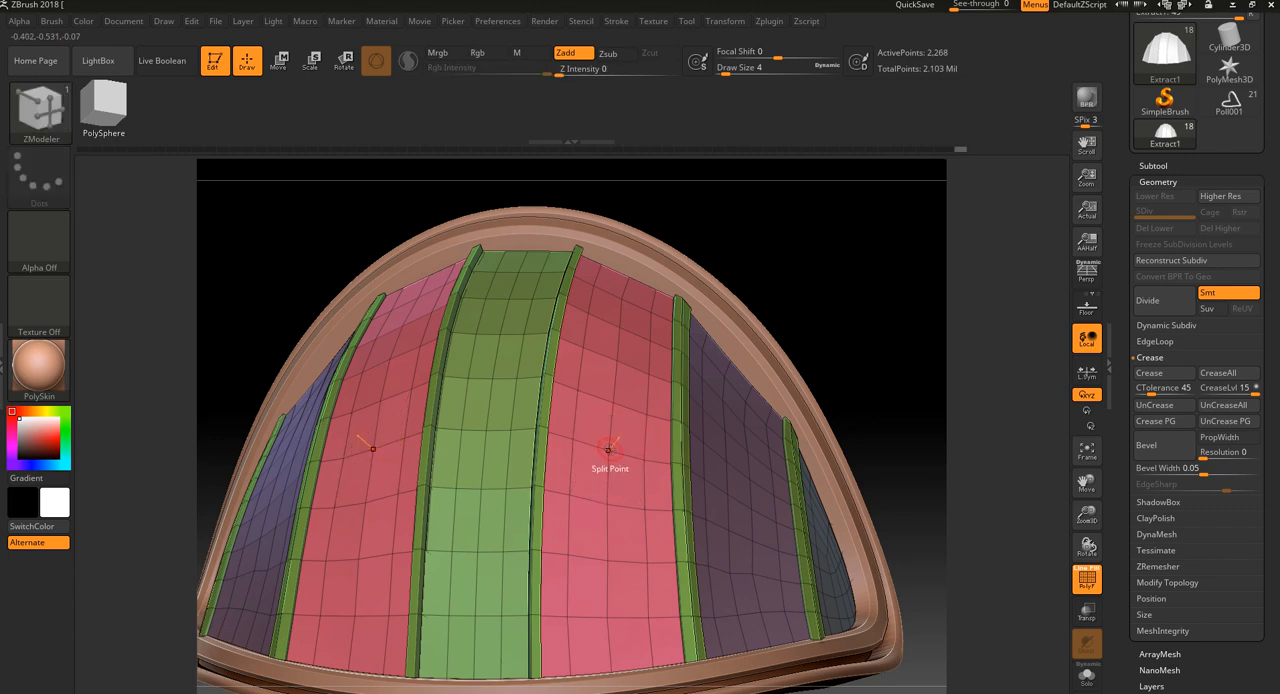
click(608, 450)
key(space)
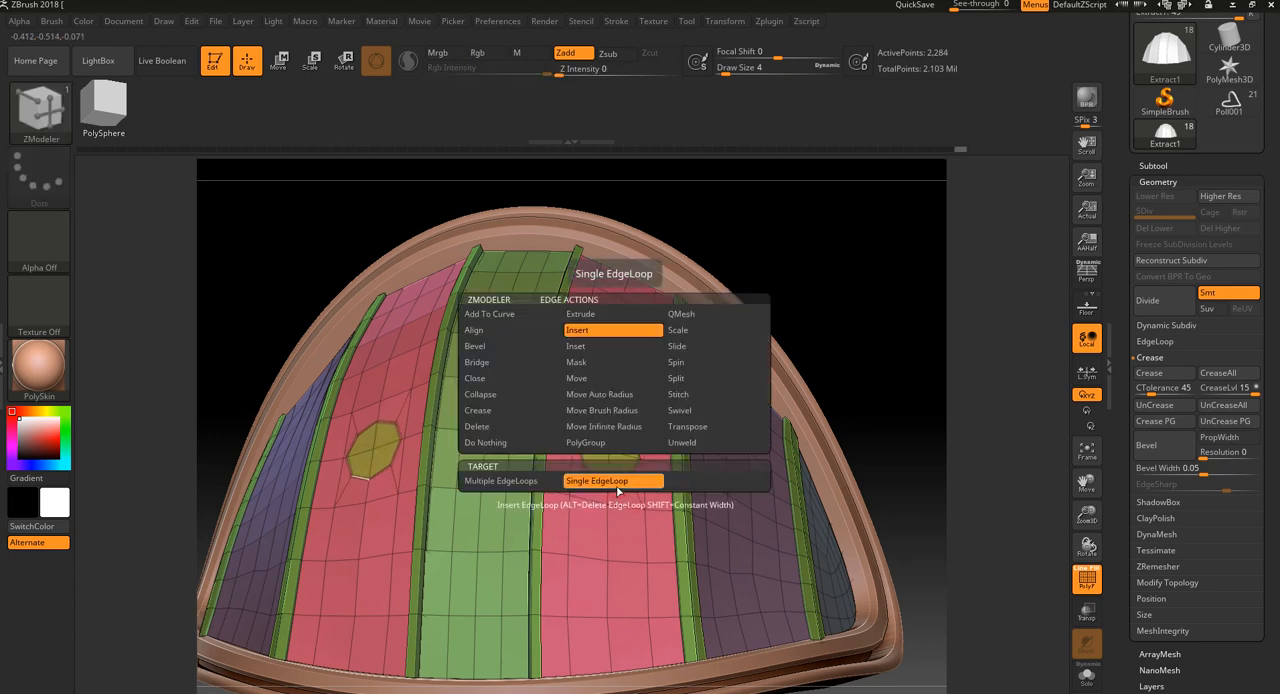
key(space)
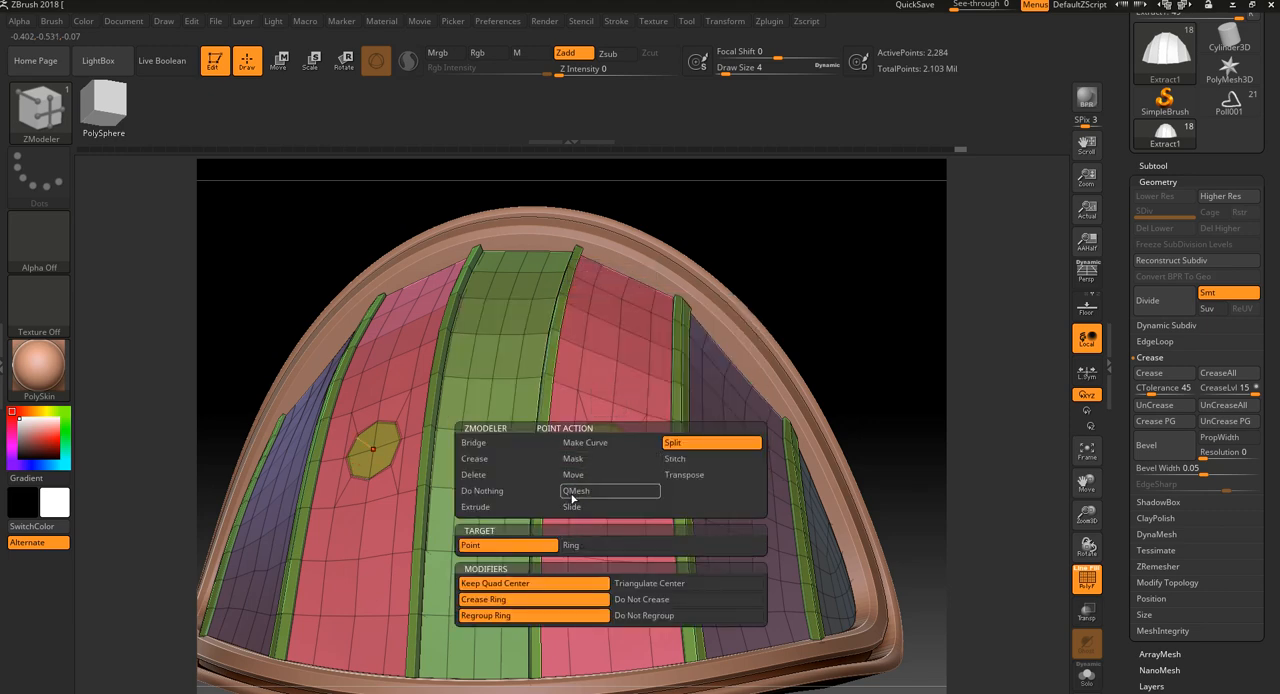
key(ctrl+z)
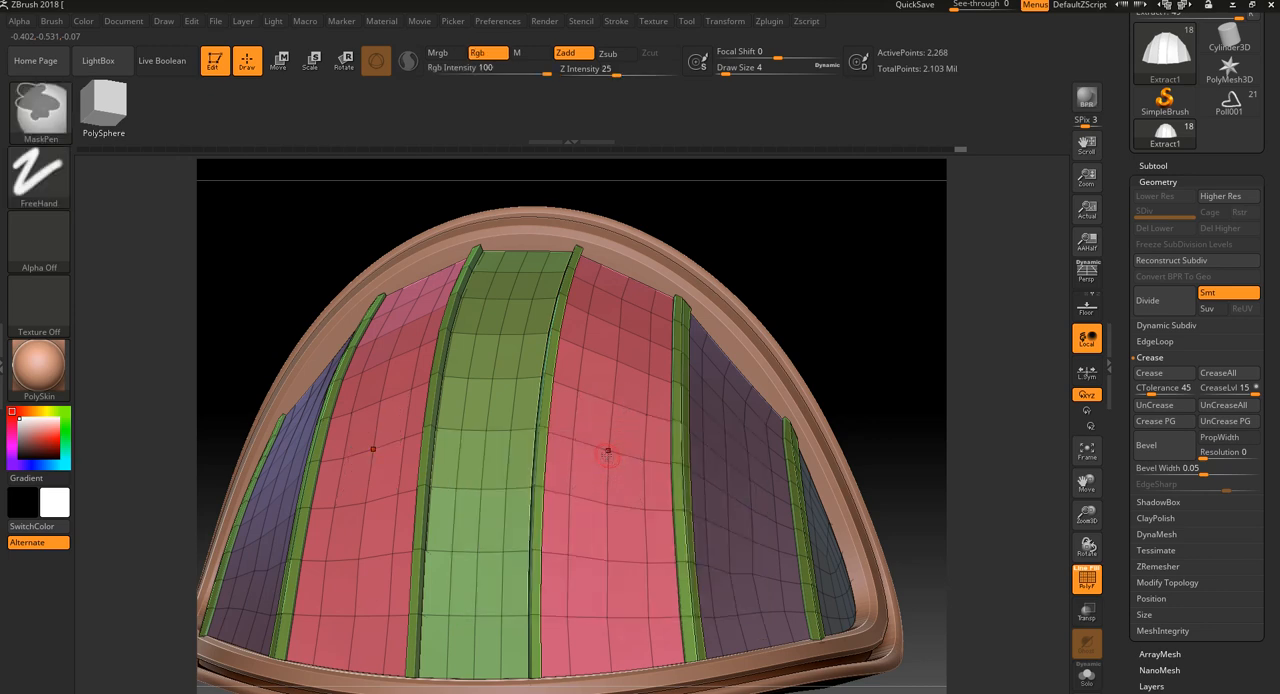
Try splitting the same pink panel point with the Ring target, then undo the split
key(space)
click(570, 545)
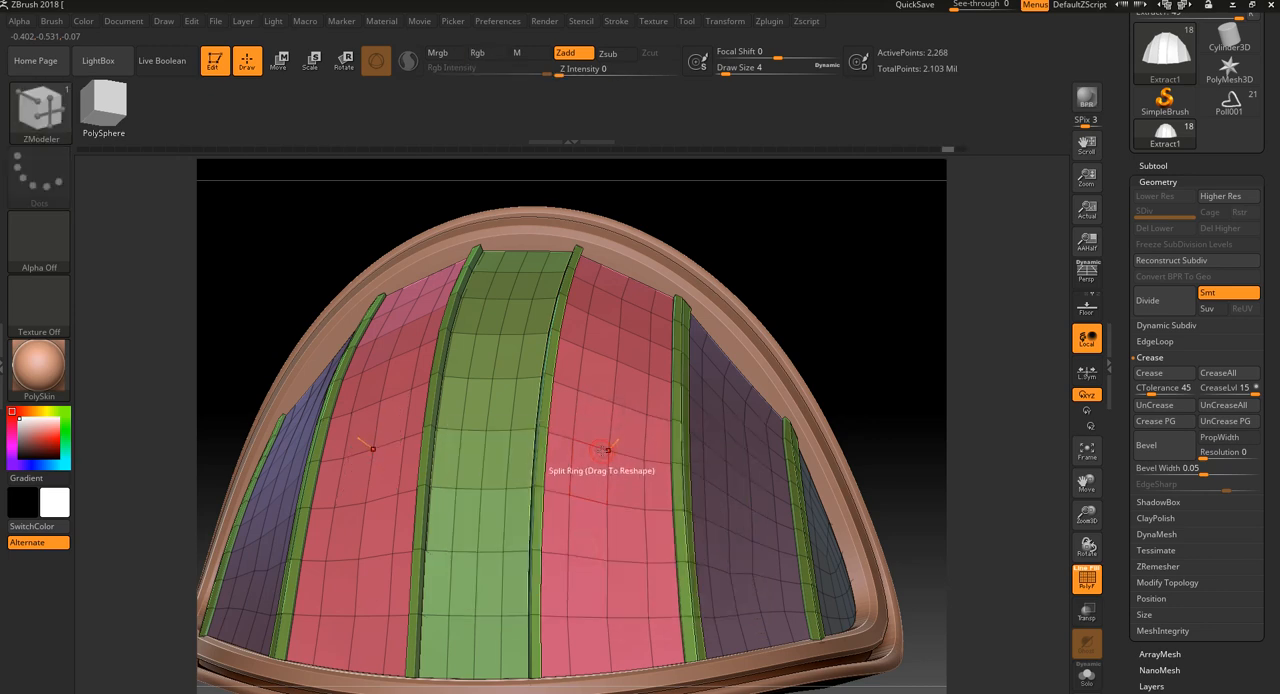
click(609, 450)
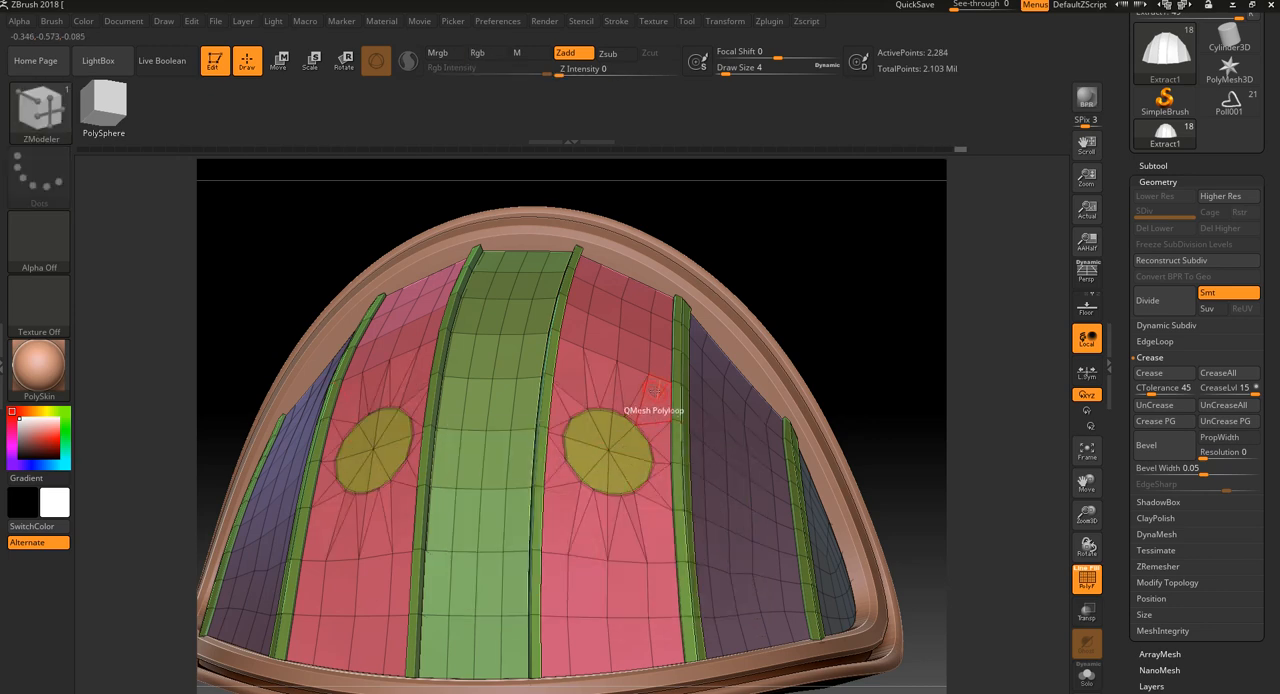
drag(785, 282, 560, 305)
key(ctrl+z)
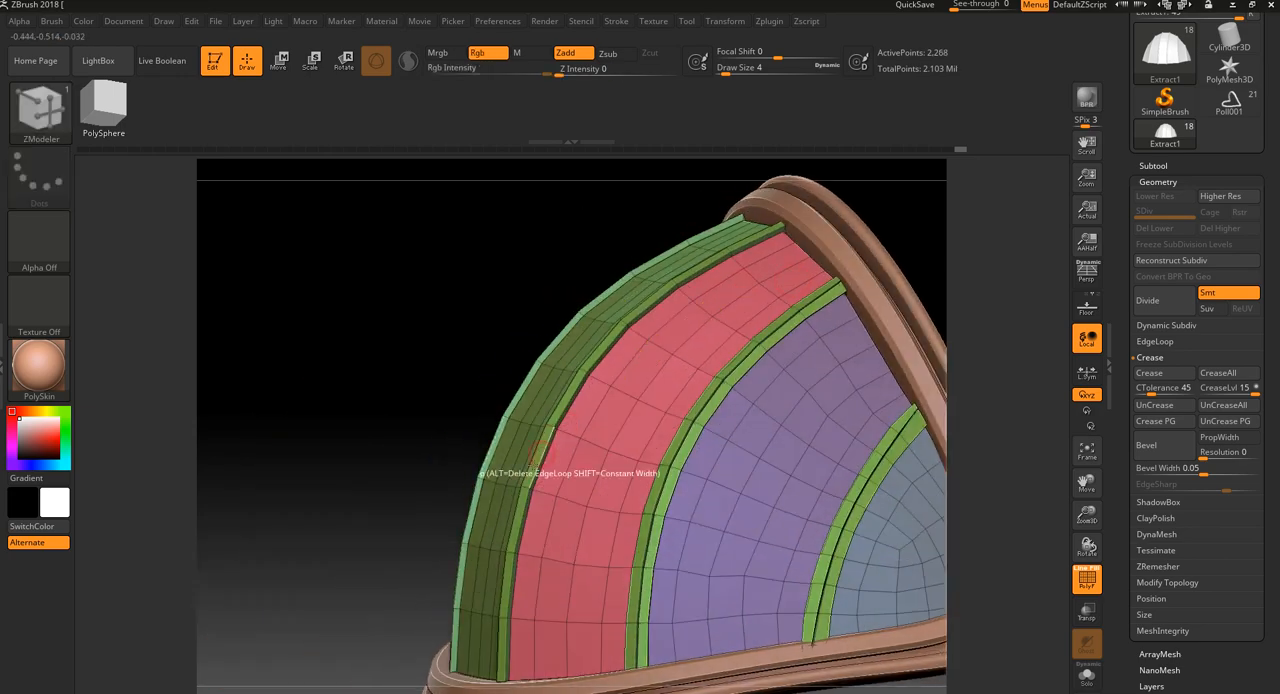
Divide the ribbed dome mesh up to subdivision level 3 and hide its polygroup wireframe
drag(372, 600, 806, 280)
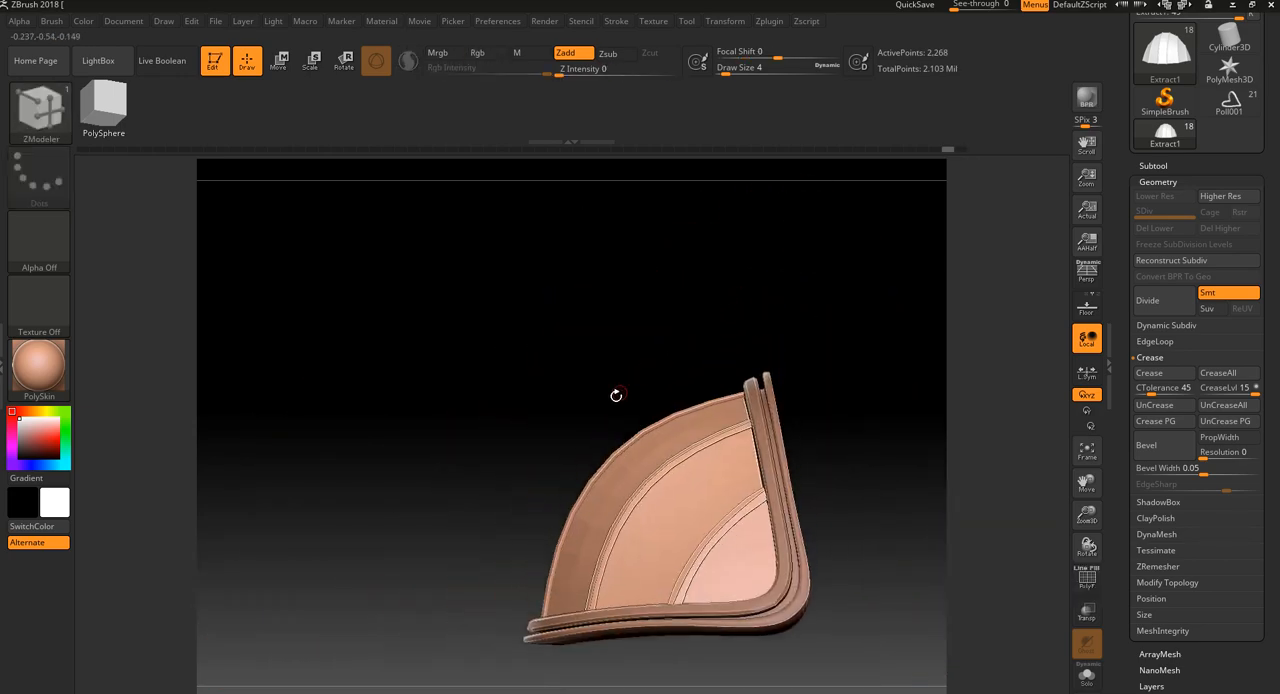
mouse_move(570, 494)
mouse_down()
mouse_move(746, 317)
mouse_move(866, 319)
mouse_move(762, 342)
mouse_move(809, 343)
mouse_move(731, 346)
mouse_move(774, 354)
mouse_move(853, 304)
mouse_up()
key(shift+f)
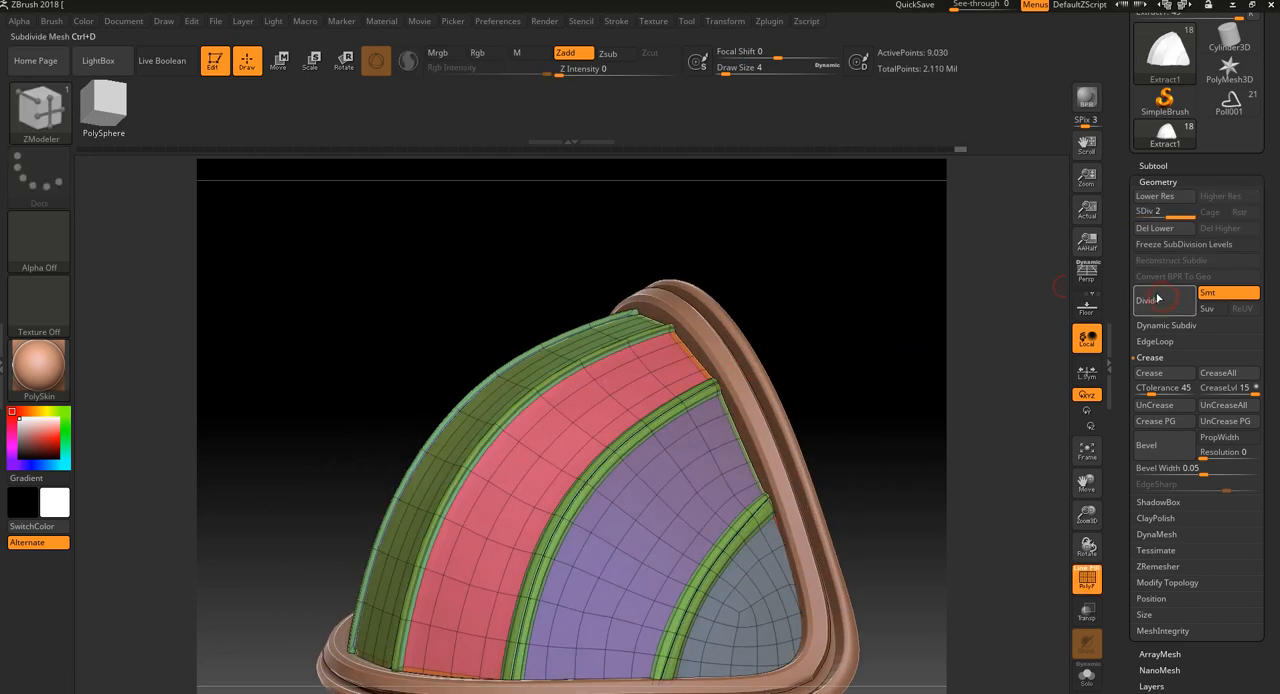
click(1153, 303)
key(shift+f)
click(1155, 300)
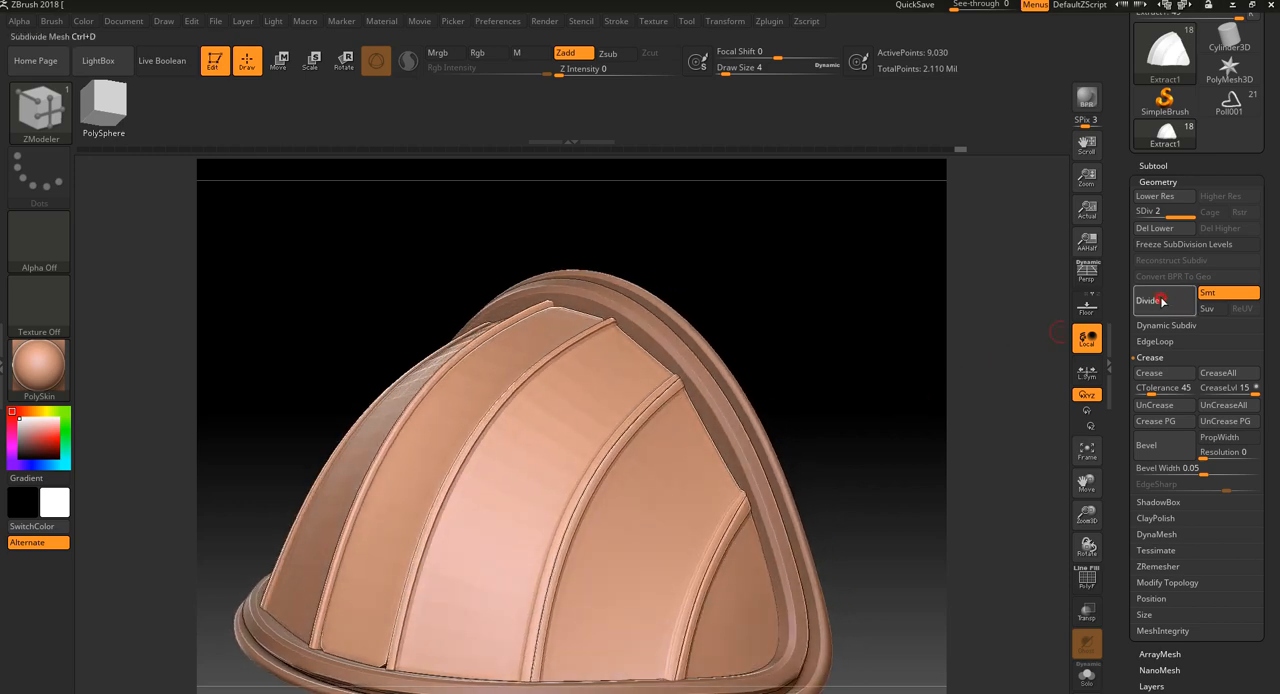
Place the scale gizmo on the subdivided dome and reset its orientation, then return to drawing mode
drag(886, 397, 814, 422)
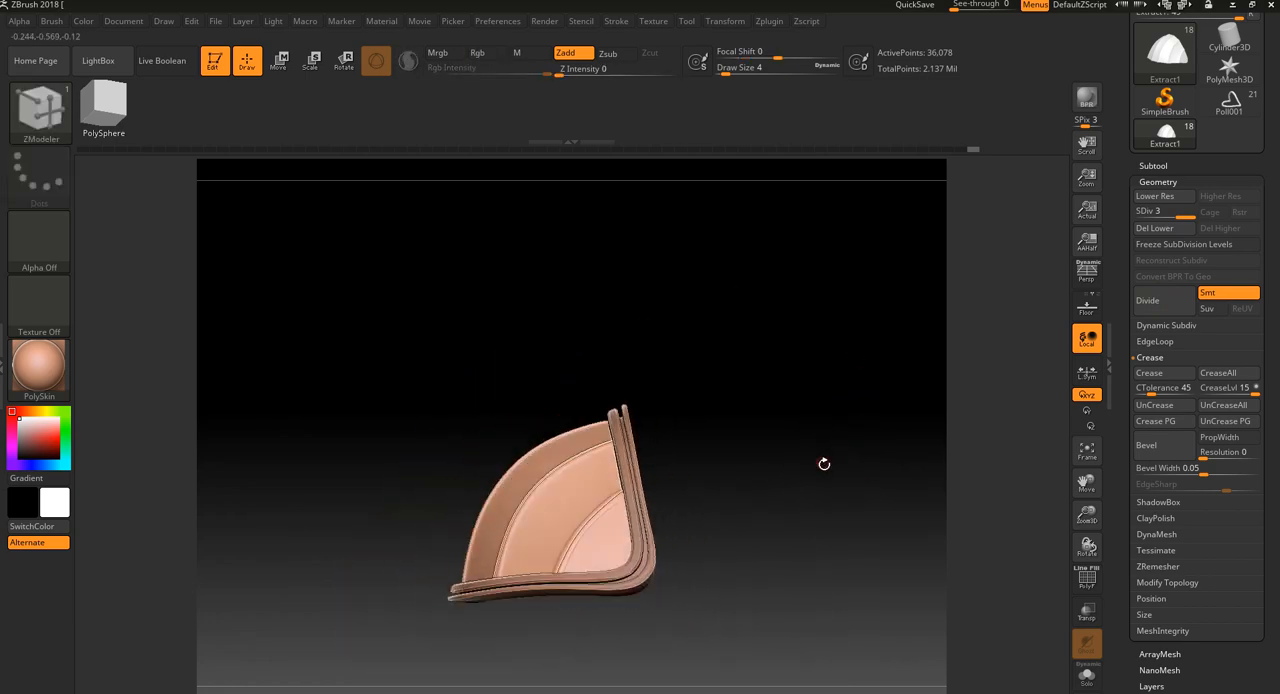
drag(824, 464, 513, 226)
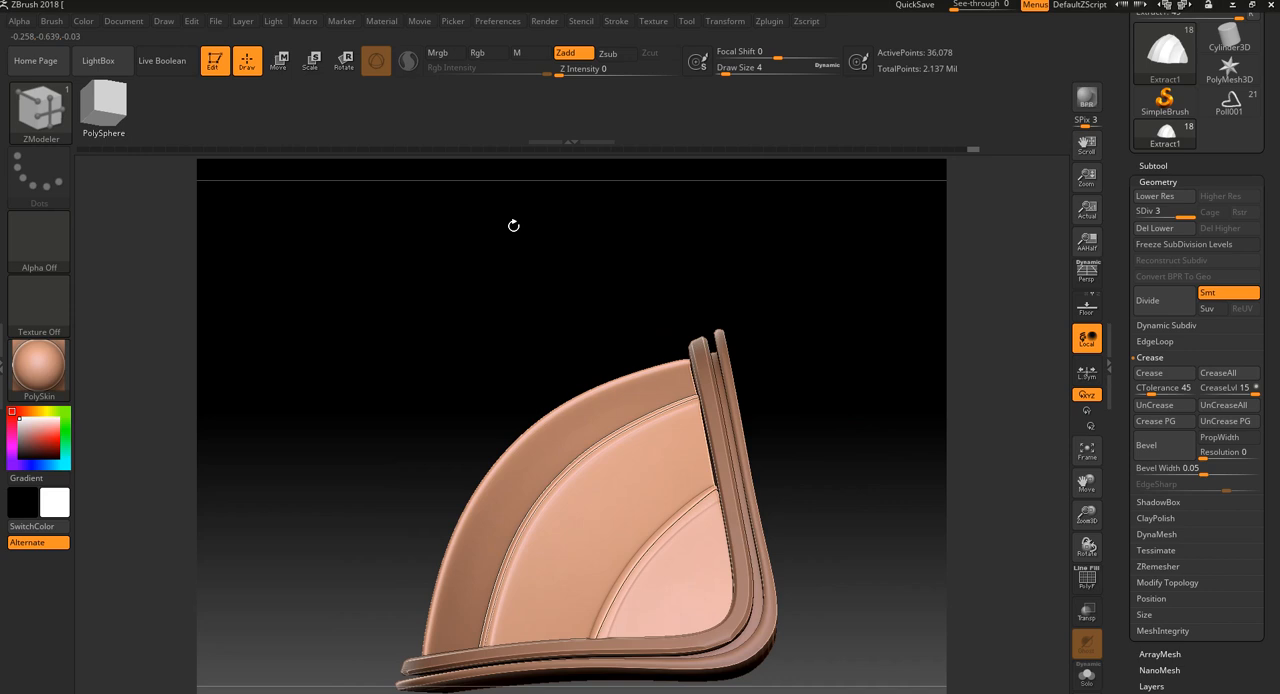
click(311, 64)
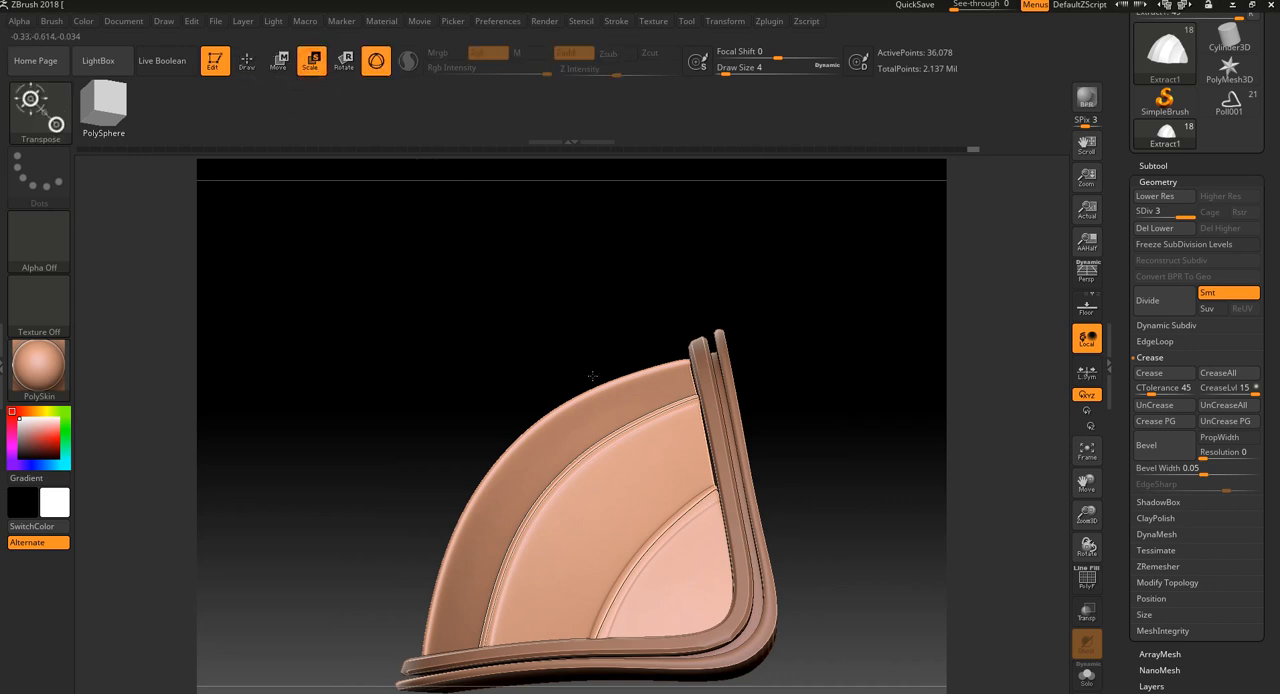
click(603, 501)
click(620, 397)
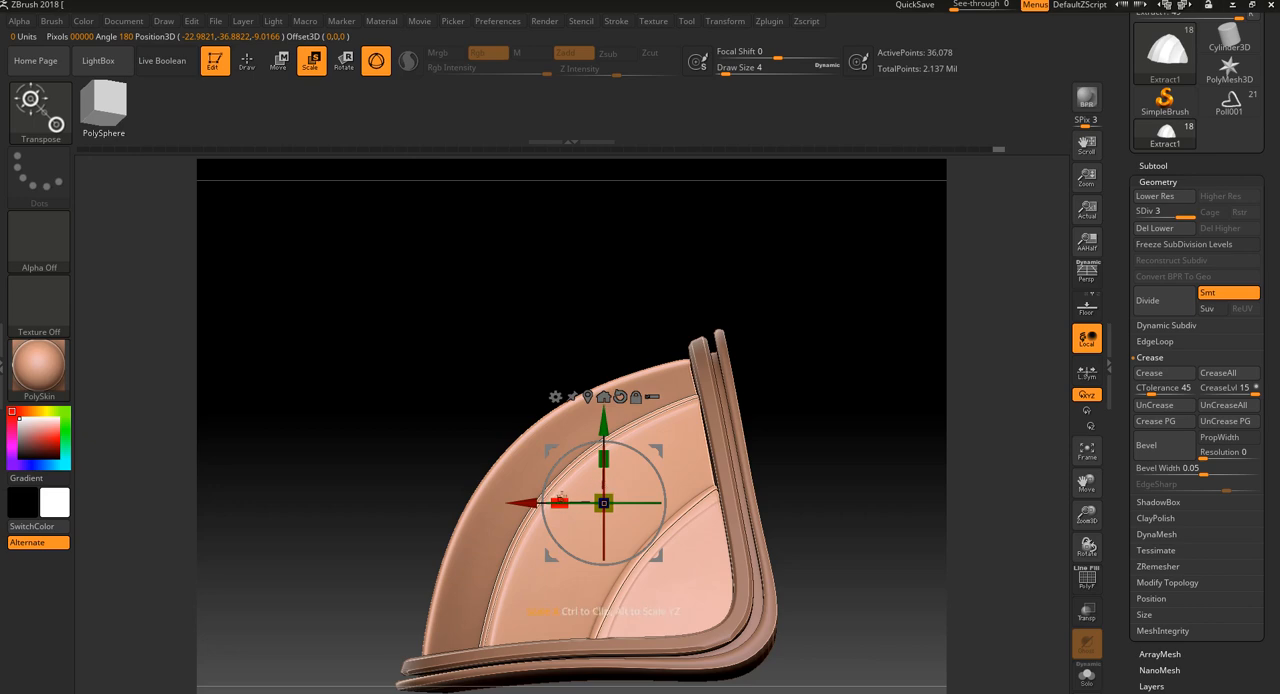
drag(772, 370, 786, 437)
click(245, 67)
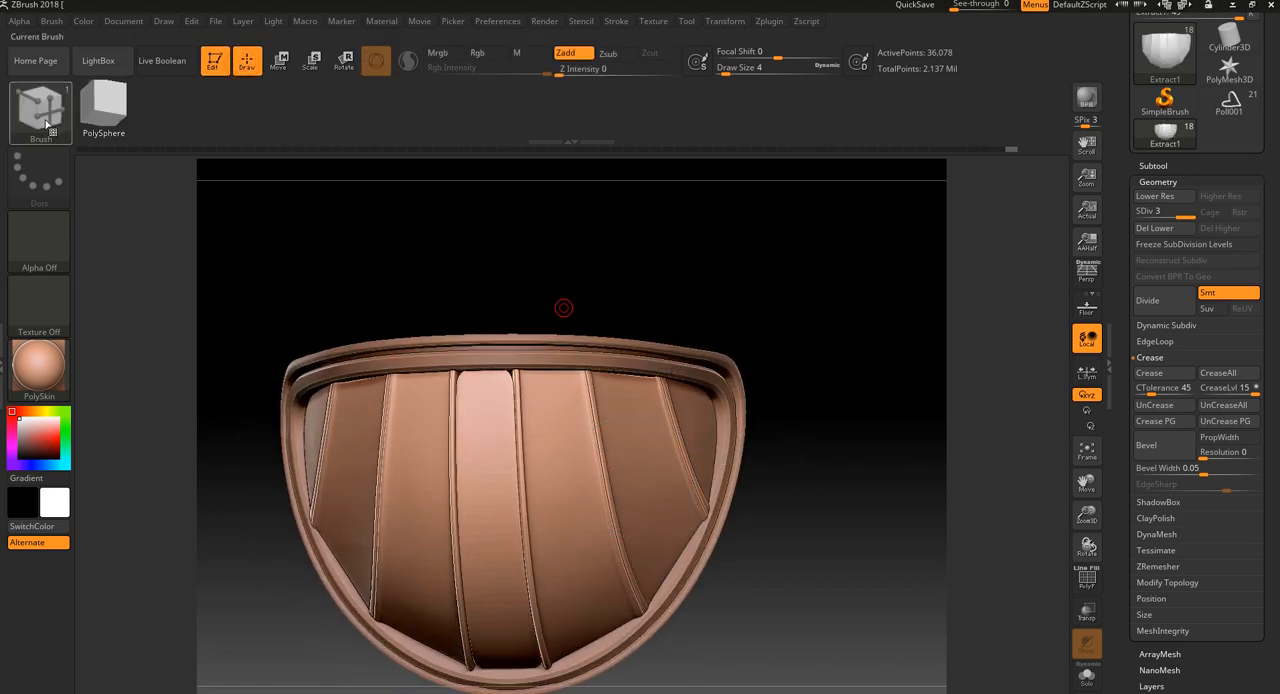
Pull the lower end of the outermost rib inward from the rim using the Move Topological and Move brushes at draw size 22
key(b)
click(313, 119)
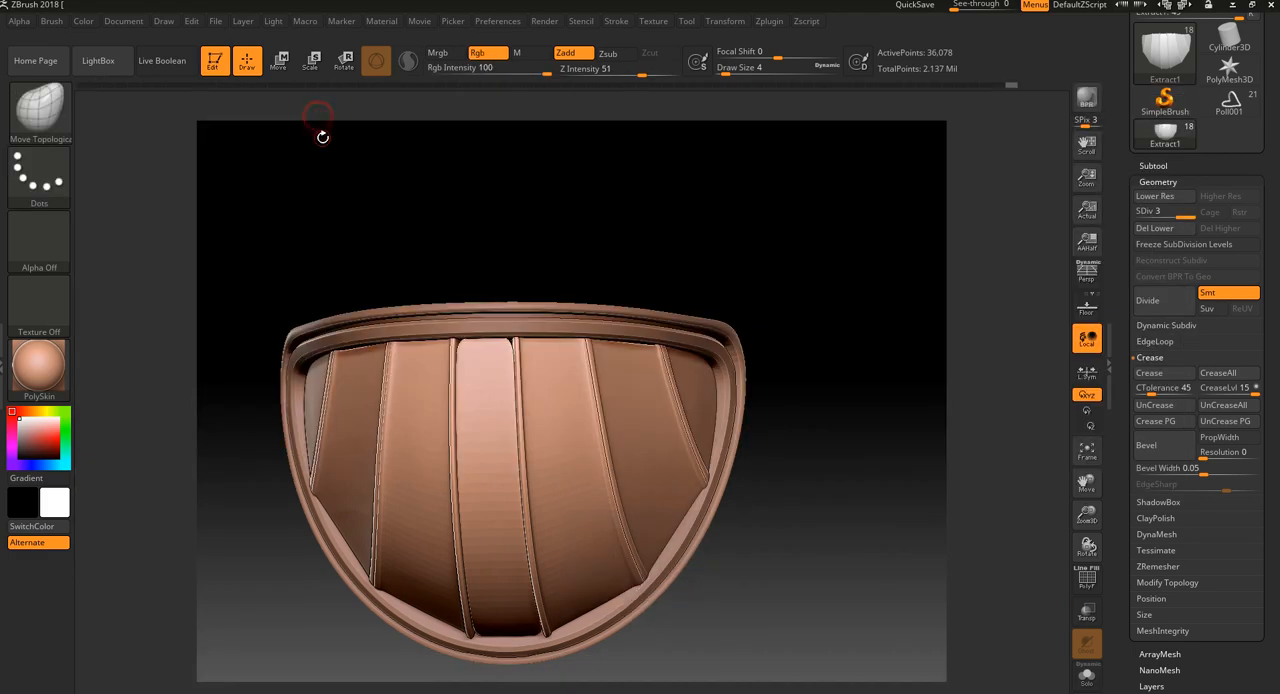
alt+drag(765, 555, 761, 628)
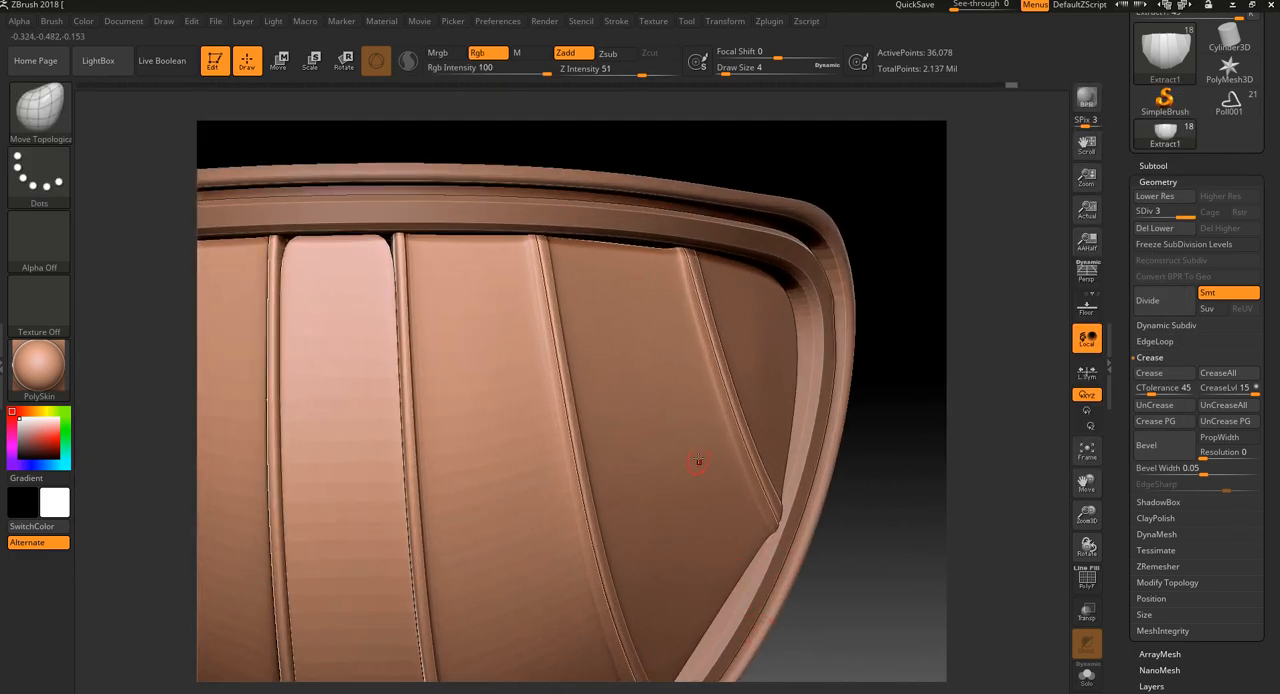
key(bracketright)
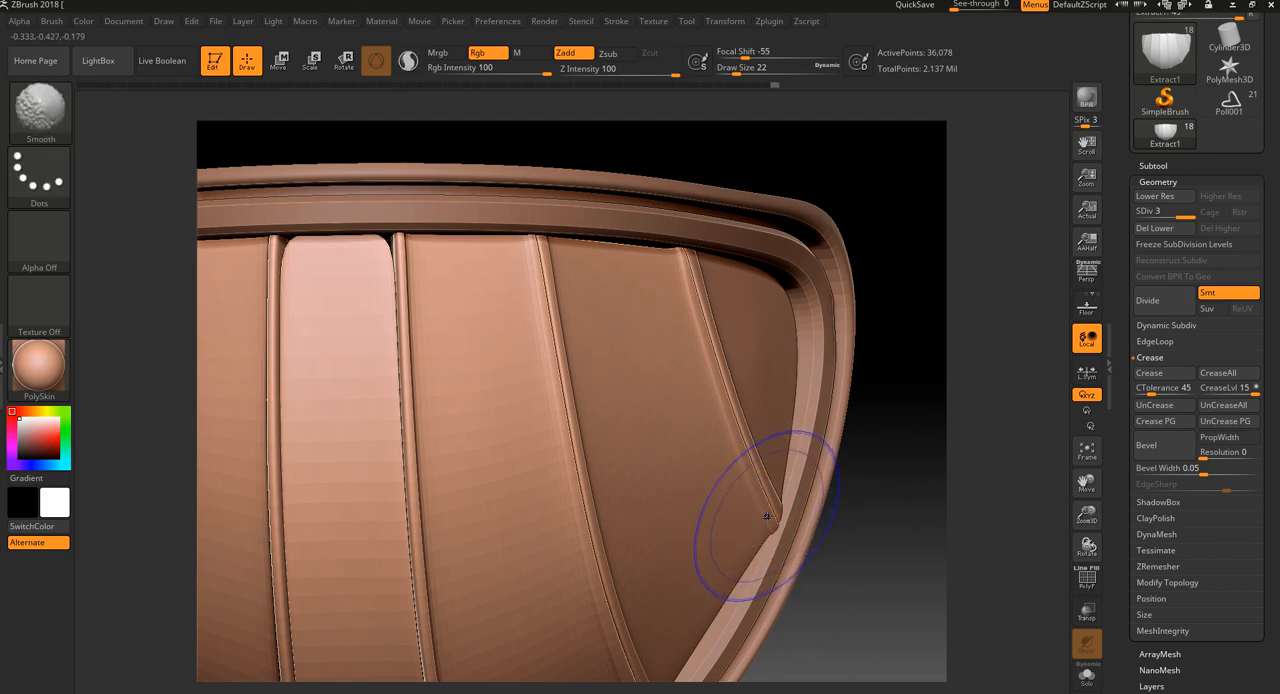
key(shift+f)
drag(763, 522, 732, 507)
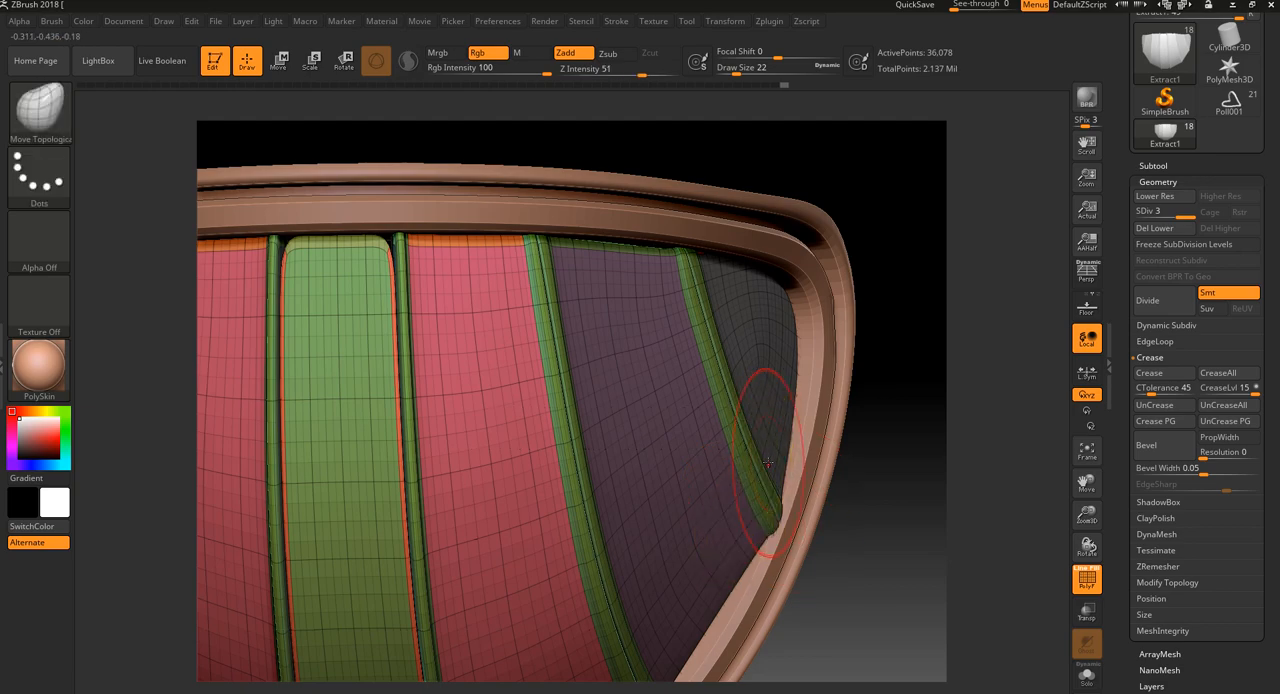
key(shift+f)
key(b)
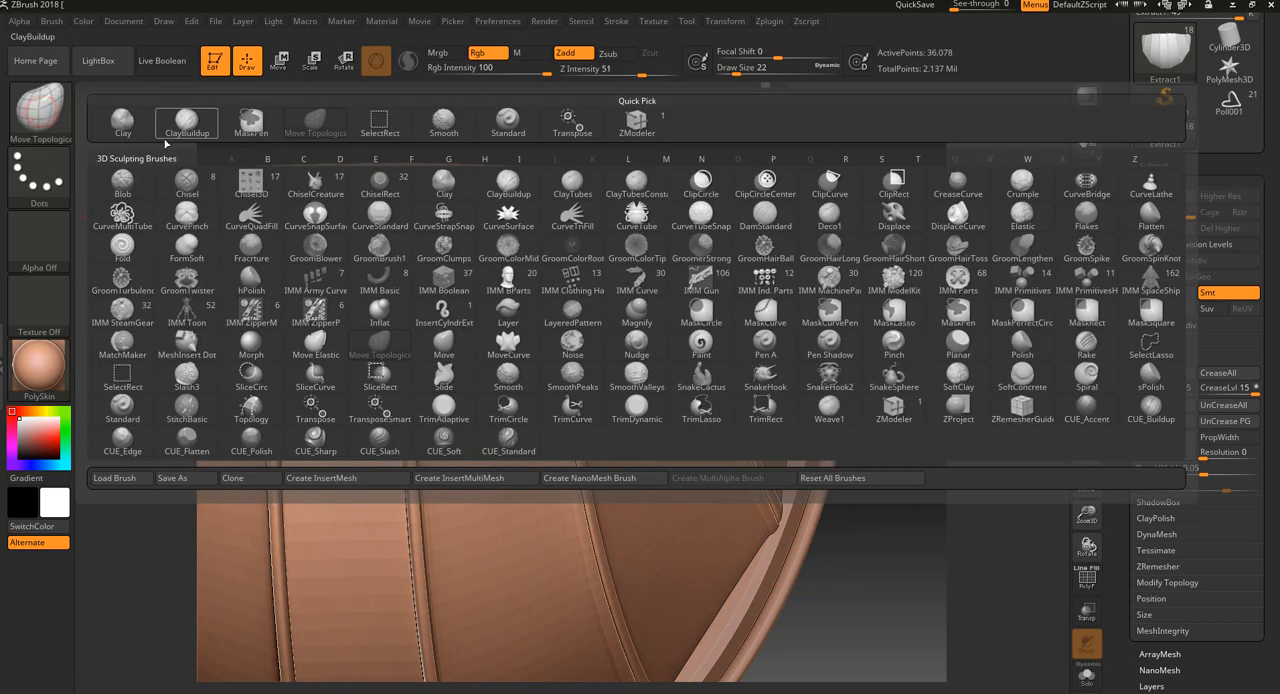
click(460, 358)
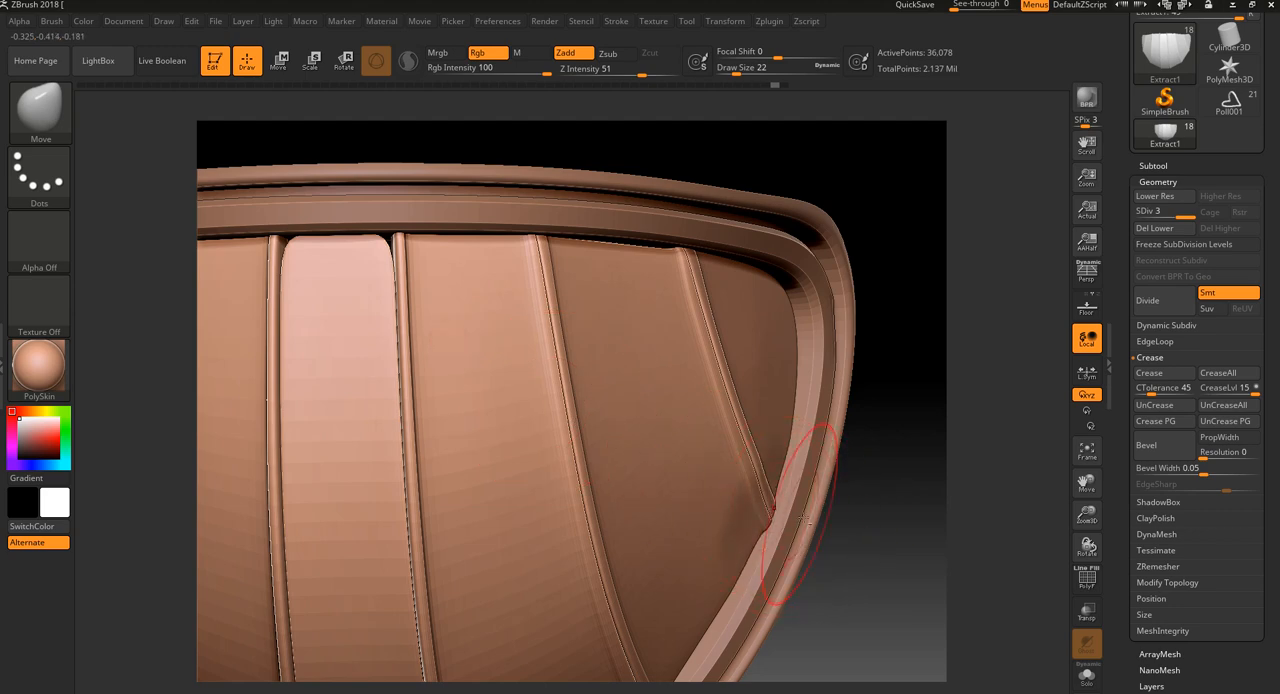
Select the ribbed dome inside the rim and nudge it slightly along its X axis with the gizmo
key(f)
drag(823, 551, 874, 434)
click(311, 60)
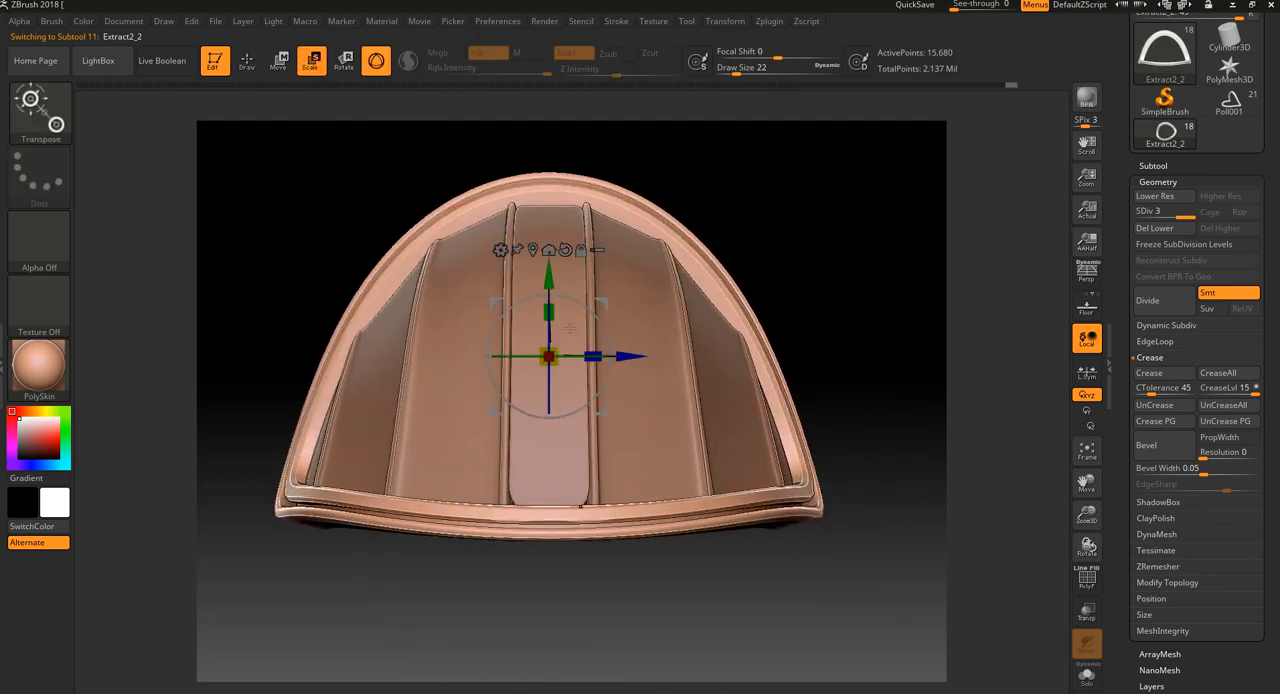
drag(762, 238, 774, 328)
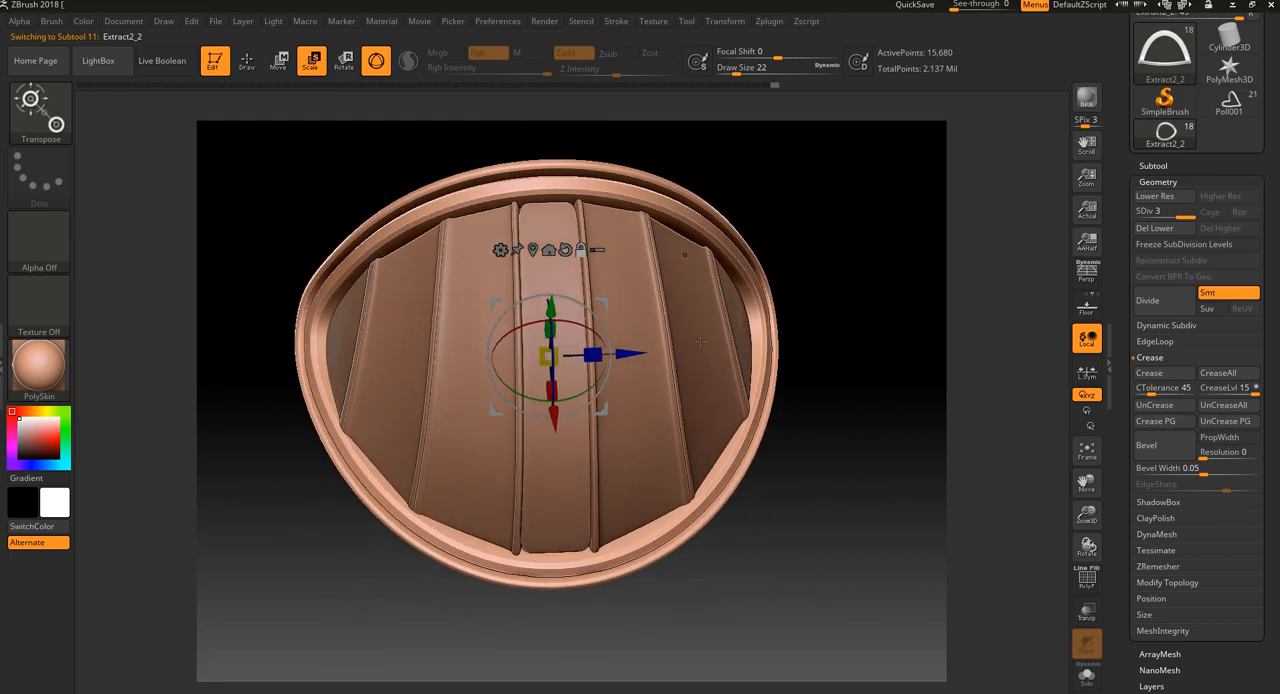
alt+click(748, 288)
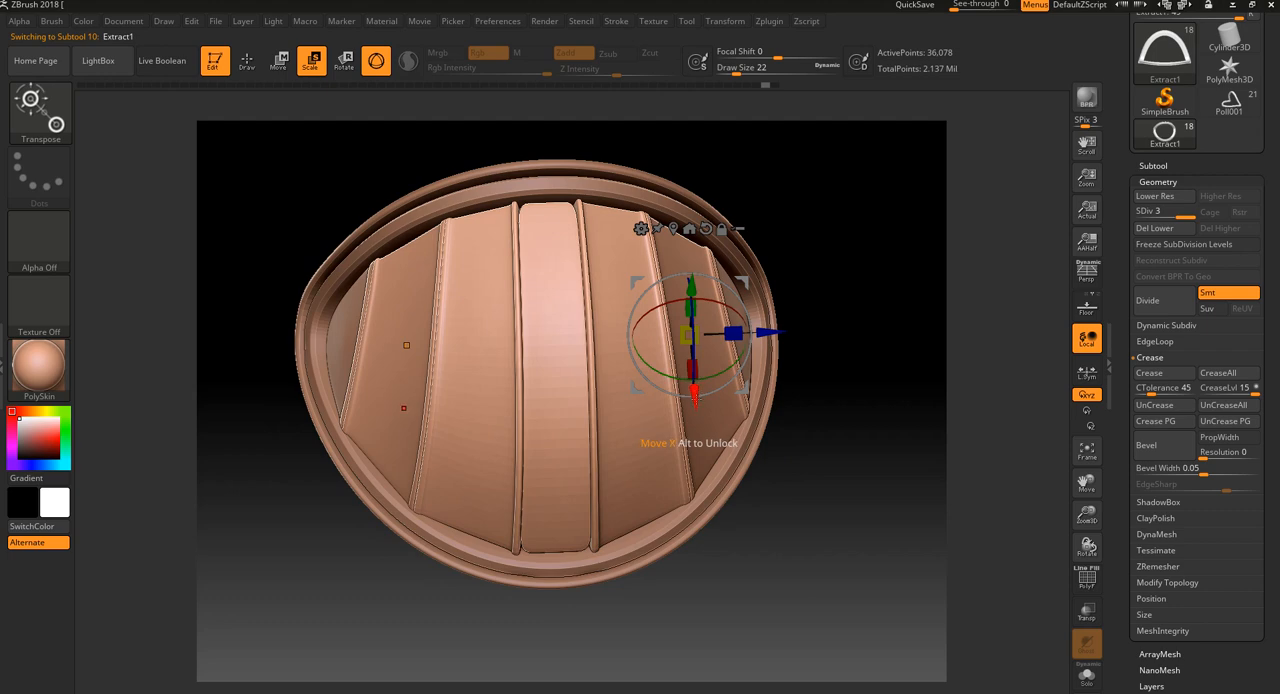
drag(696, 399, 695, 397)
Scale the ribbed dome slightly along its Y axis to fit the rim, and return to drawing mode
drag(822, 325, 690, 251)
drag(784, 219, 813, 233)
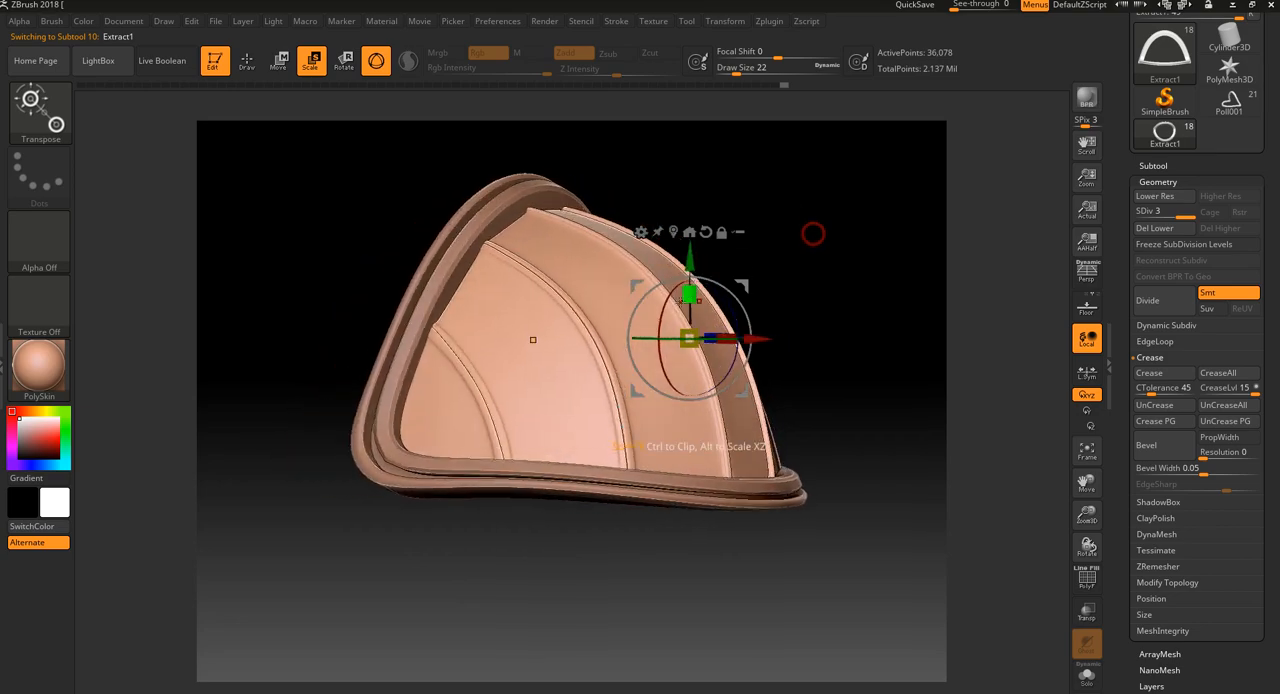
drag(690, 298, 690, 289)
drag(820, 238, 749, 251)
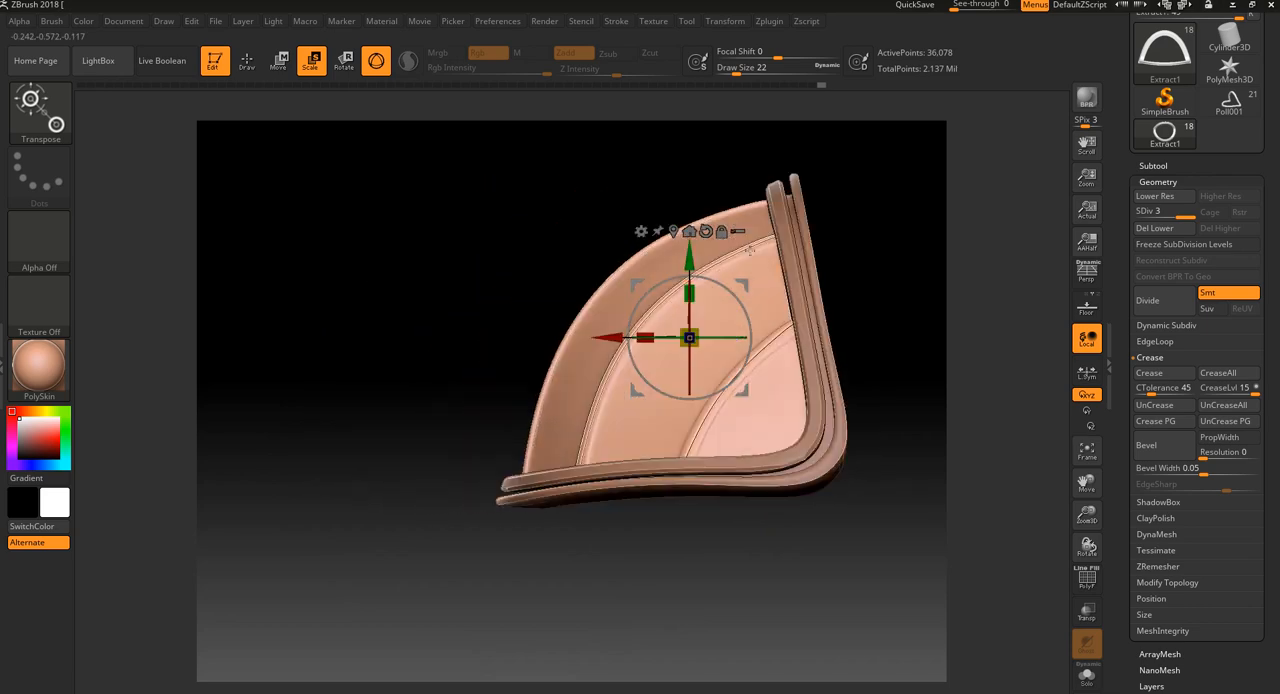
drag(810, 488, 752, 576)
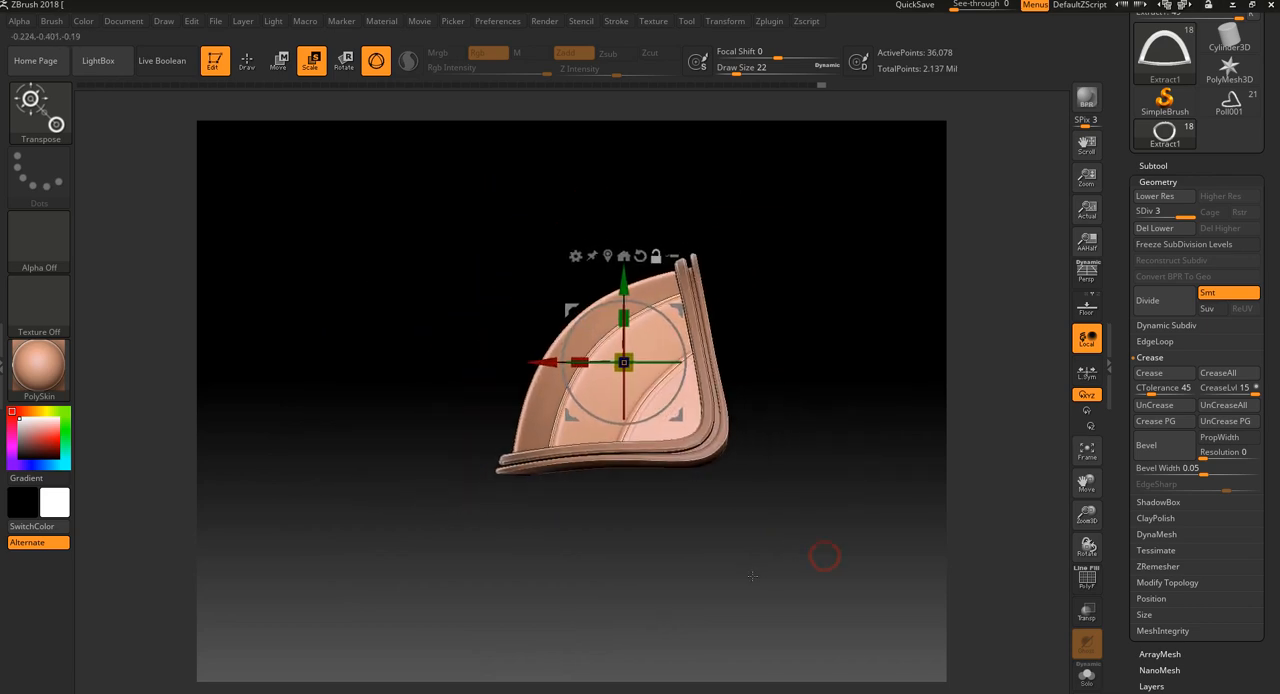
click(237, 63)
mouse_move(851, 454)
mouse_down()
mouse_move(829, 528)
mouse_move(772, 537)
mouse_move(814, 574)
mouse_up()
mouse_move(745, 296)
mouse_down()
mouse_move(774, 297)
mouse_move(757, 294)
mouse_up()
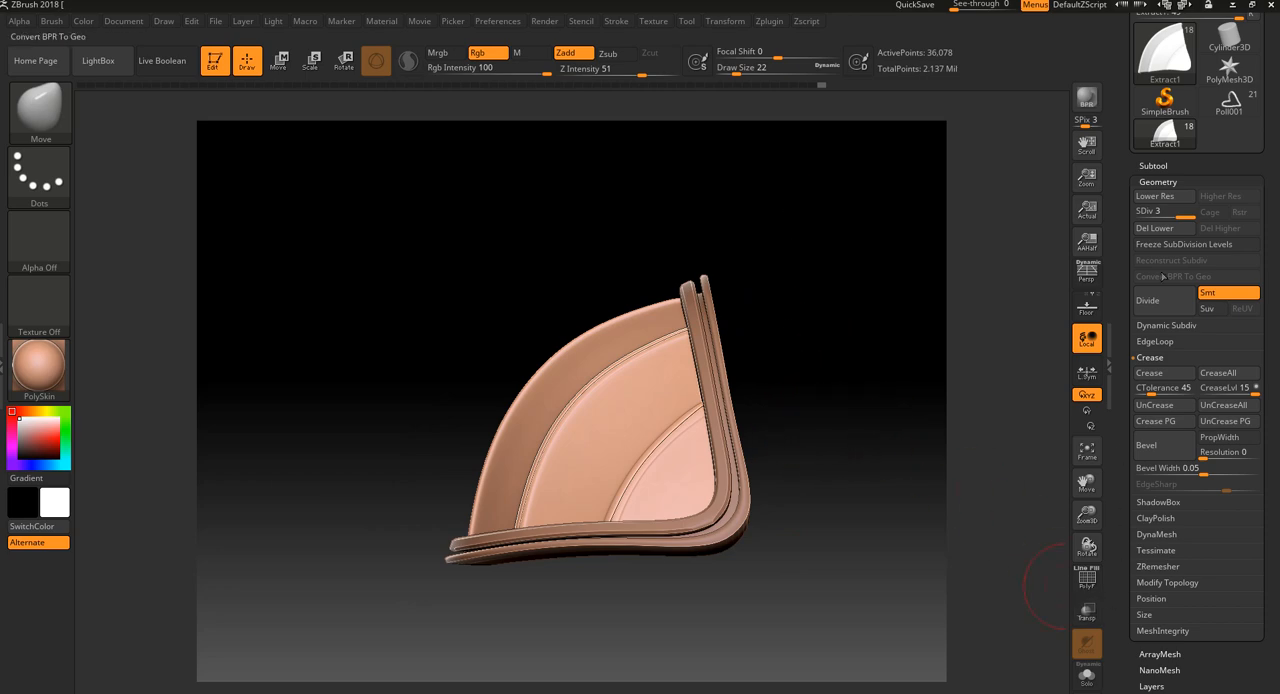
Show all the hidden armour subtools around the shoulder dome
click(1153, 165)
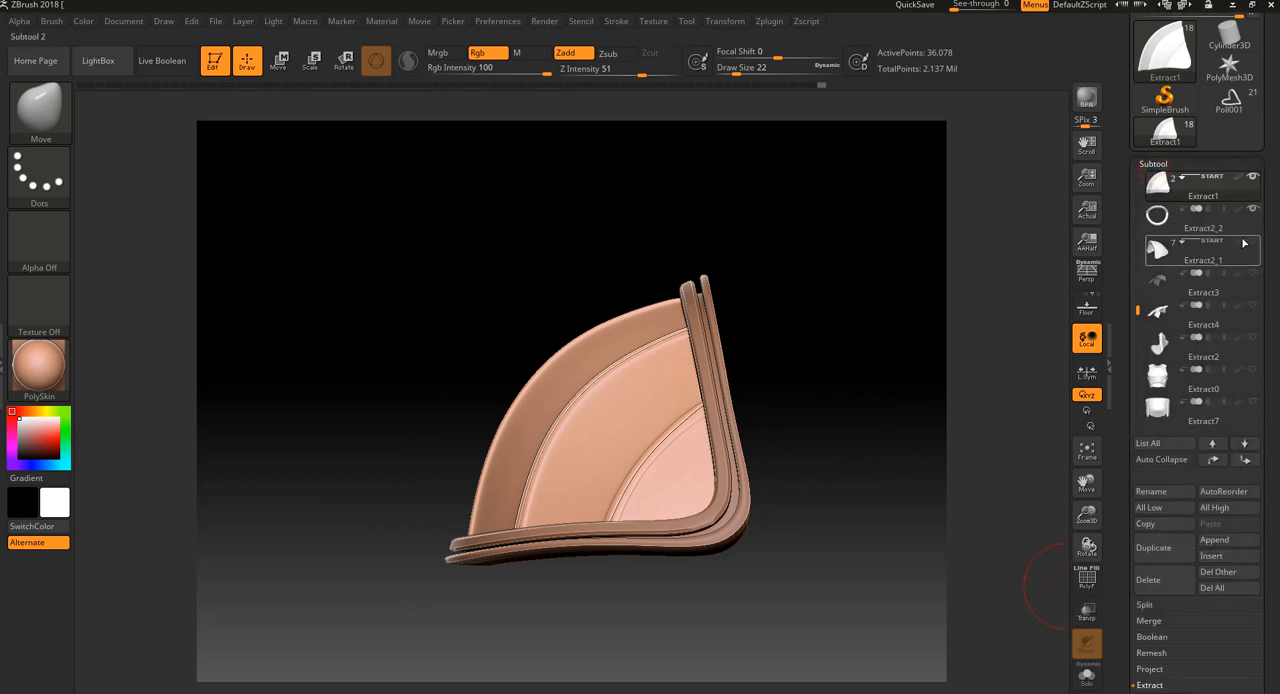
click(1236, 244)
drag(1006, 438, 786, 333)
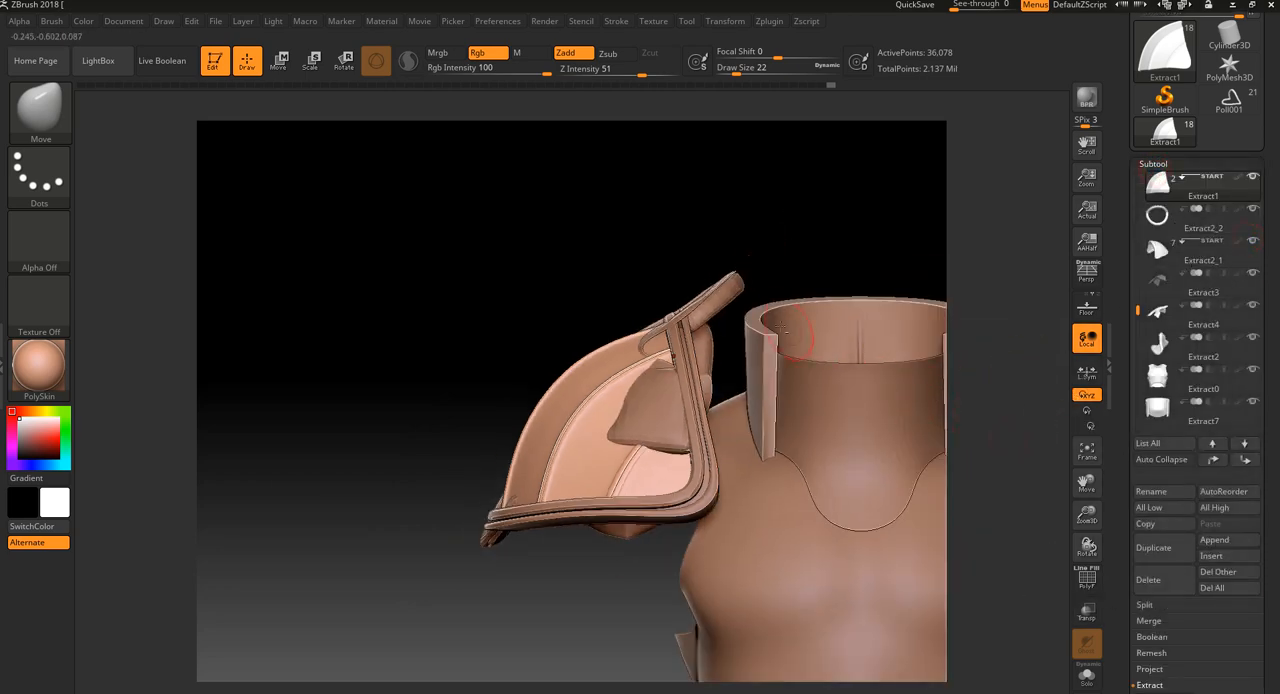
Hide the Extract2 and Extract4 subtools and make the Extract3 plate on the shoulder active
alt+click(725, 295)
drag(778, 207, 865, 293)
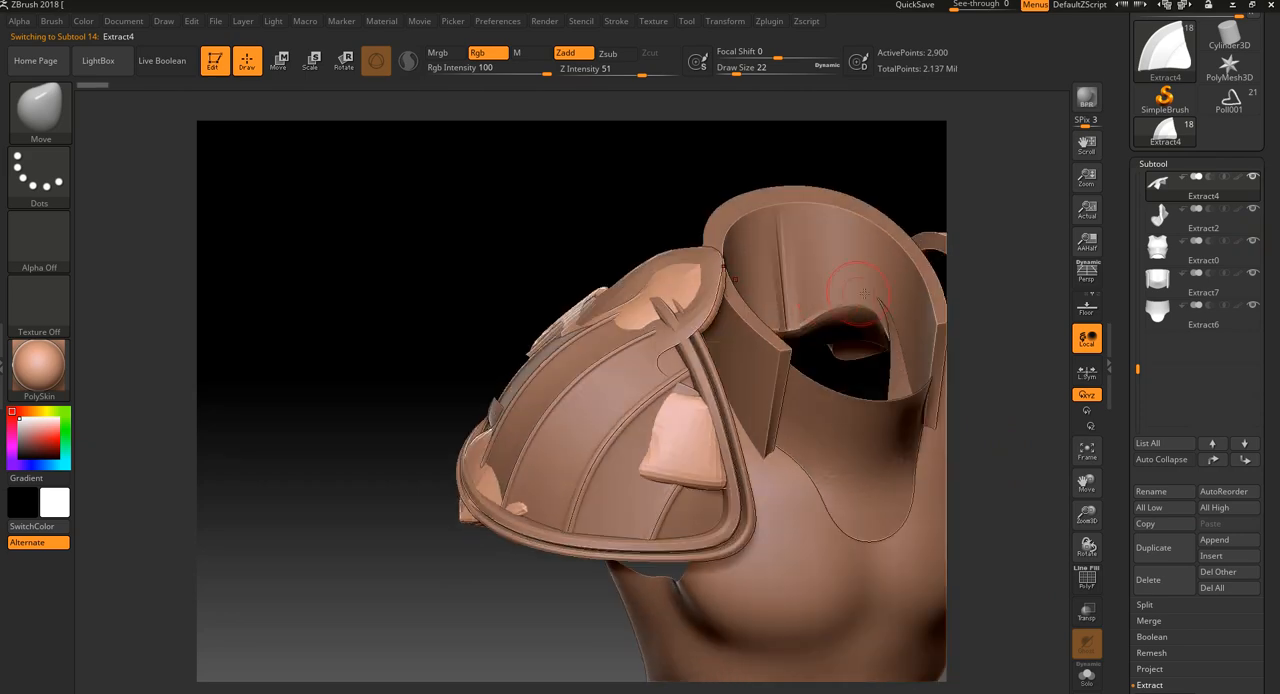
click(1253, 209)
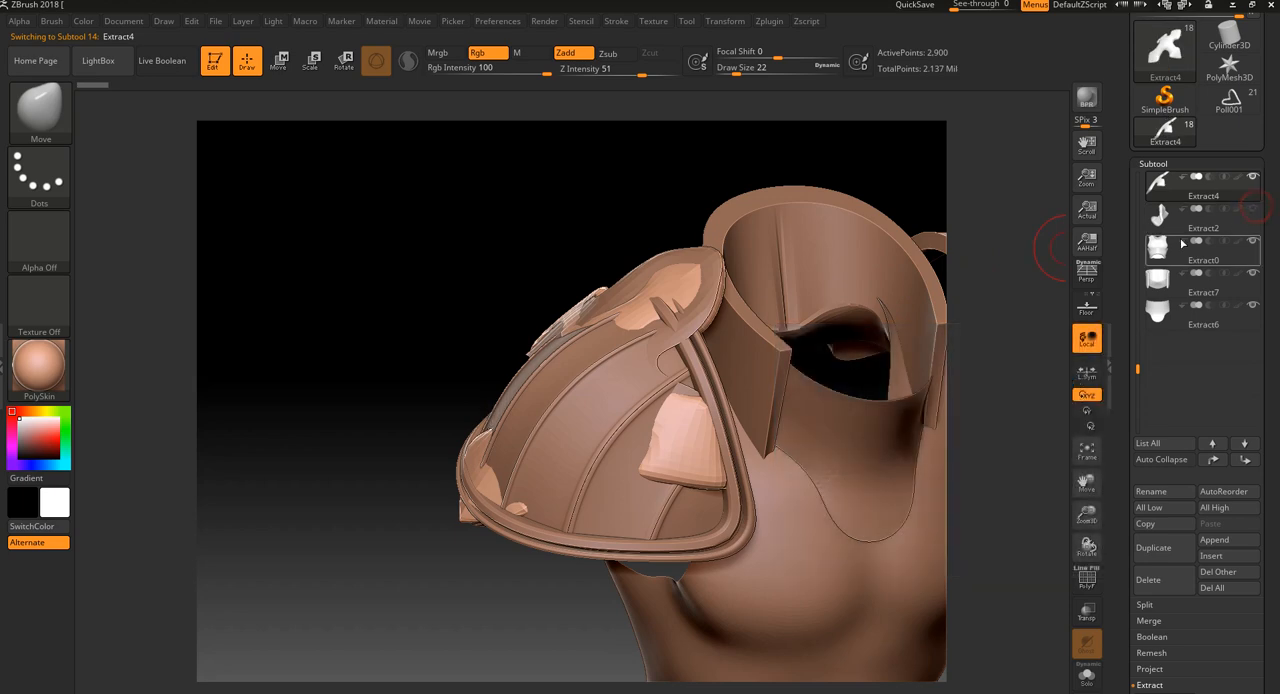
drag(1008, 325, 967, 303)
alt+click(697, 312)
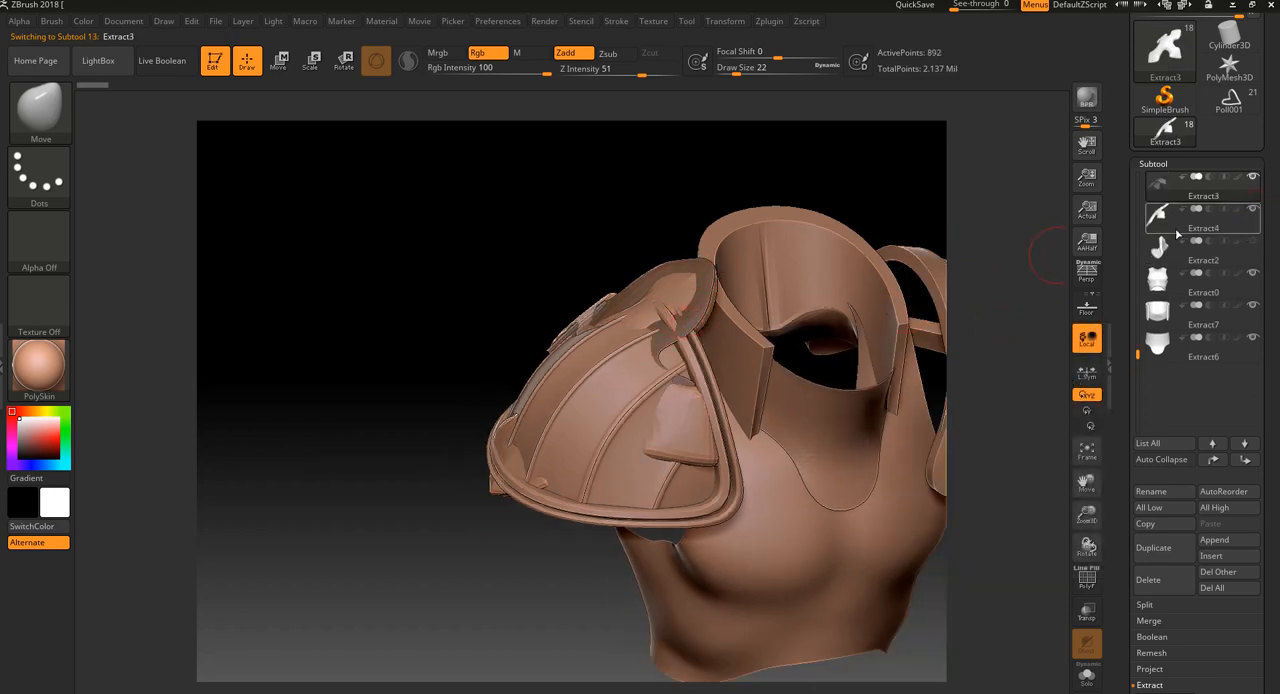
click(1253, 209)
Move the Extract3 plate outward from the torso so it sits over the shoulder dome
click(280, 62)
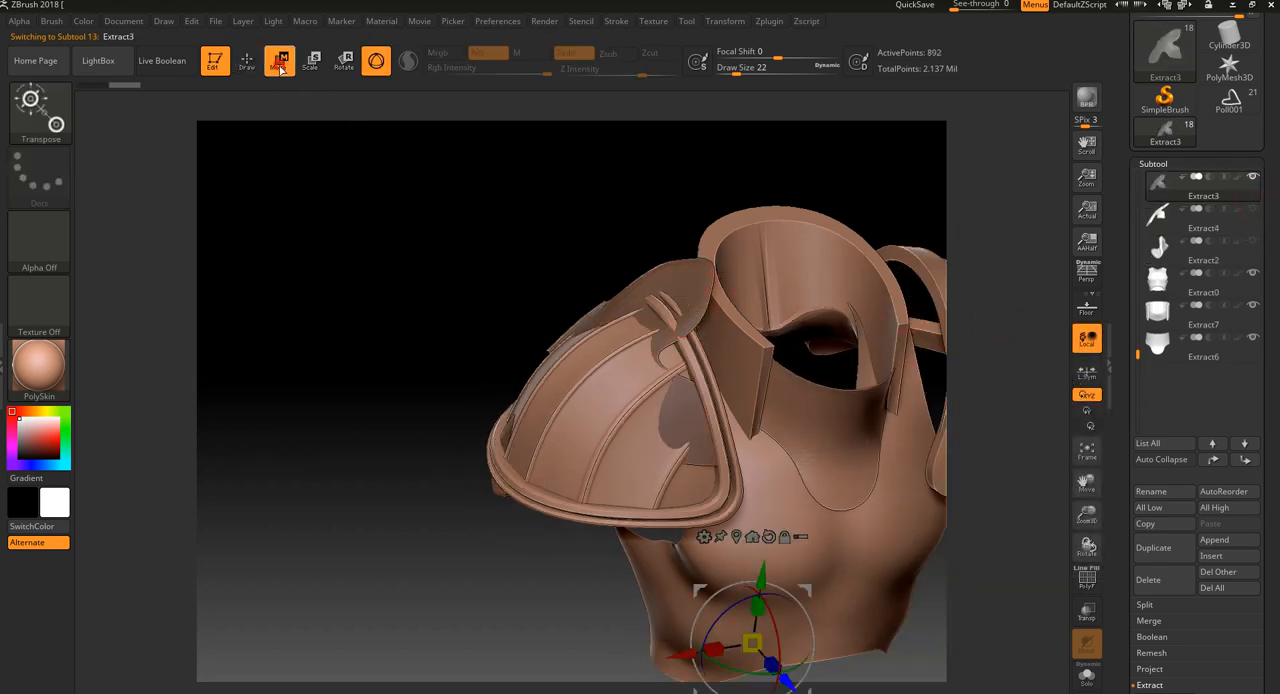
shift+drag(459, 288, 444, 281)
ctrl+click(506, 586)
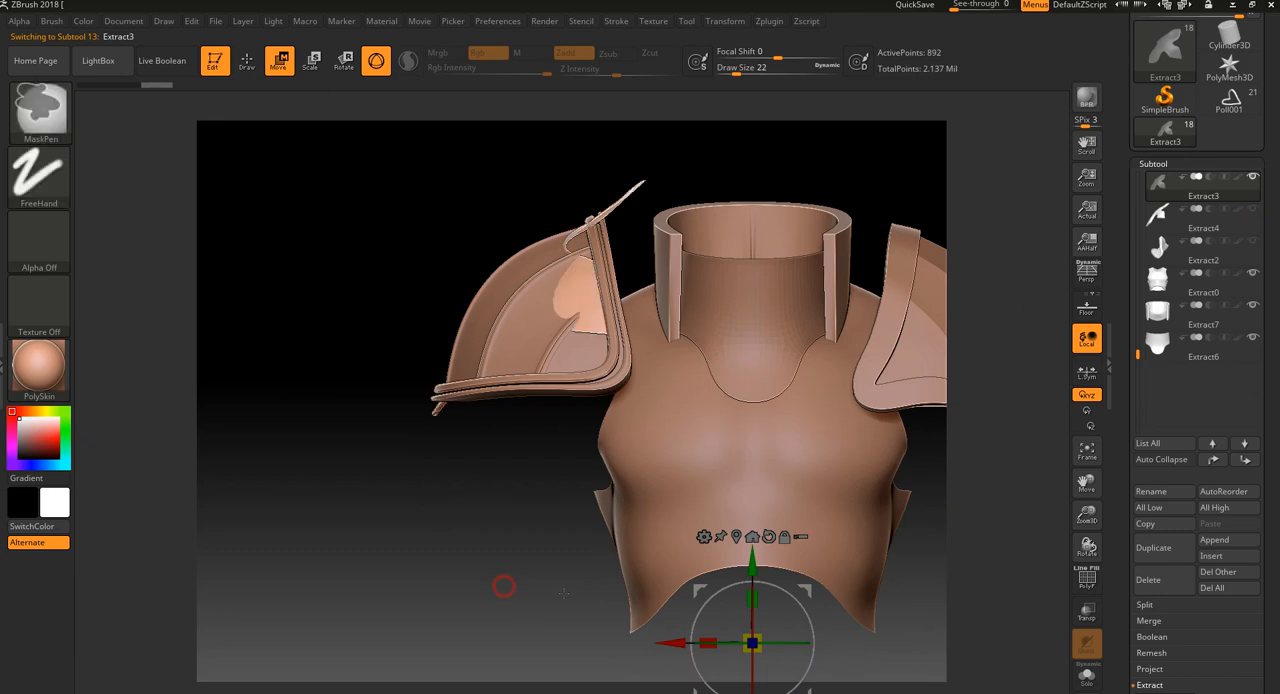
drag(812, 591, 775, 586)
drag(521, 607, 616, 643)
drag(868, 195, 786, 257)
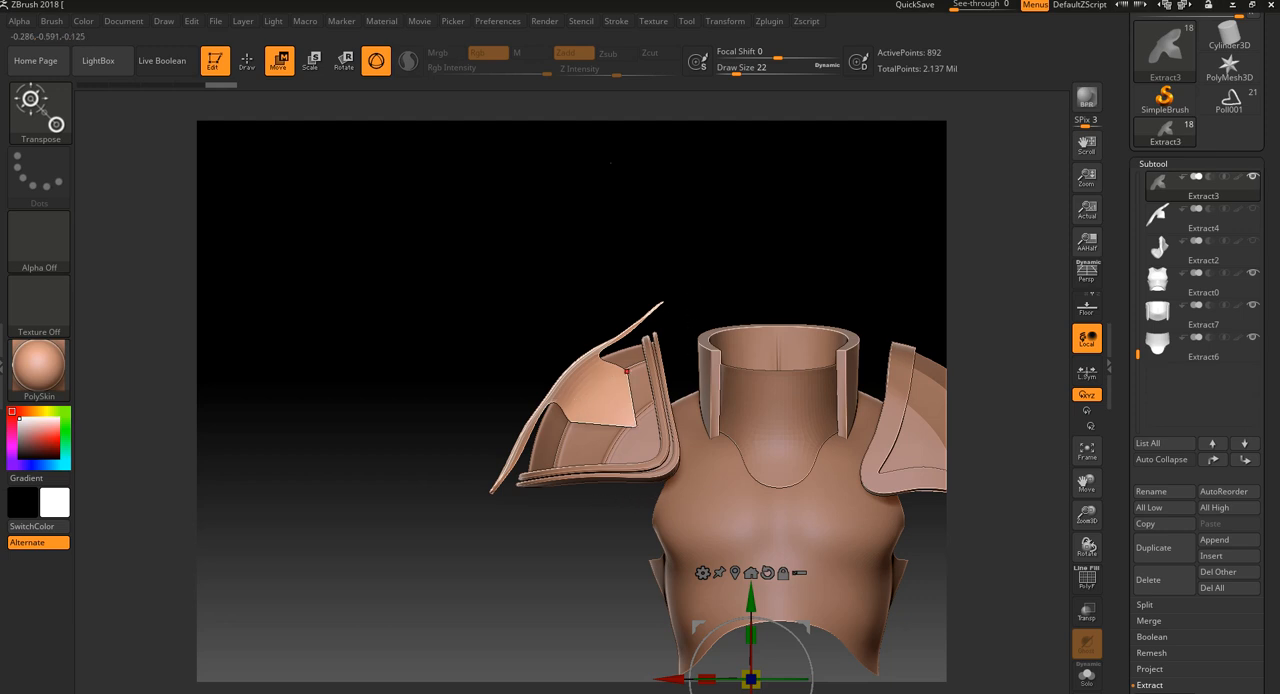
mouse_move(733, 238)
mouse_down()
mouse_move(786, 257)
mouse_move(823, 249)
mouse_move(751, 251)
mouse_move(791, 234)
mouse_move(718, 250)
mouse_up()
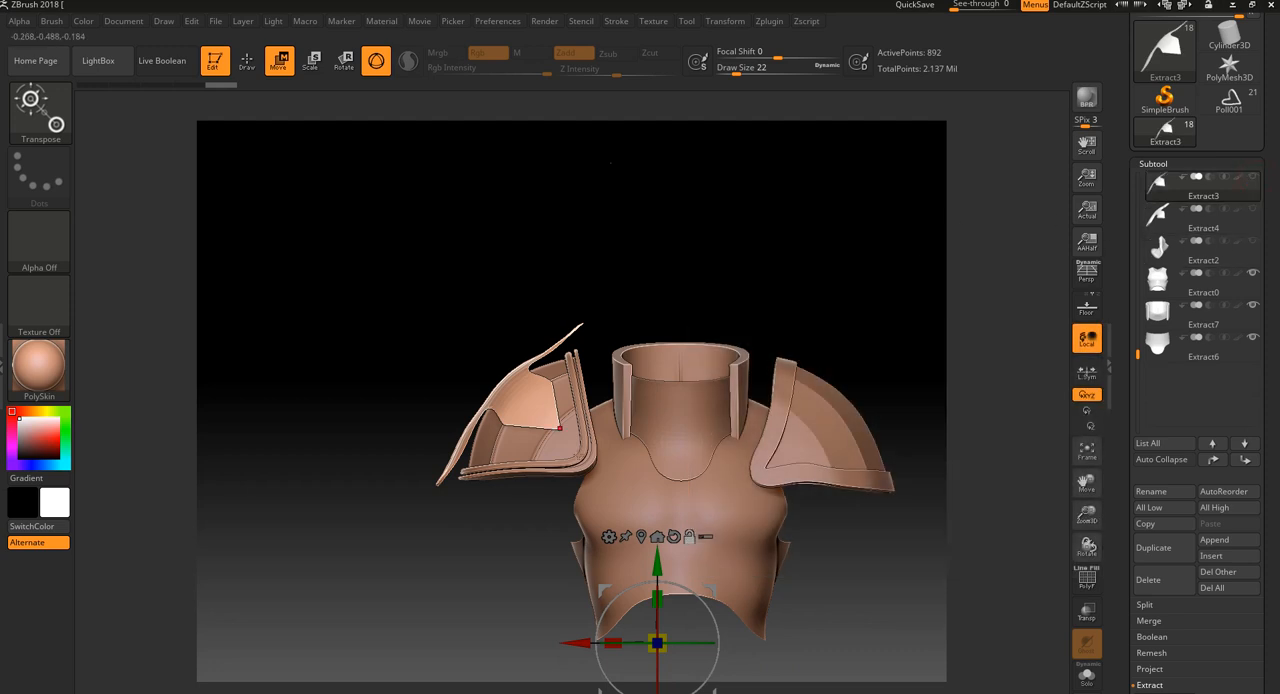
Select the ribbed dome, hide every other subtool except its rim, and return to drawing mode
alt+click(570, 450)
drag(700, 228, 766, 223)
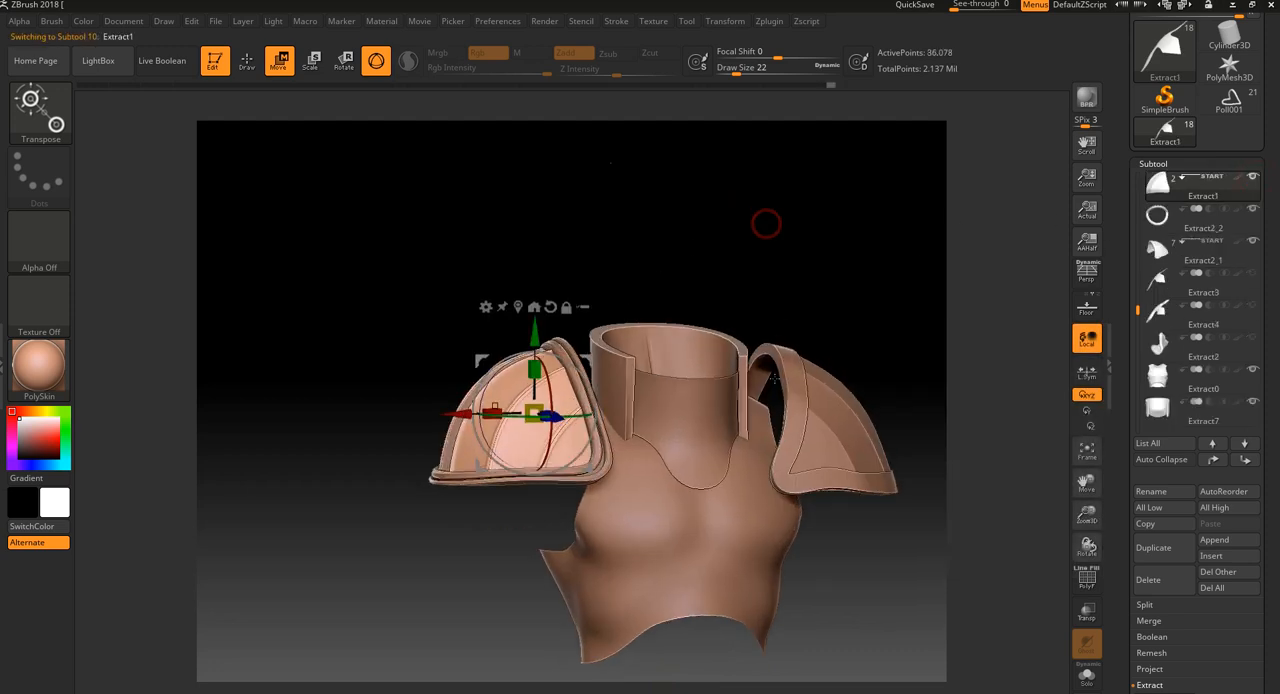
click(1254, 240)
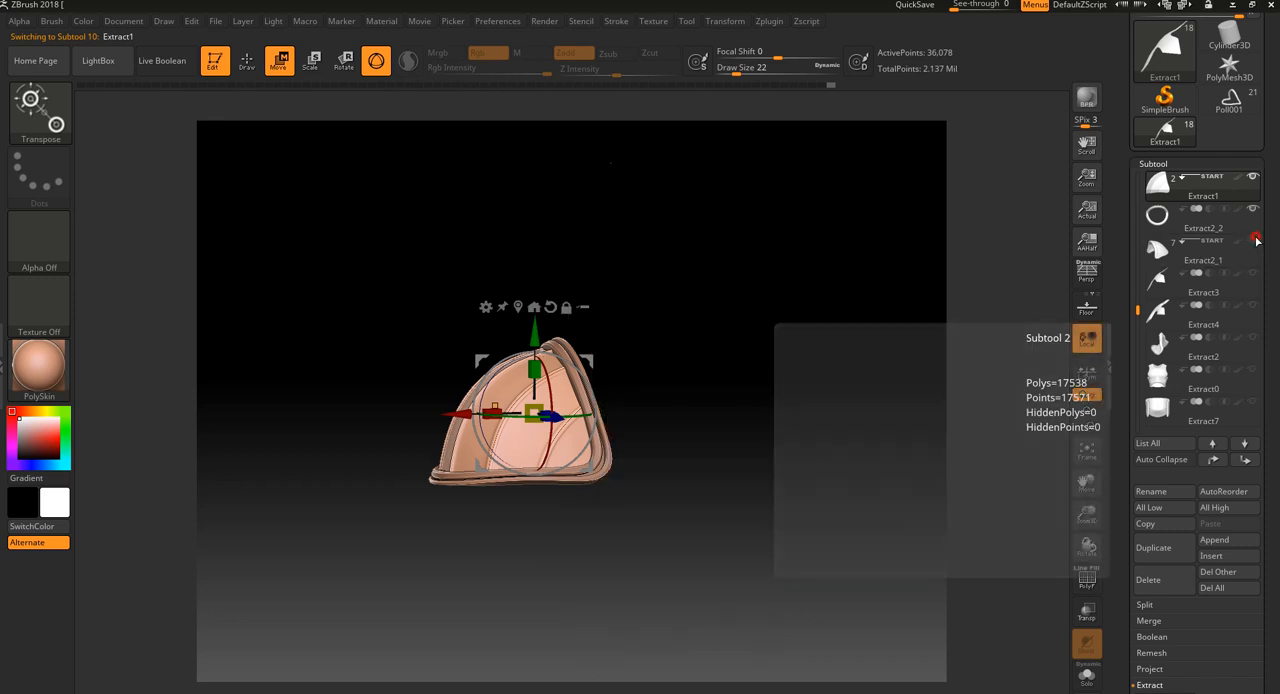
drag(889, 298, 397, 159)
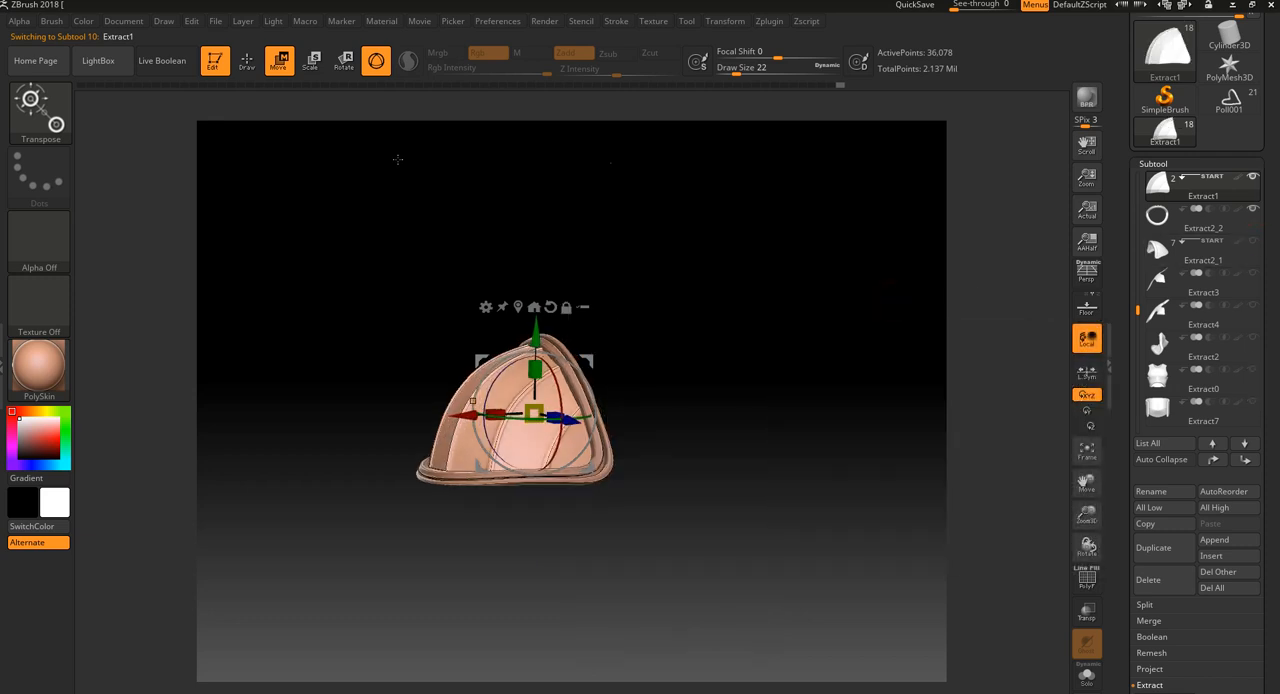
click(246, 62)
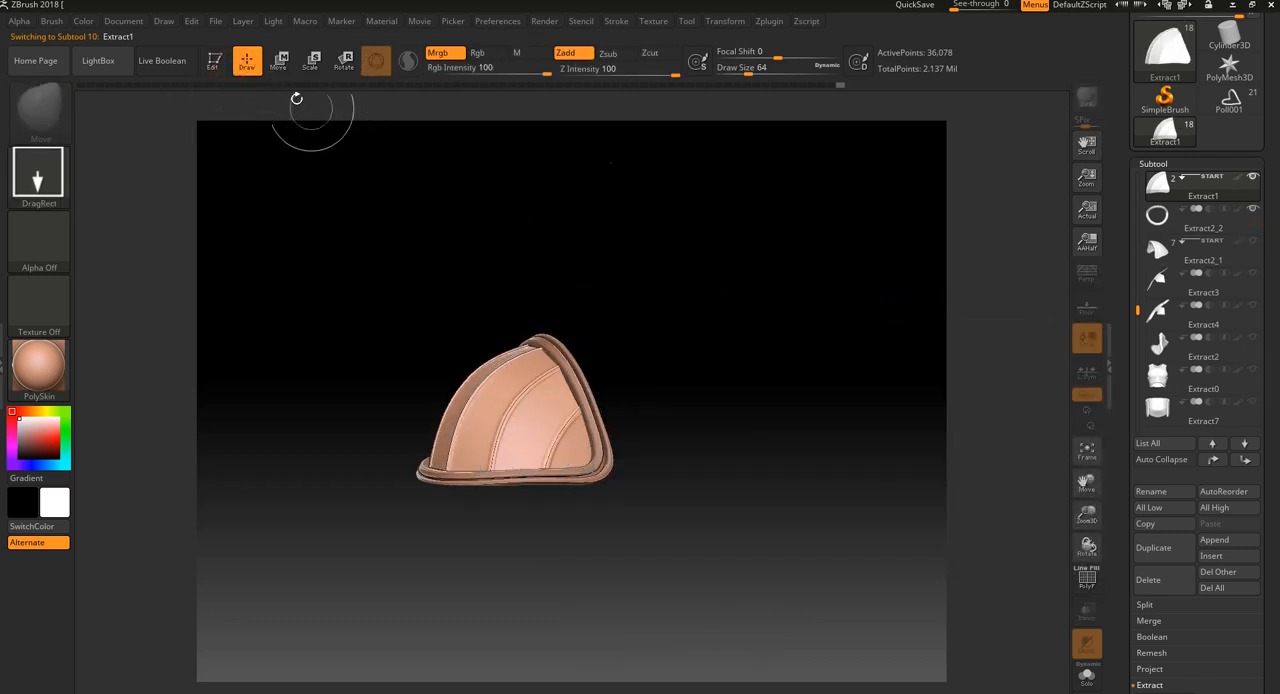
click(215, 62)
mouse_move(606, 294)
mouse_down()
mouse_move(672, 312)
mouse_move(746, 371)
mouse_move(871, 404)
mouse_move(854, 380)
mouse_move(869, 423)
mouse_move(860, 437)
mouse_move(836, 410)
mouse_up()
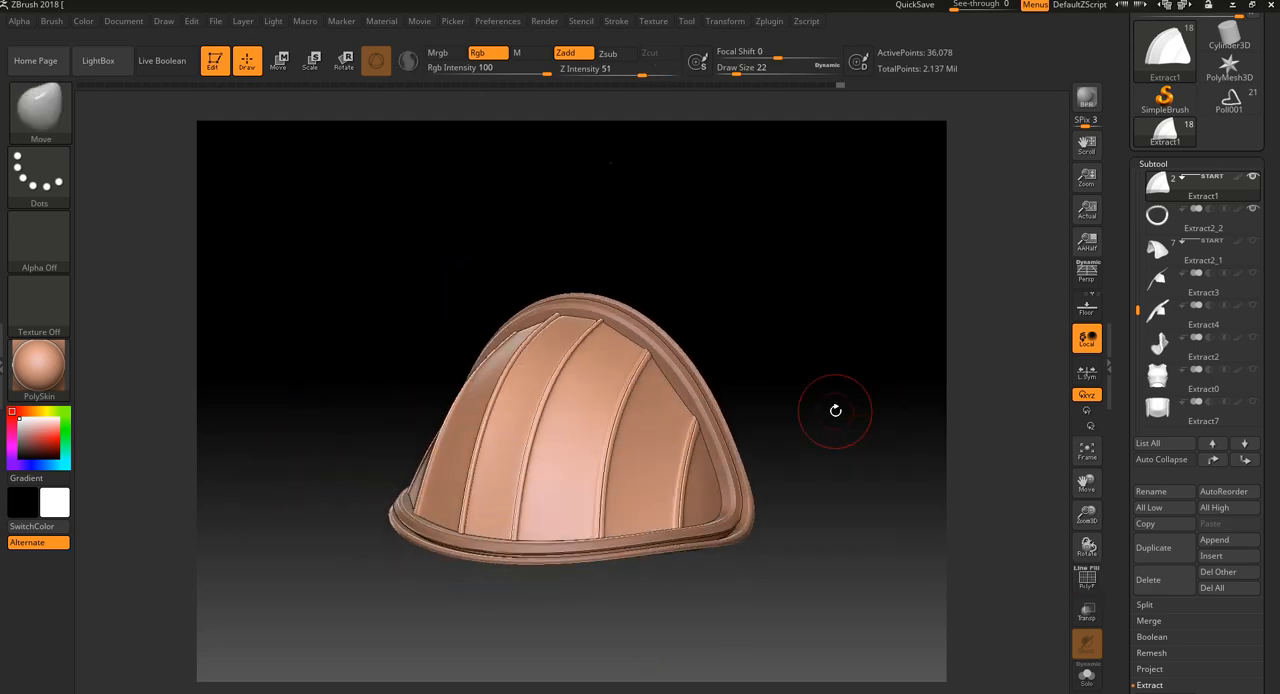